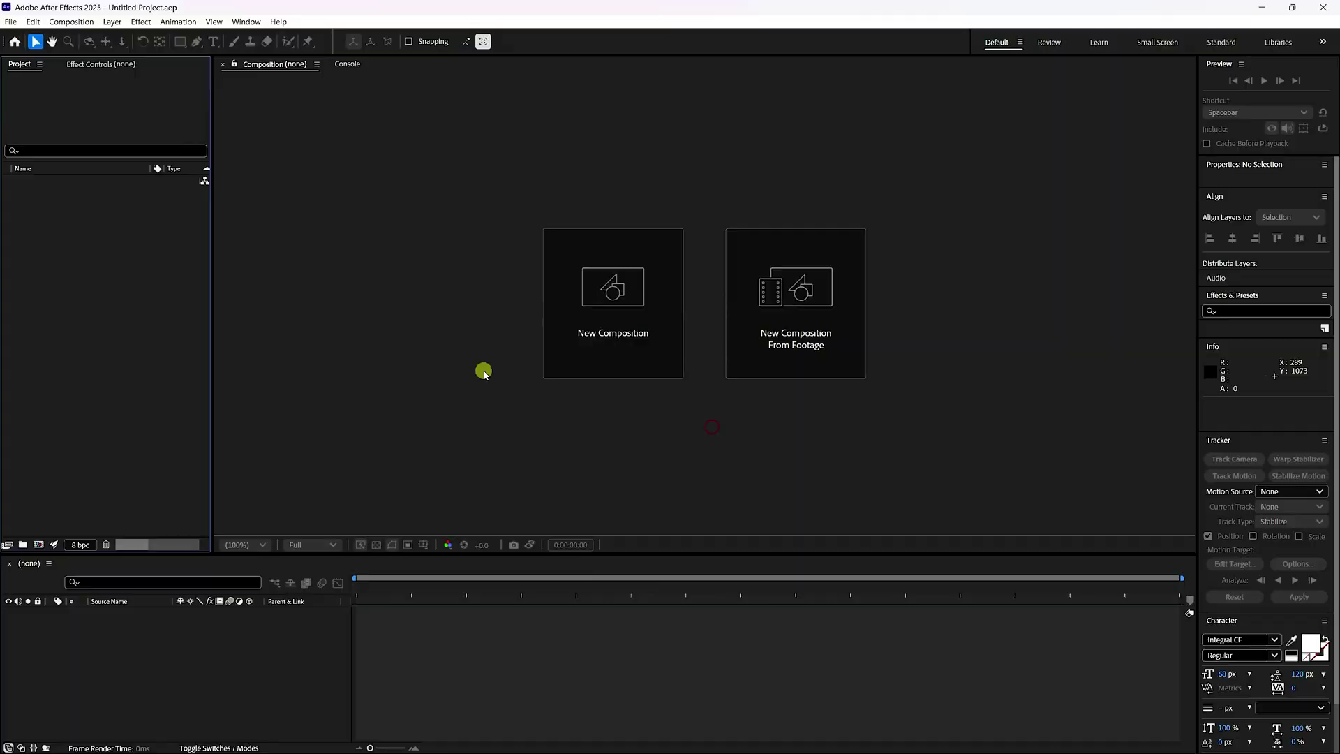
# Create a composition named MAIN COMP with the HD 1920x1080 29.97 fps preset
pyautogui.click(585, 345)
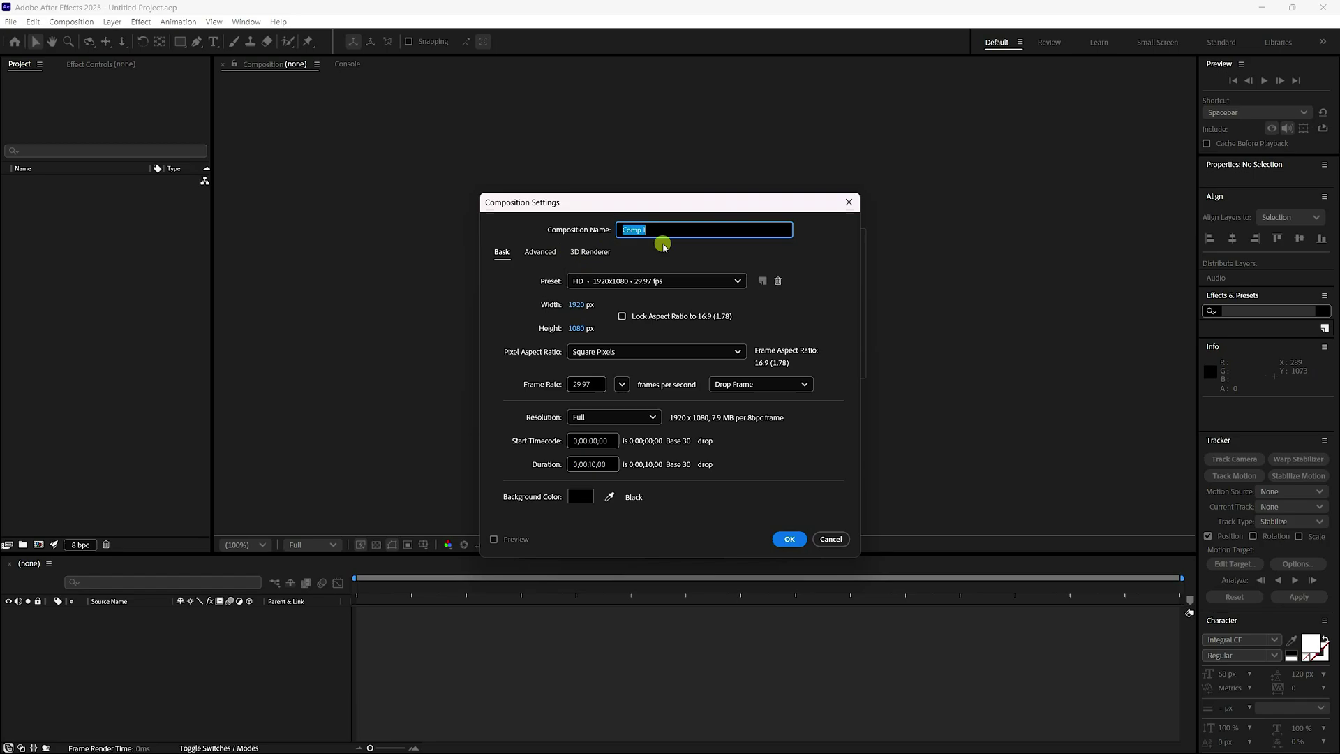
pyautogui.write('MAIN COMP')
pyautogui.press('Tab')
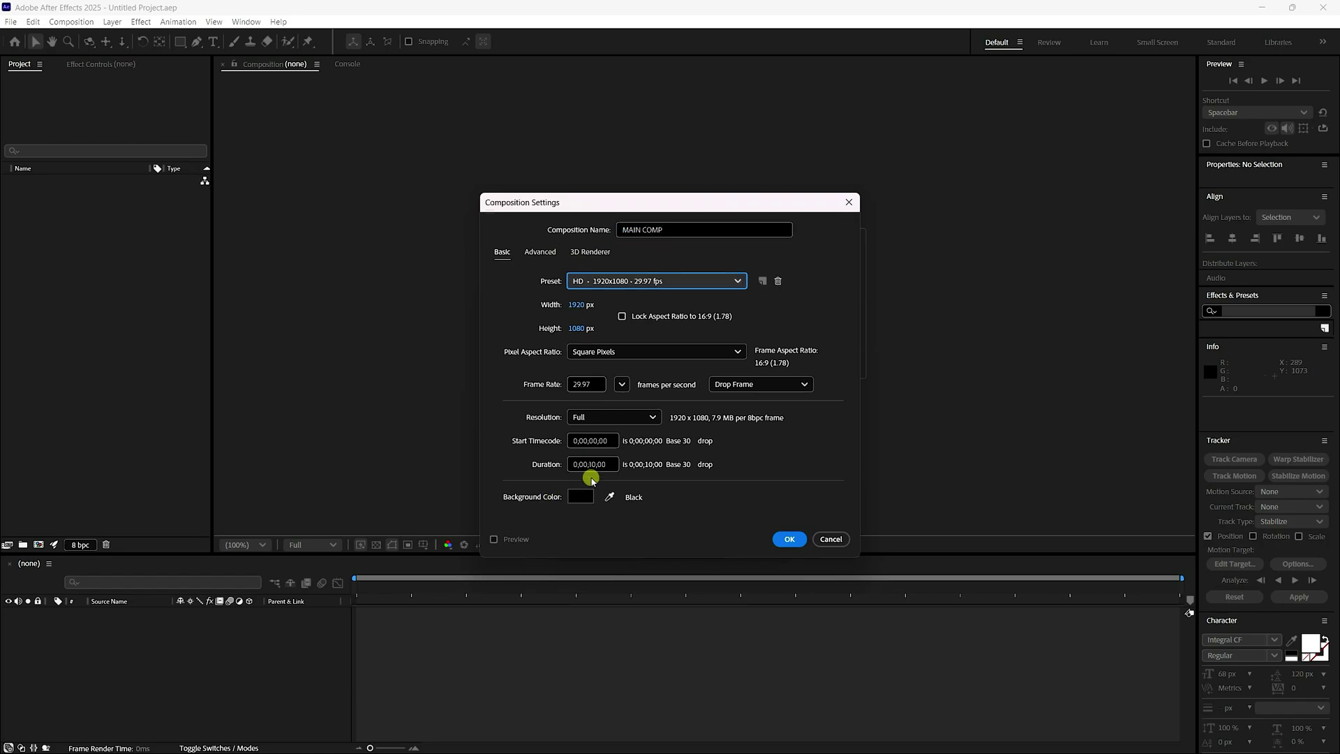
pyautogui.click(581, 281)
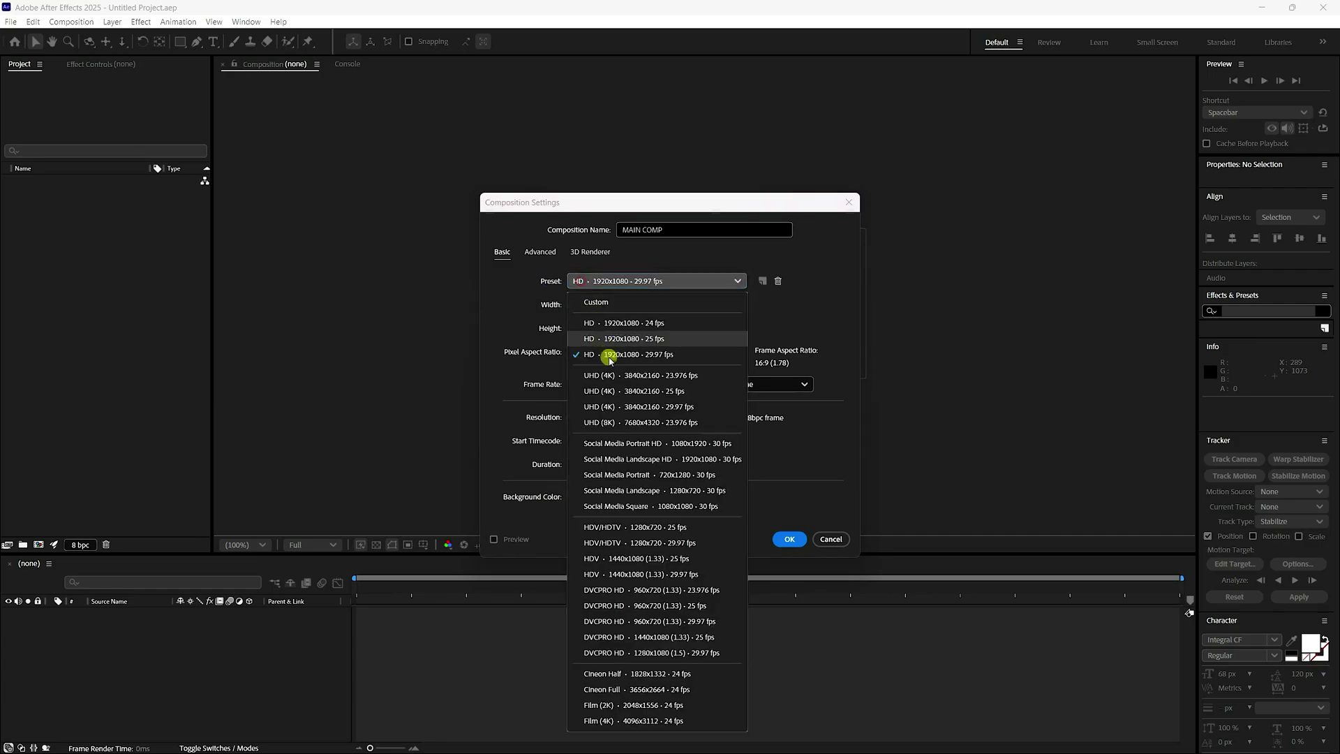
pyautogui.click(605, 352)
pyautogui.click(792, 540)
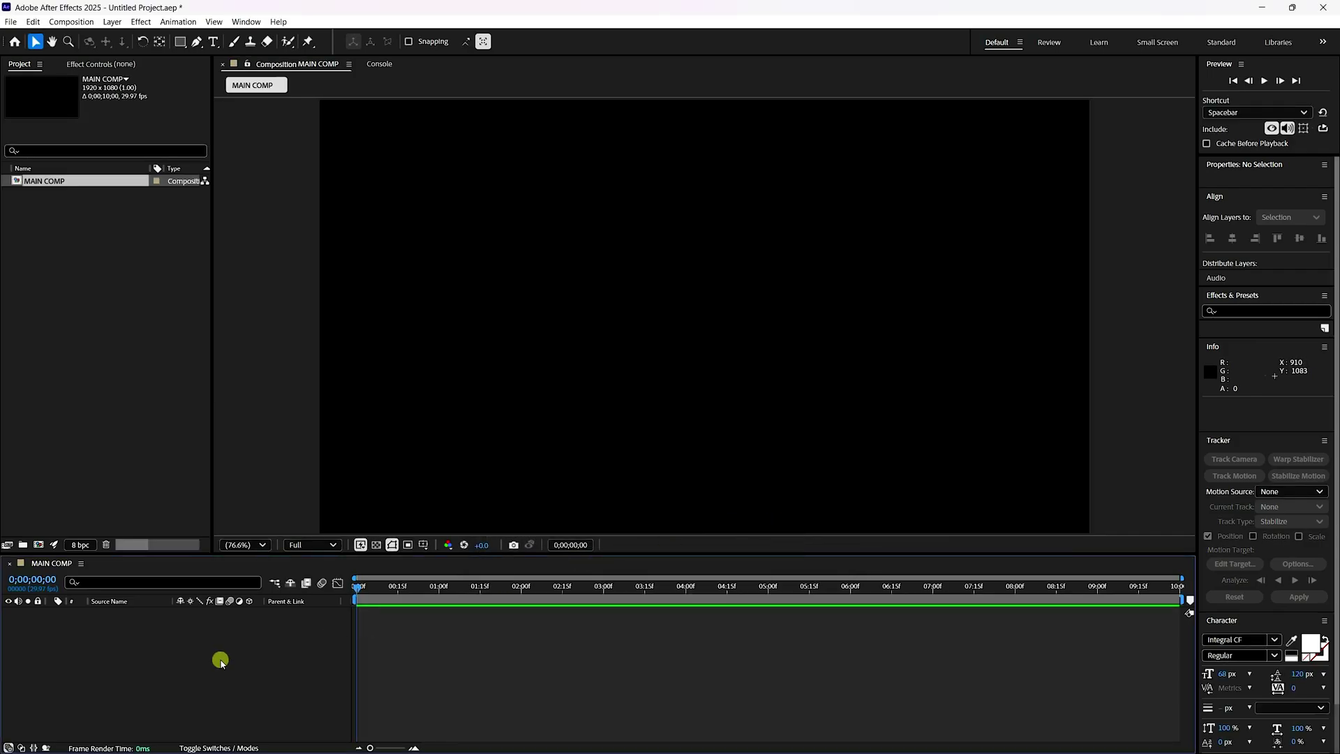
# Add a black solid layer named BG to the composition
pyautogui.rightClick(220, 661)
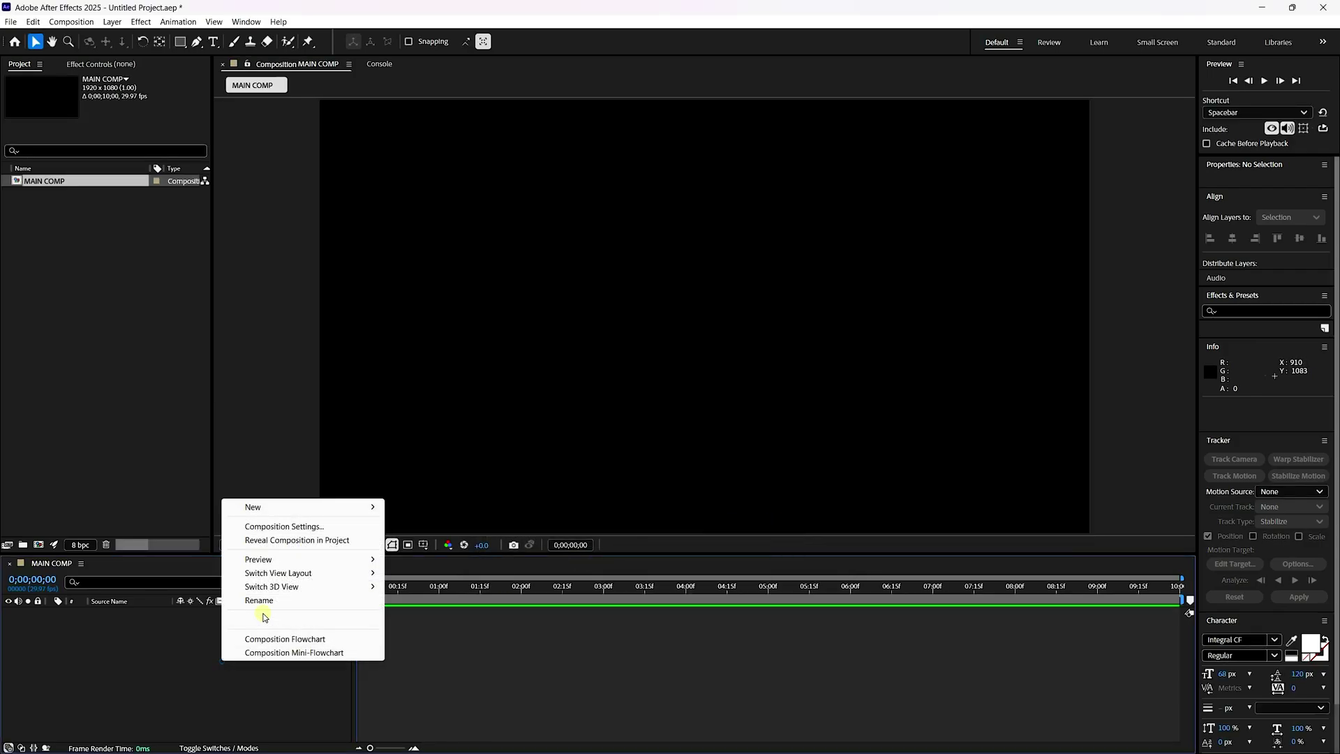
pyautogui.click(261, 507)
pyautogui.click(416, 540)
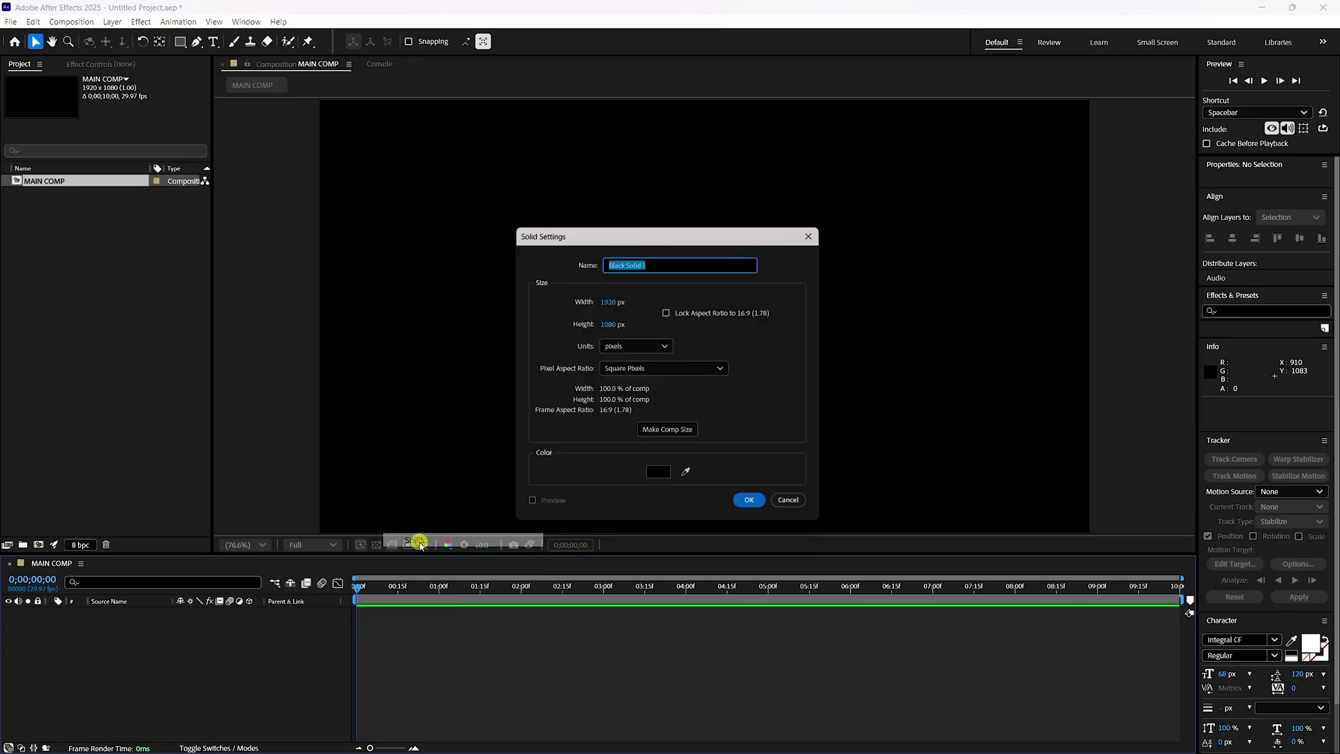
pyautogui.write('BG')
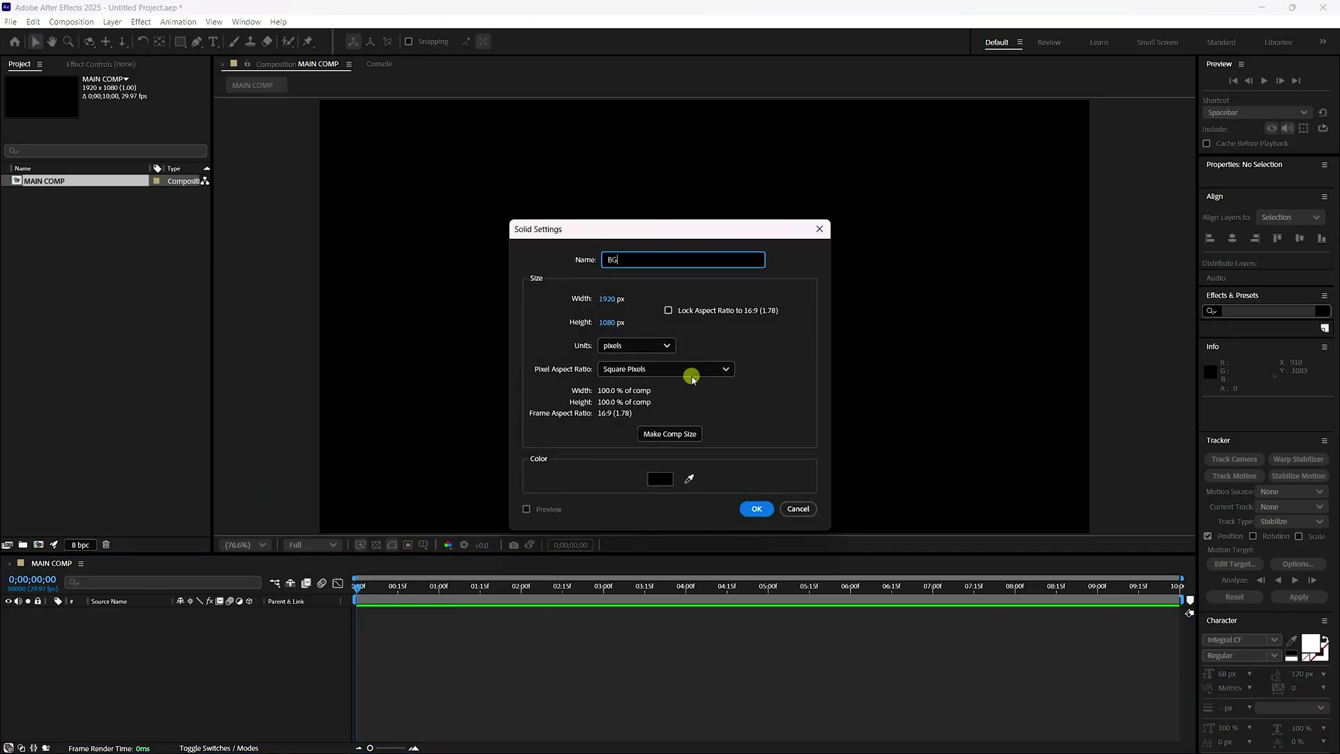
pyautogui.click(759, 509)
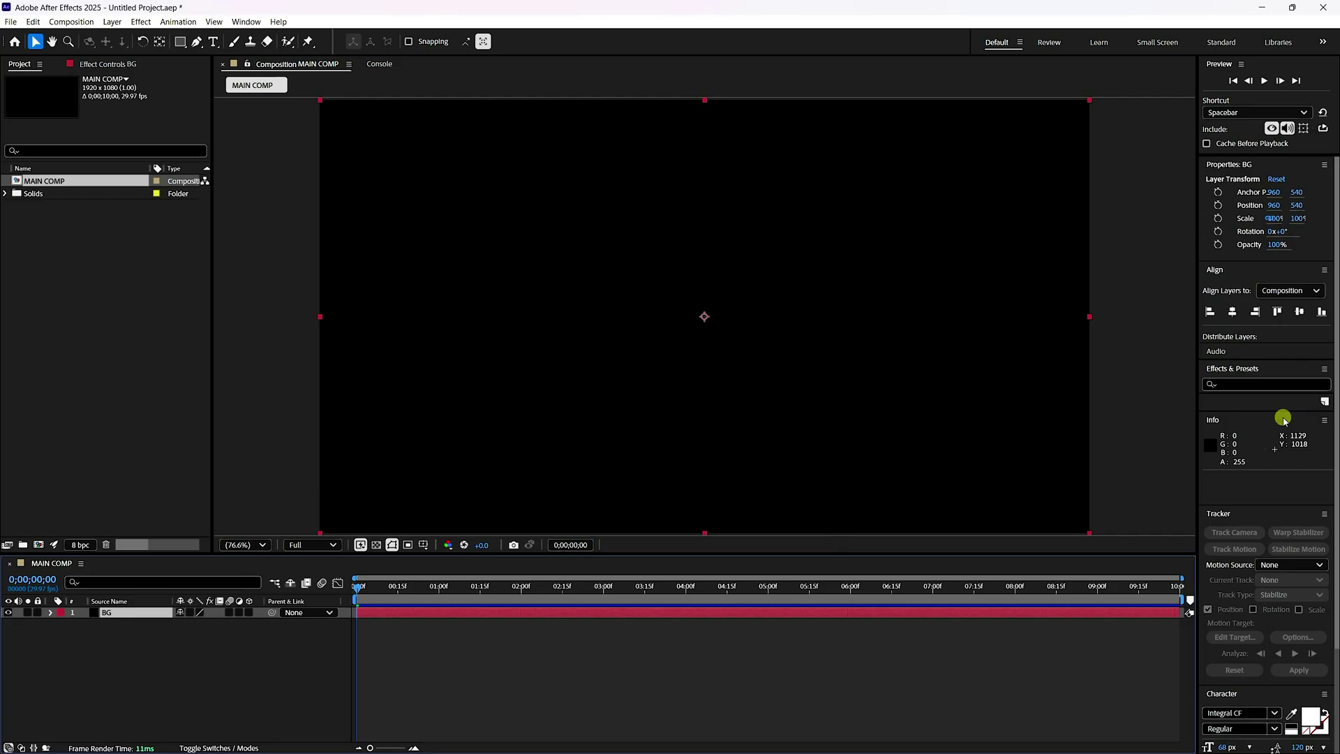
# Find the 4-Color Gradient effect and apply it to the BG layer
pyautogui.click(1236, 383)
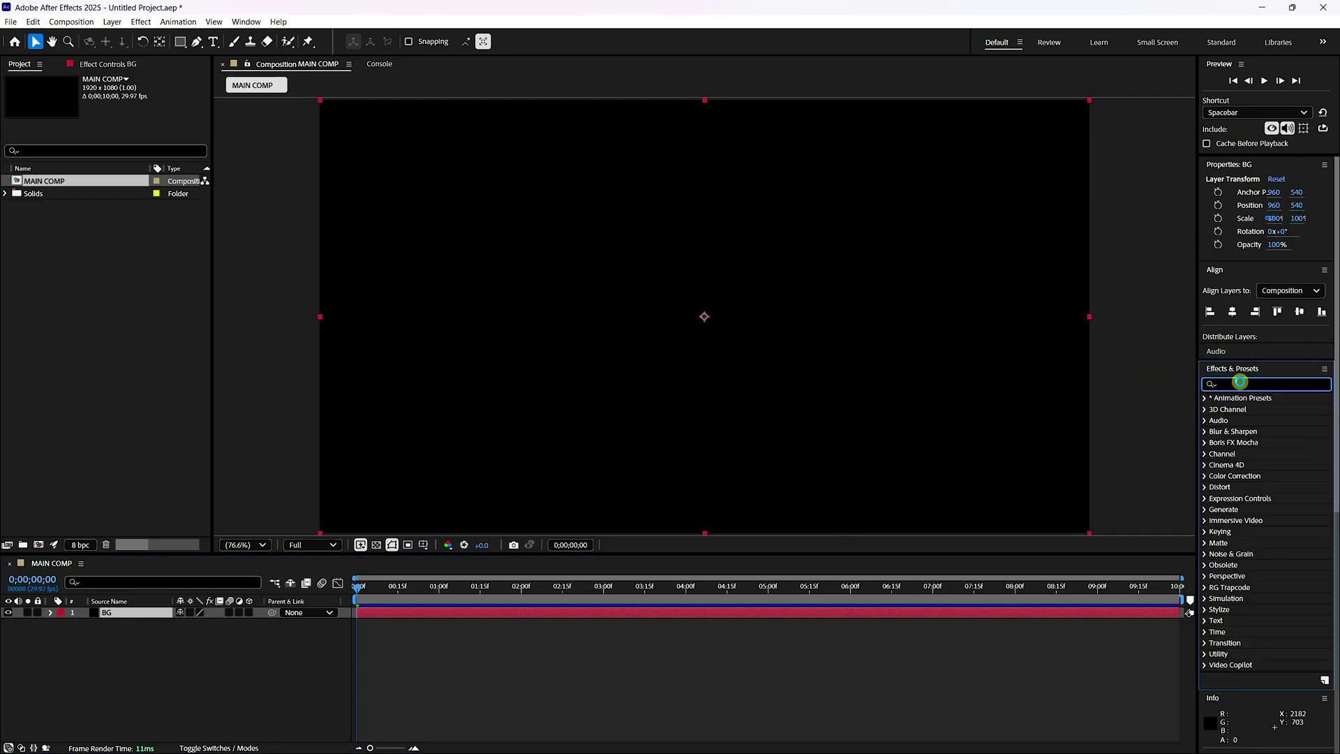
pyautogui.write('4')
pyautogui.moveTo(1249, 503); pyautogui.dragTo(144, 613)
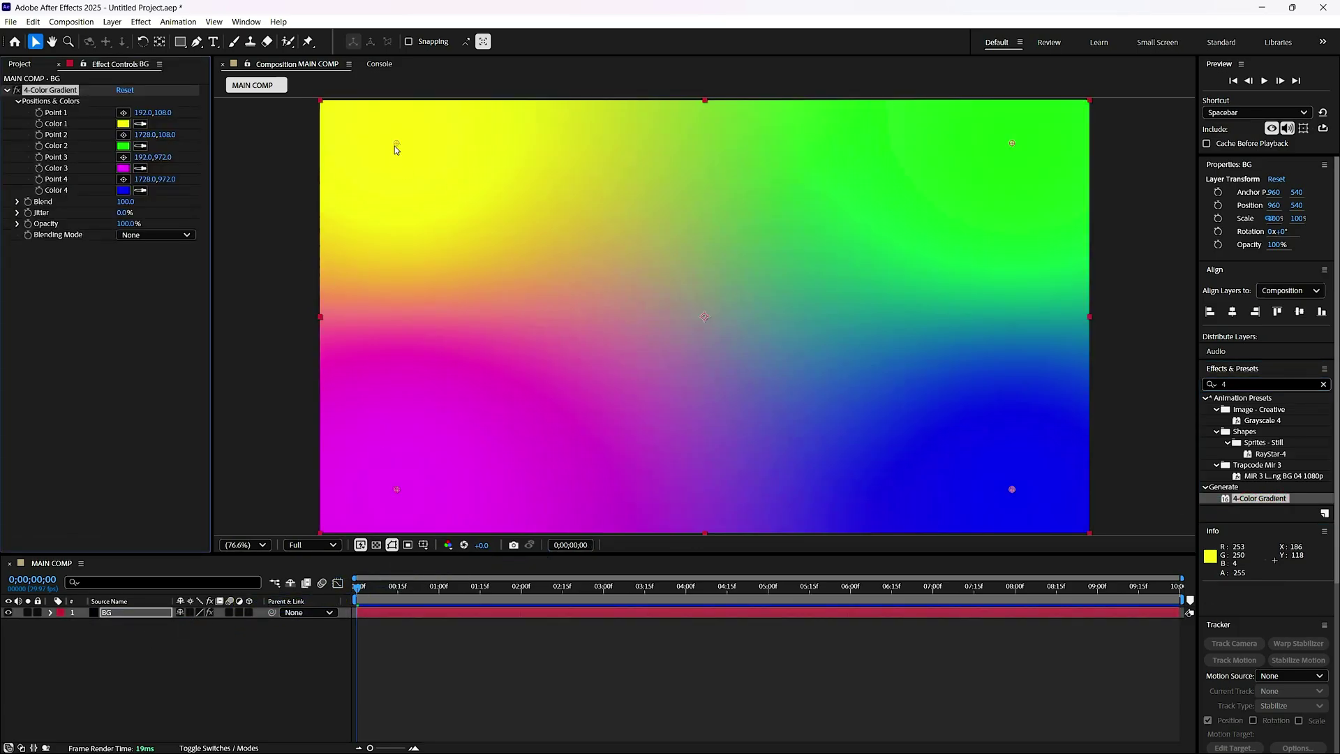
# Move gradient points near the frame's edge midpoints: Point 1 about (956, 24), Point 2 (1904, 544), Point 3 (25, 541), Point 4 (960, 1061)
pyautogui.moveTo(395, 147); pyautogui.dragTo(700, 111)
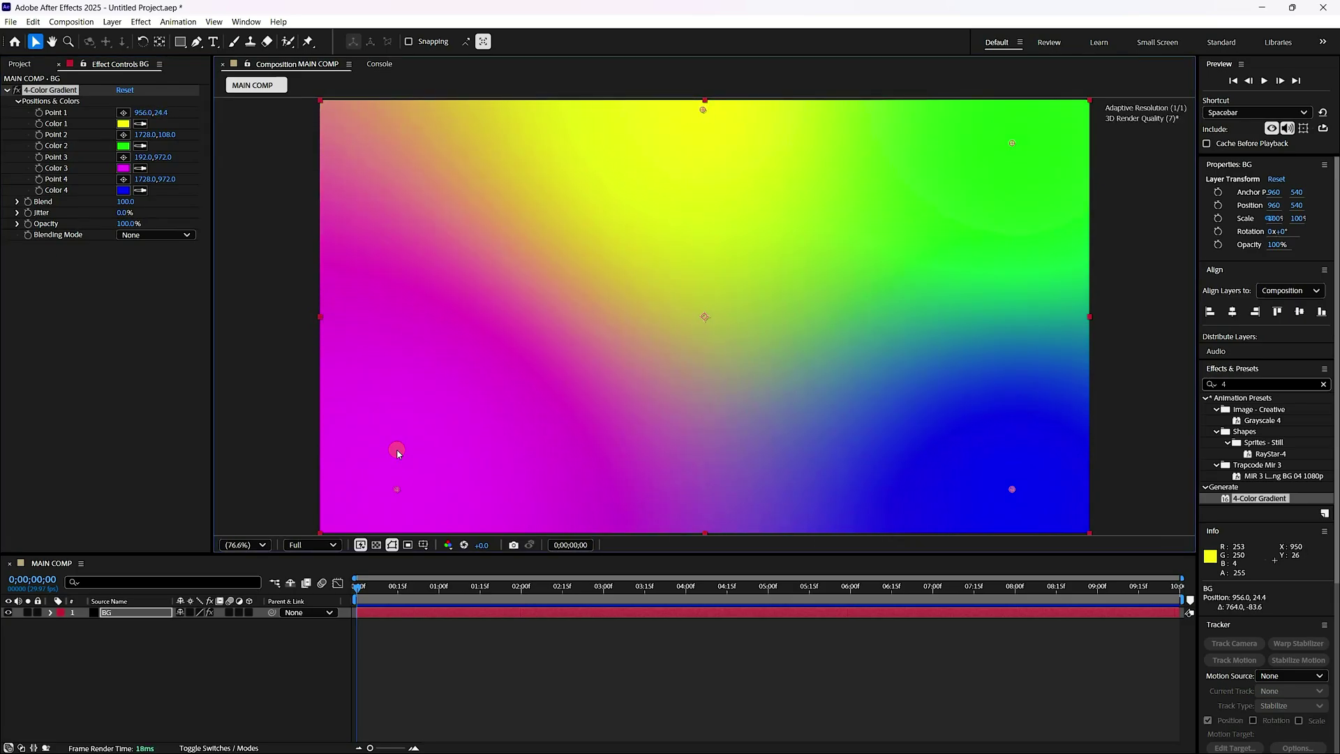
pyautogui.moveTo(395, 485); pyautogui.dragTo(330, 323)
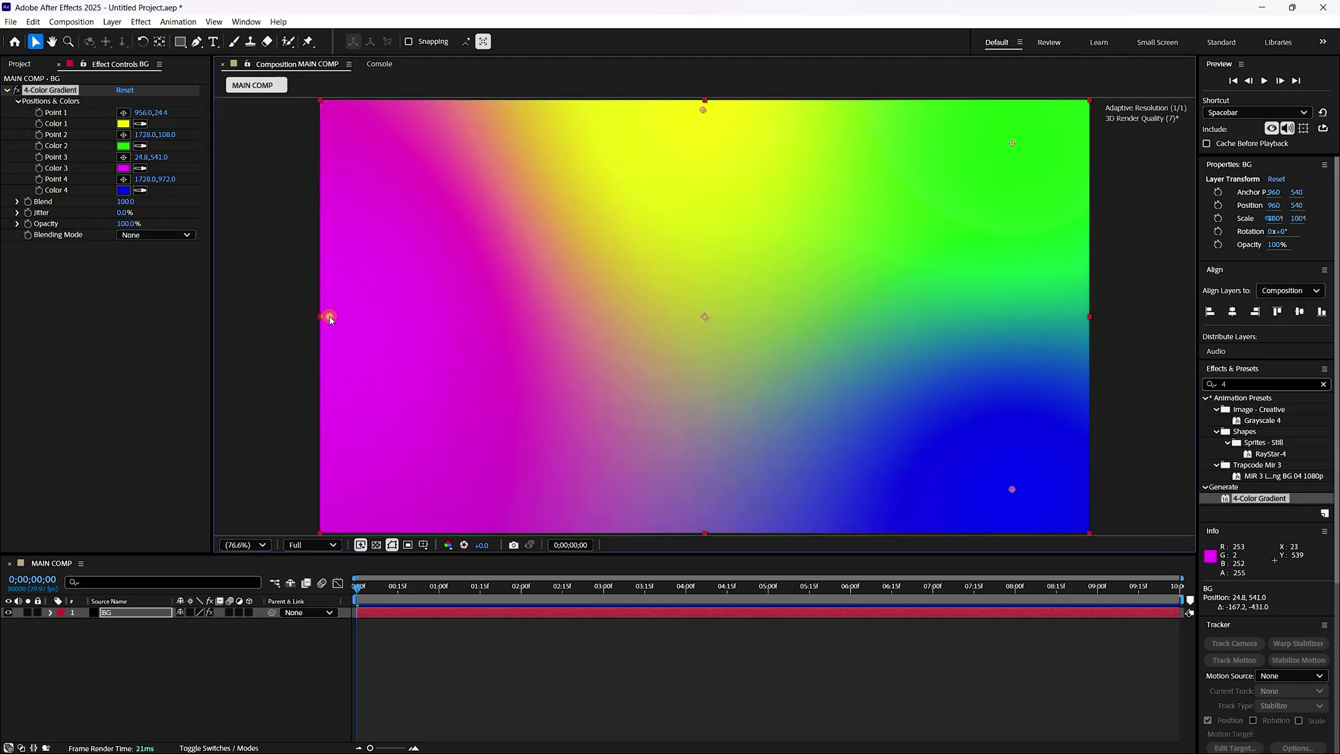
pyautogui.moveTo(1011, 489); pyautogui.dragTo(705, 525)
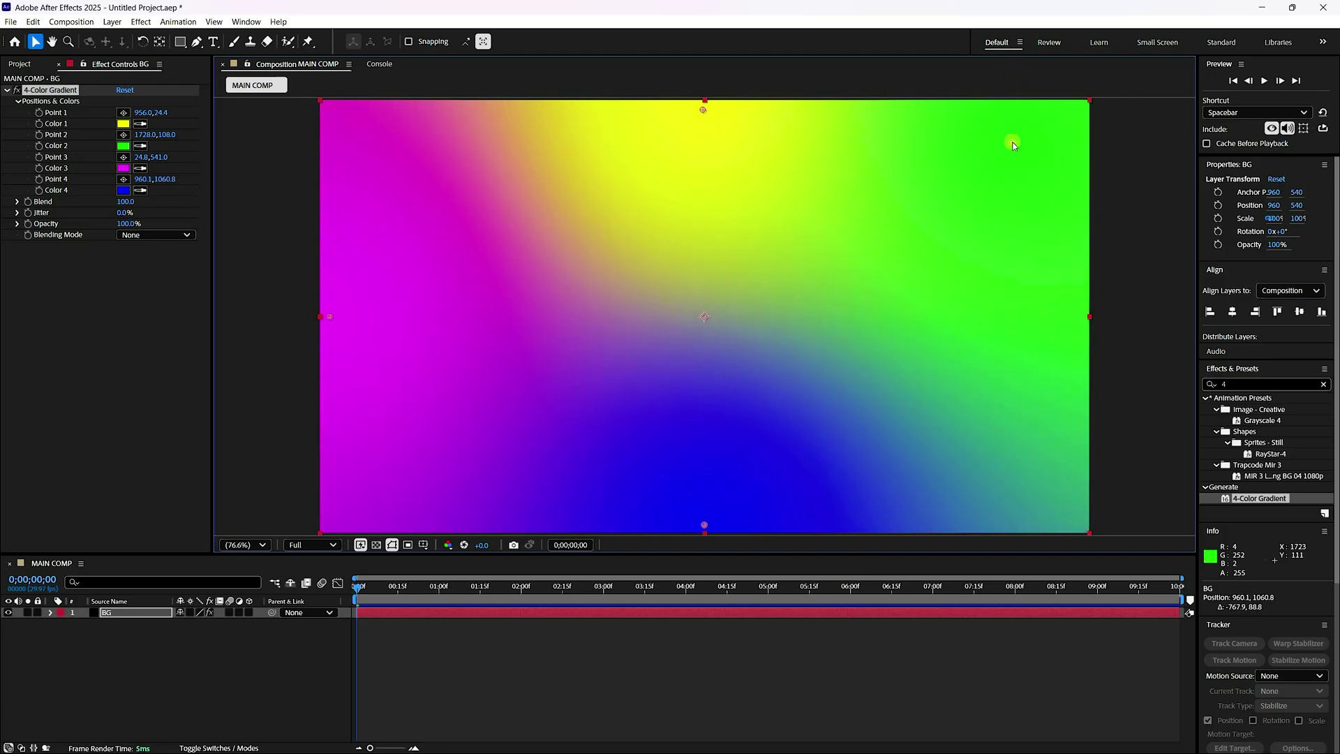
pyautogui.moveTo(1012, 143); pyautogui.dragTo(1084, 320)
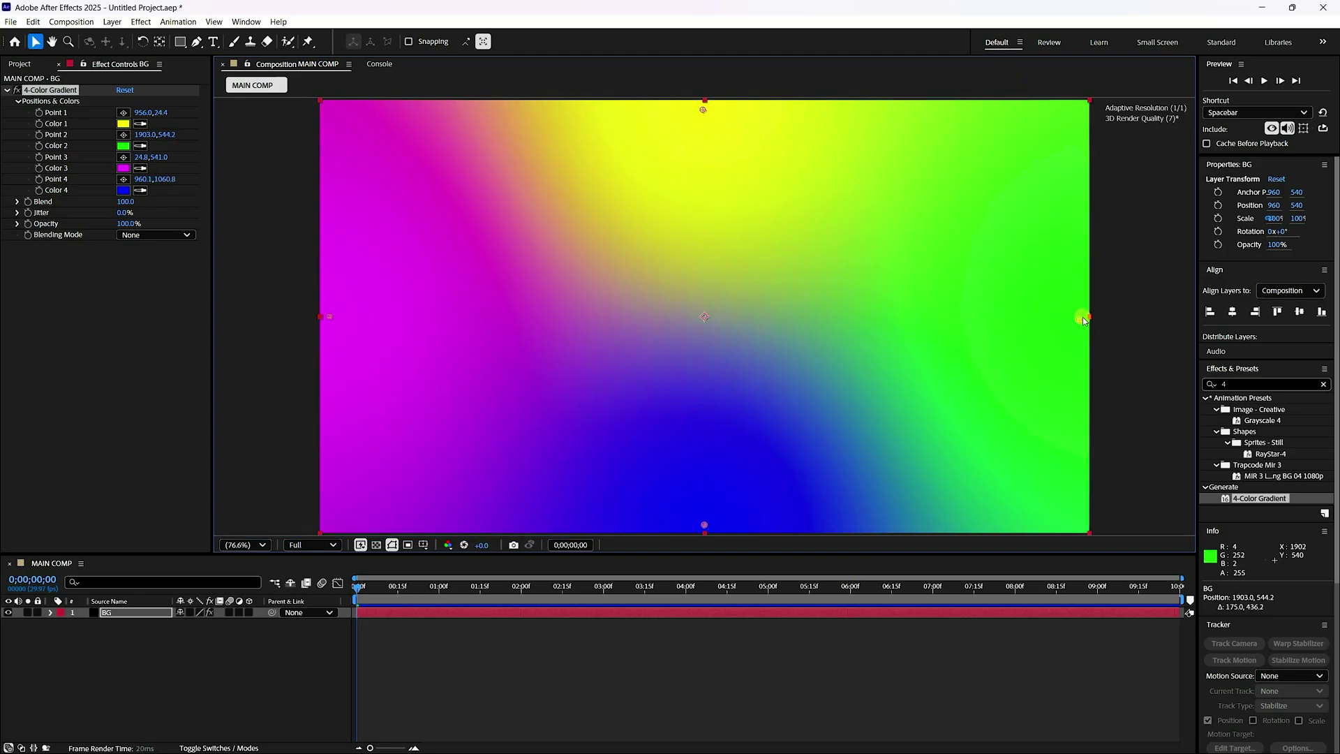
# Set the gradient's Color 1 to dark grey with hue 0, saturation 0% and brightness 15%
pyautogui.click(123, 124)
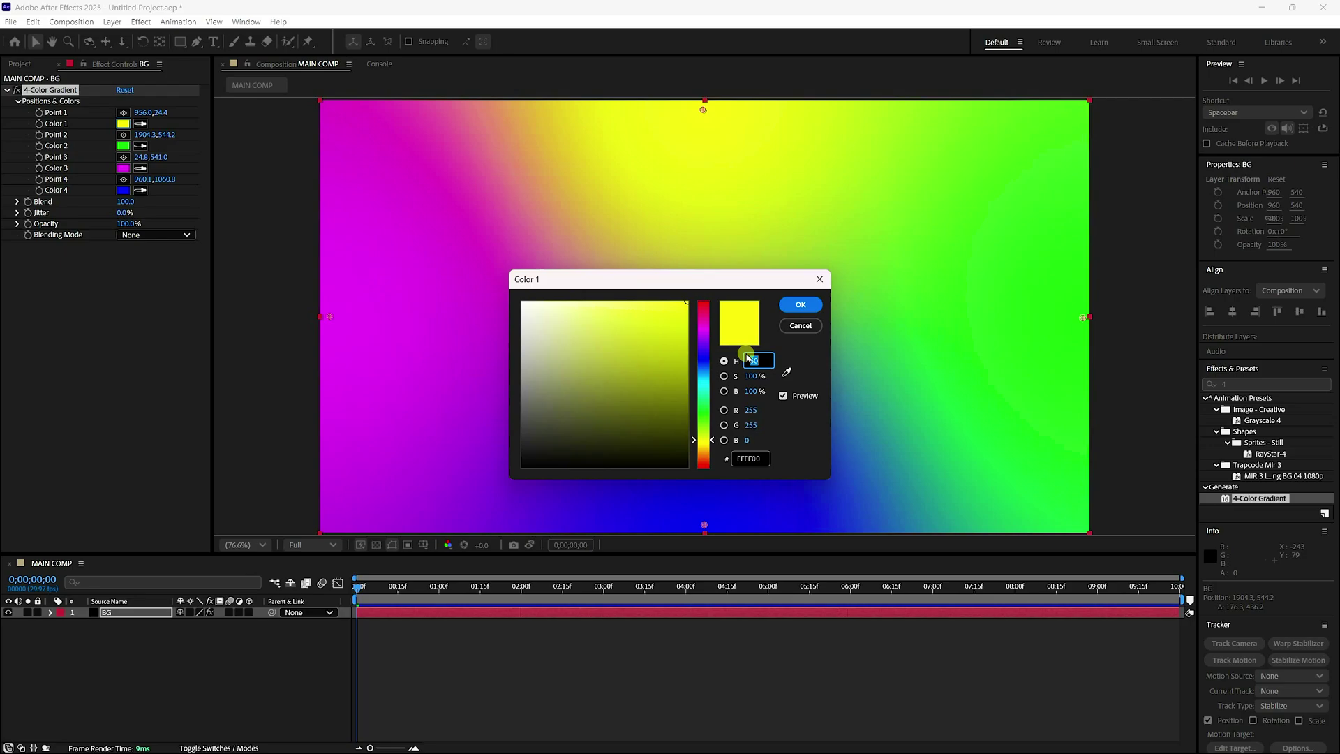
pyautogui.write('0')
pyautogui.press('Tab')
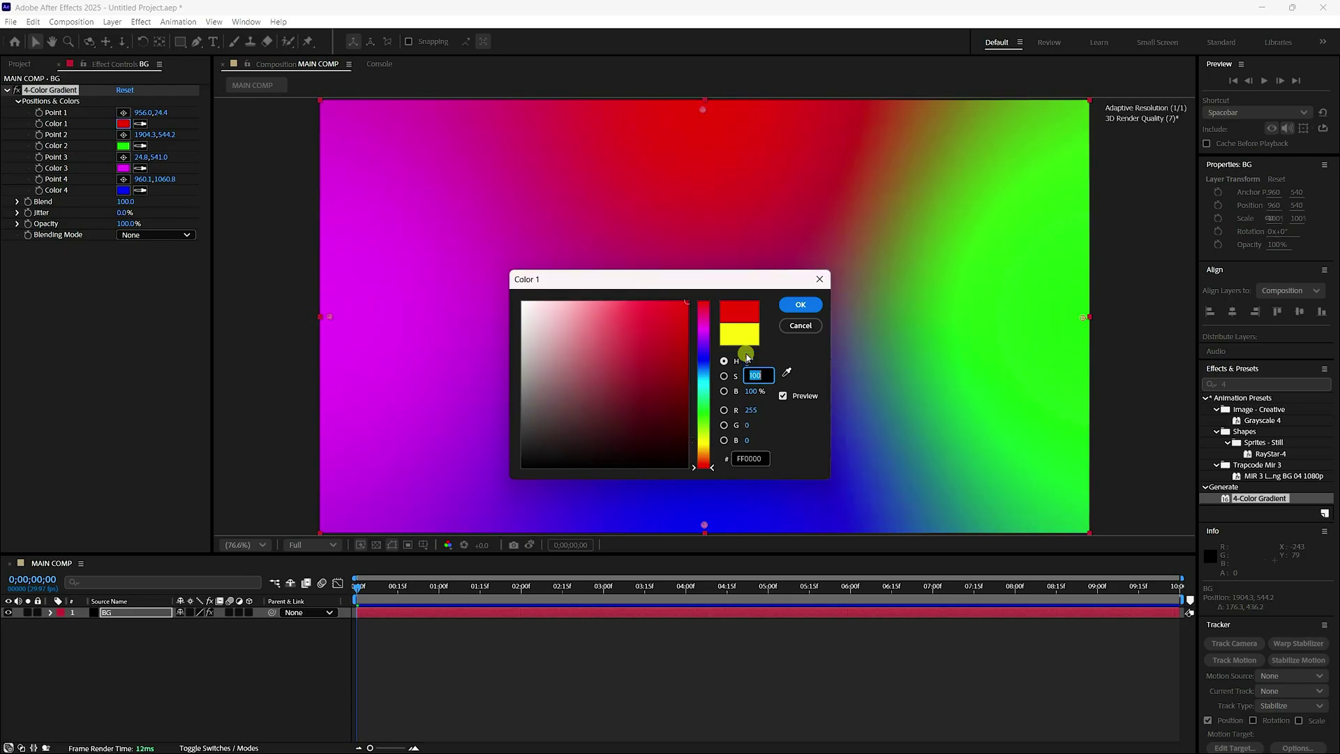
pyautogui.write('0')
pyautogui.press('Tab')
pyautogui.write('15')
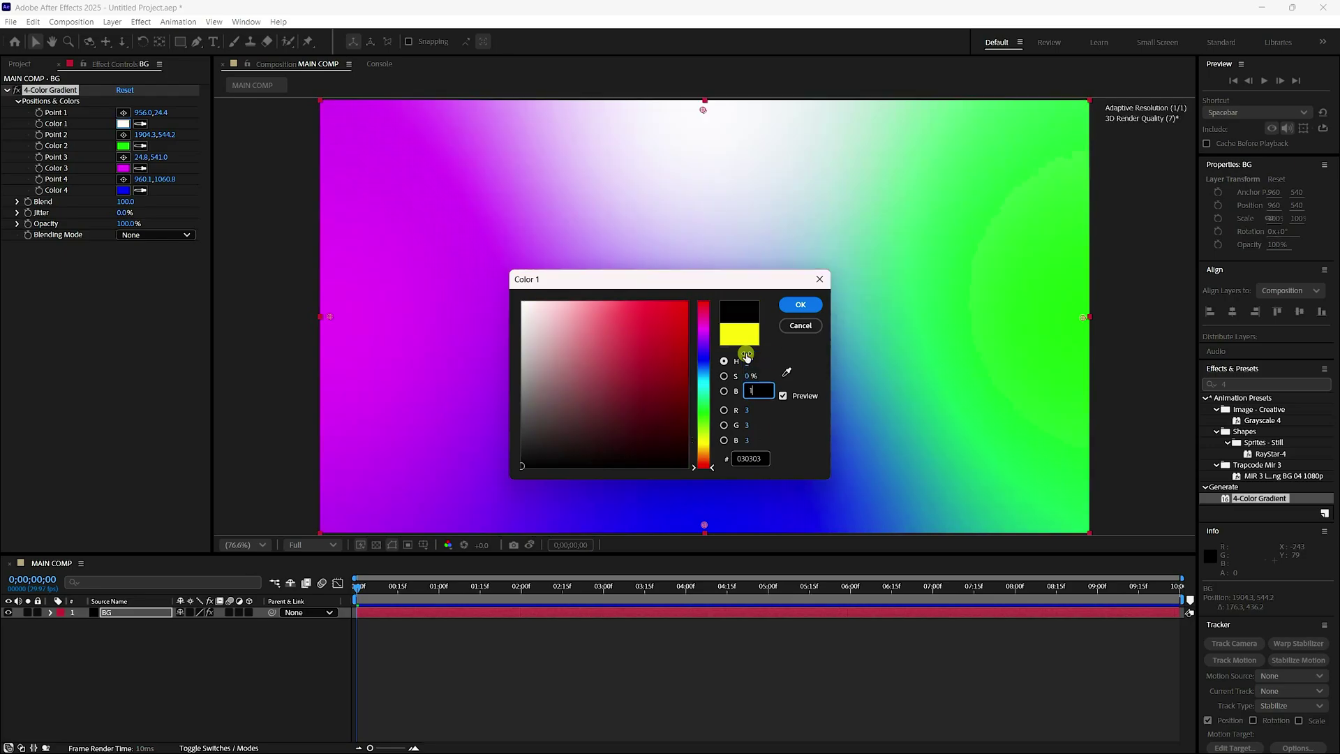
pyautogui.click(800, 305)
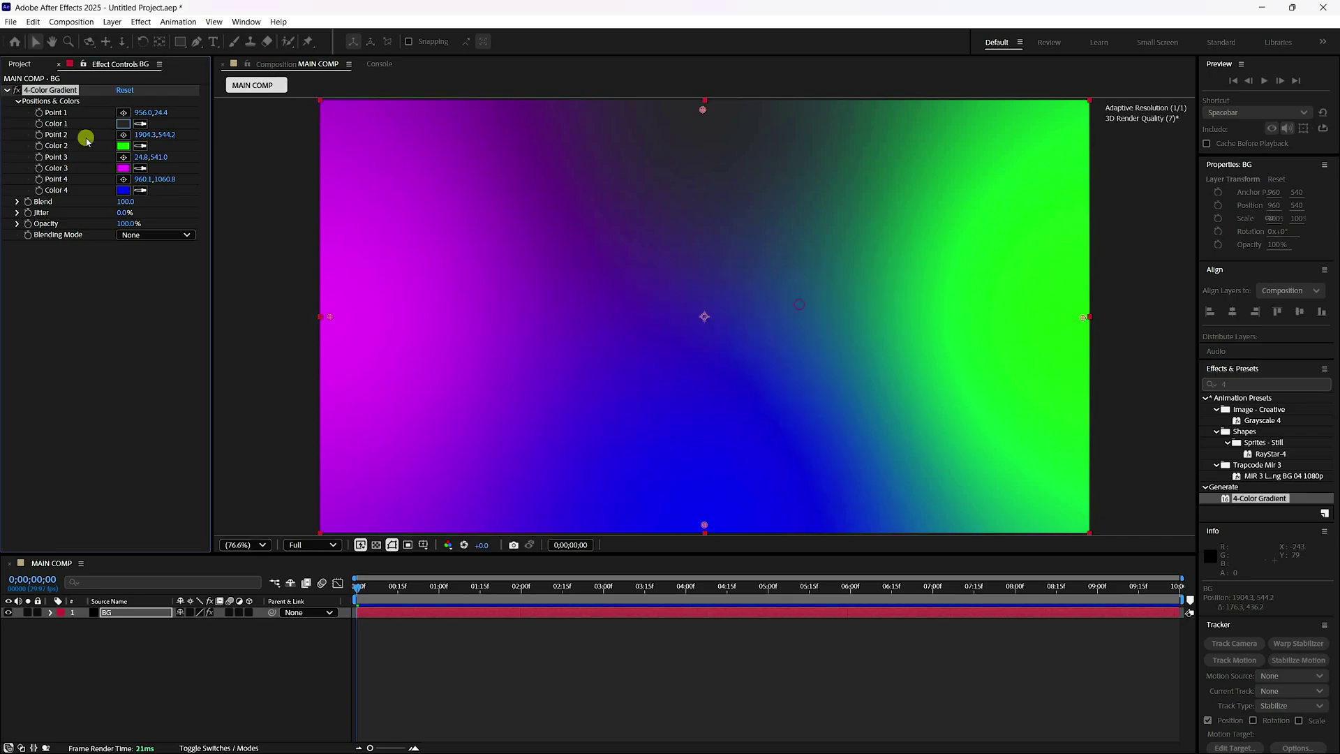
# Set Color 2 and Color 3 of the gradient to black (000000)
pyautogui.click(123, 148)
pyautogui.click(481, 515)
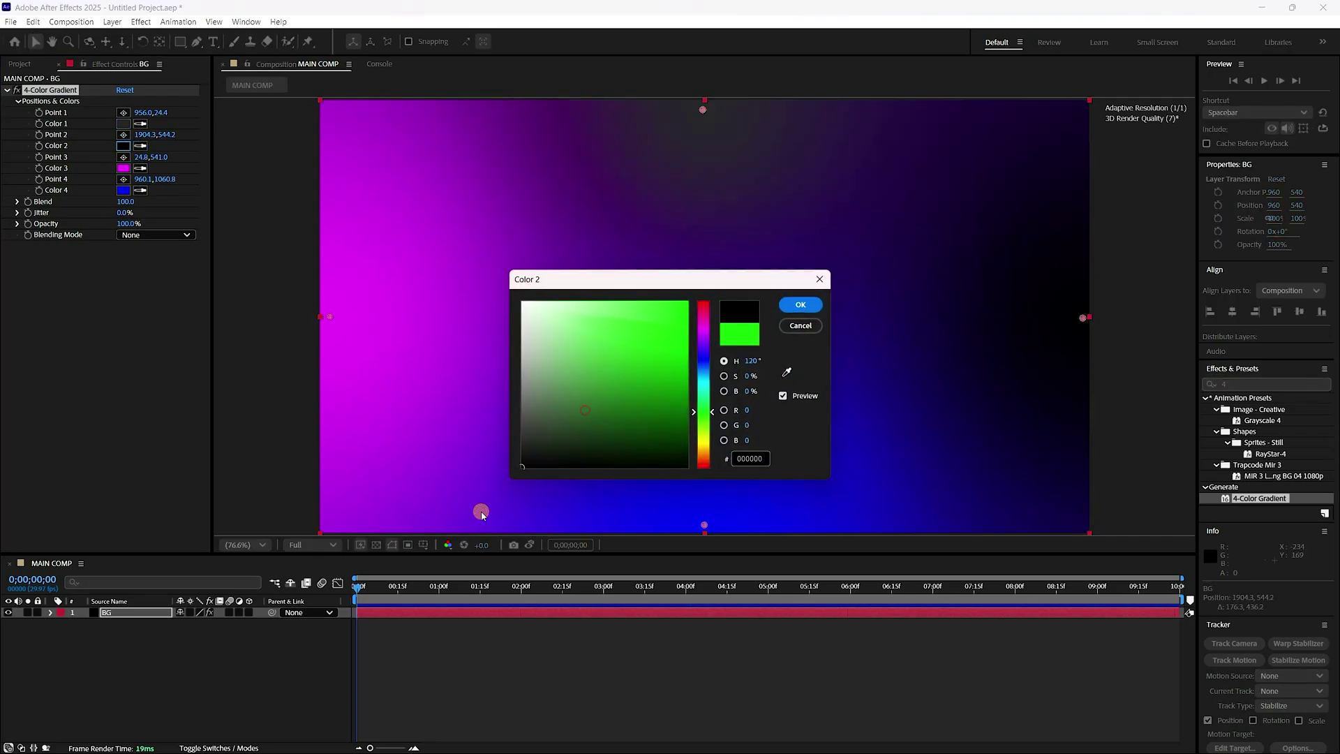
pyautogui.click(808, 302)
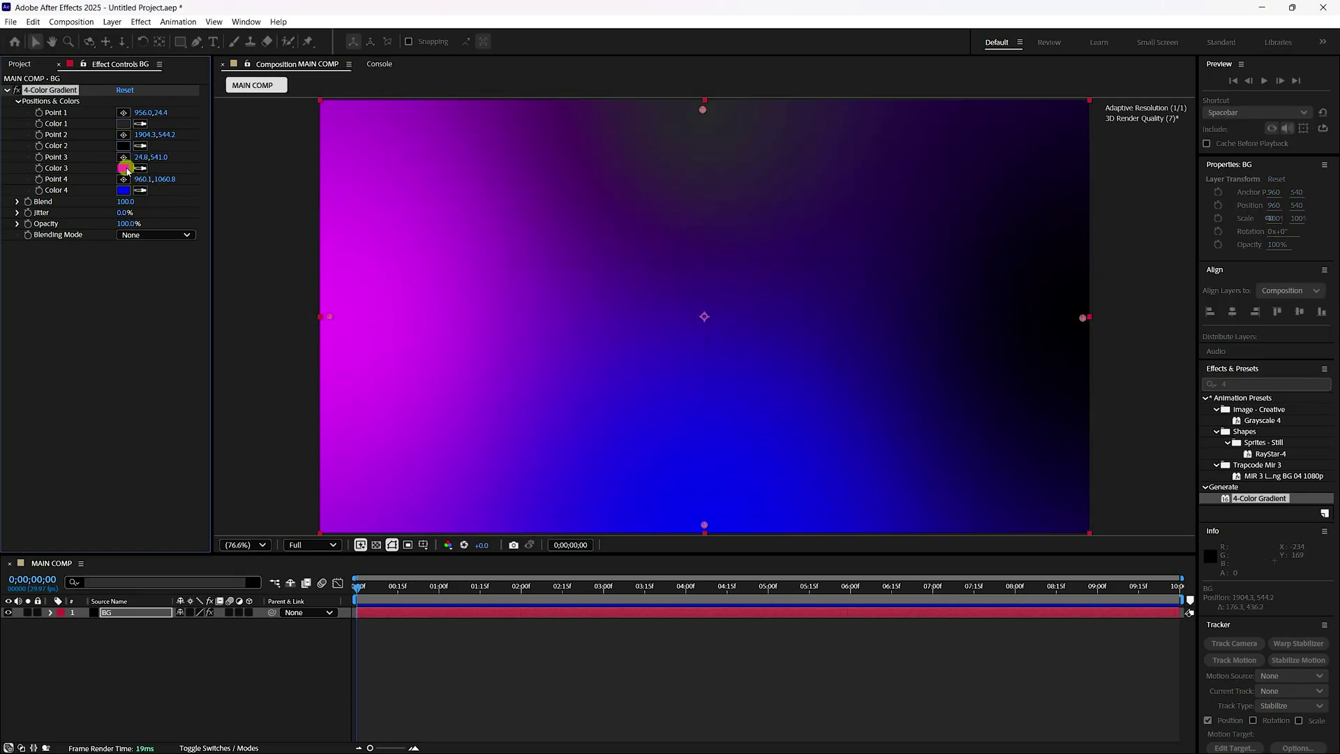
pyautogui.click(124, 169)
pyautogui.moveTo(564, 413); pyautogui.dragTo(461, 511)
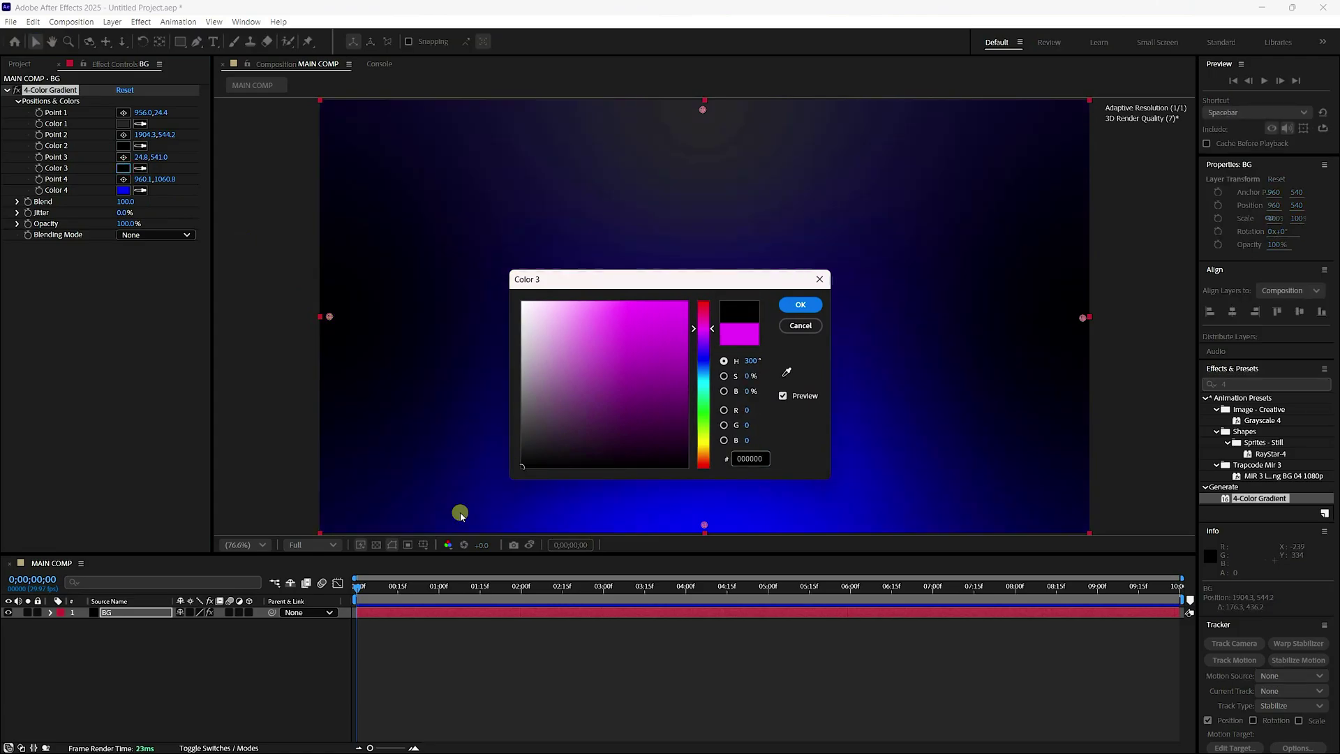
pyautogui.click(801, 304)
# Set the gradient's Color 4 to dark grey with hue 0, saturation 0% and brightness 15%
pyautogui.click(123, 190)
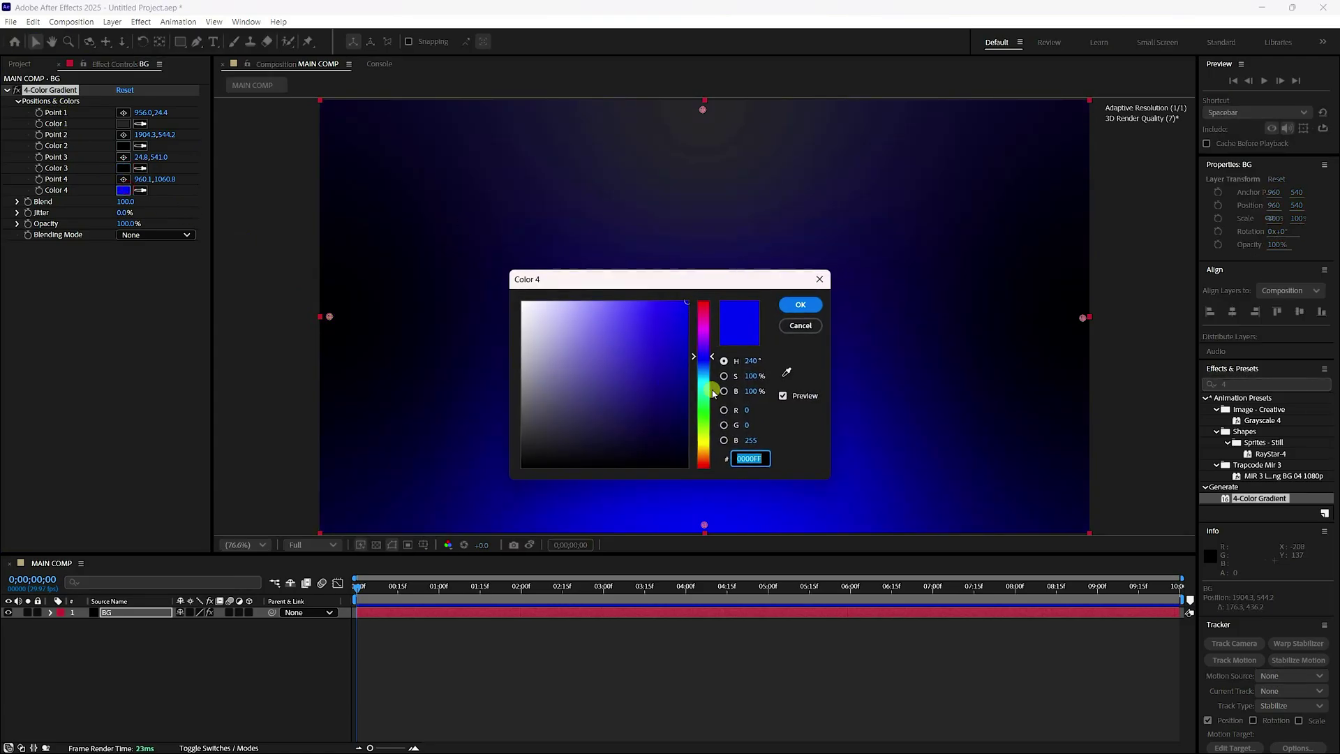
pyautogui.click(751, 360)
pyautogui.write('0')
pyautogui.press('Tab')
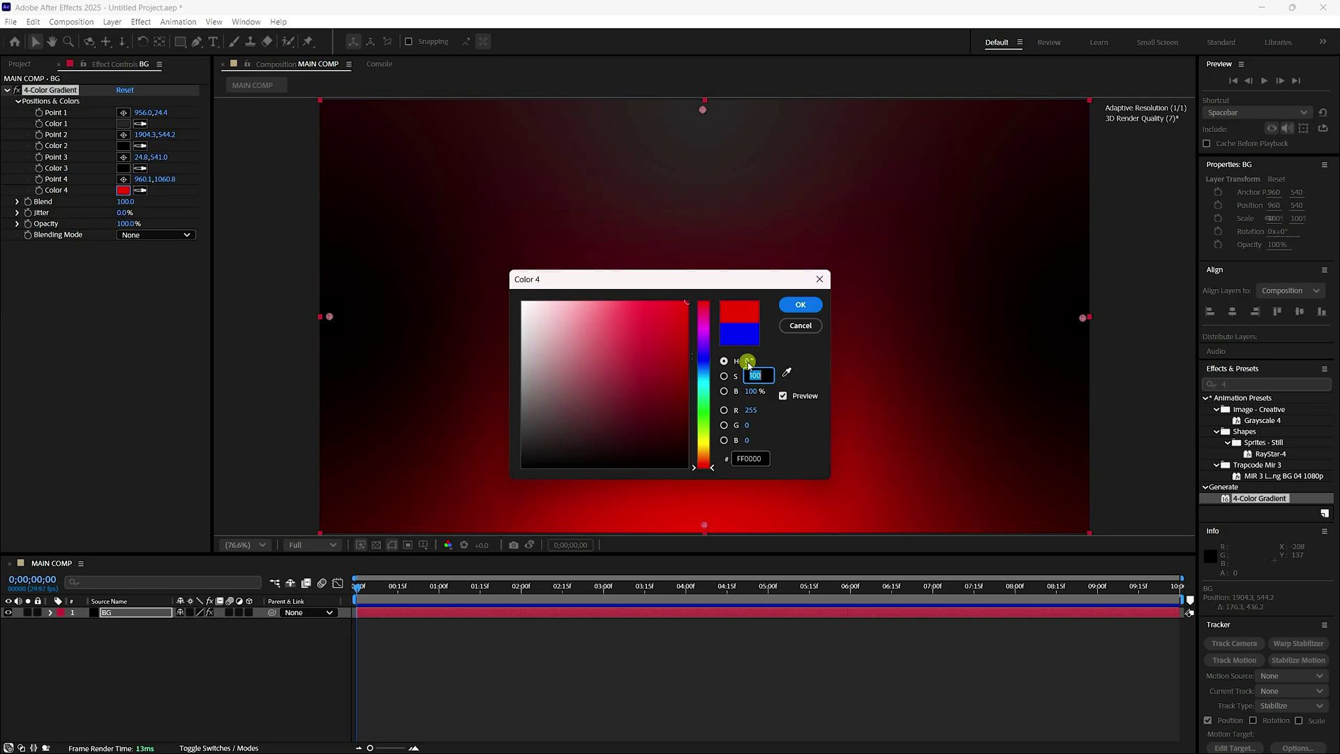
pyautogui.write('0')
pyautogui.press('Tab')
pyautogui.write('15')
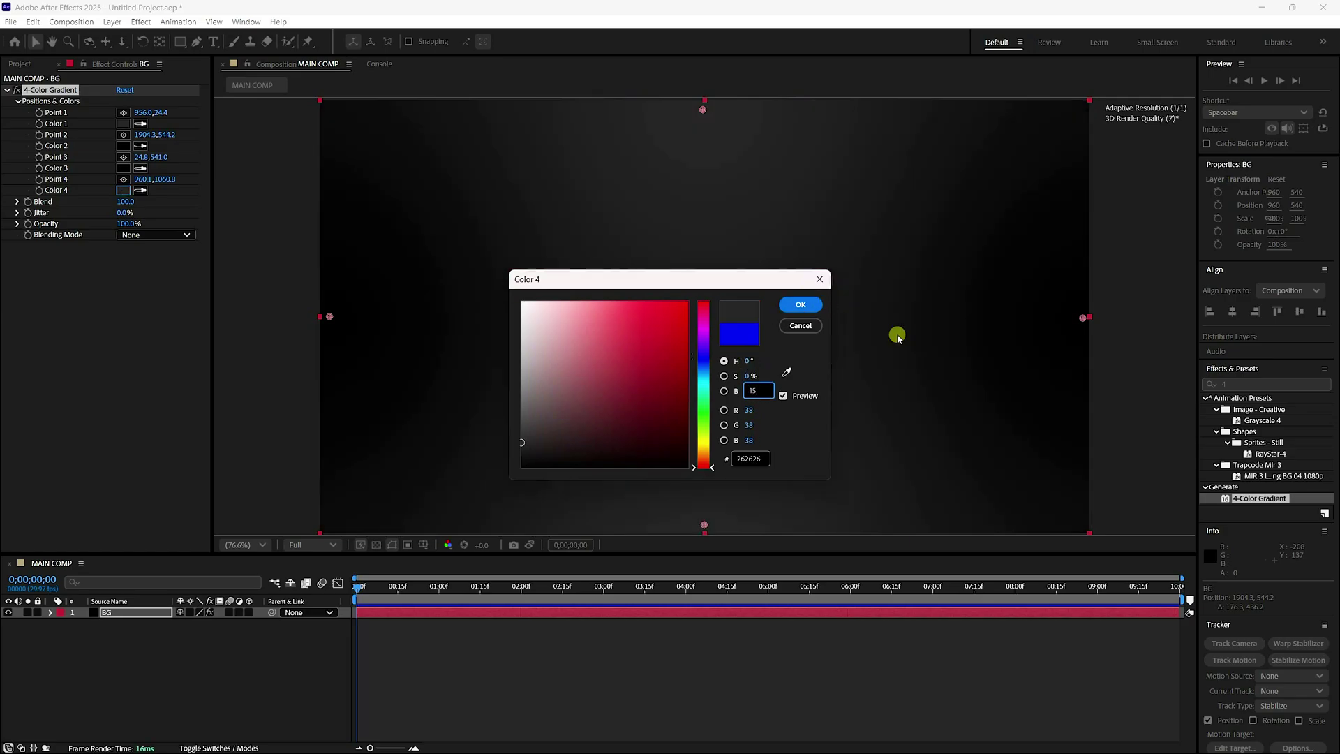
pyautogui.click(801, 304)
# Turn the BG layer into a 3D layer and choose Advanced 3D as the composition's renderer
pyautogui.click(223, 659)
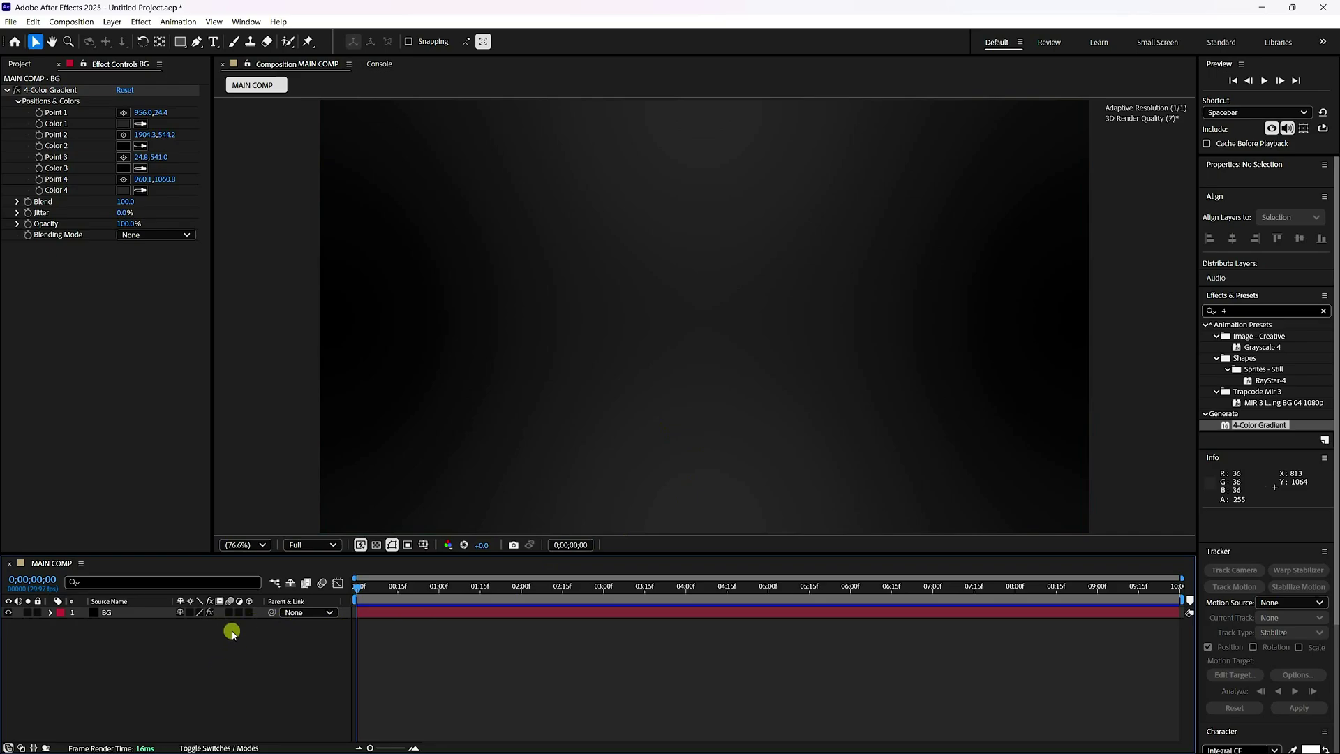
pyautogui.click(250, 613)
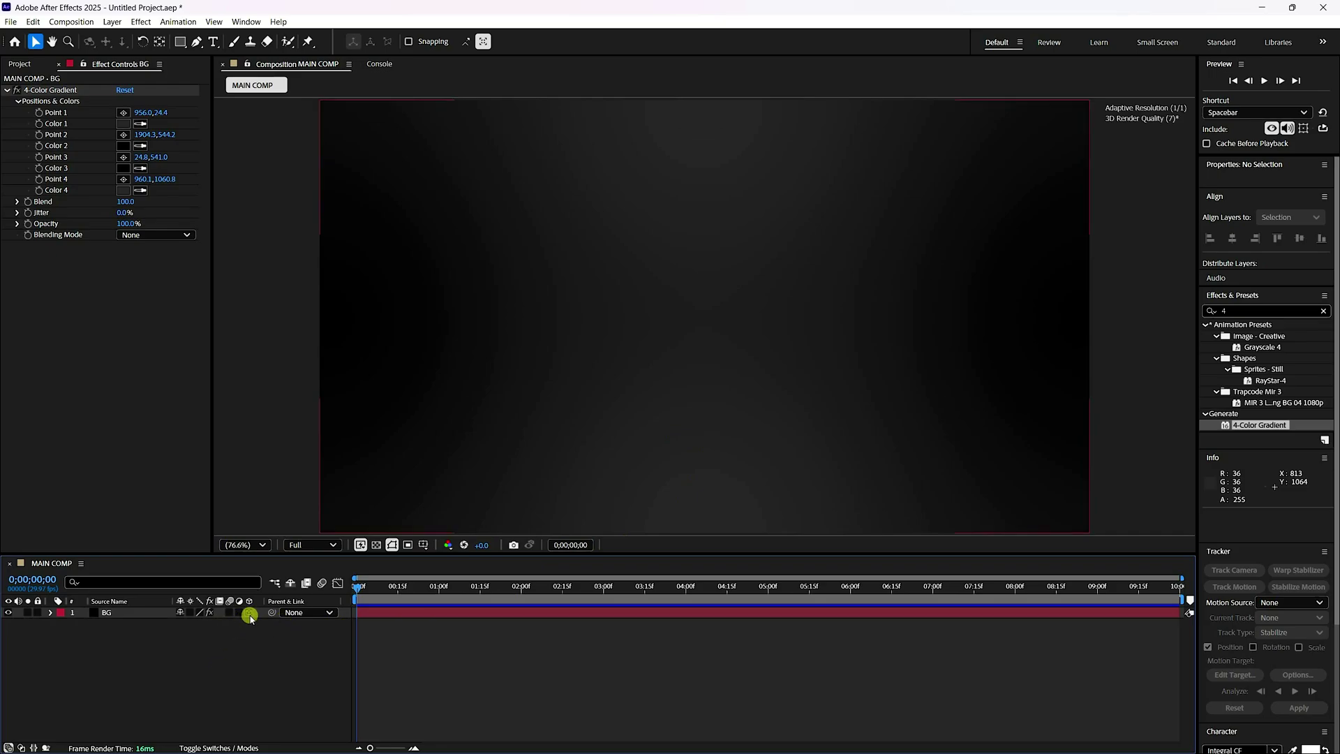
pyautogui.click(249, 614)
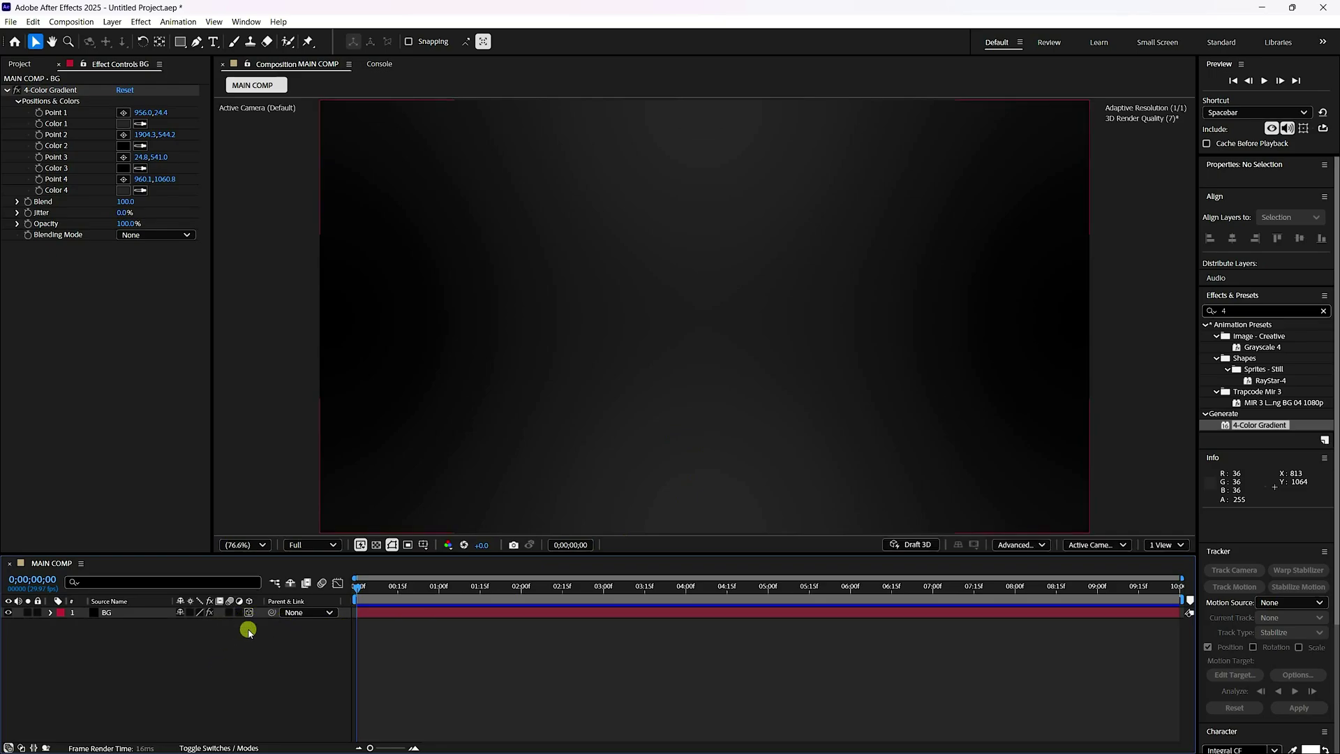
pyautogui.click(1008, 547)
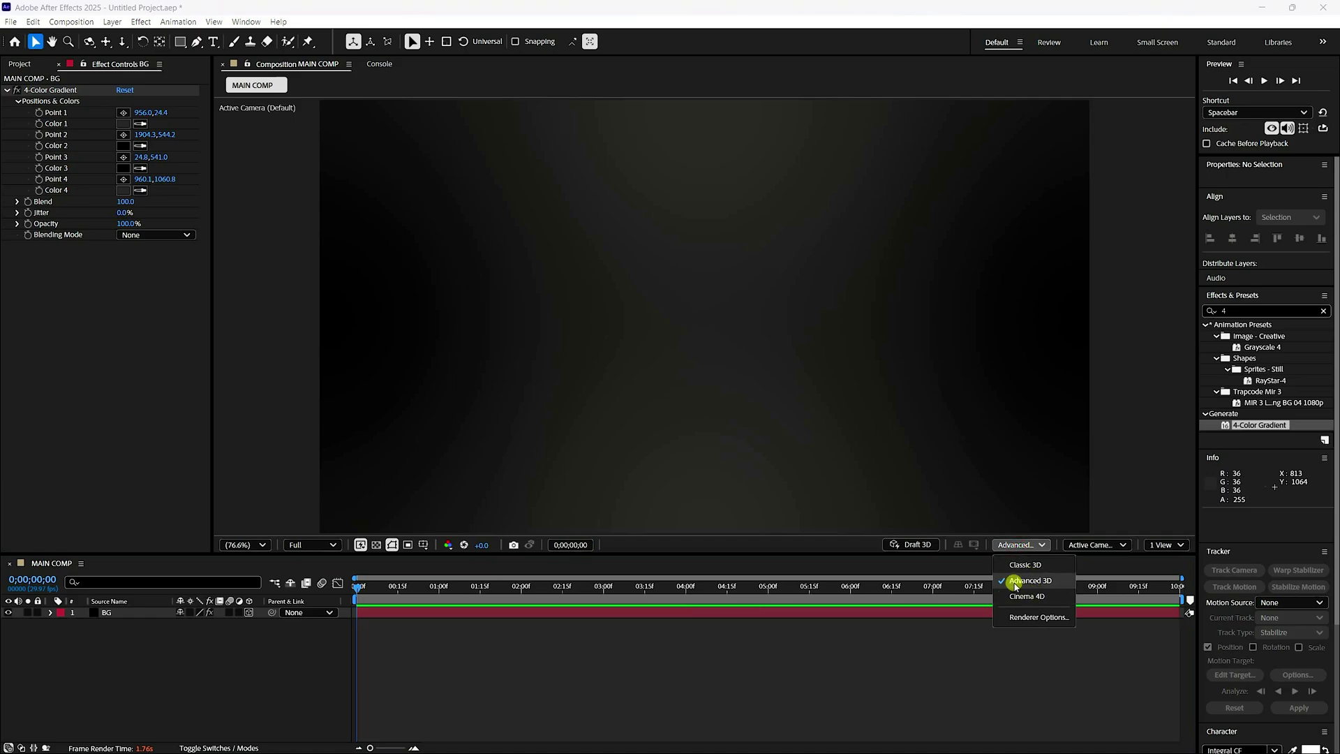
pyautogui.click(1048, 582)
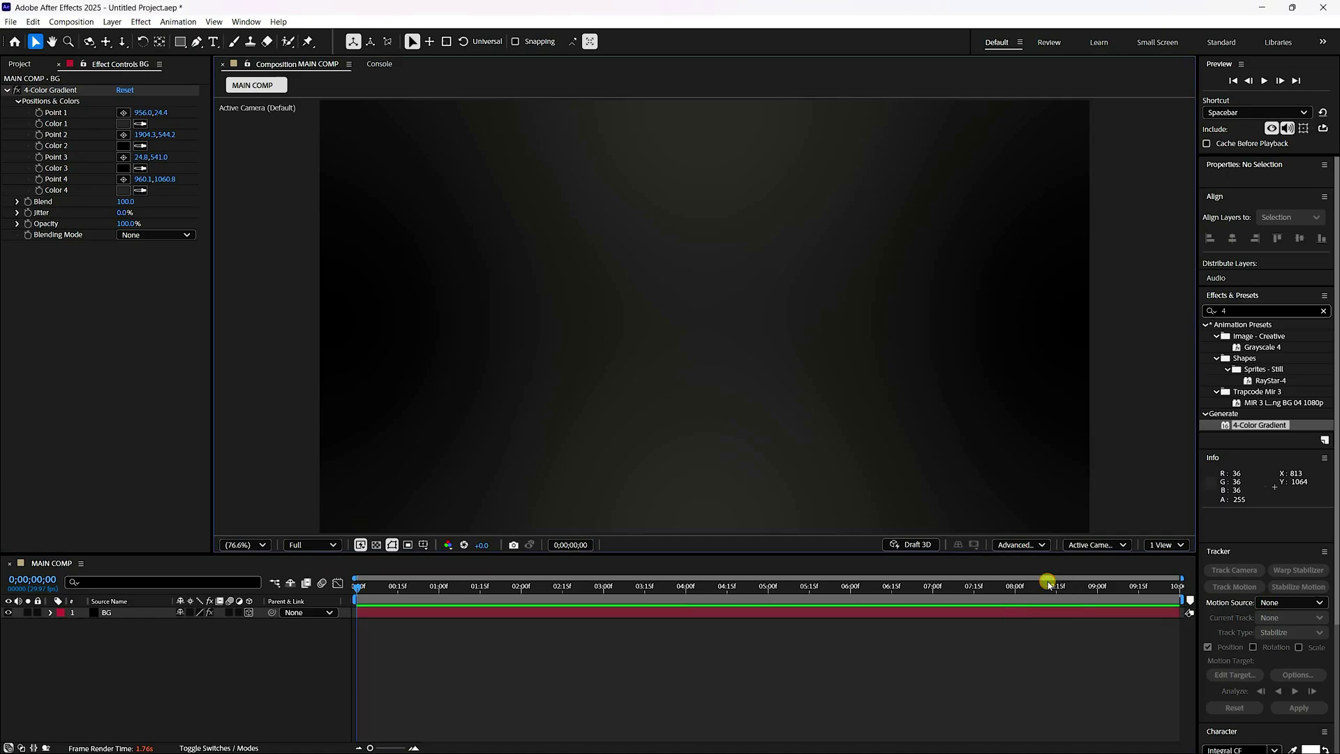
# In the Advanced 3D renderer options, set Render Quality to 8 and shadow Smoothness to 4, and fit the casting box to the scene
pyautogui.click(1037, 545)
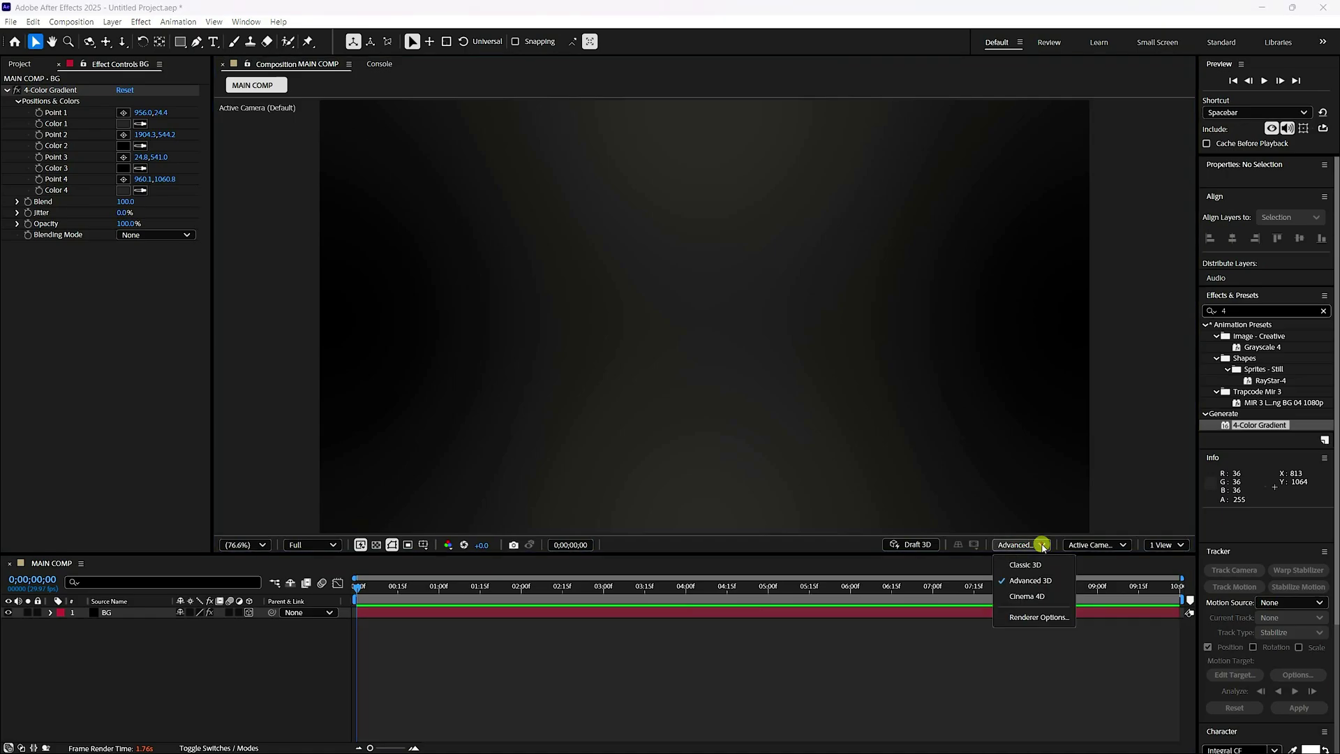
pyautogui.click(1034, 618)
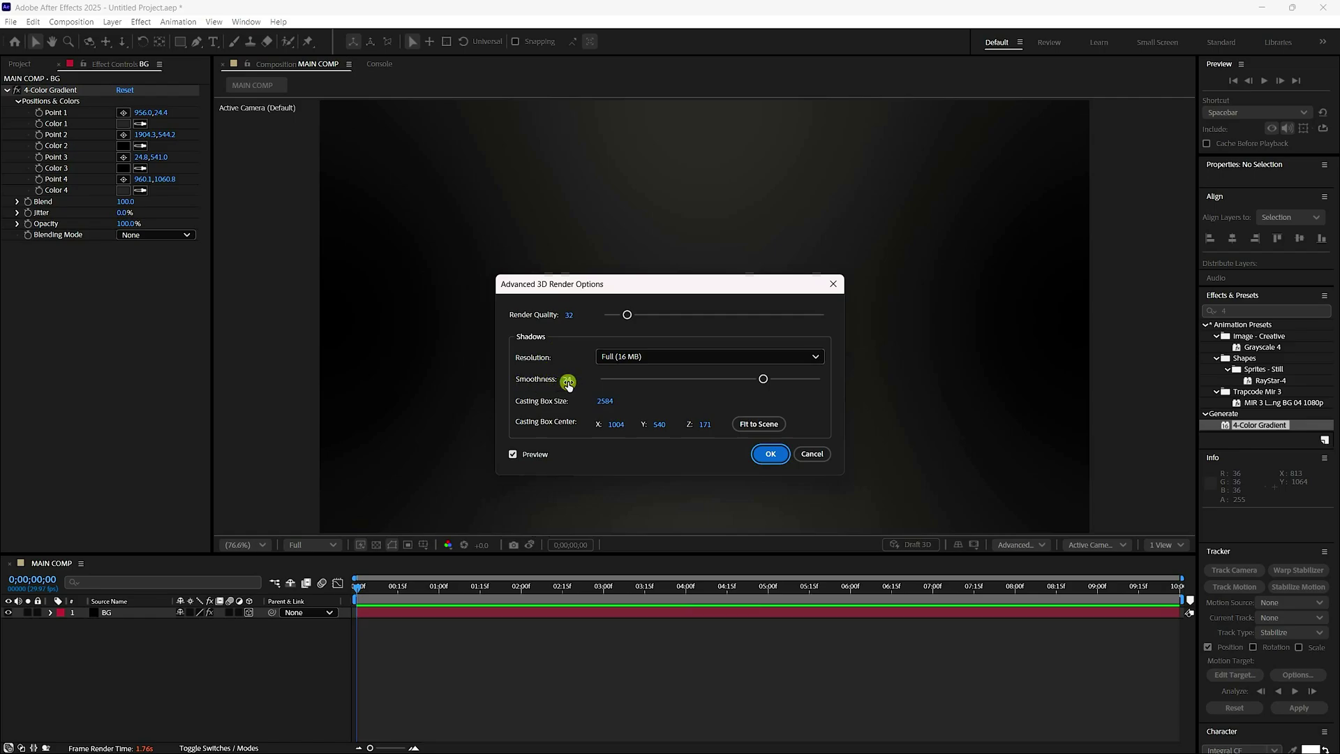
pyautogui.click(569, 316)
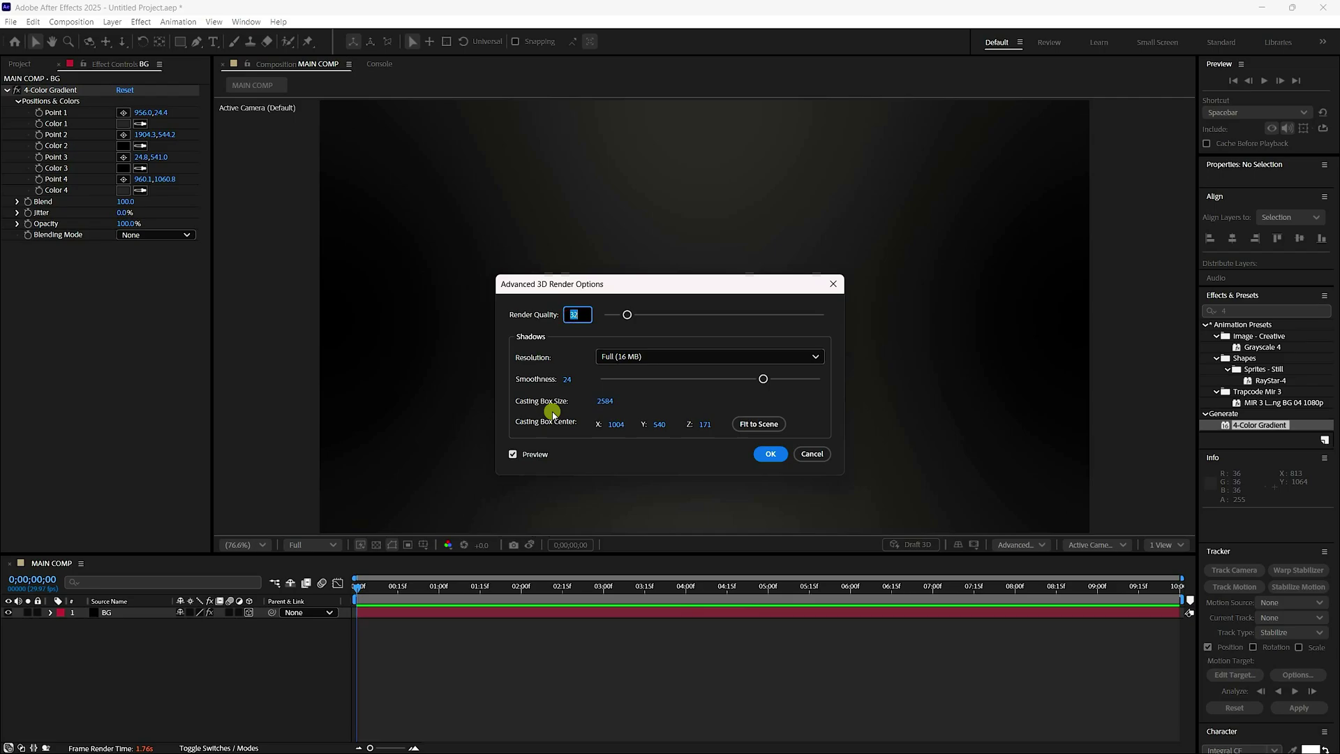
pyautogui.press('Tab')
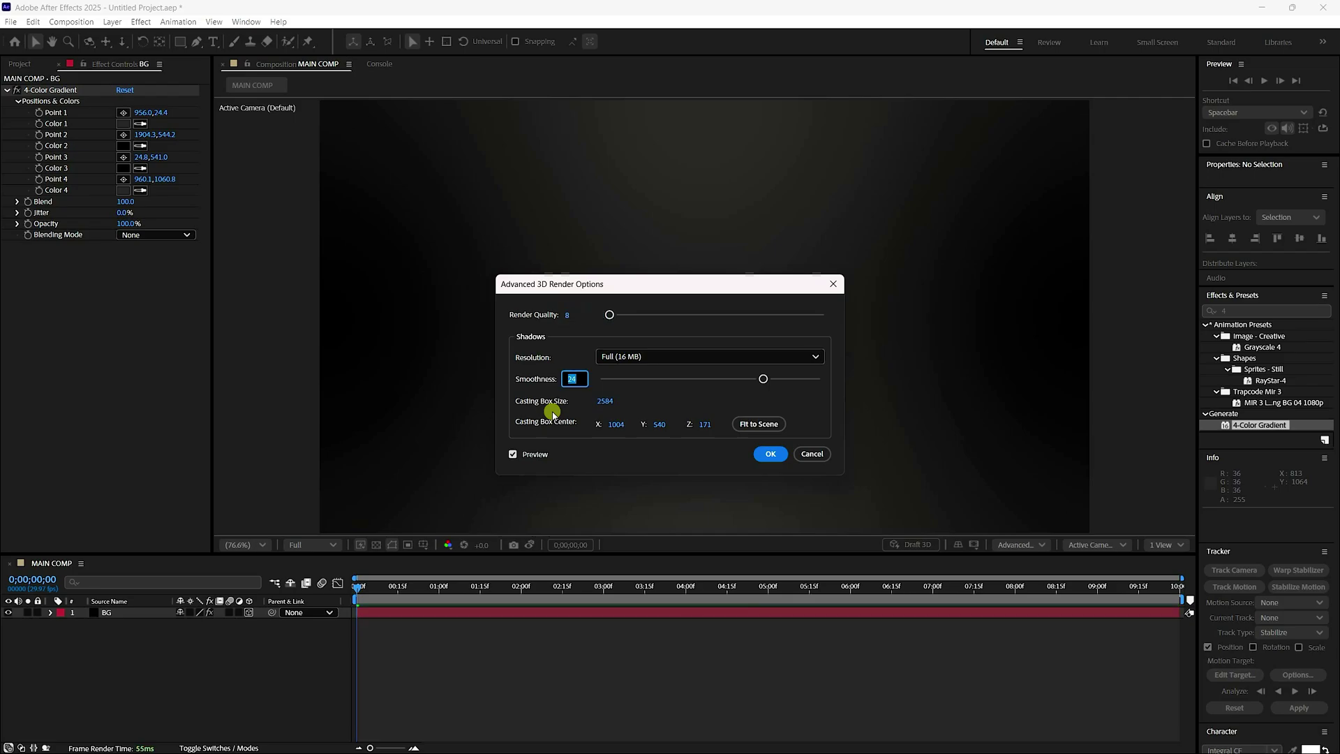
pyautogui.write('4')
pyautogui.click(758, 423)
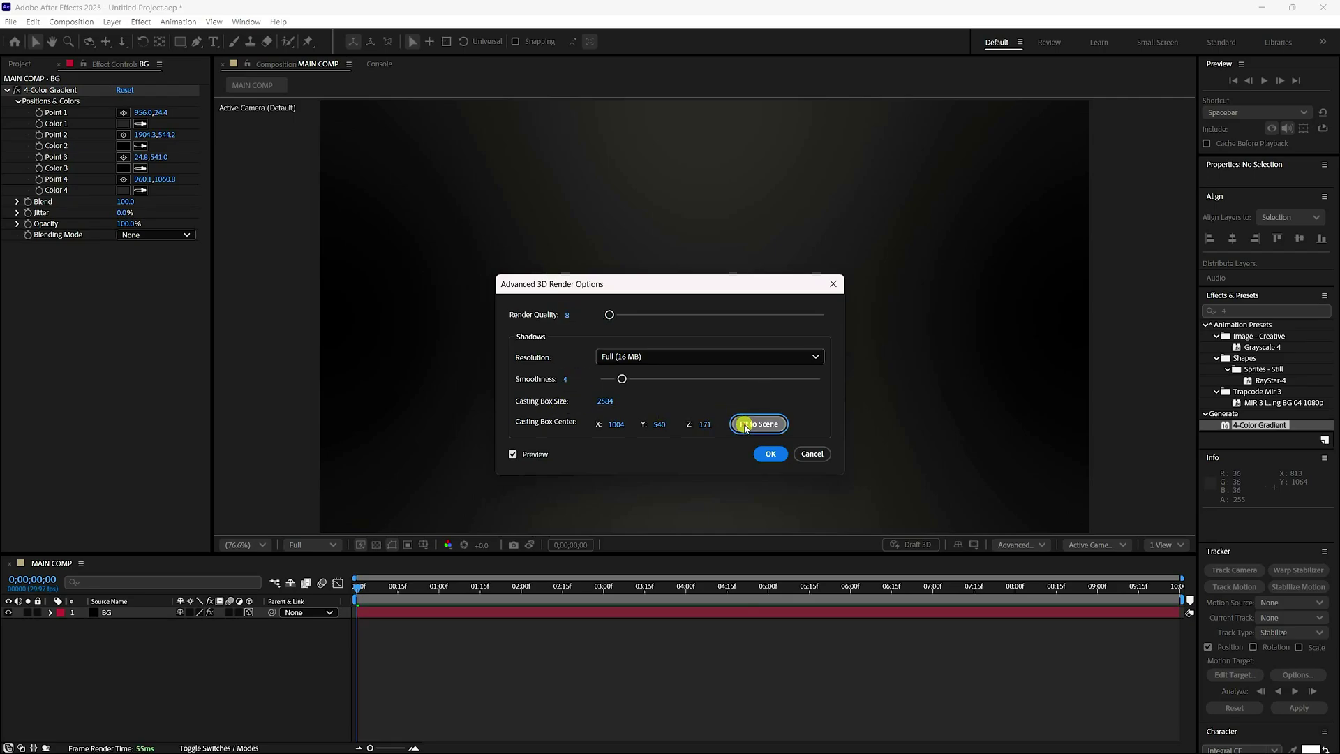
pyautogui.click(767, 454)
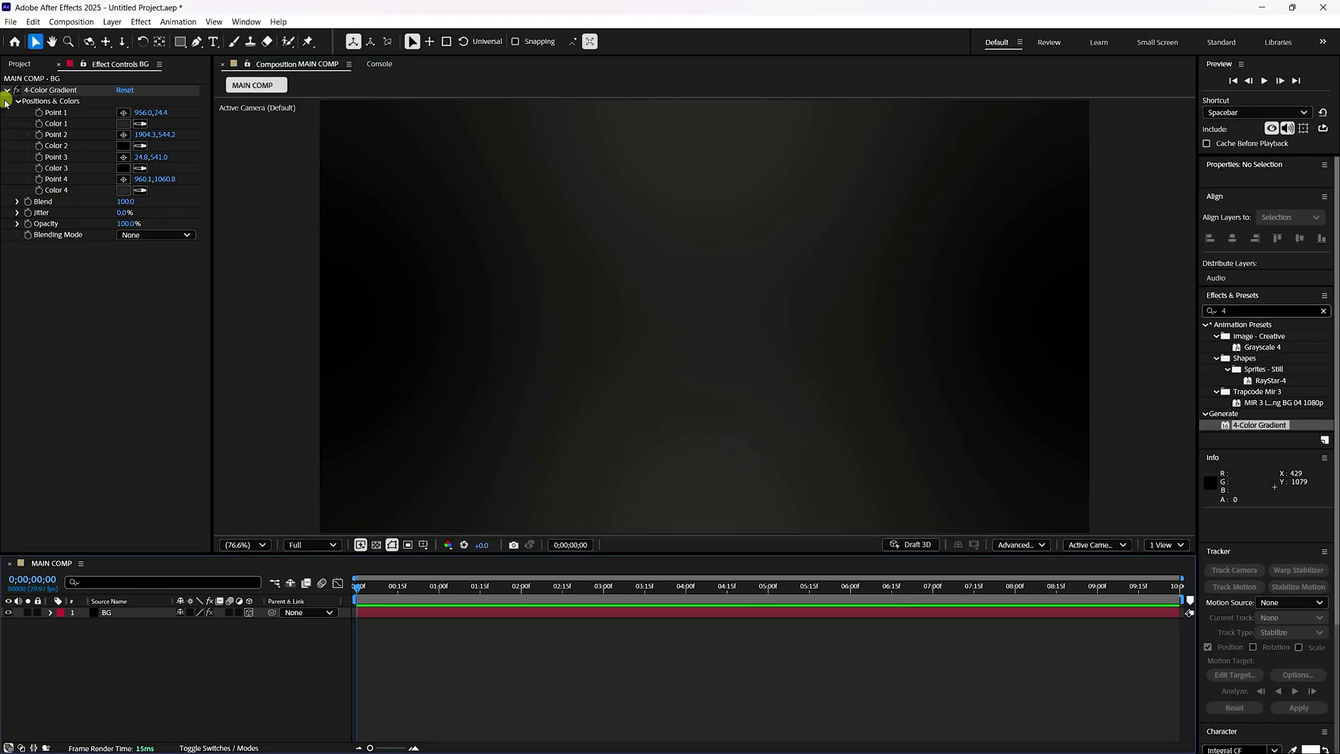
# Create a new composition named CIRCLE with a width and height of 500 px
pyautogui.click(21, 63)
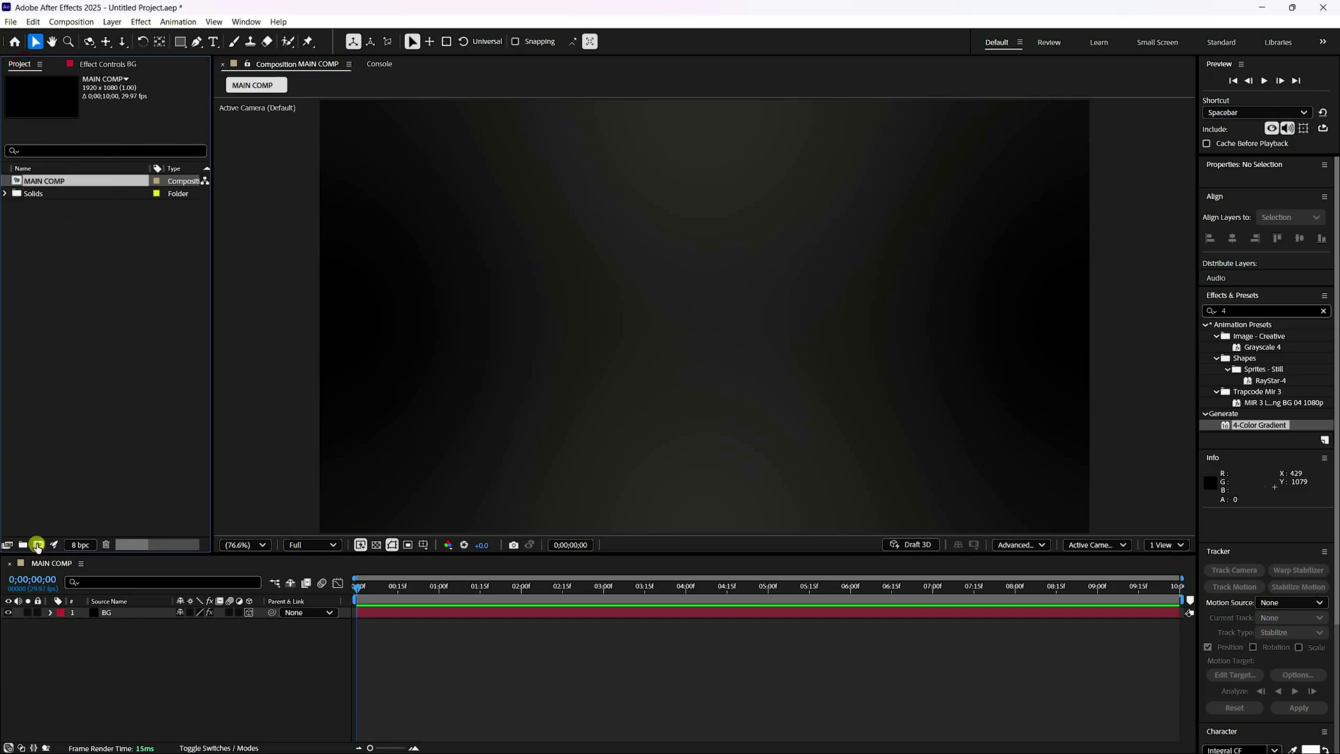
pyautogui.click(37, 545)
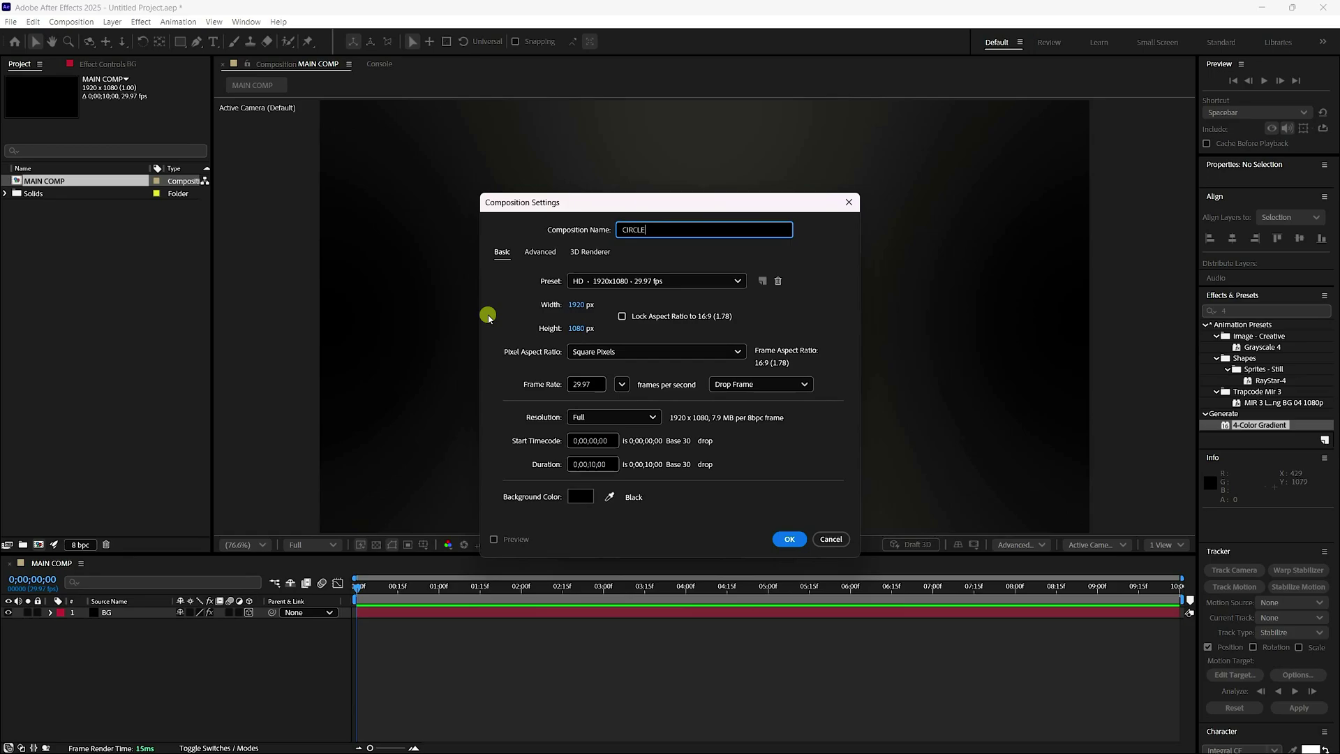
pyautogui.click(567, 305)
pyautogui.write('500')
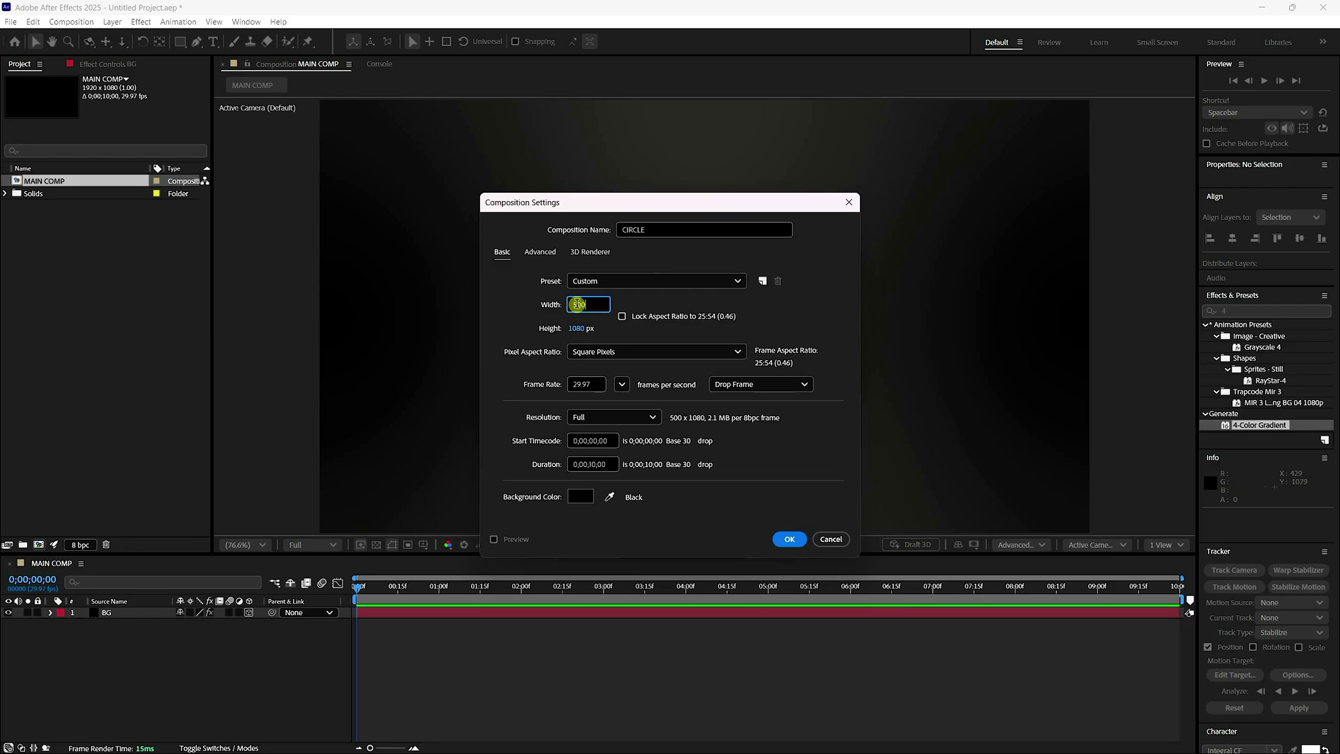
pyautogui.press('Tab')
pyautogui.write('500')
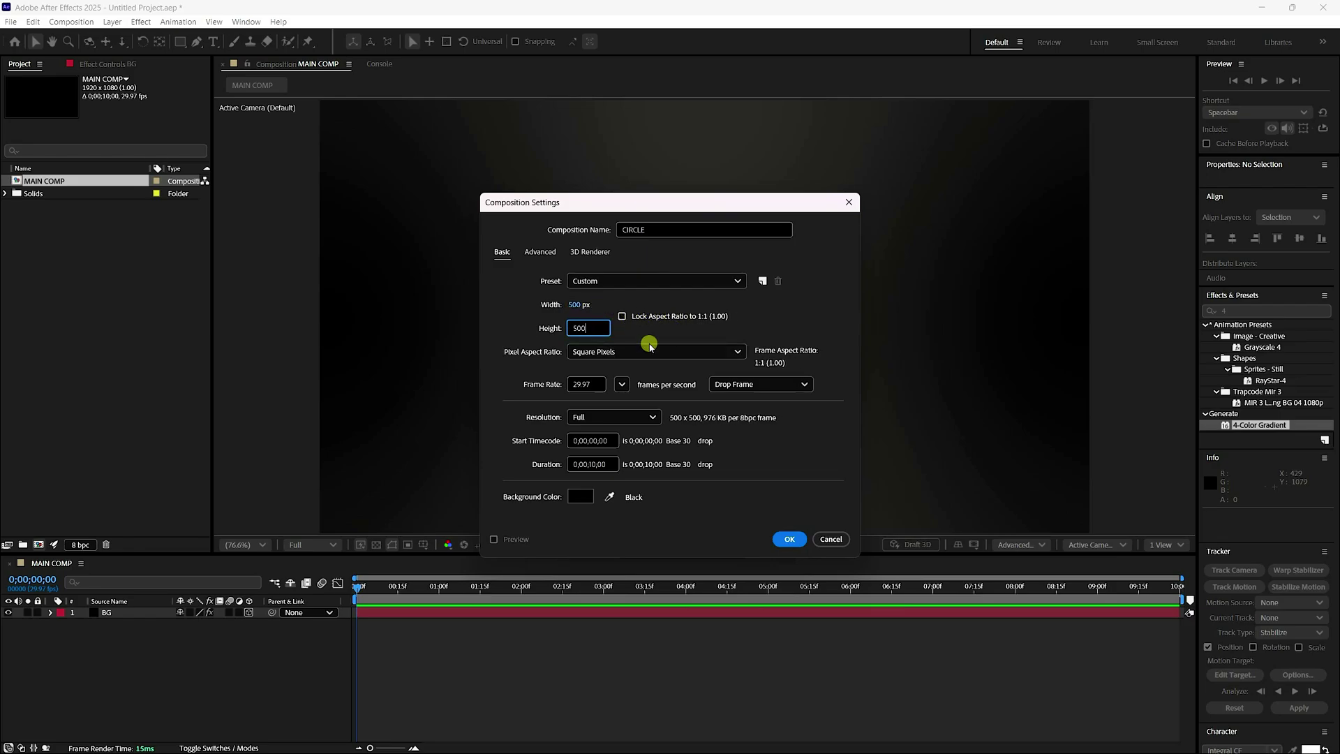
pyautogui.click(787, 538)
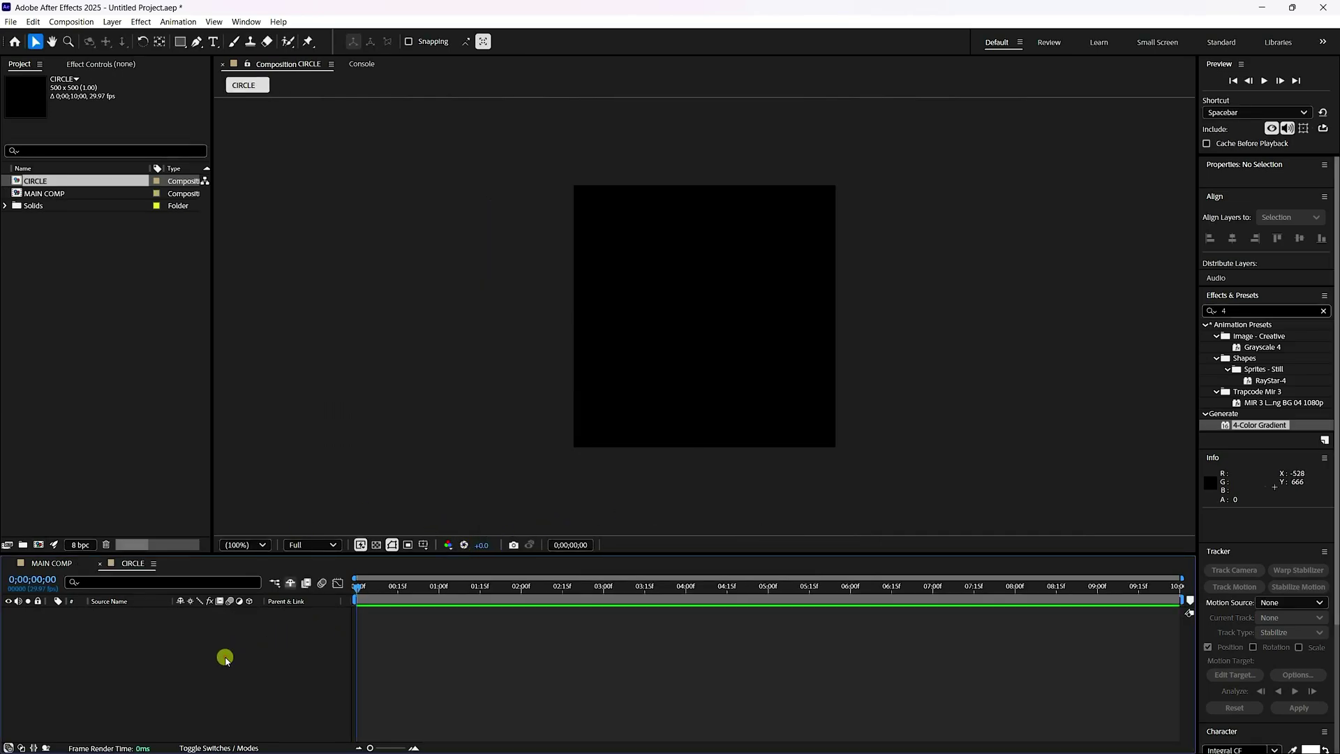
# Draw a circle about 26 px wide with a linear gradient fill near the centre of the CIRCLE composition
pyautogui.click(180, 41)
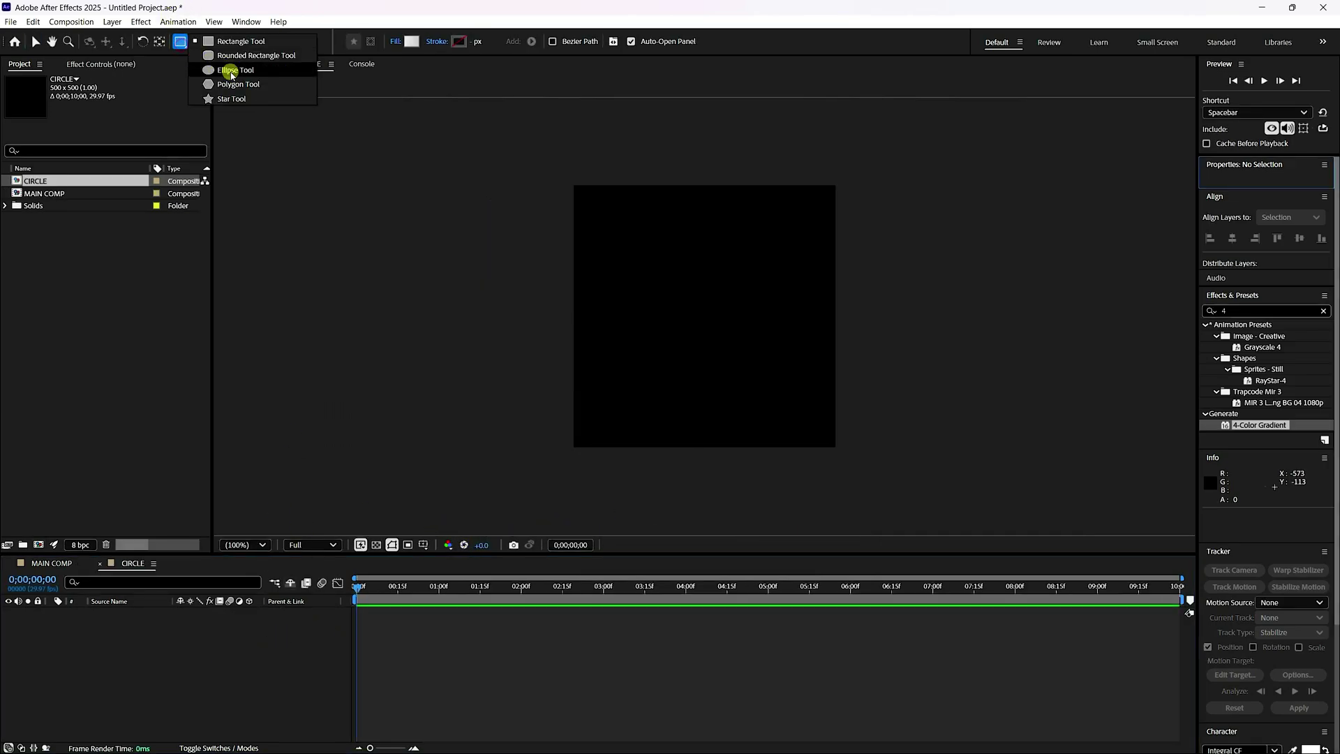
pyautogui.click(222, 70)
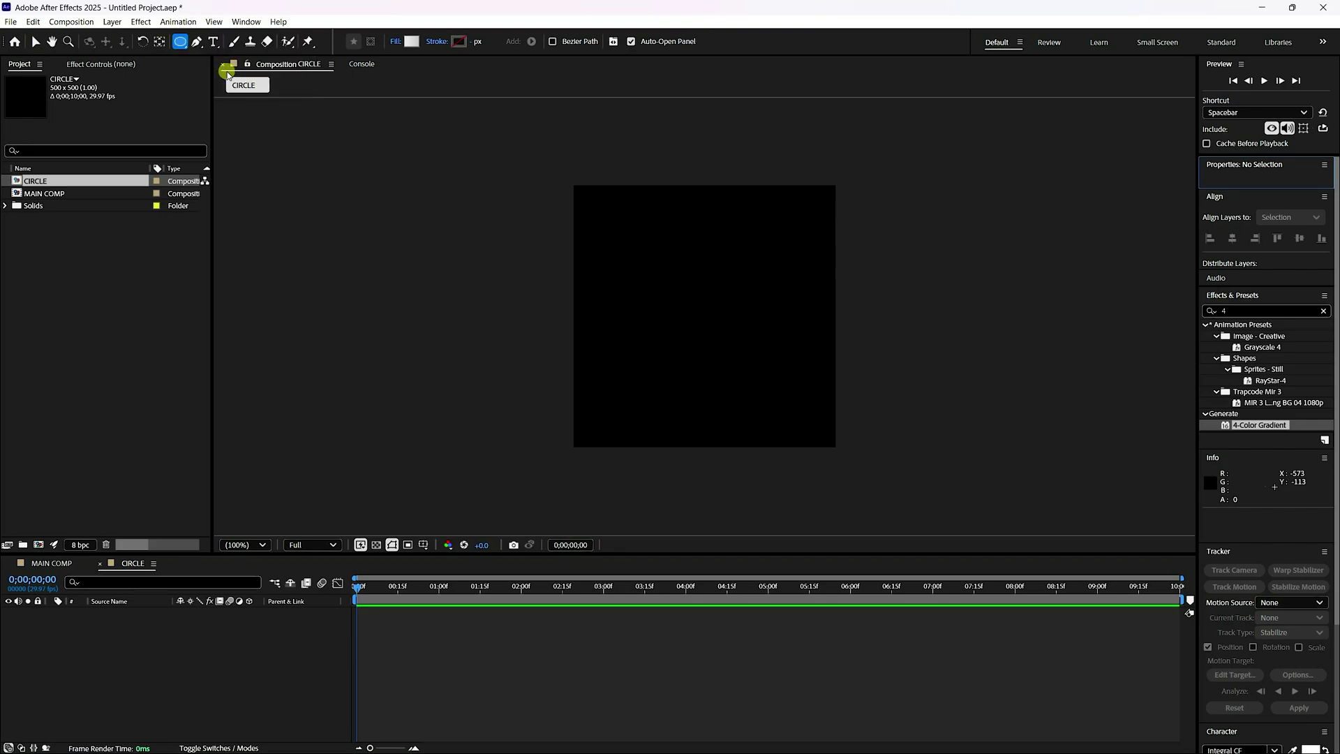
pyautogui.click(392, 41)
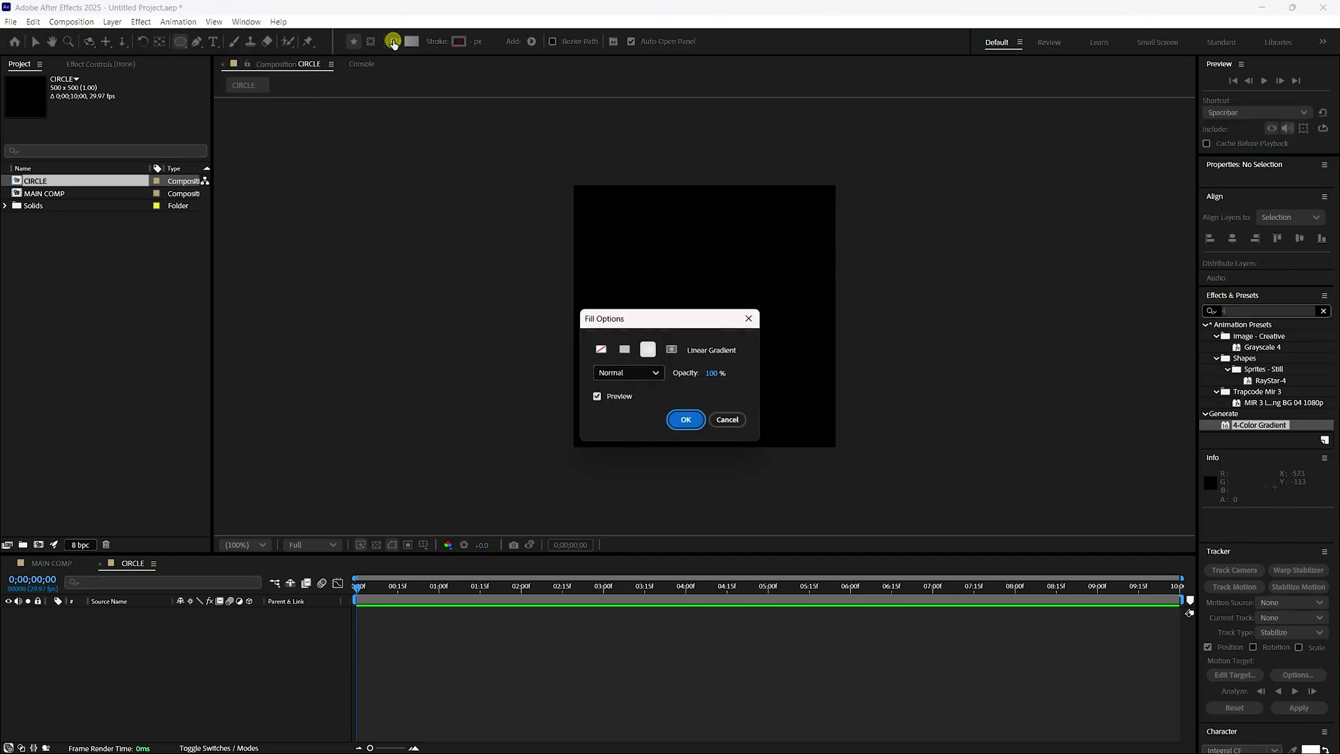
pyautogui.click(660, 351)
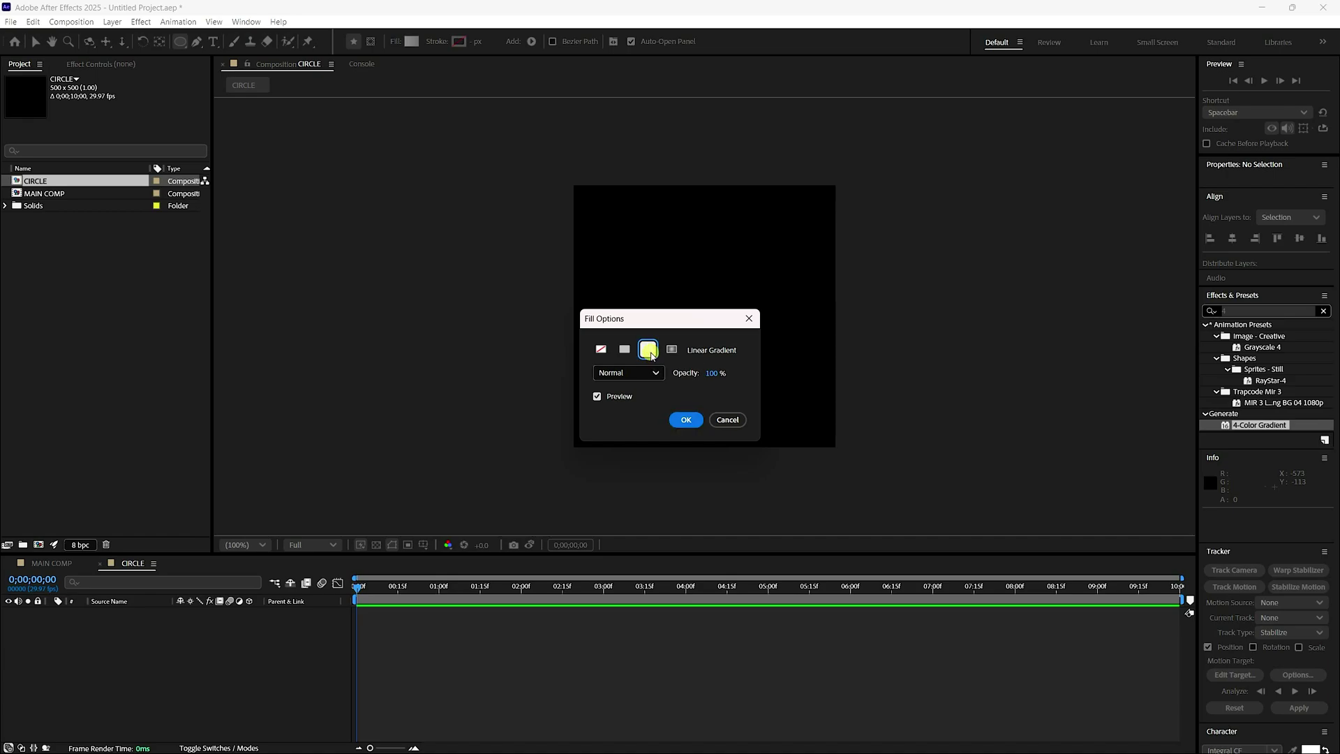
pyautogui.click(687, 420)
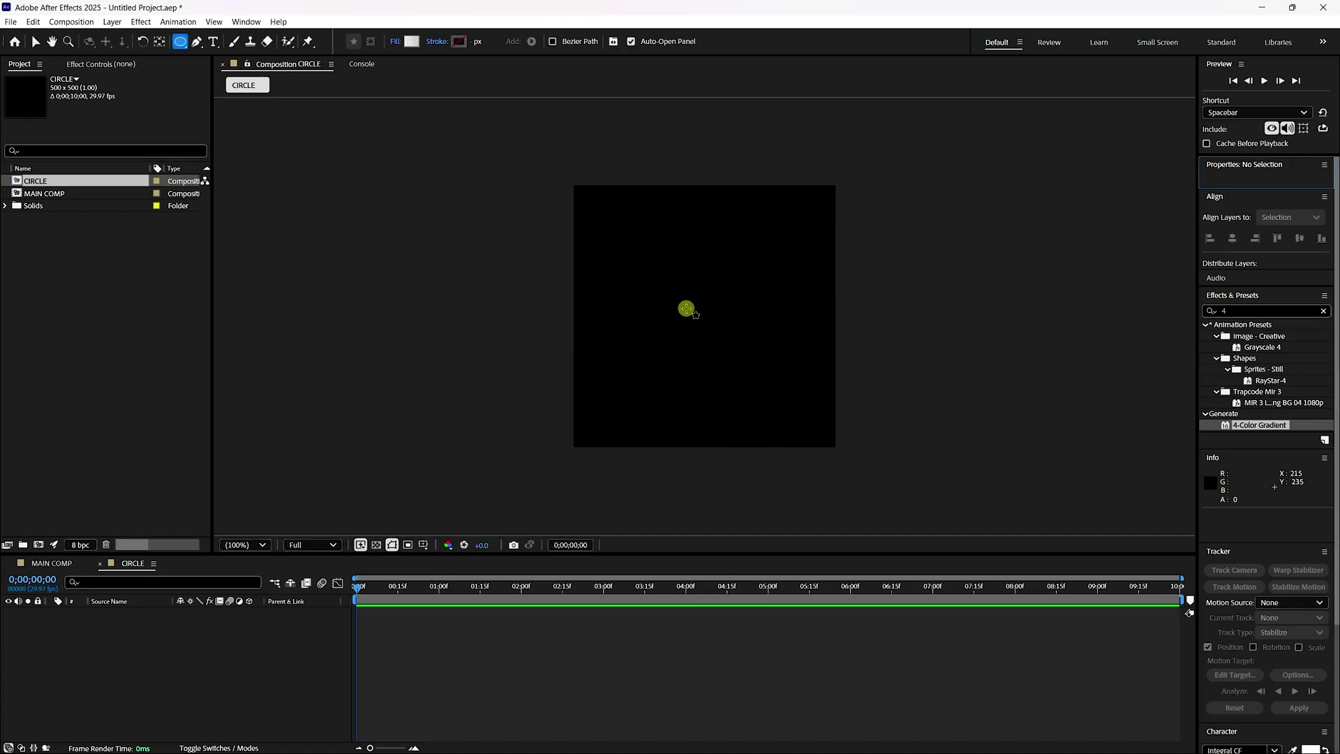
pyautogui.moveTo(689, 308); pyautogui.dragTo(702, 321)
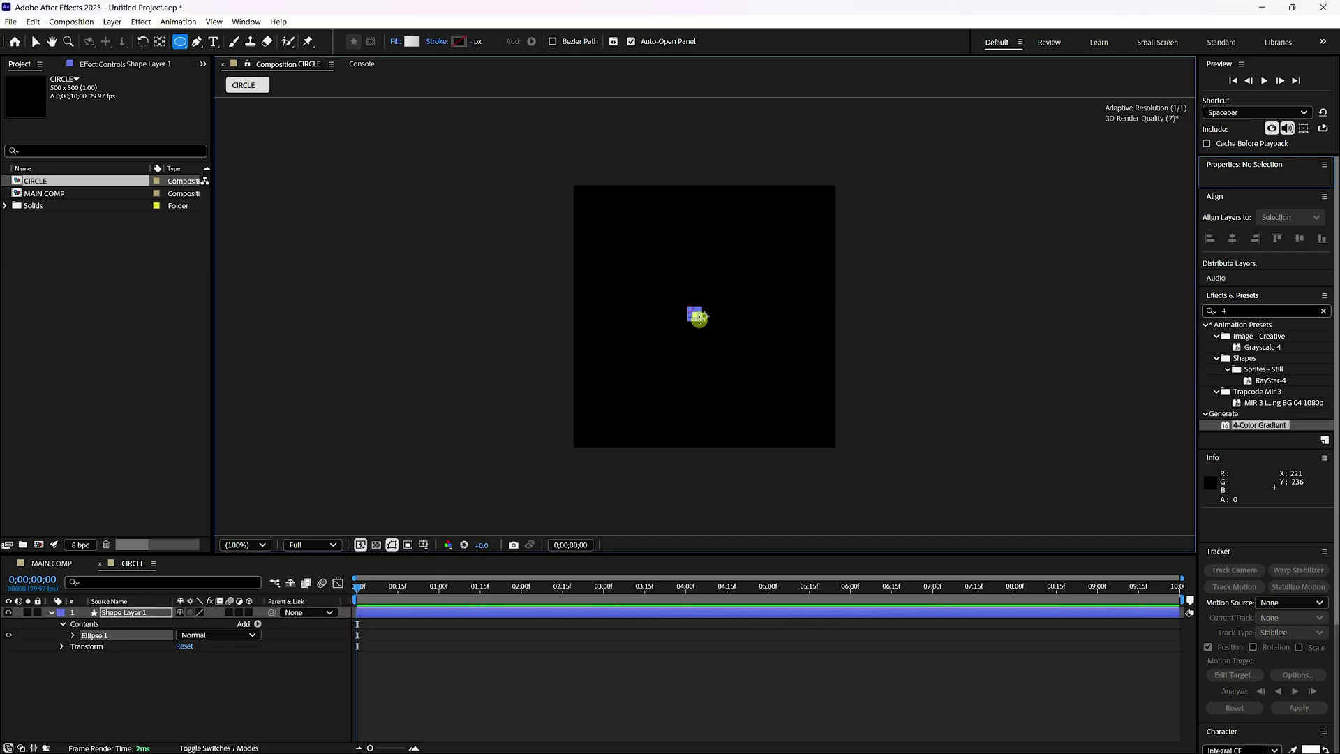
pyautogui.click(33, 40)
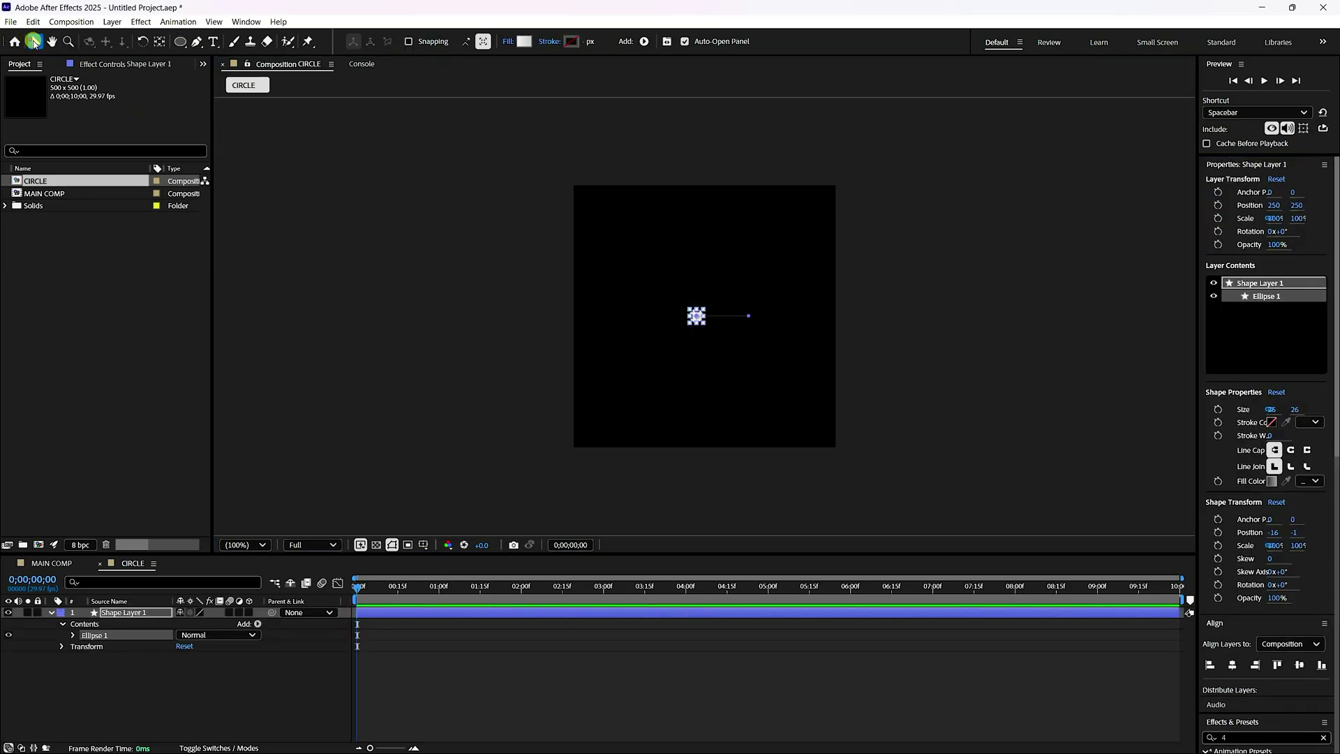
pyautogui.click(505, 682)
# Align the circle's shape layer to the horizontal and vertical centre of the composition
pyautogui.click(110, 614)
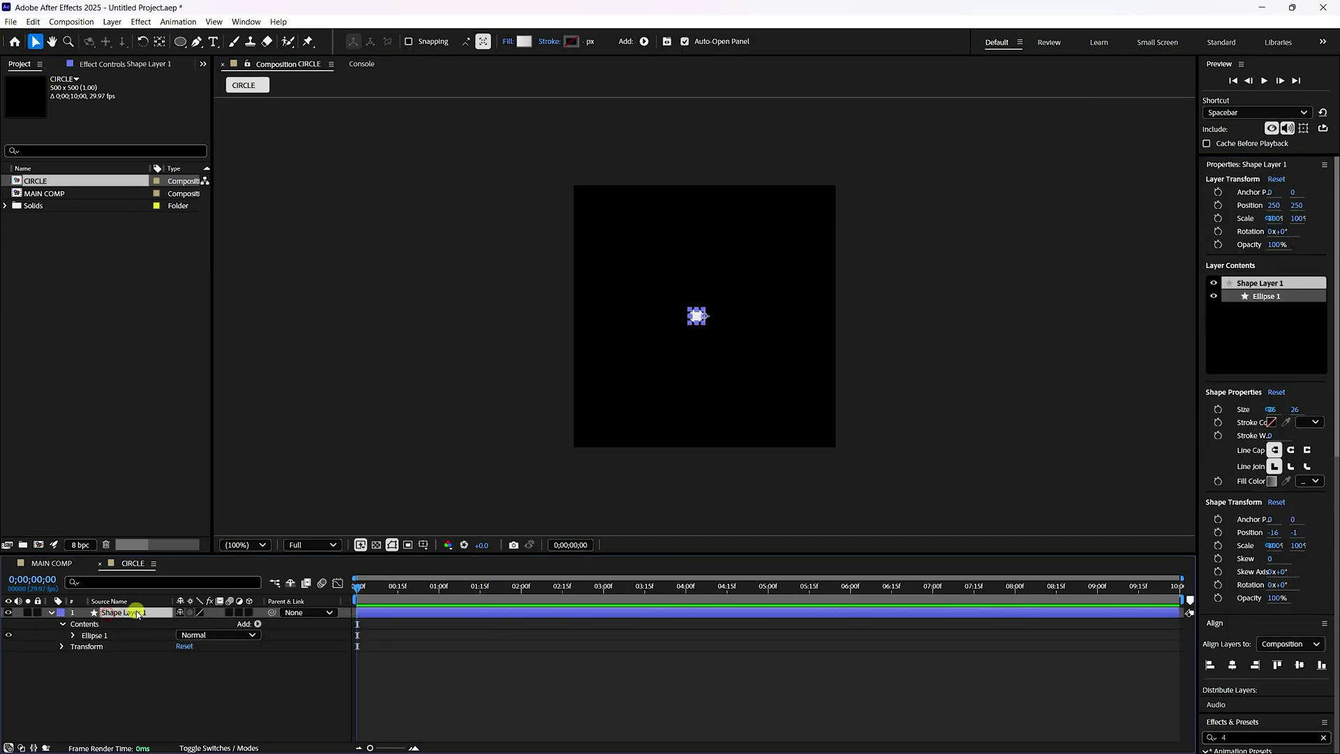
pyautogui.press('.')
pyautogui.press('.')
pyautogui.press('.')
pyautogui.press('.')
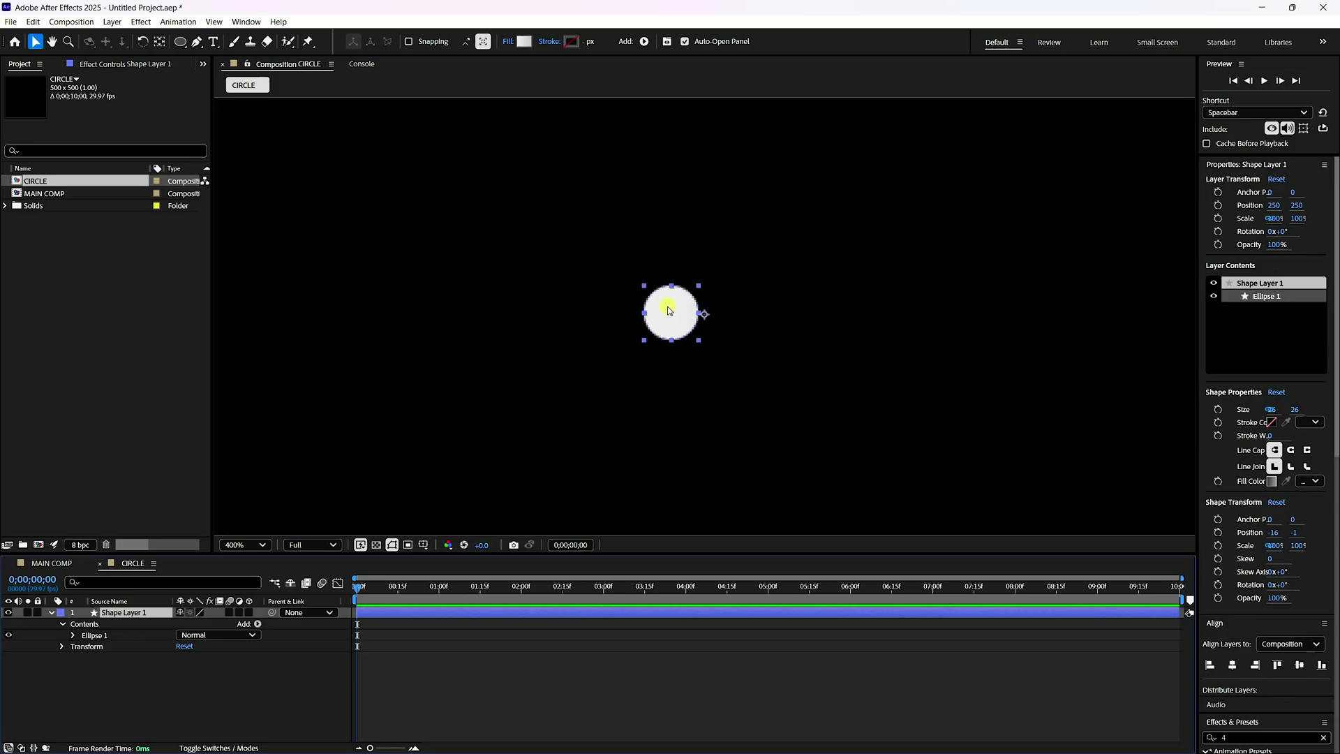
pyautogui.scroll(-5, 1248, 580)
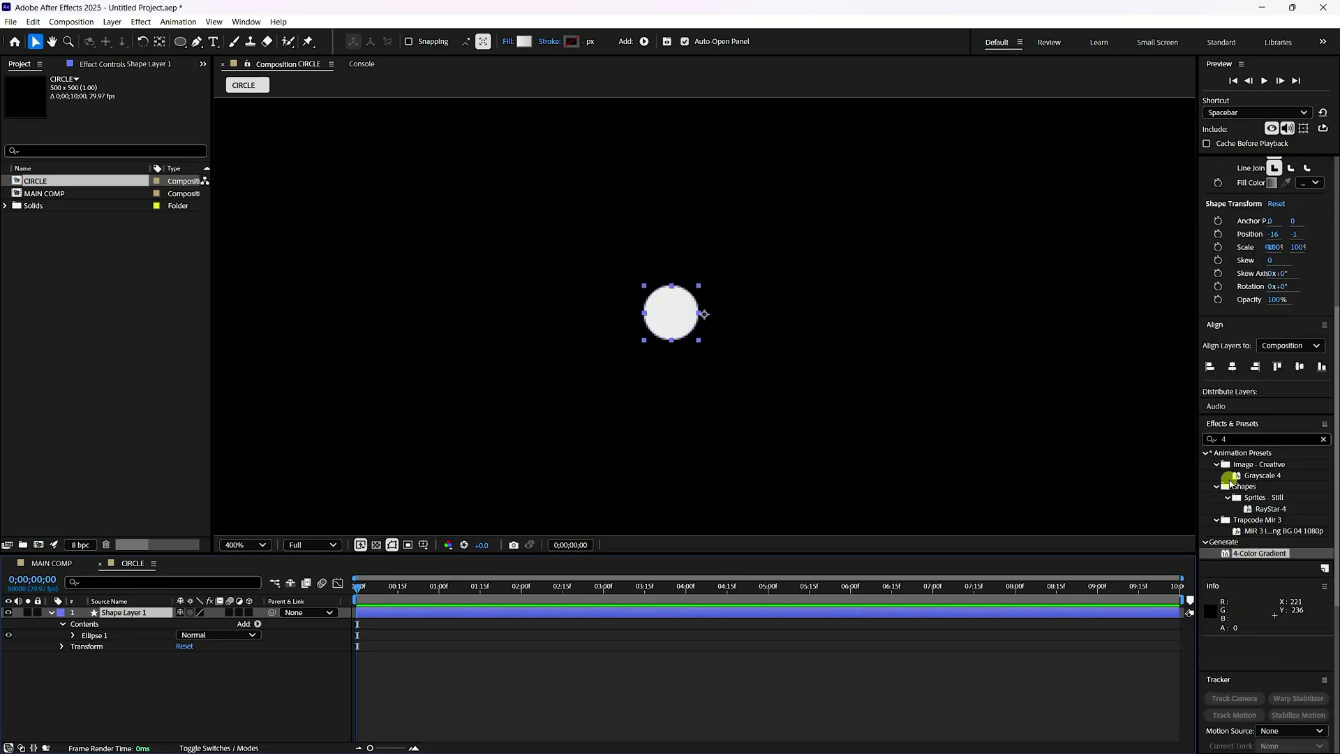
pyautogui.click(1233, 367)
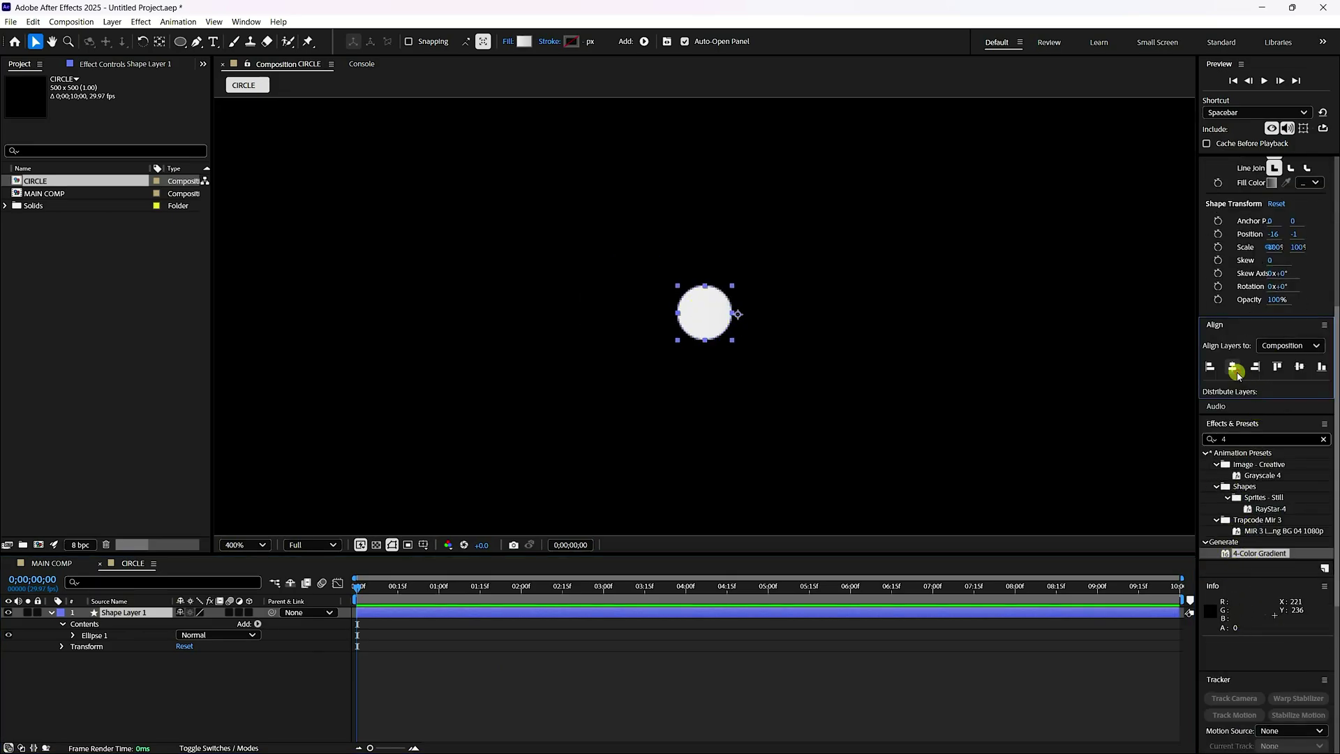
pyautogui.click(1298, 367)
# Centre the shape layer's anchor point in its layer content
pyautogui.rightClick(135, 617)
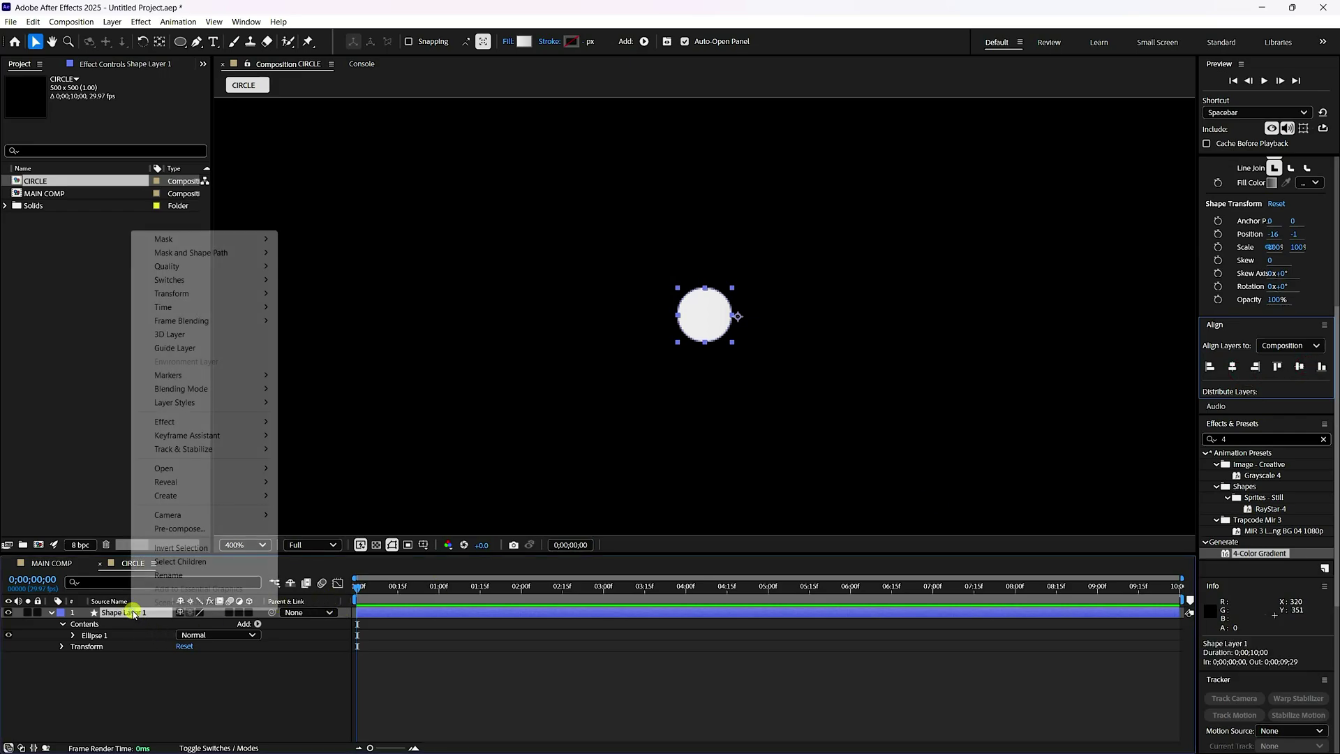
pyautogui.moveTo(173, 298)
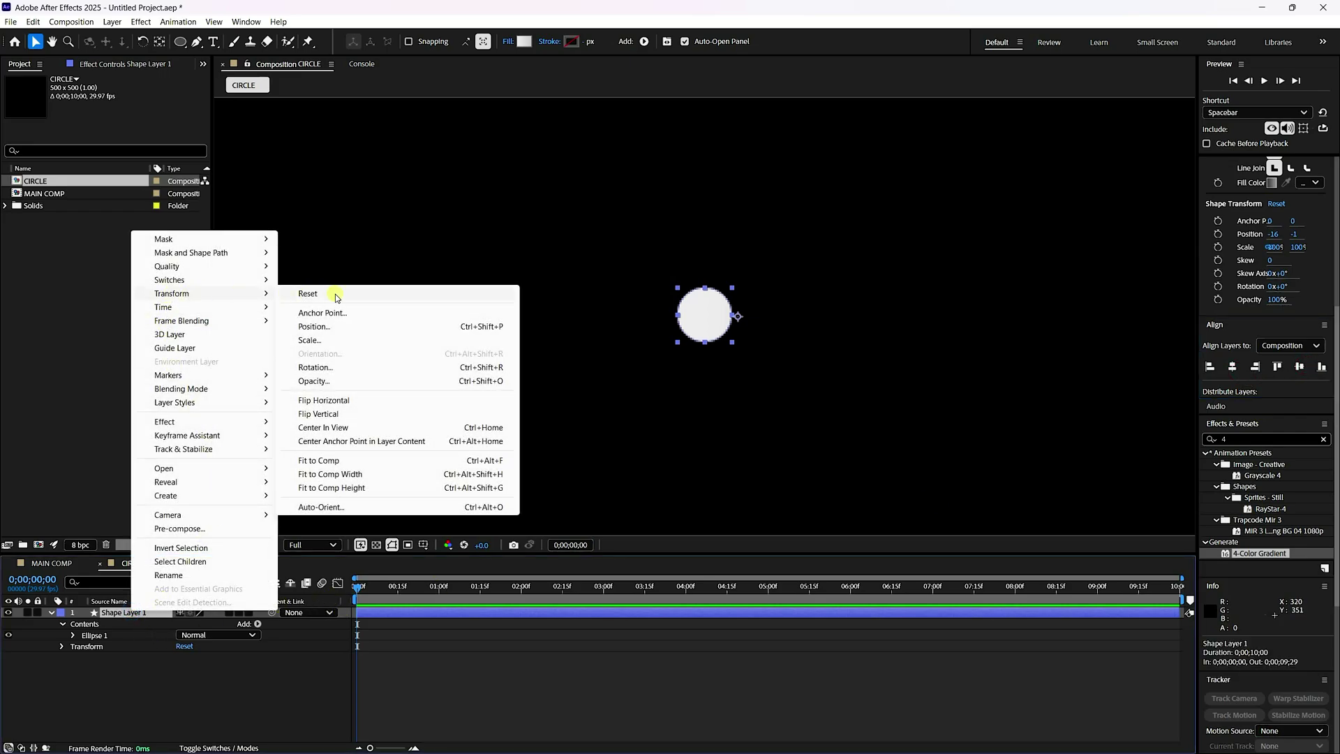
pyautogui.click(346, 443)
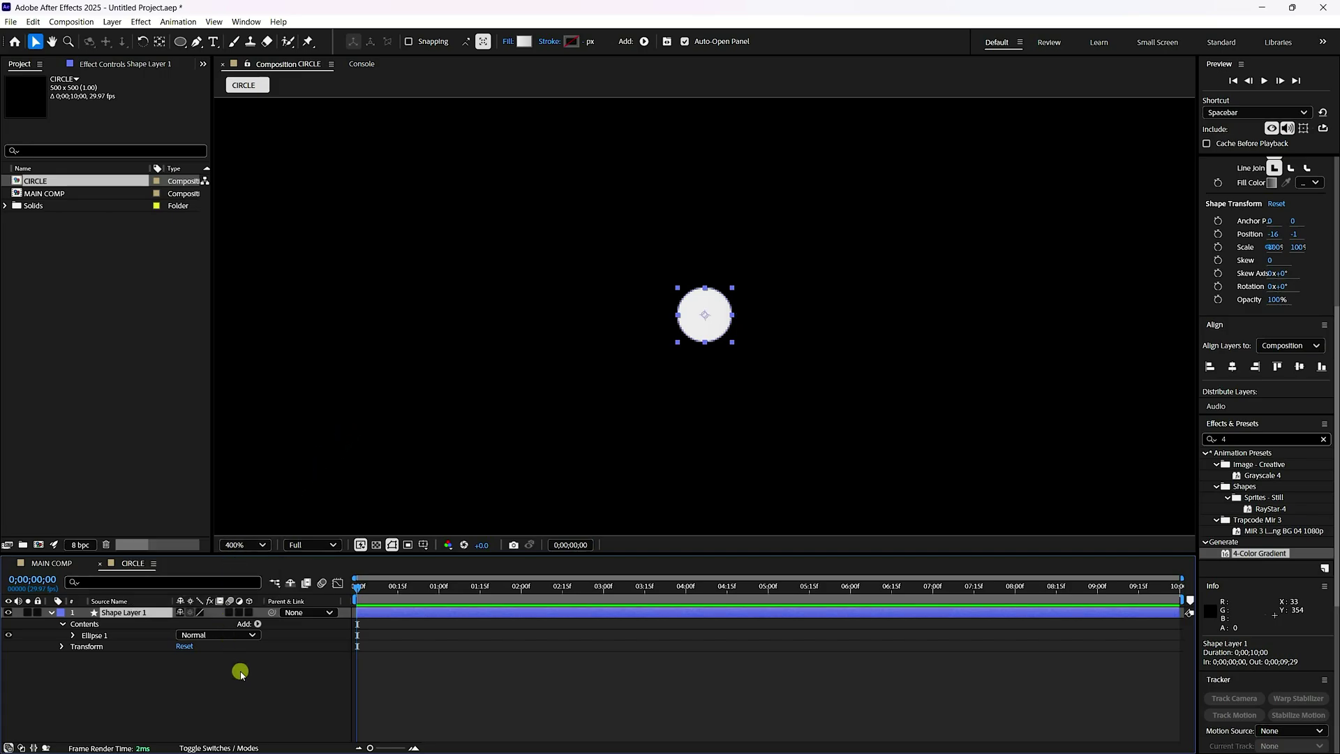
# Turn the shape layer into a 3D layer and set its ellipse path size to 5.0 by 5.0
pyautogui.click(250, 613)
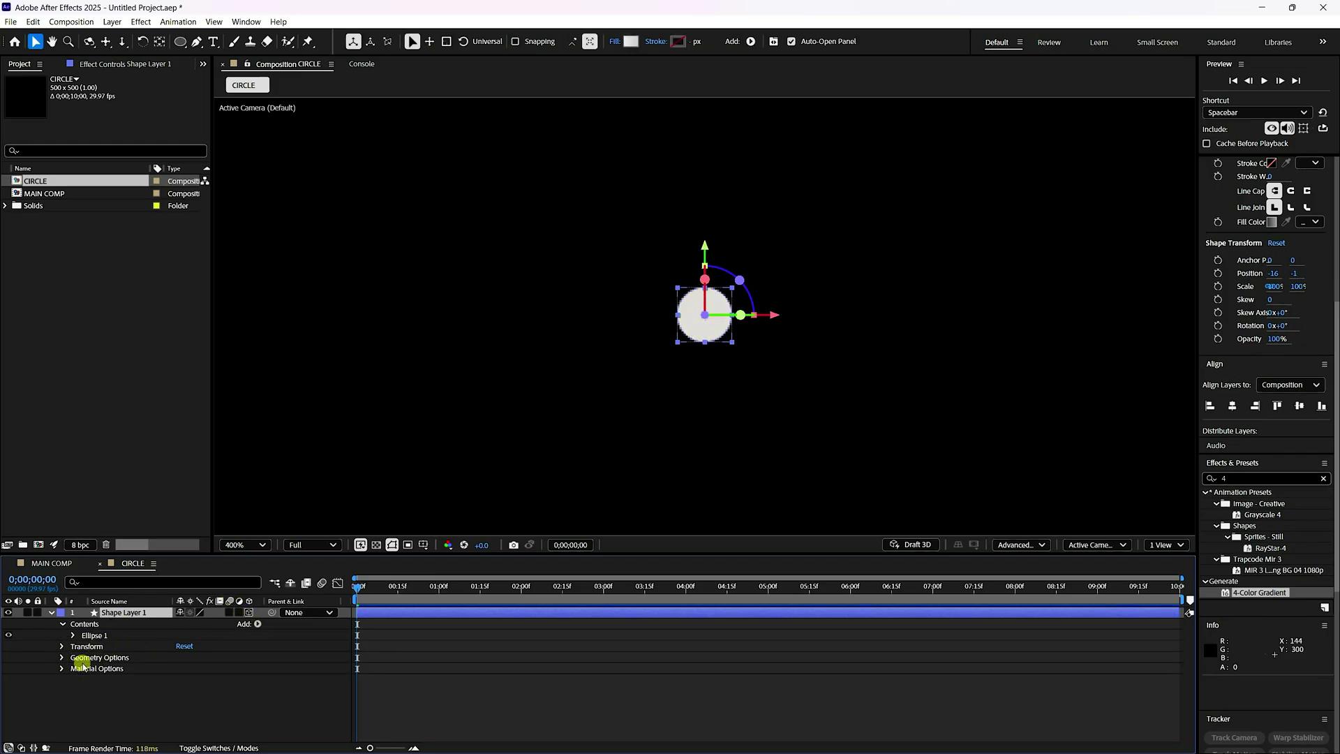
pyautogui.click(74, 636)
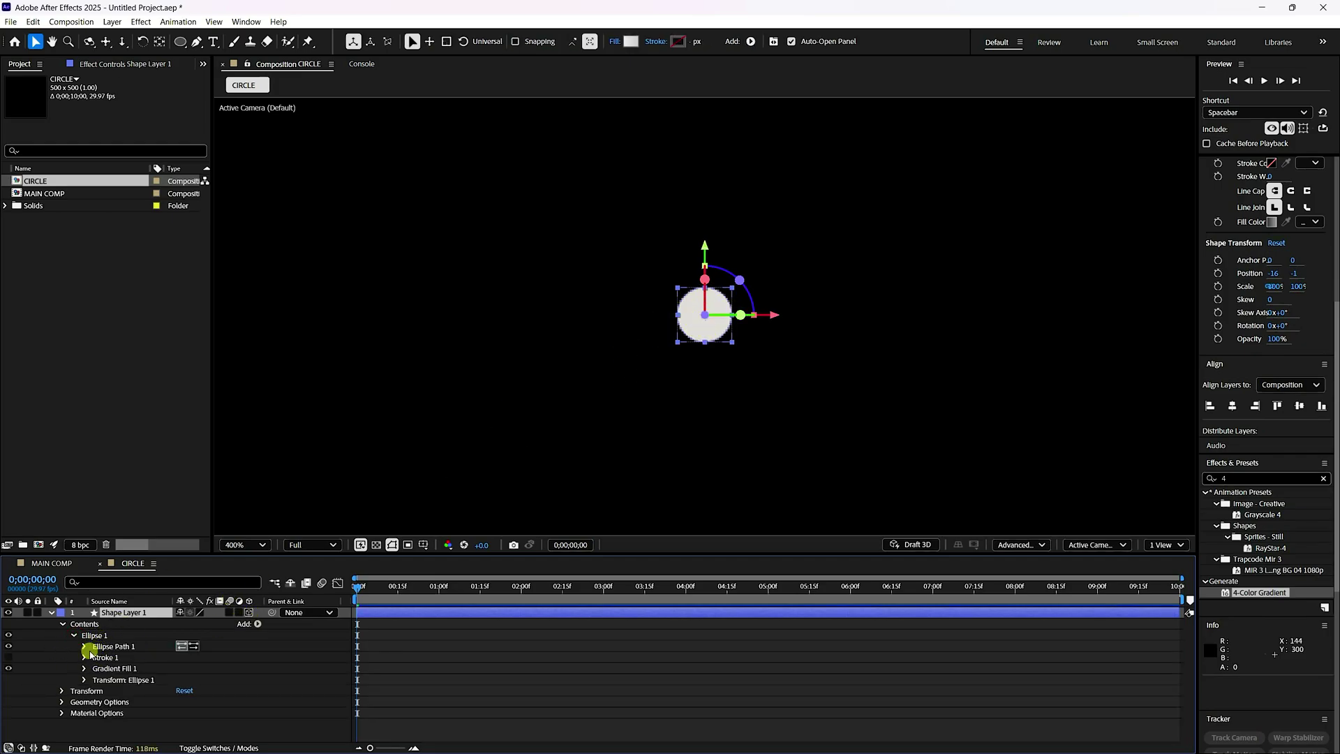
pyautogui.click(84, 646)
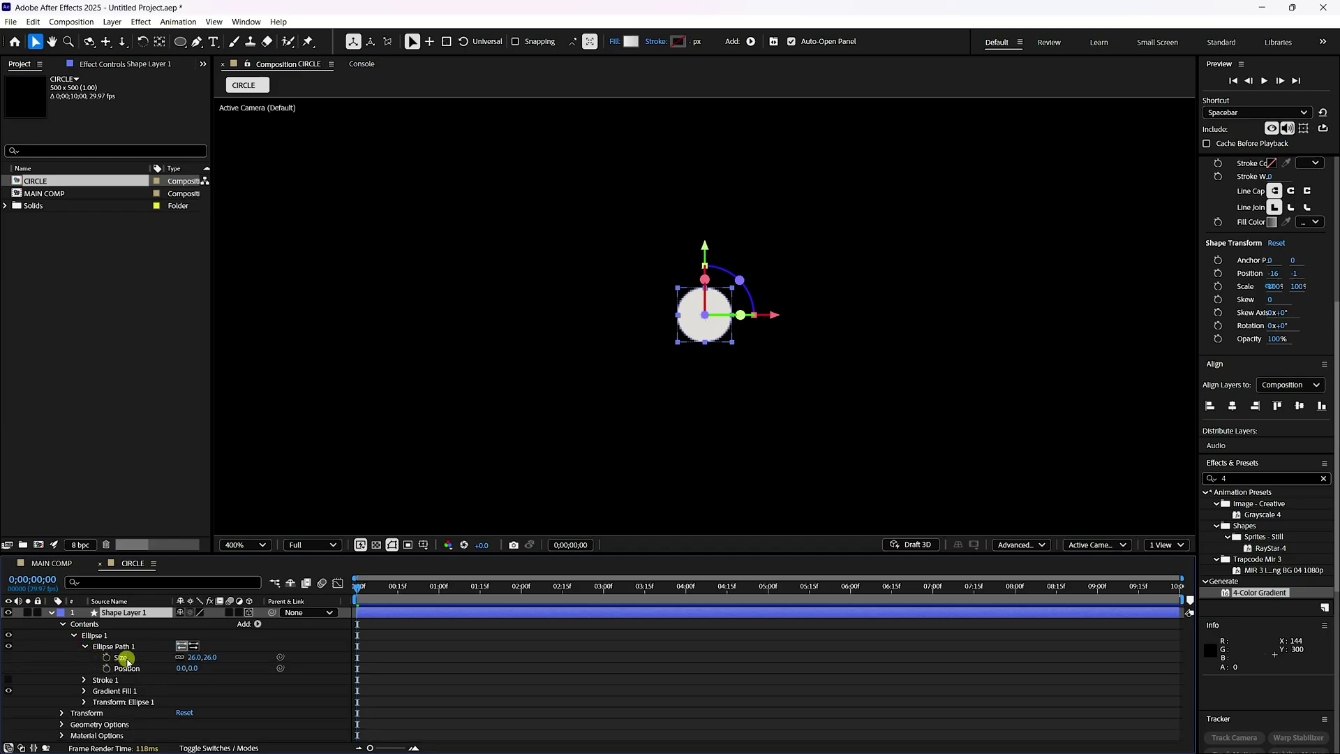
pyautogui.click(197, 657)
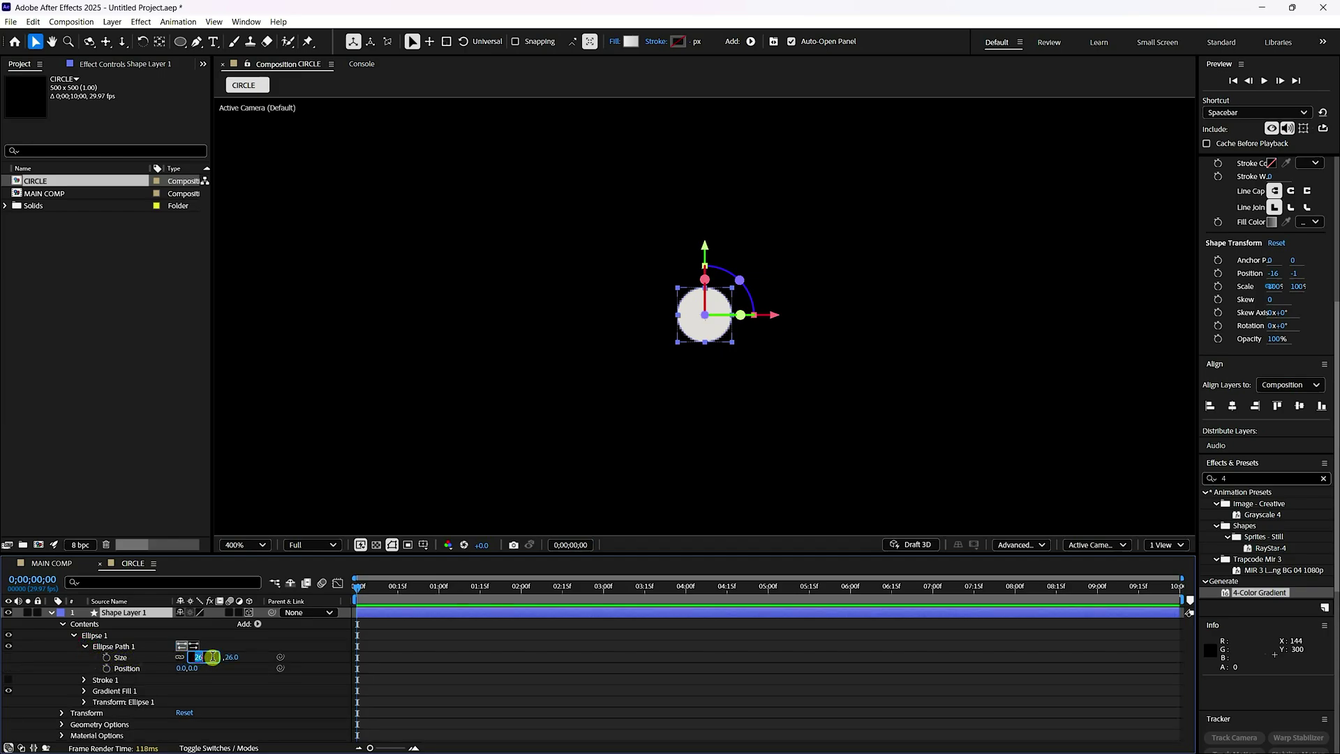
pyautogui.press('Return')
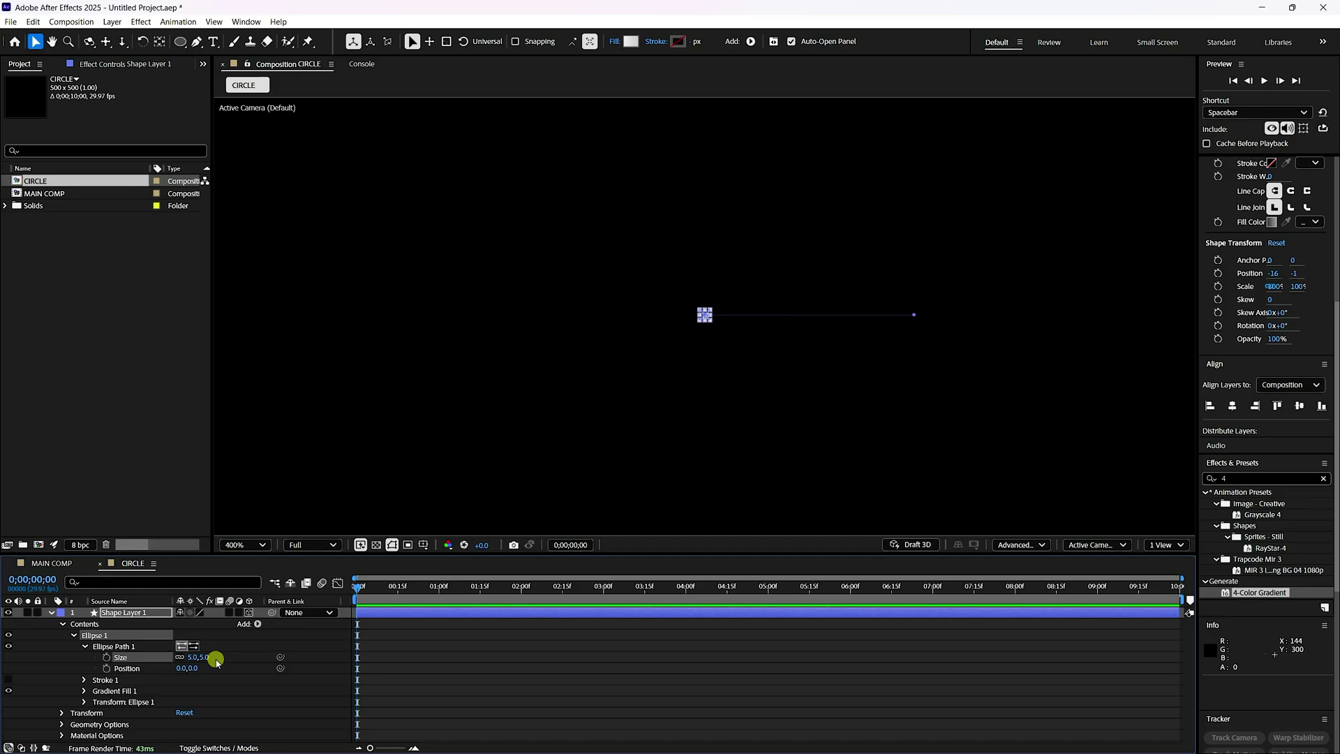
pyautogui.click(52, 614)
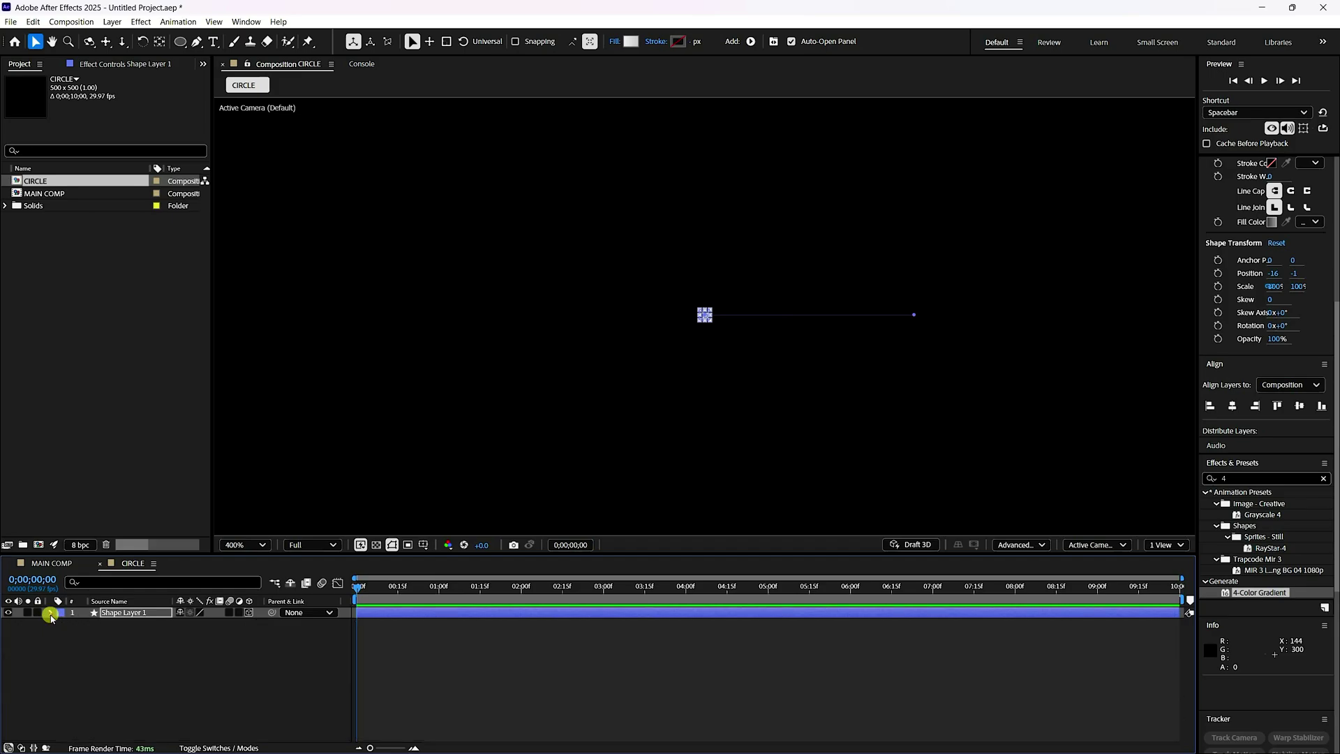
# In the shape layer's geometry options, set Bevel Style to Convex and Bevel Depth to 100 to form a sphere
pyautogui.click(49, 614)
pyautogui.click(62, 624)
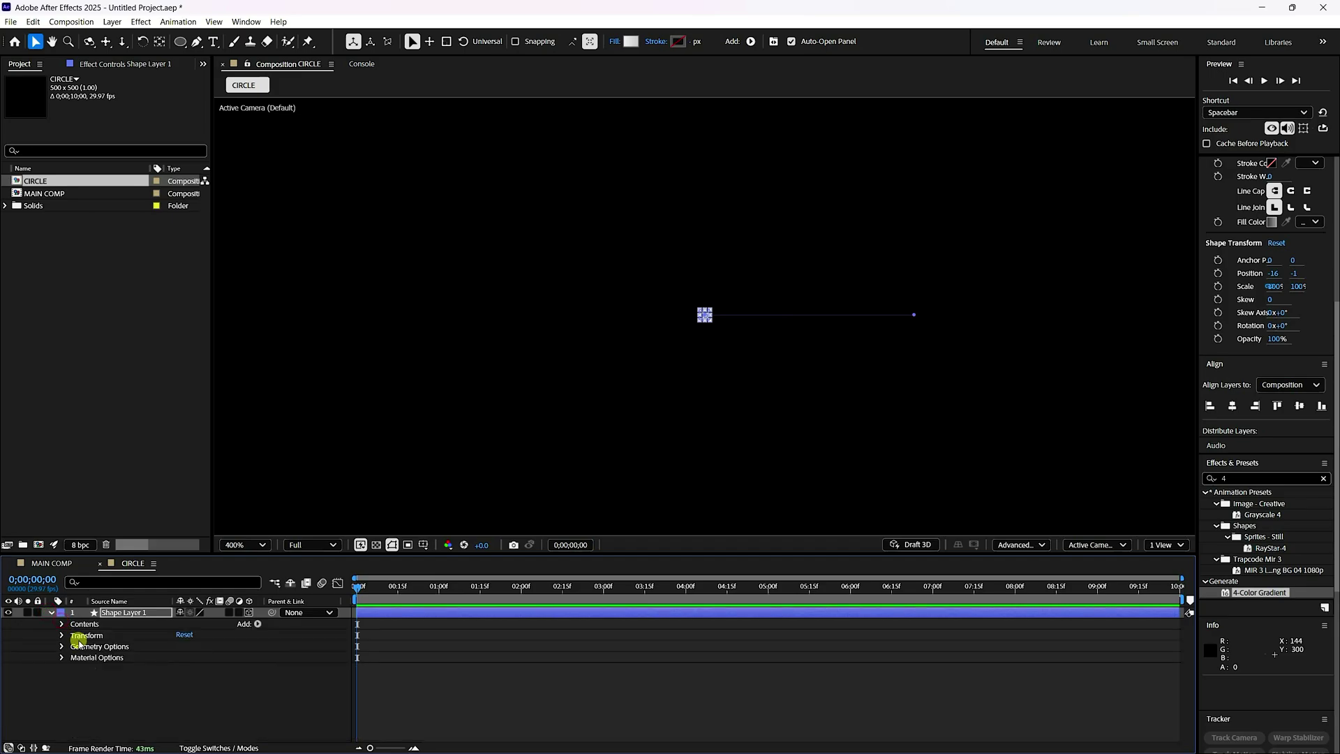
pyautogui.click(79, 647)
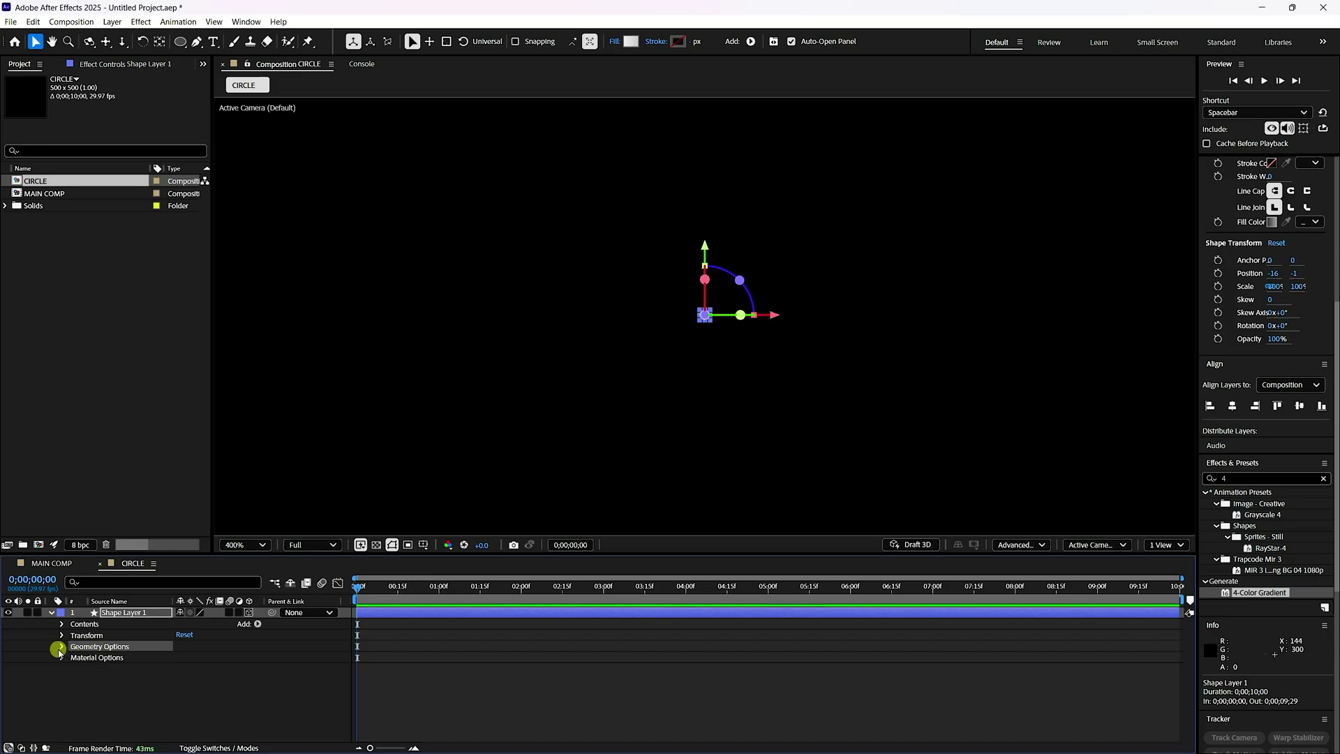
pyautogui.click(61, 647)
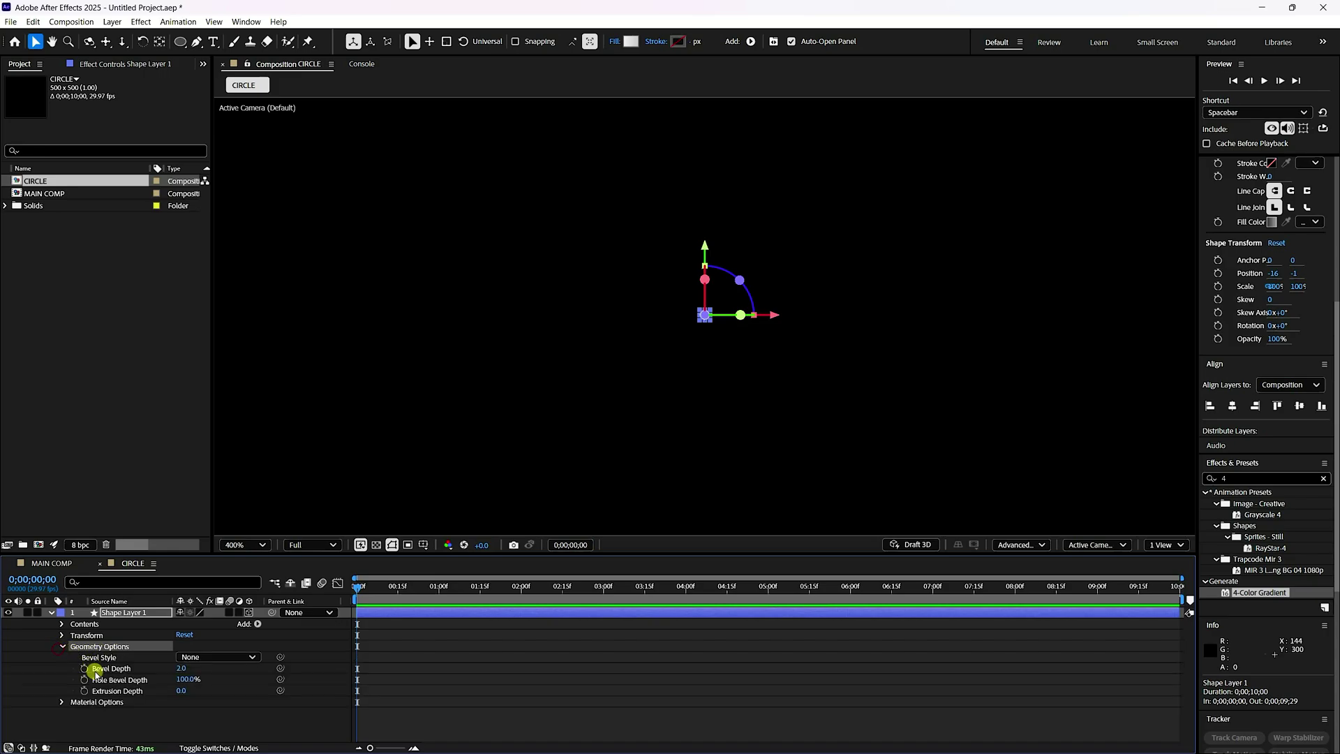
pyautogui.click(215, 656)
pyautogui.click(220, 713)
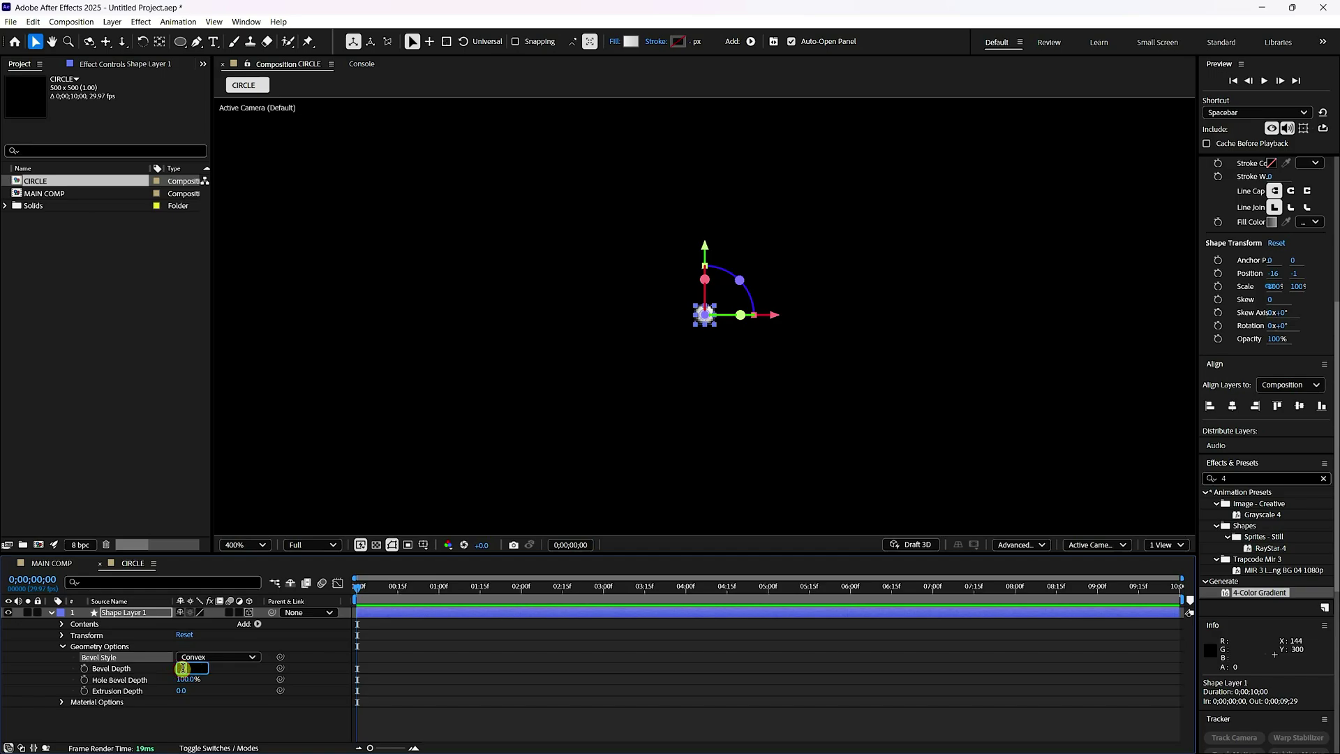
pyautogui.press('Return')
pyautogui.scroll(-1, 701, 338)
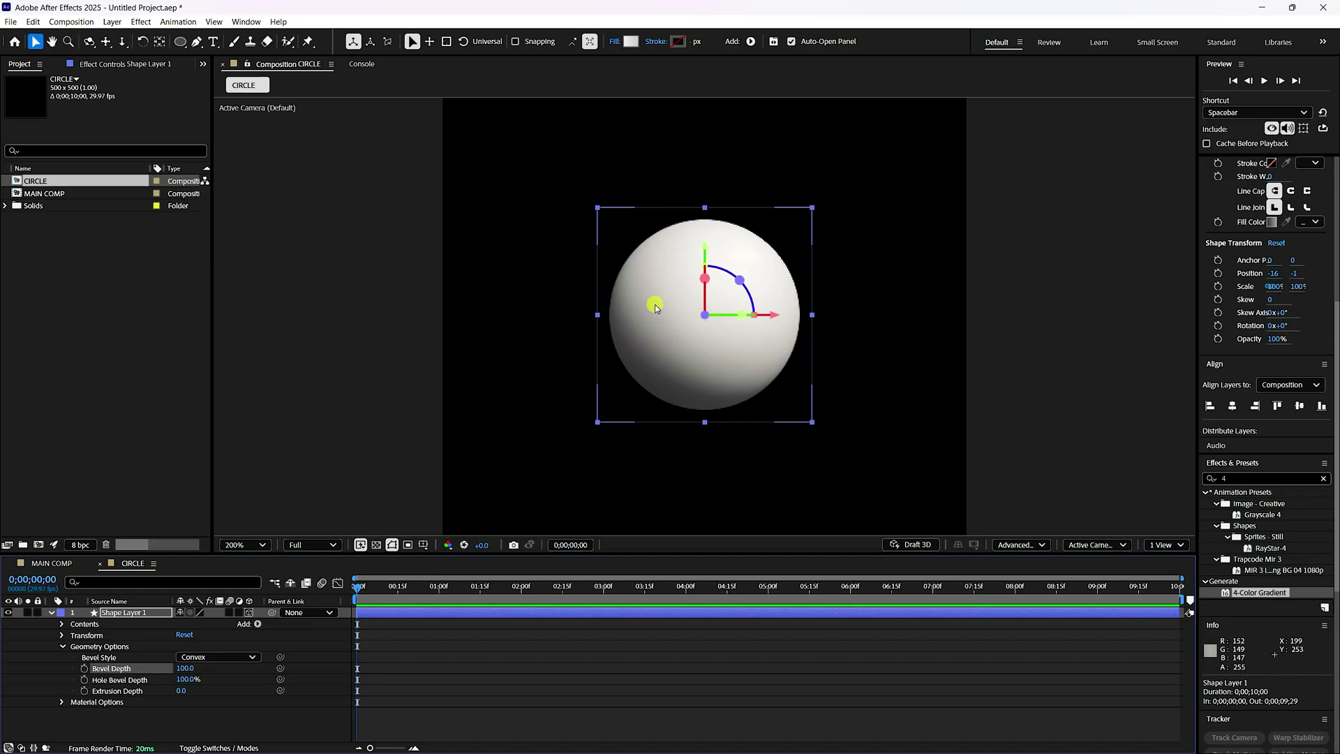
pyautogui.click(135, 613)
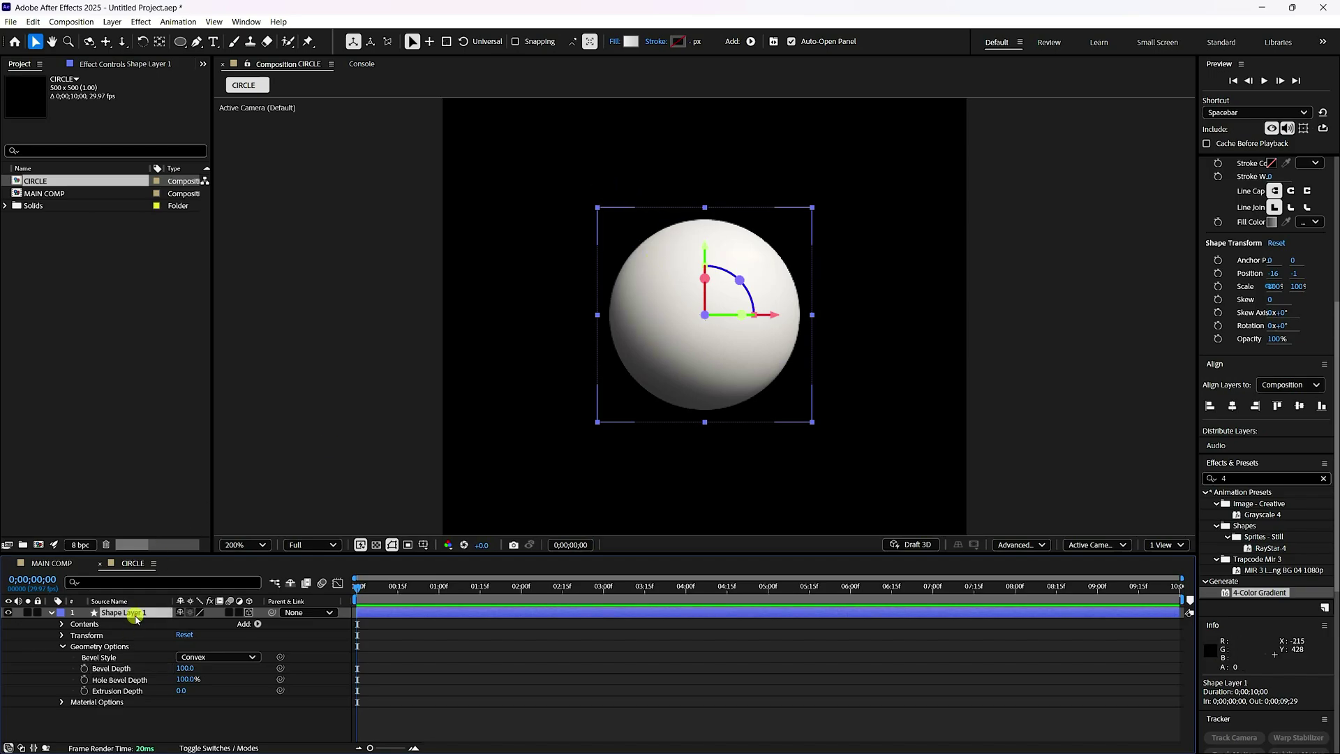
pyautogui.click(620, 48)
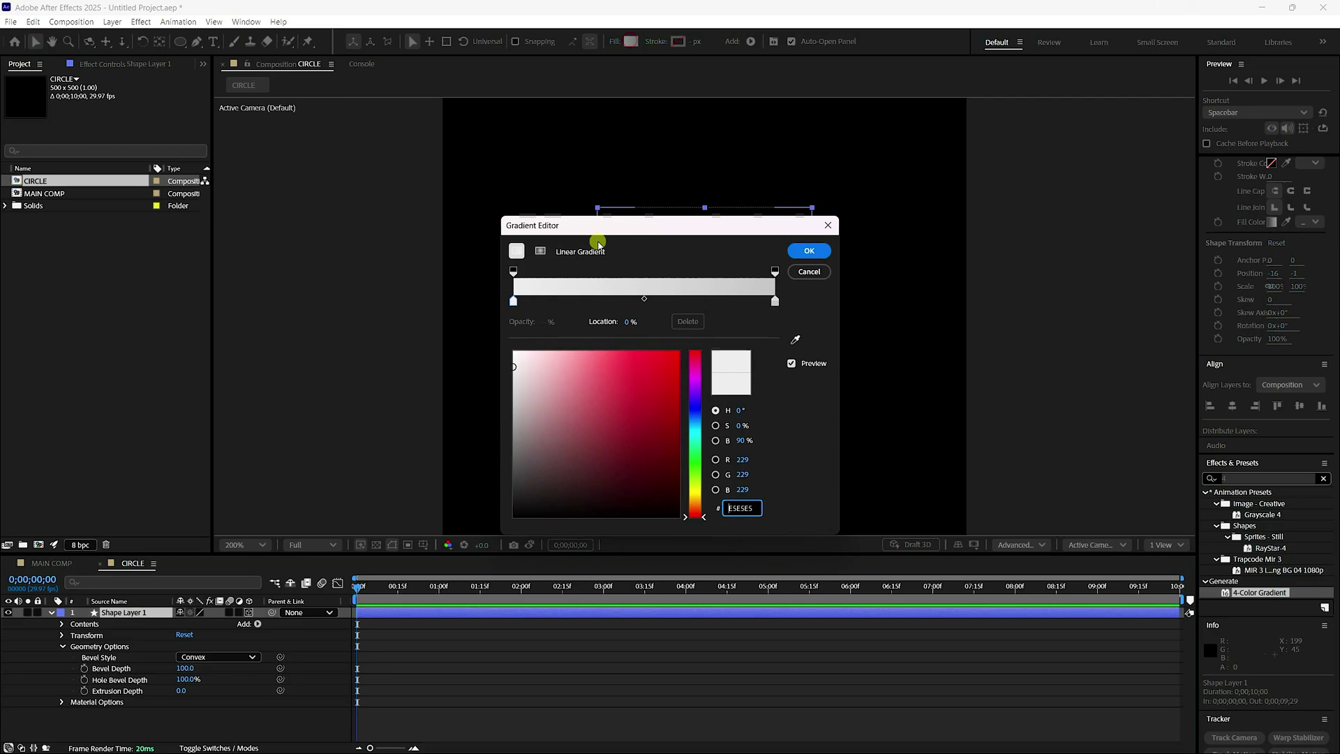
pyautogui.moveTo(572, 232); pyautogui.dragTo(149, 143)
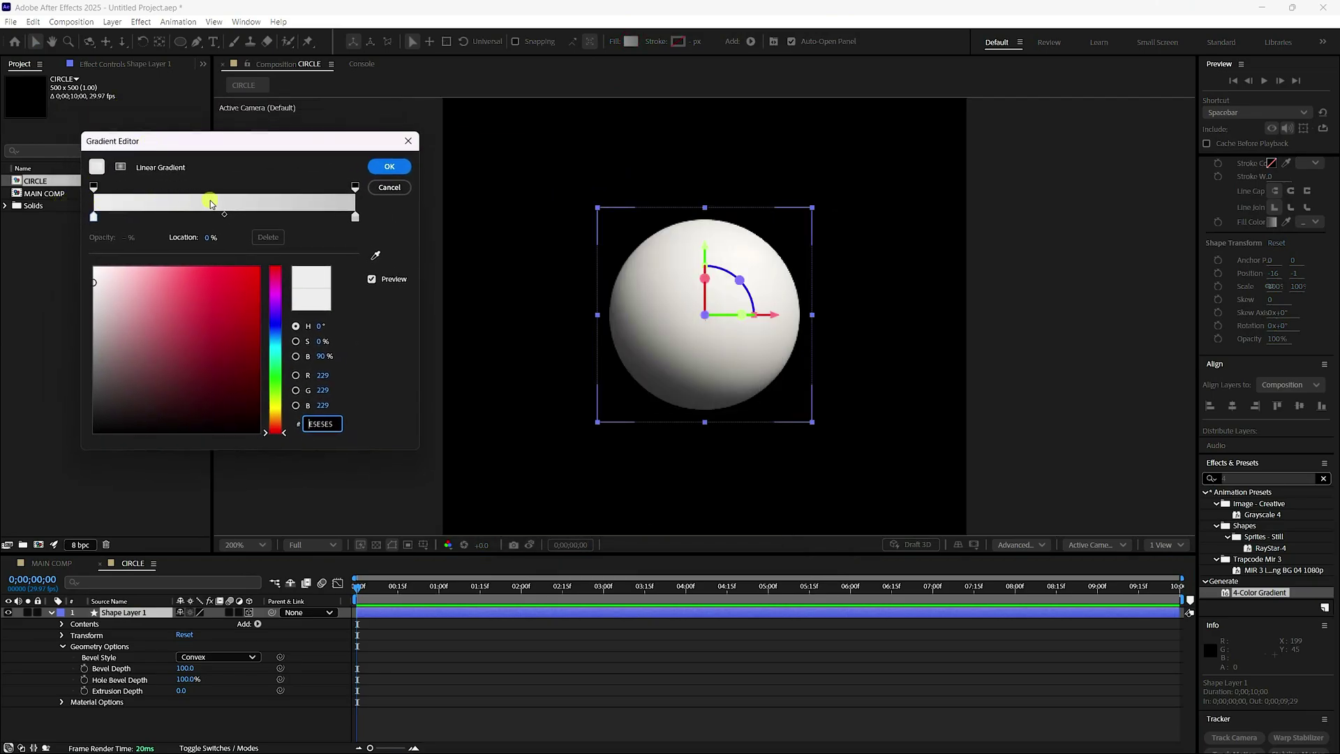
pyautogui.moveTo(220, 305); pyautogui.dragTo(259, 352)
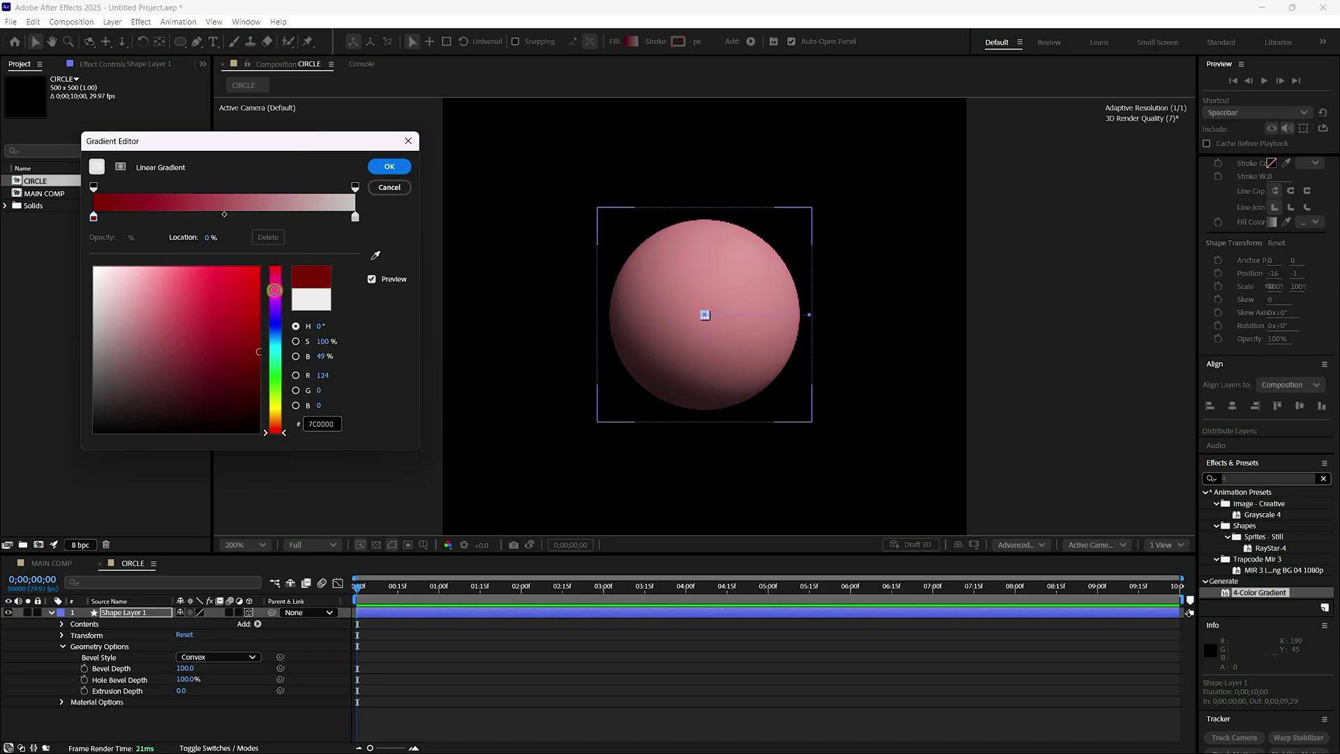
pyautogui.click(388, 186)
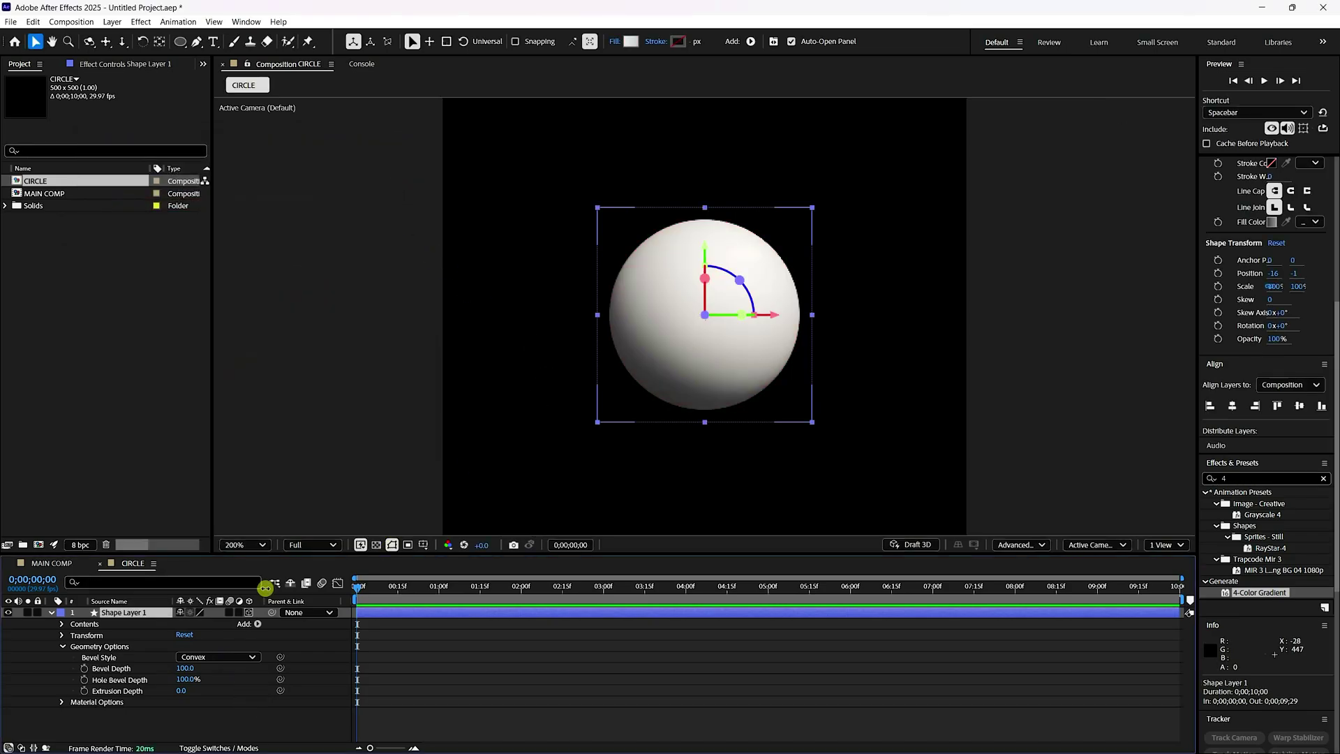
# Add the CIRCLE composition to MAIN COMP above the BG layer and make it a 3D layer
pyautogui.click(51, 614)
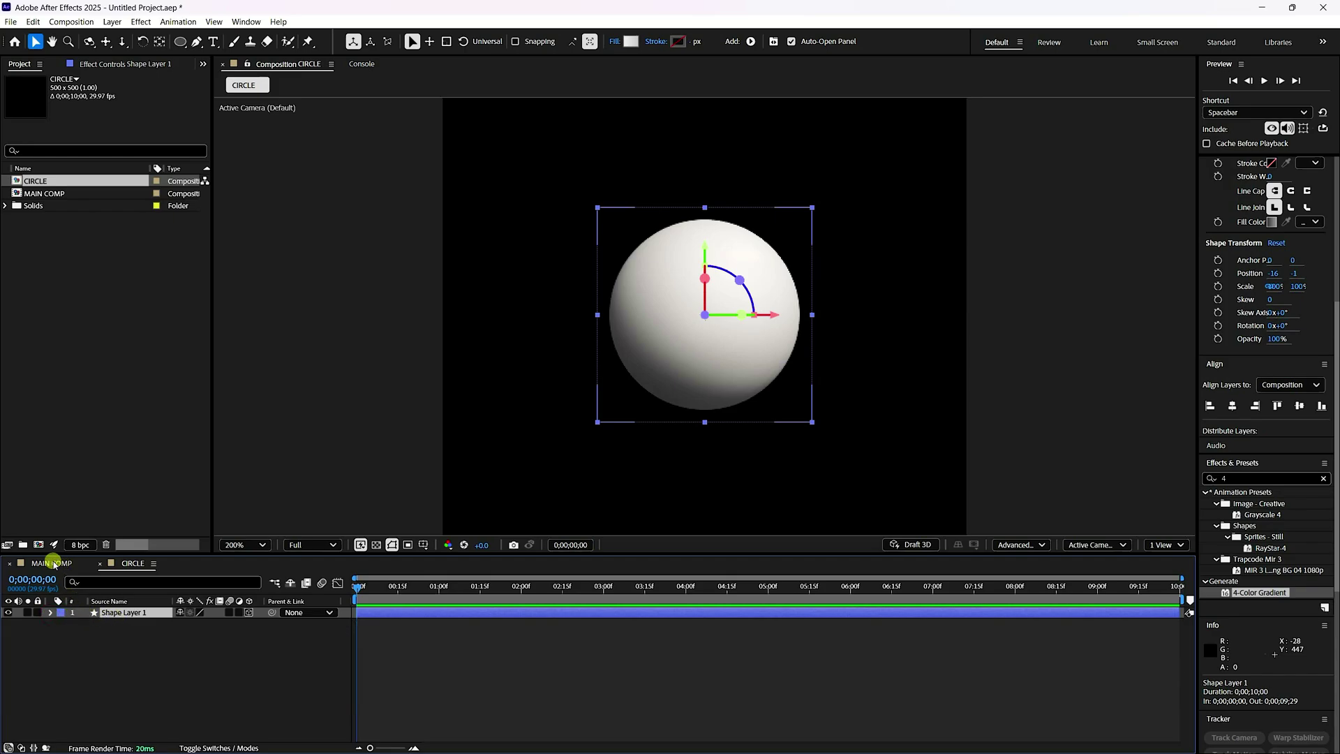
pyautogui.click(53, 564)
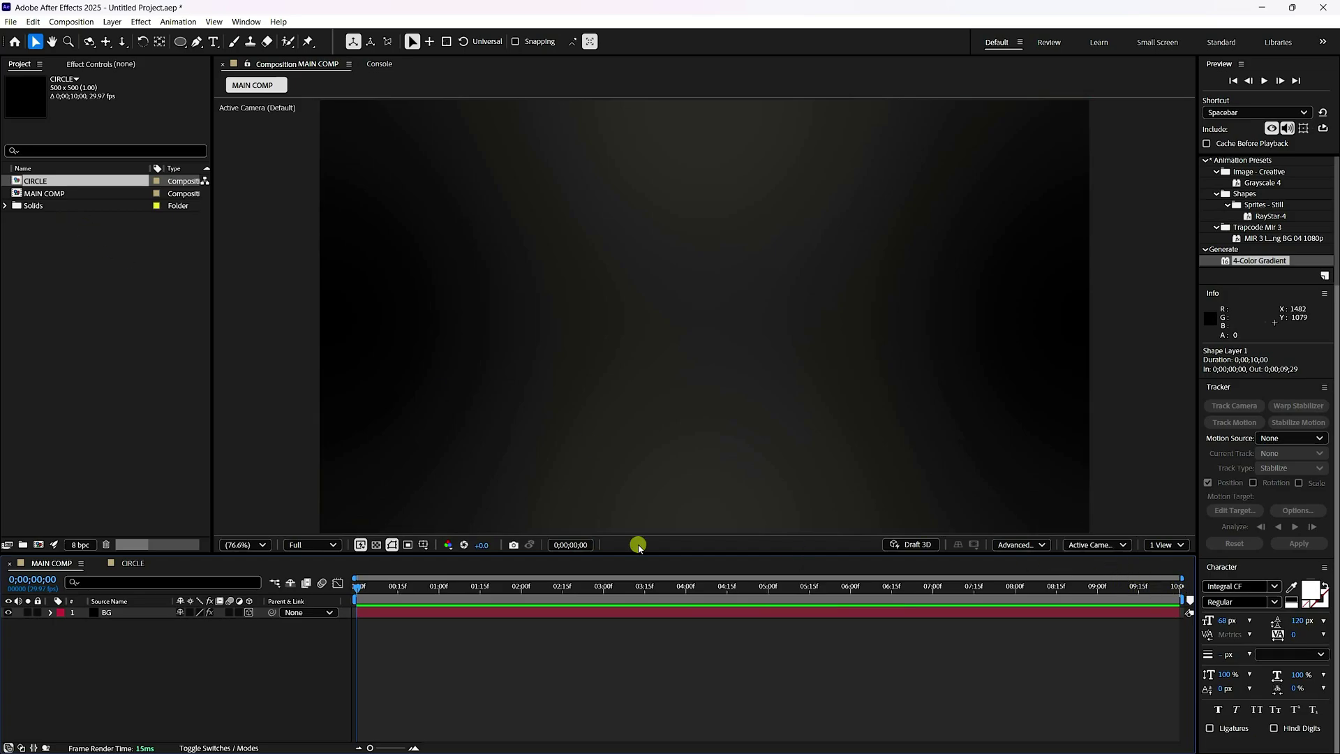
pyautogui.moveTo(41, 183); pyautogui.dragTo(121, 612)
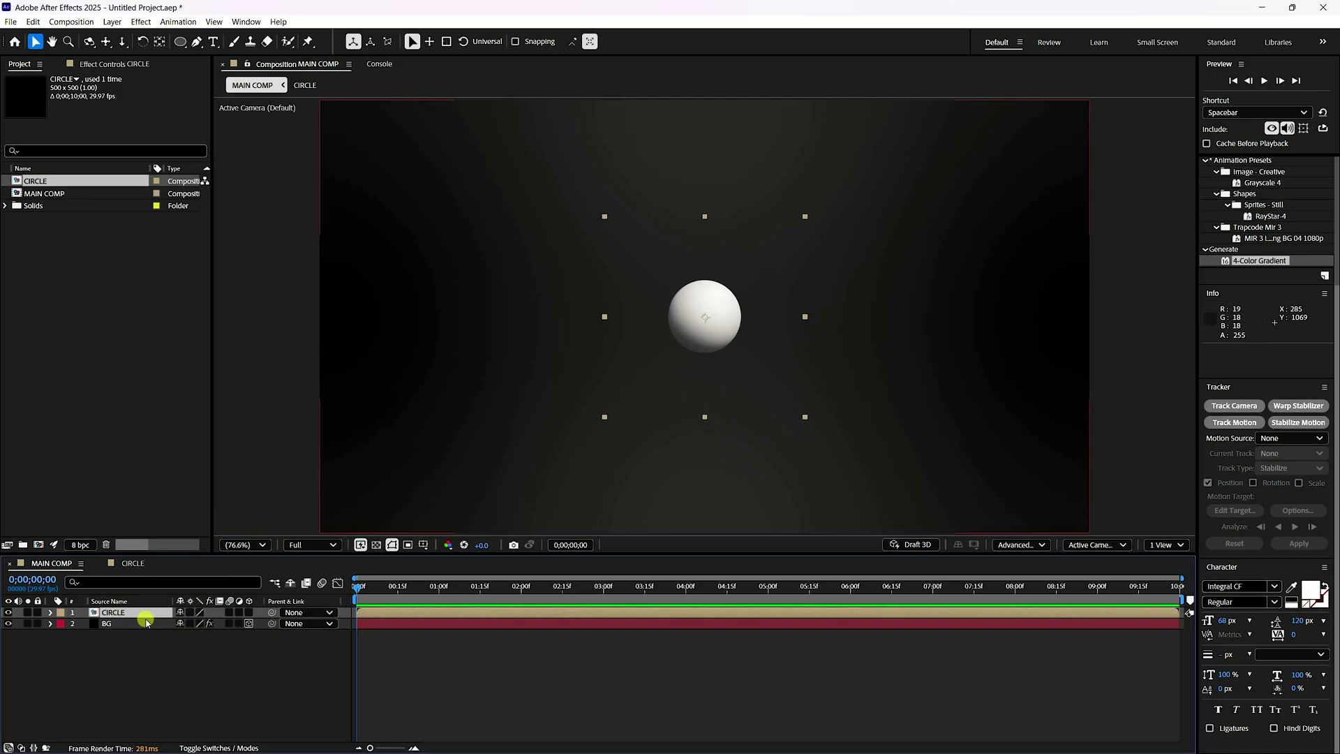
pyautogui.click(249, 613)
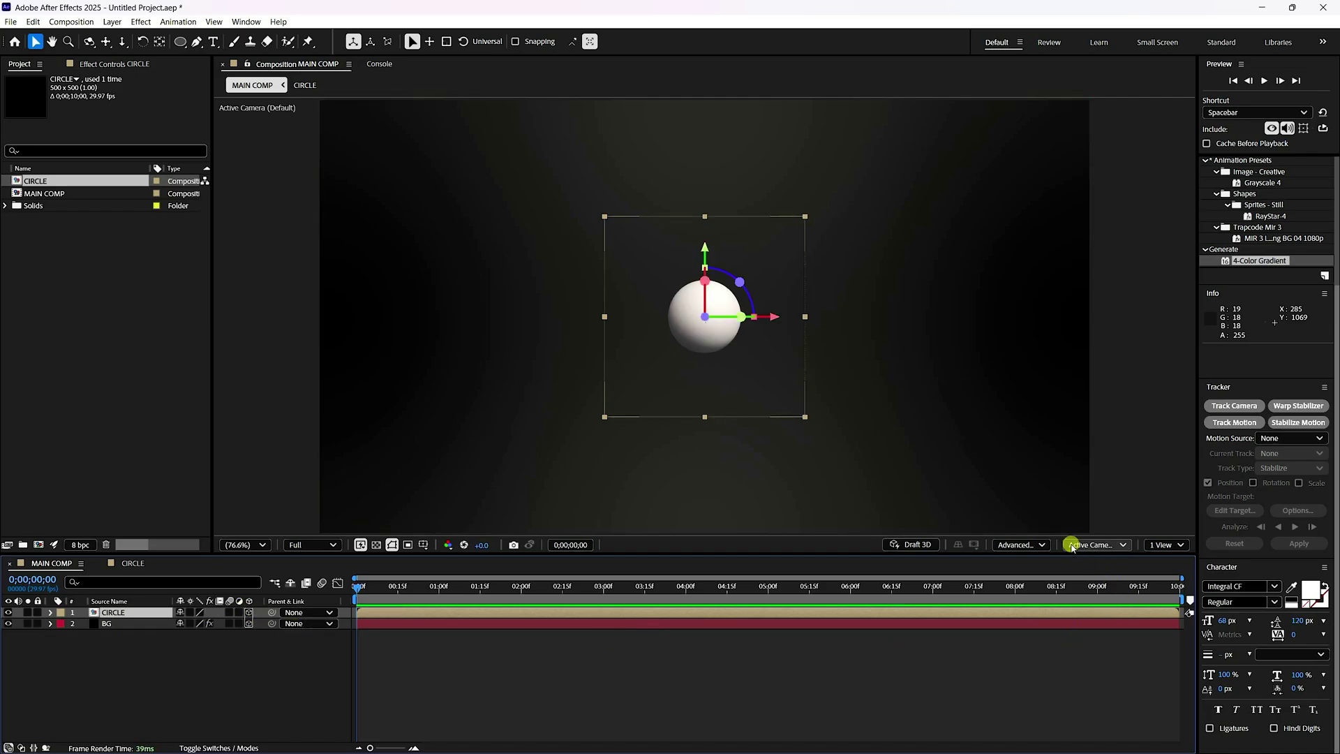
# In the Top view, push the BG layer back in depth to a Z position of about 528
pyautogui.click(1093, 544)
pyautogui.click(1102, 371)
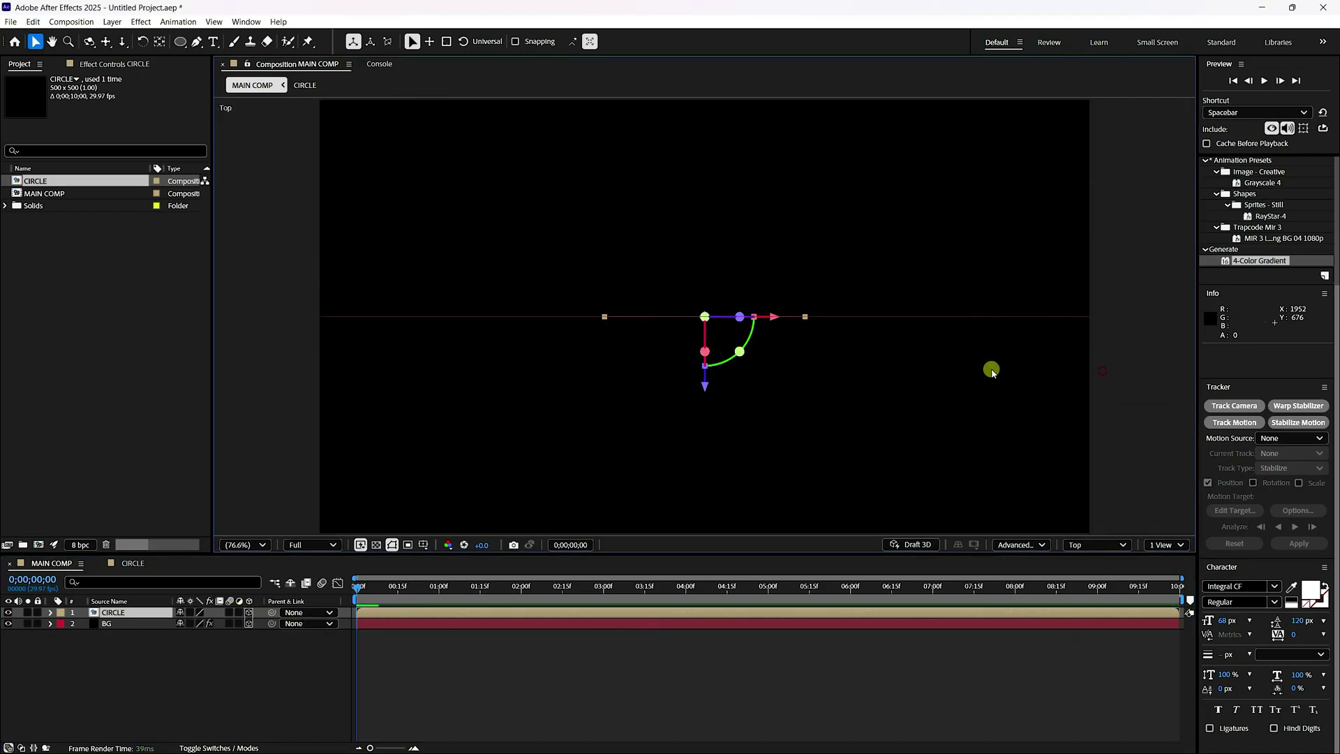
pyautogui.click(102, 626)
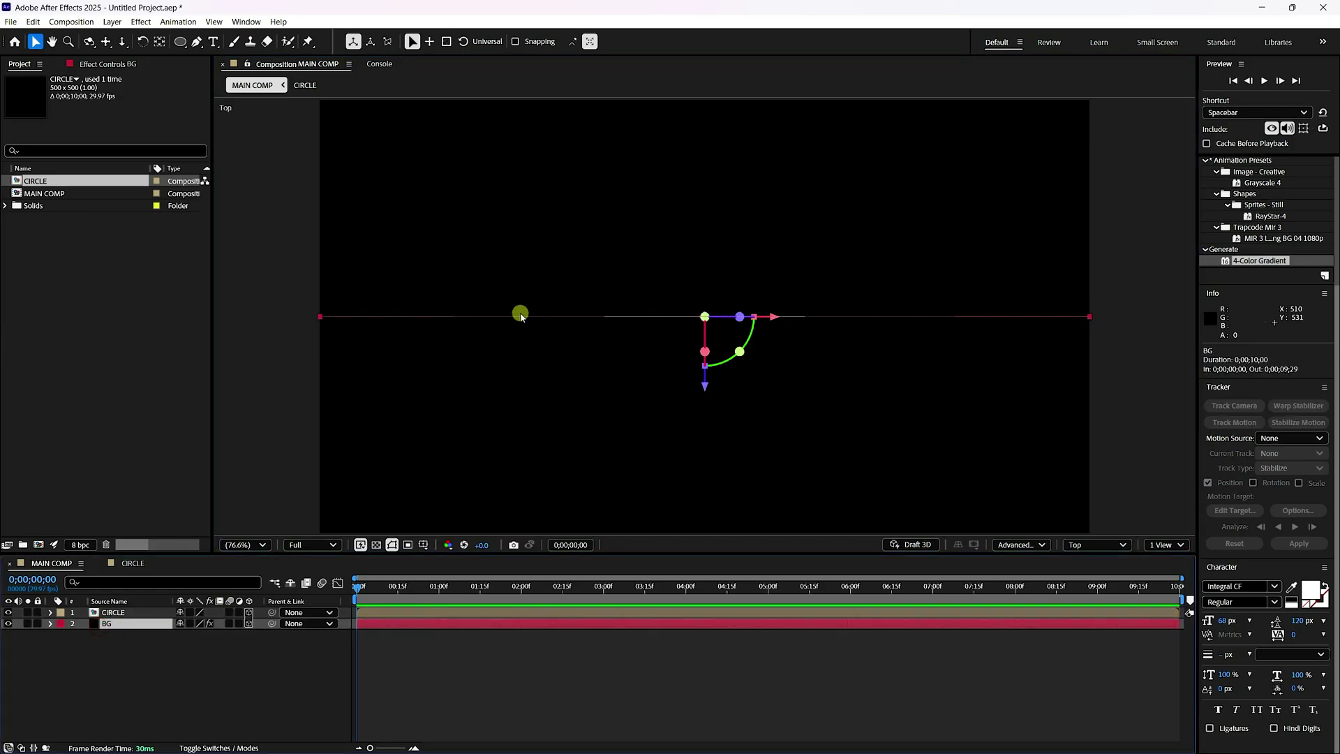
pyautogui.click(607, 331)
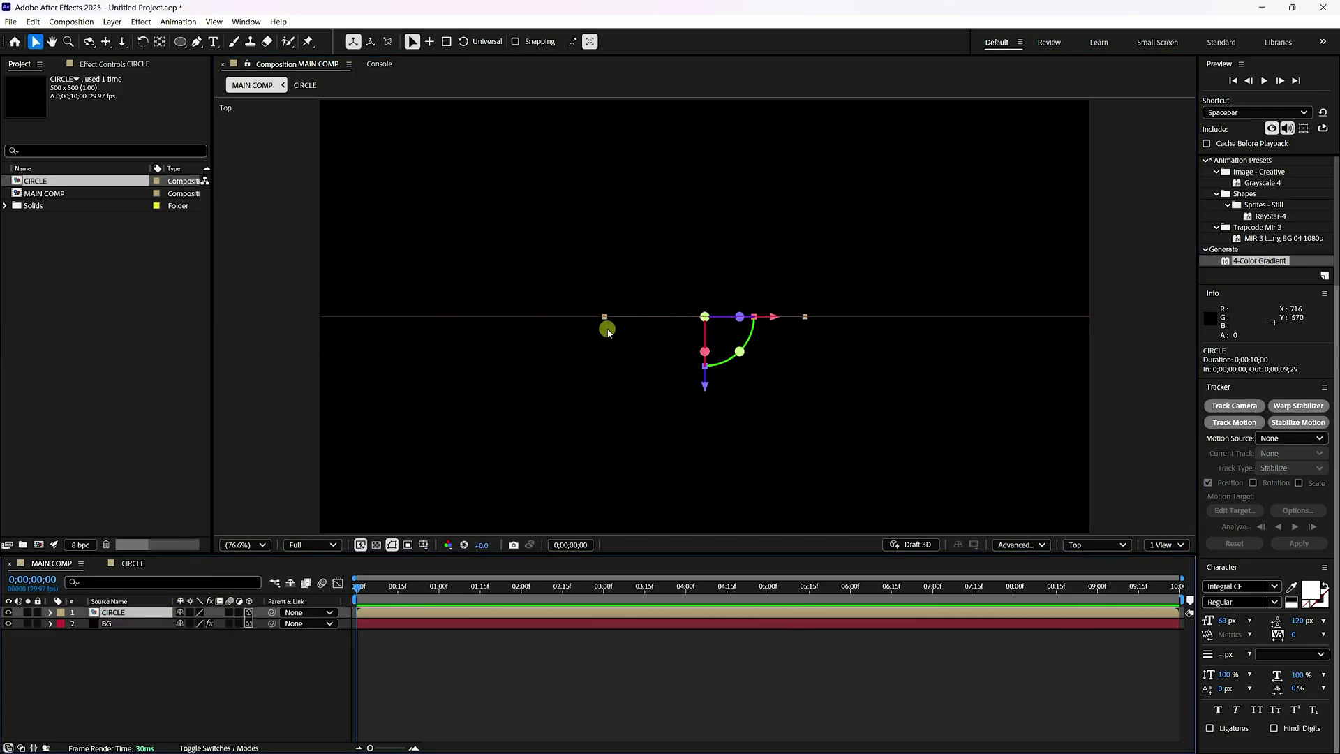
pyautogui.click(107, 624)
pyautogui.press(',')
pyautogui.press(',')
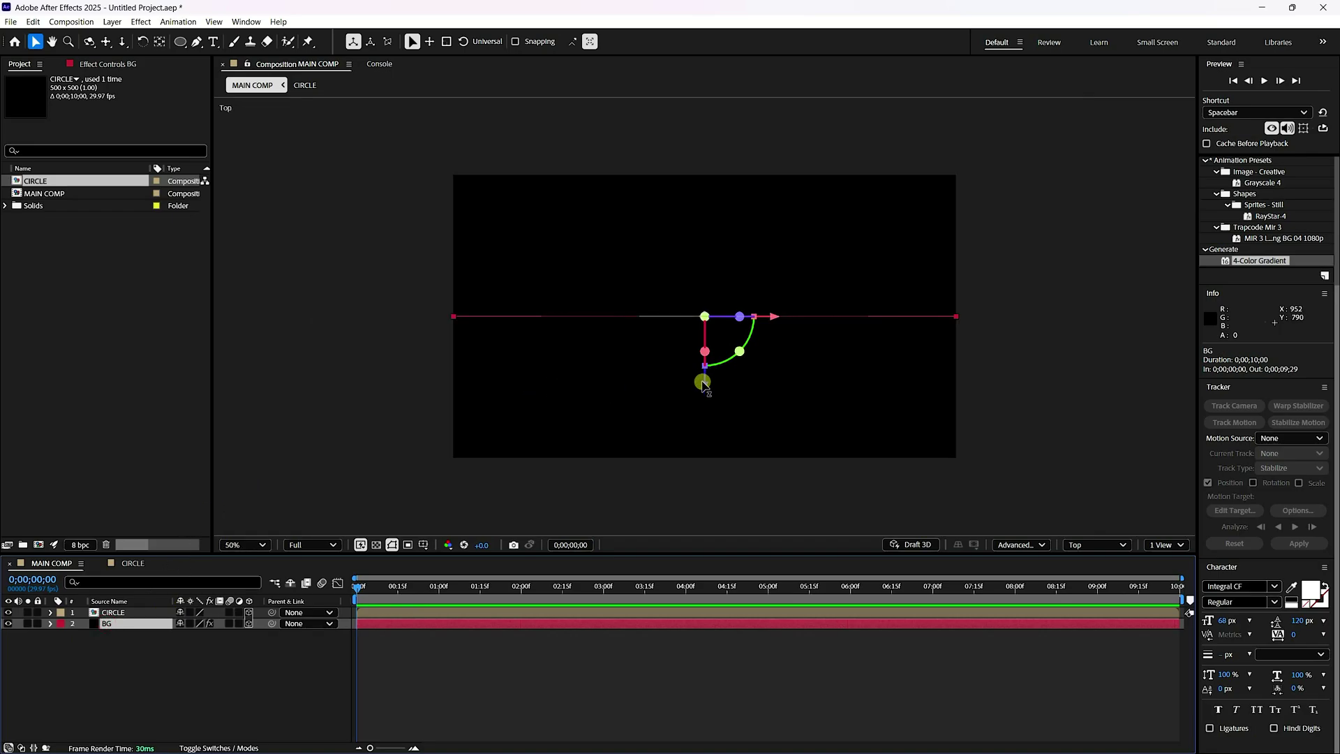
pyautogui.moveTo(702, 382); pyautogui.dragTo(704, 244)
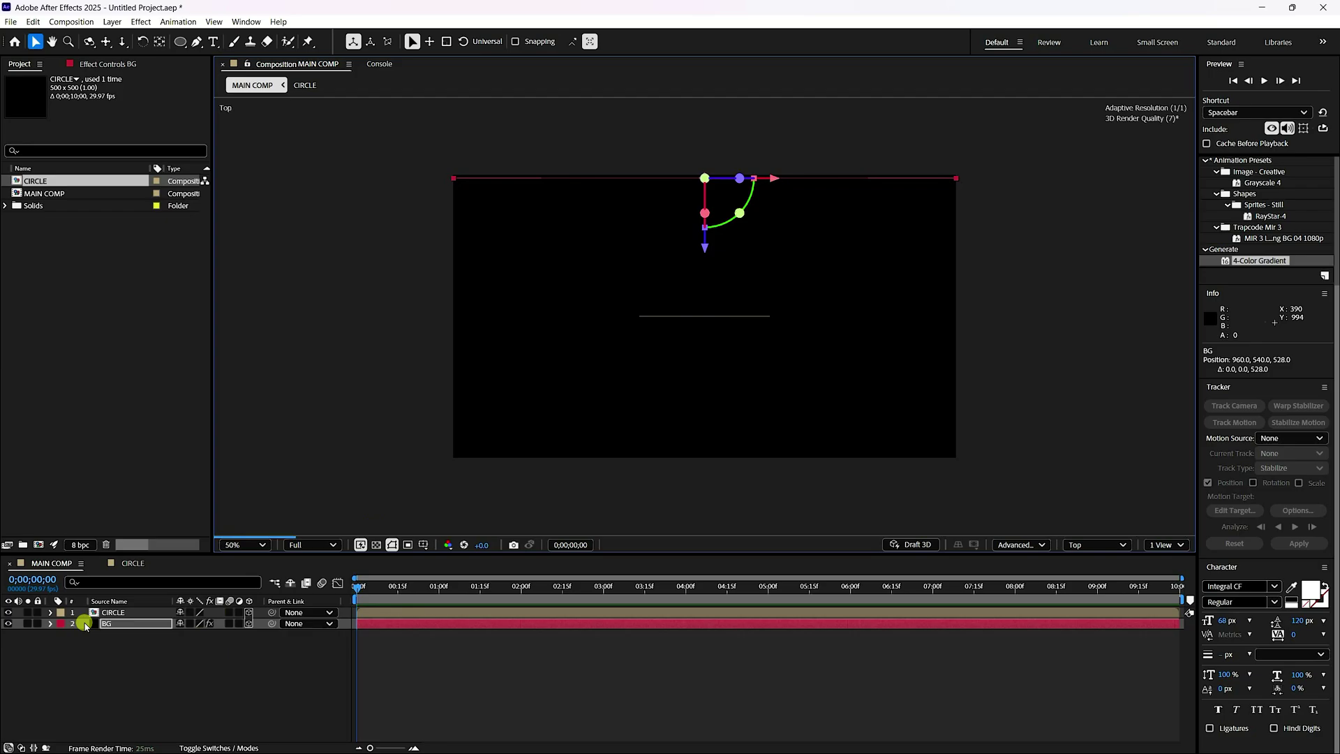
# Move the CIRCLE layer to about X 132, Z 458 and return to the Active Camera view fitted to the viewer
pyautogui.click(113, 612)
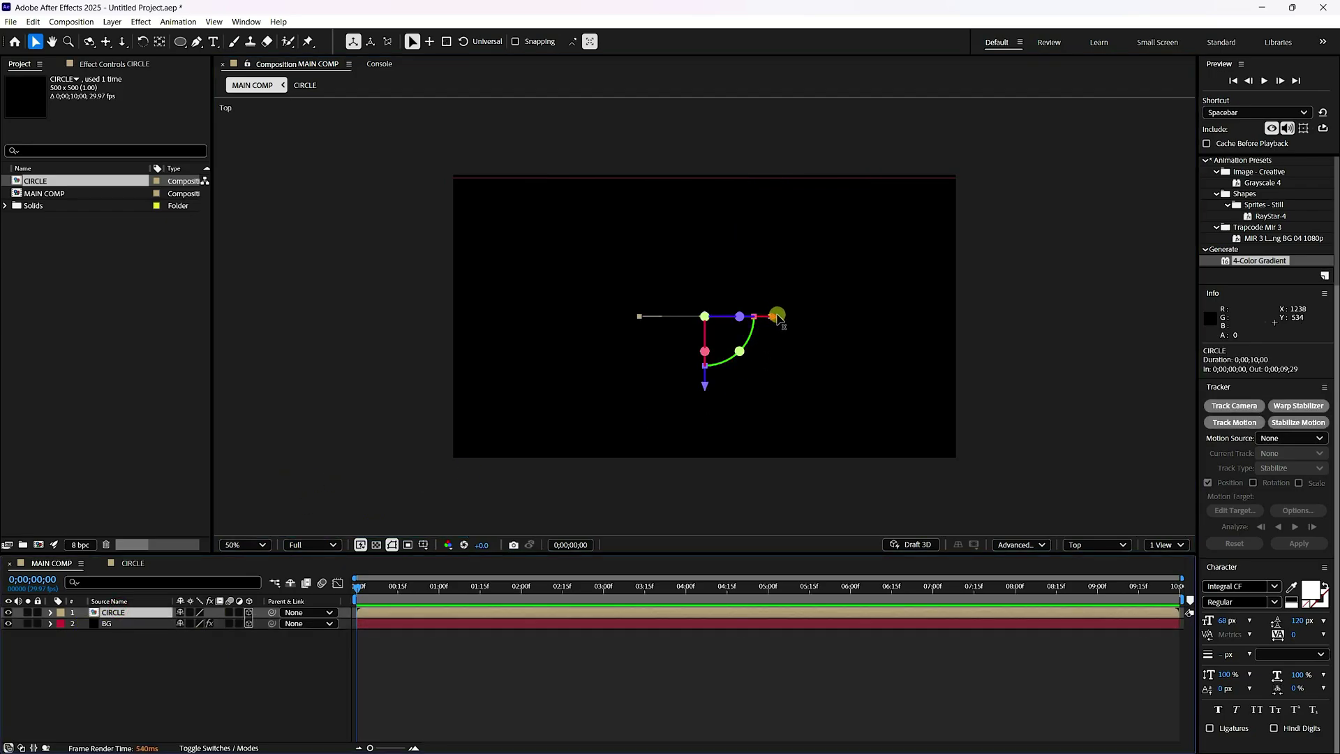
pyautogui.moveTo(777, 318); pyautogui.dragTo(480, 269)
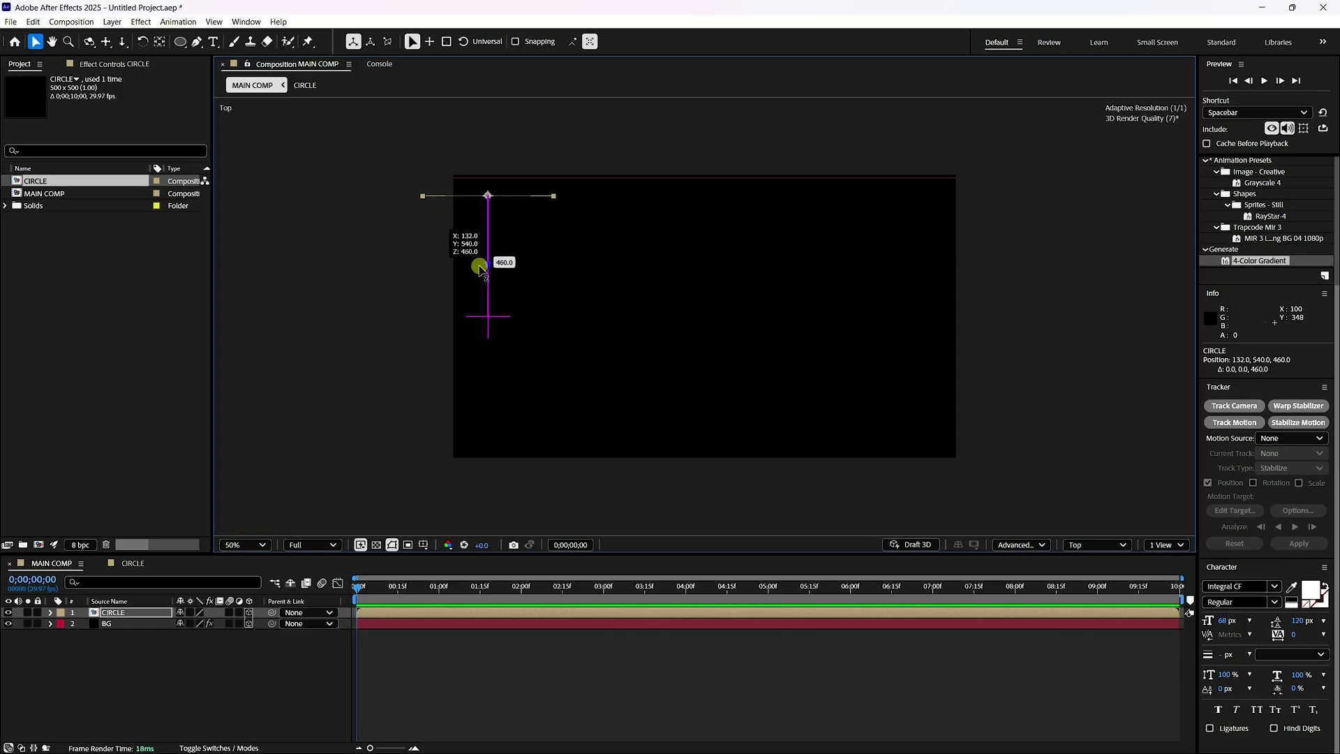
pyautogui.click(1085, 544)
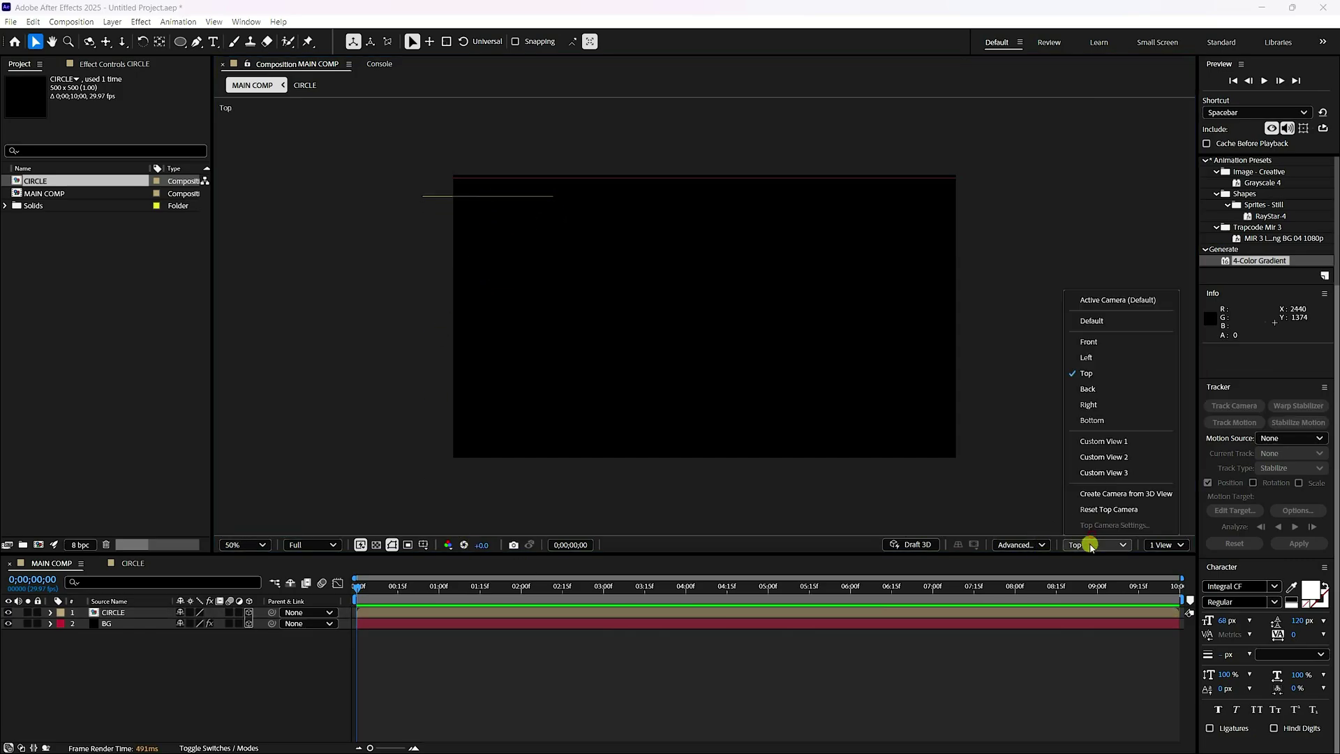
pyautogui.click(1103, 303)
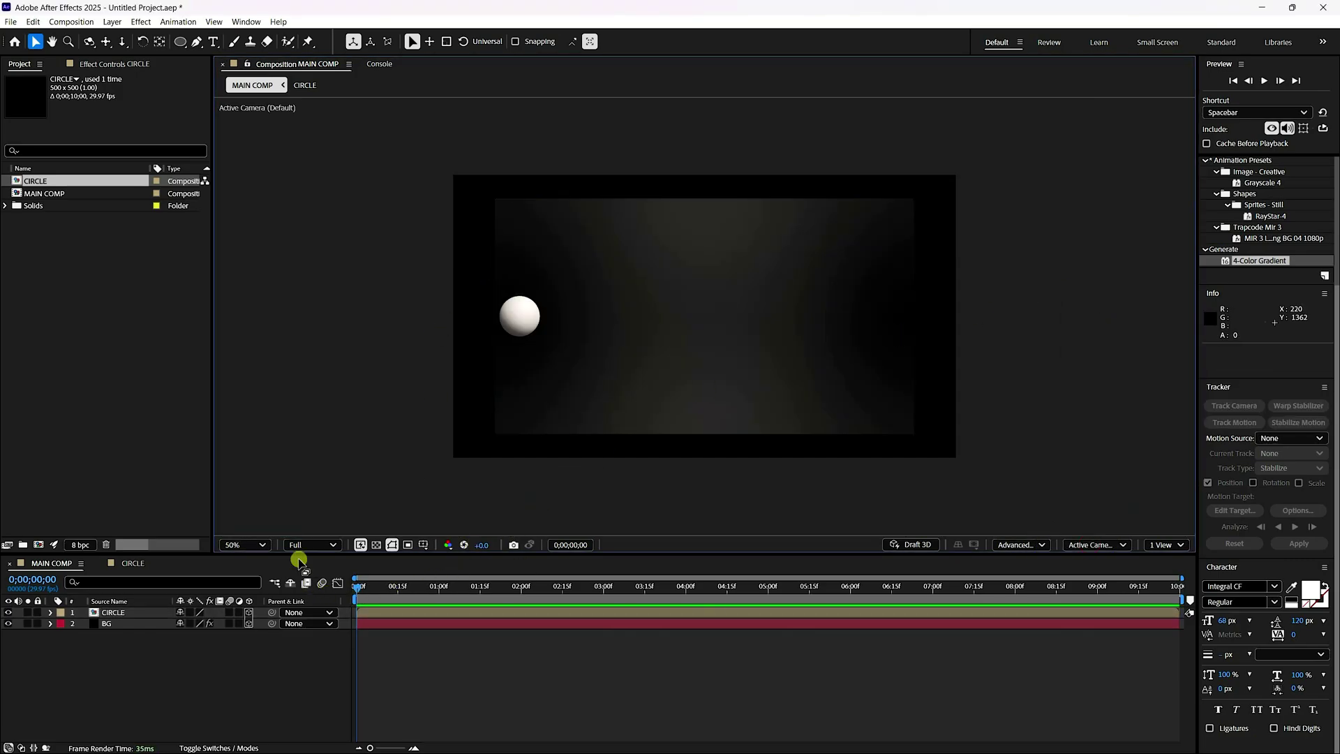
pyautogui.click(240, 544)
pyautogui.click(259, 293)
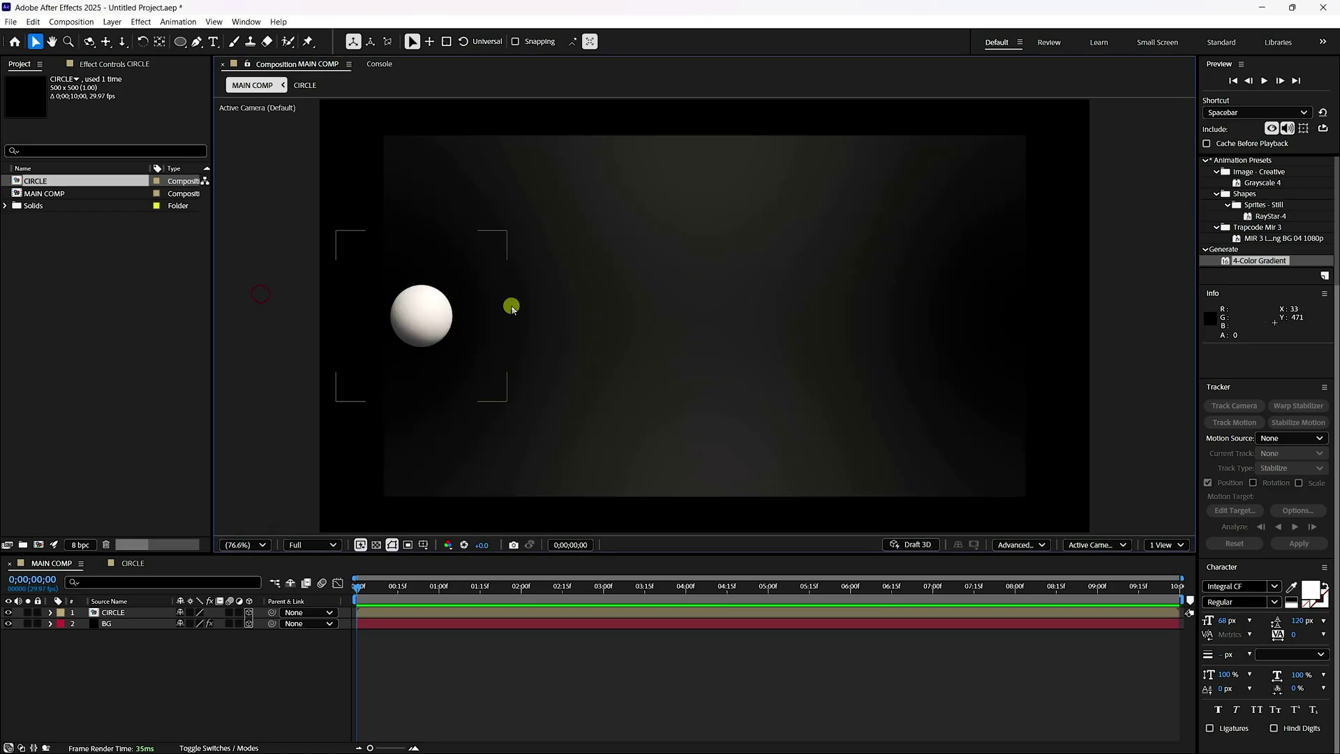
# Set the BG layer's scale to 125% so it fills the frame
pyautogui.click(113, 623)
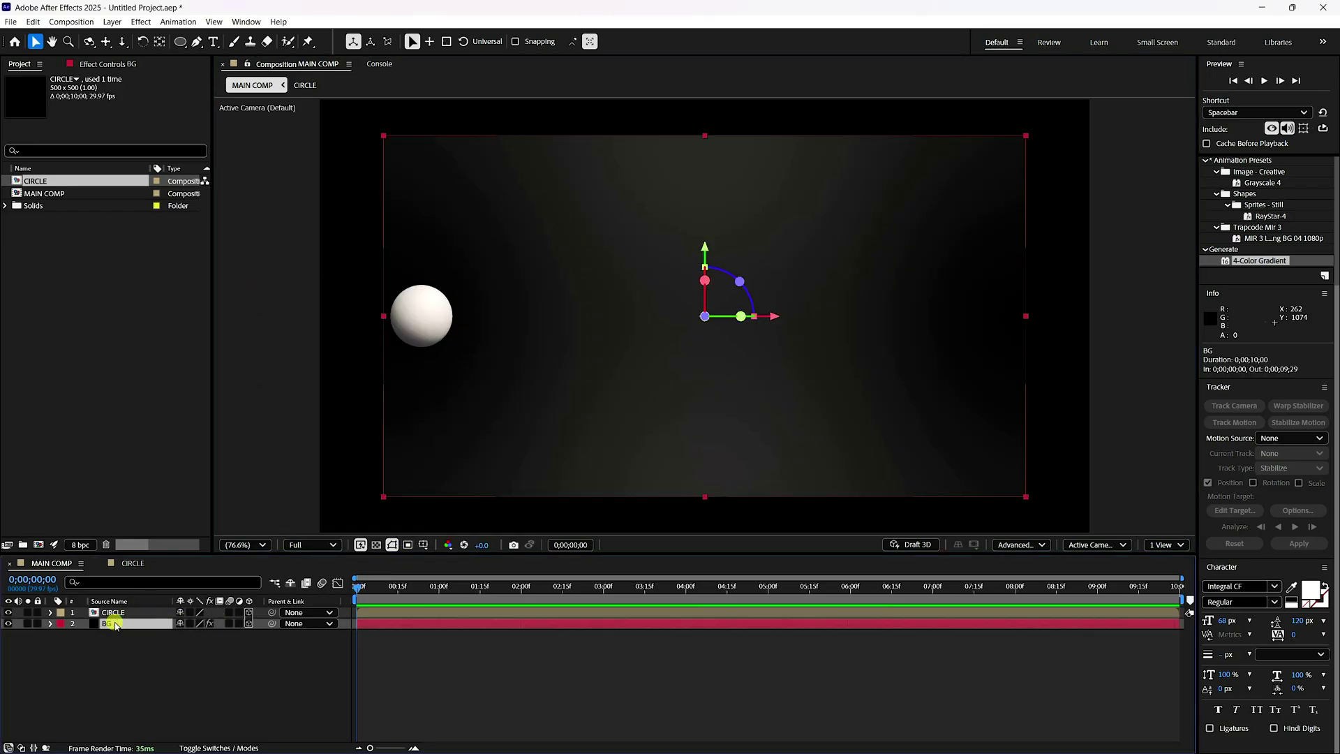
pyautogui.press('s')
pyautogui.click(197, 635)
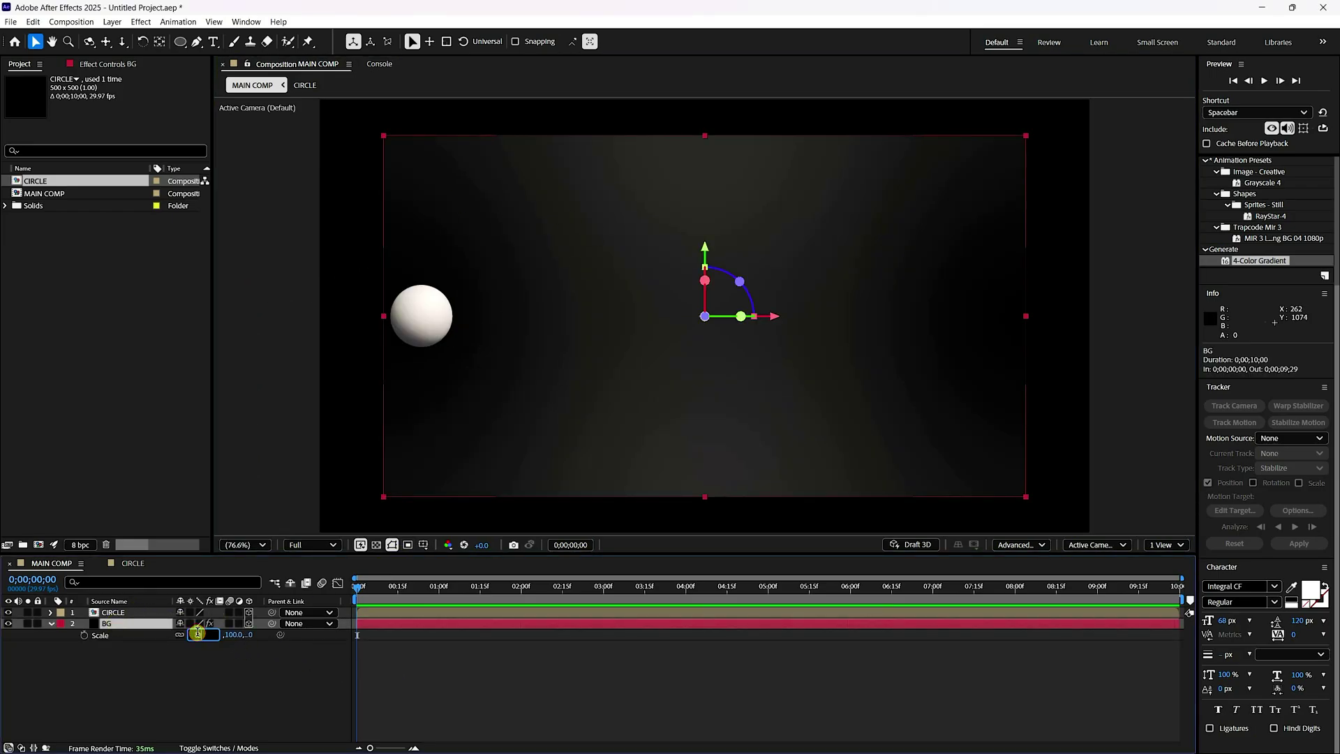
pyautogui.write('125')
pyautogui.press('Return')
# Set the CIRCLE layer's scale to 300%
pyautogui.click(117, 613)
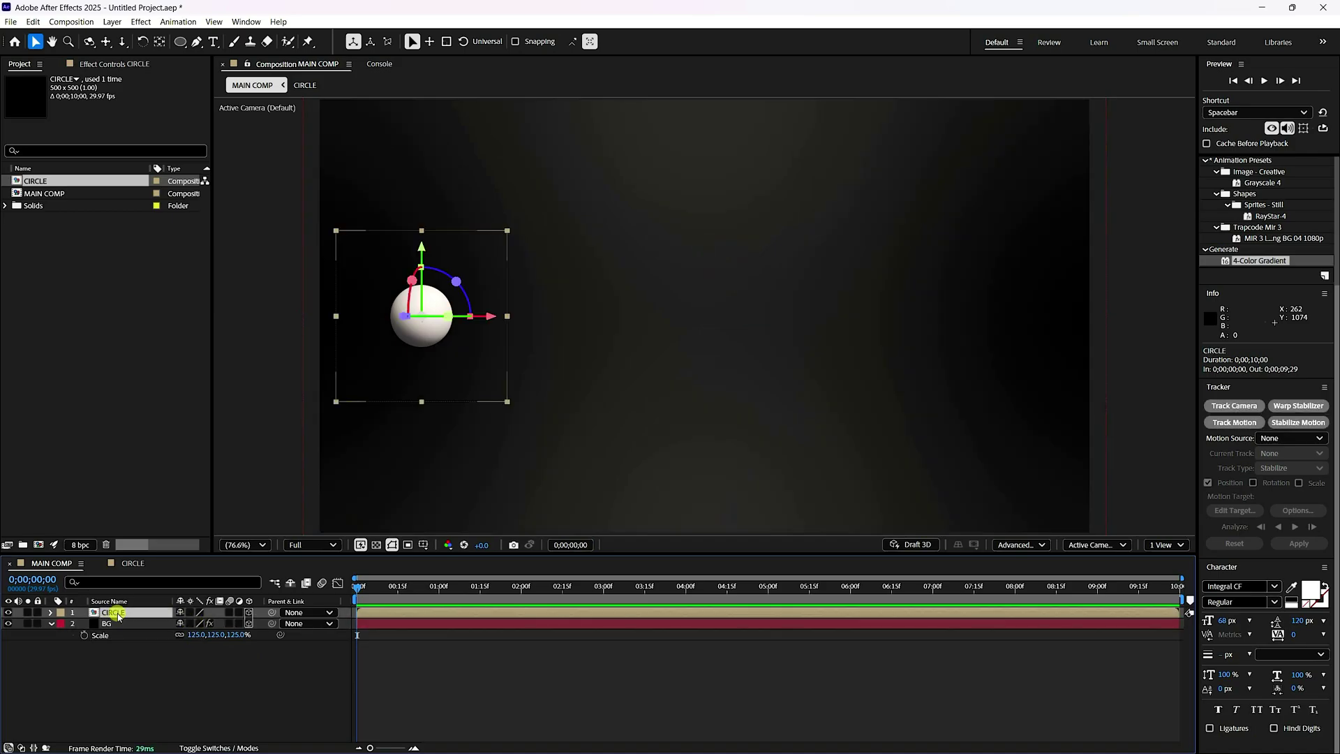
pyautogui.press('s')
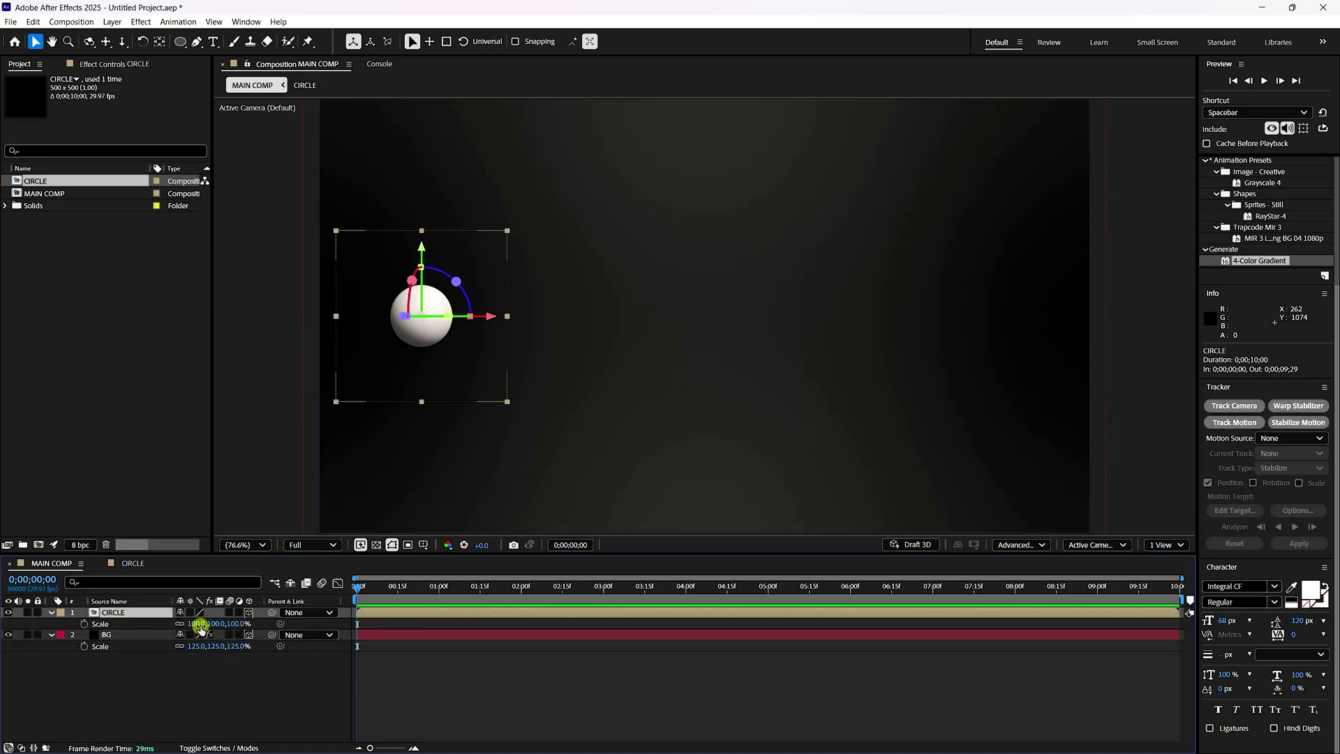
pyautogui.click(199, 624)
pyautogui.write('300')
pyautogui.press('Return')
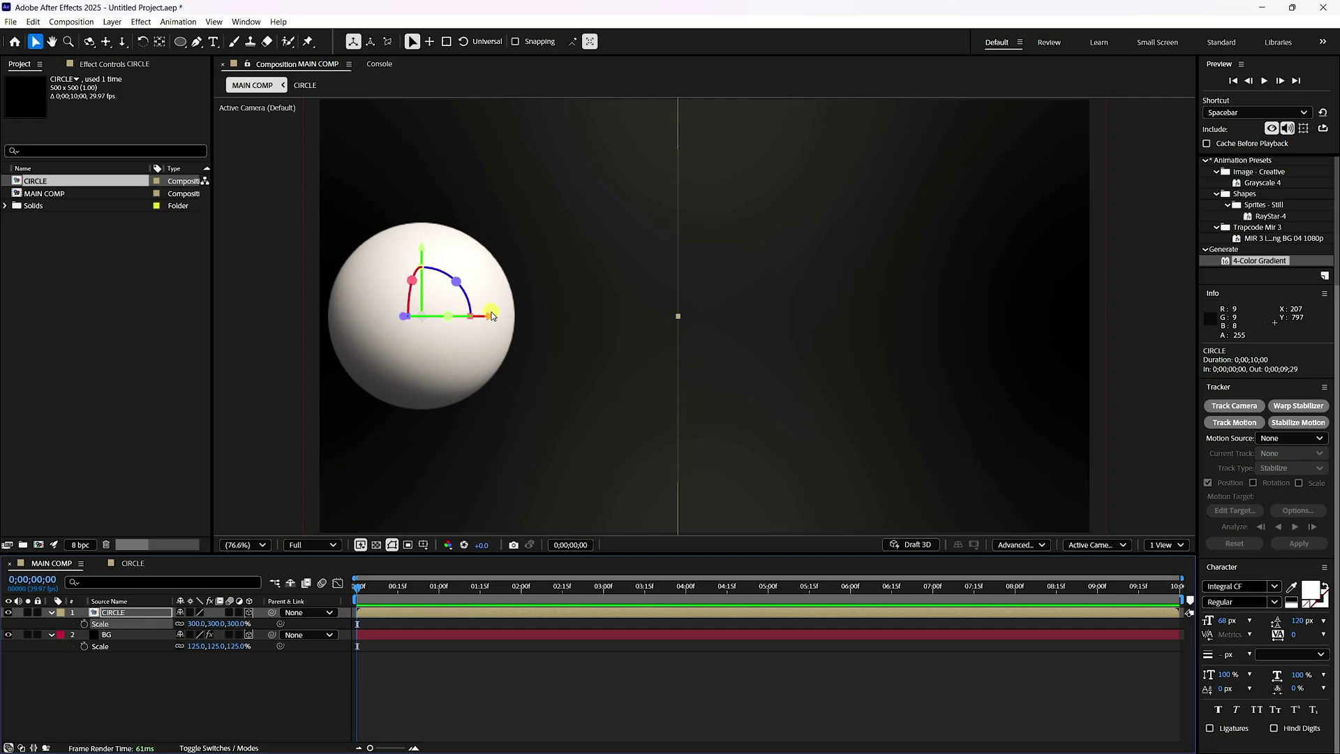
# Move the CIRCLE layer to the frame's upper left edge, at about X -133, Y 273
pyautogui.press(',')
pyautogui.moveTo(592, 321); pyautogui.dragTo(526, 323)
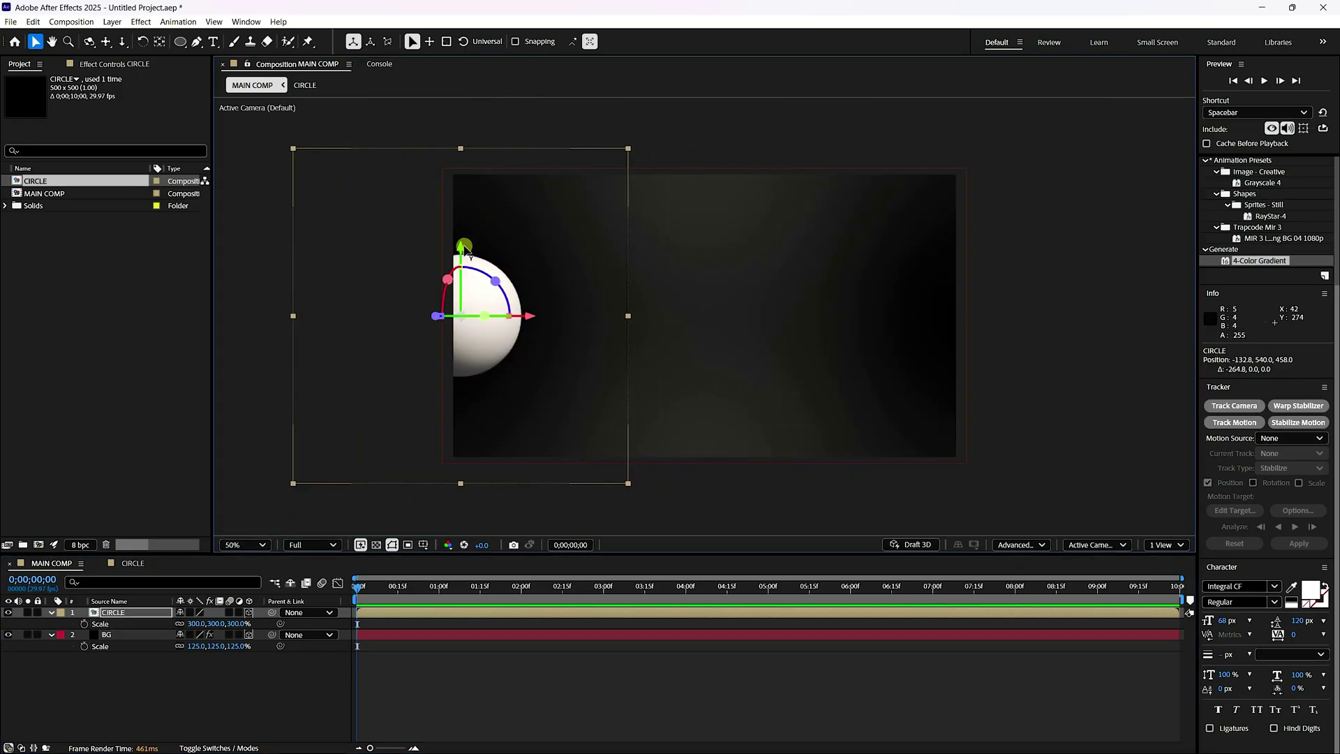
pyautogui.moveTo(461, 246); pyautogui.dragTo(464, 189)
# Enable Collapse Transformations for the CIRCLE layer and set its scale to 250%
pyautogui.click(191, 612)
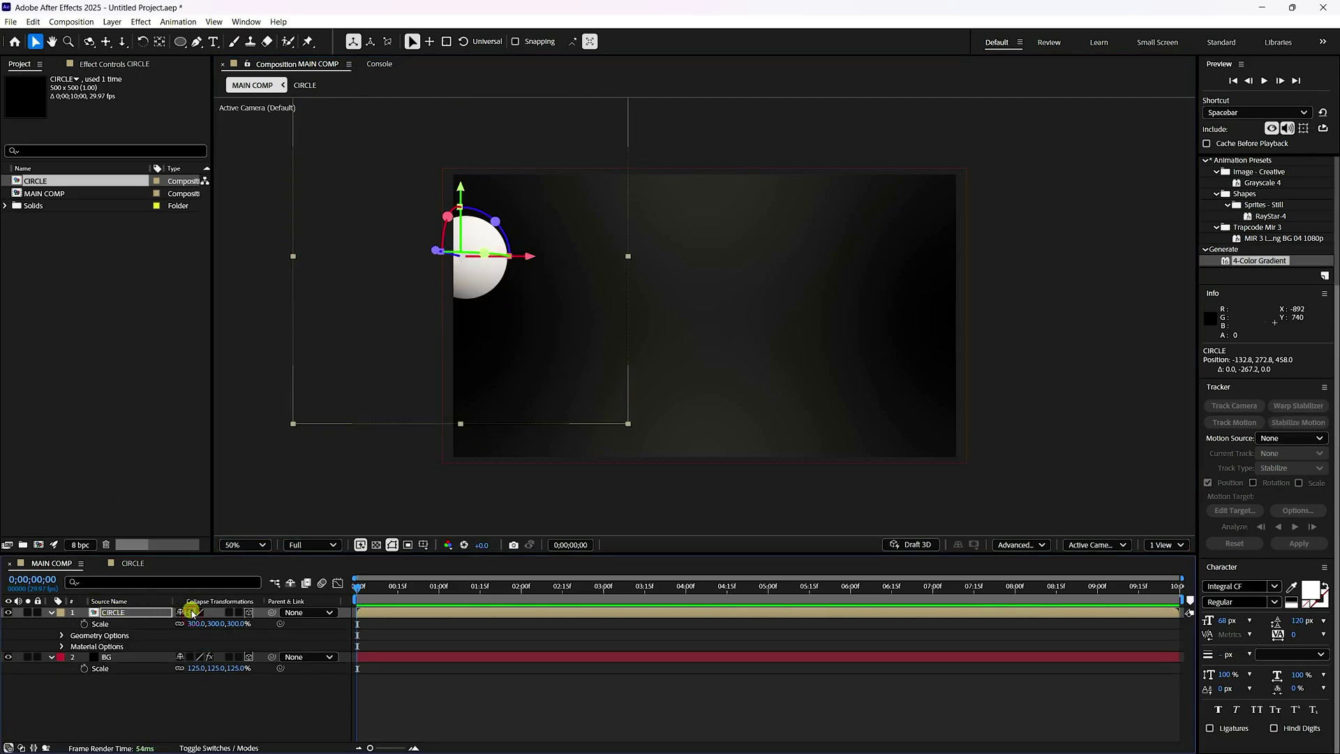
pyautogui.click(198, 623)
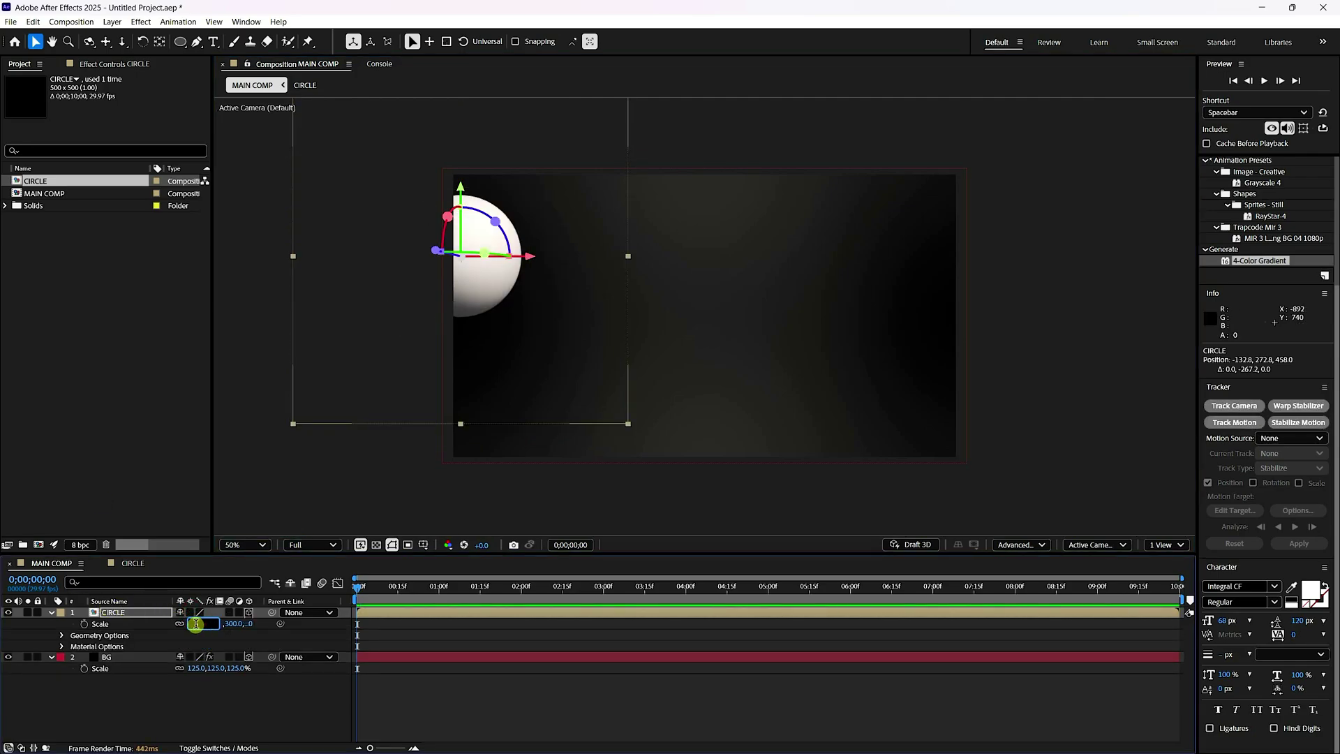
pyautogui.press('Return')
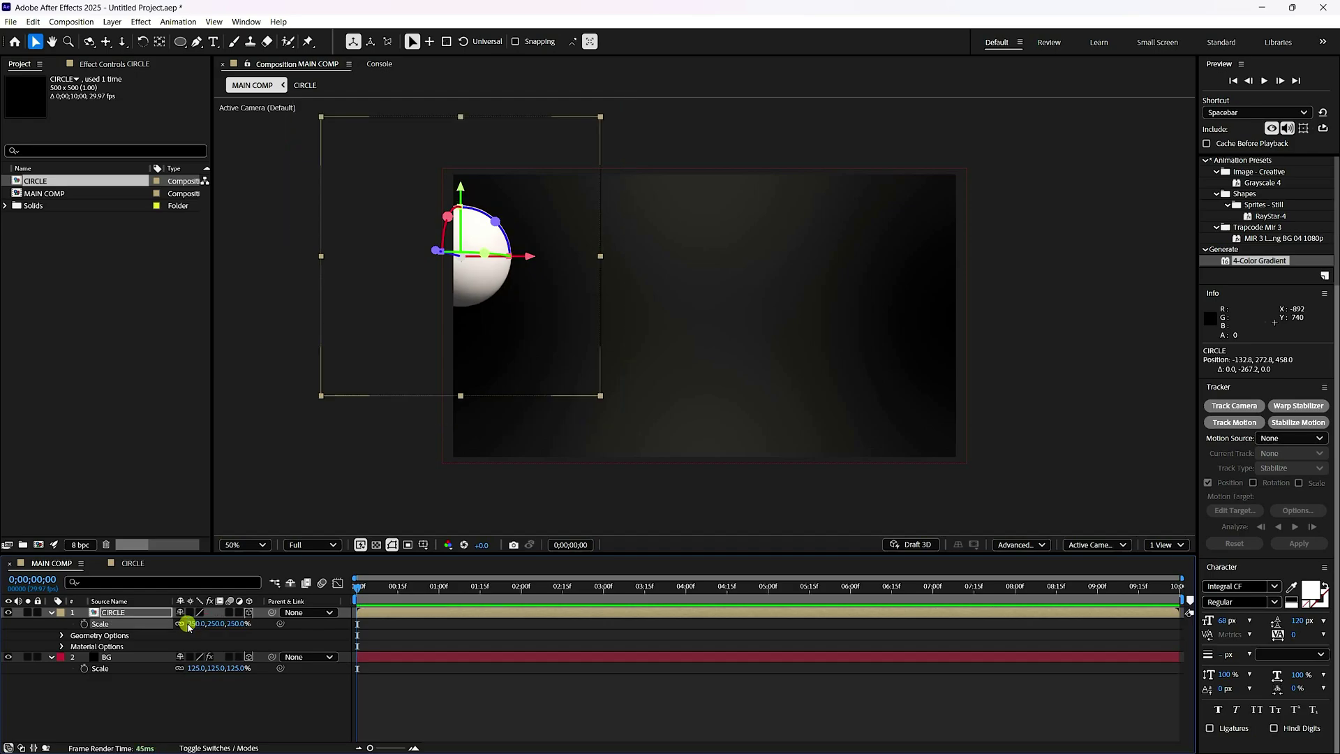
# Fine-tune the CIRCLE layer's scale to 259%
pyautogui.click(52, 612)
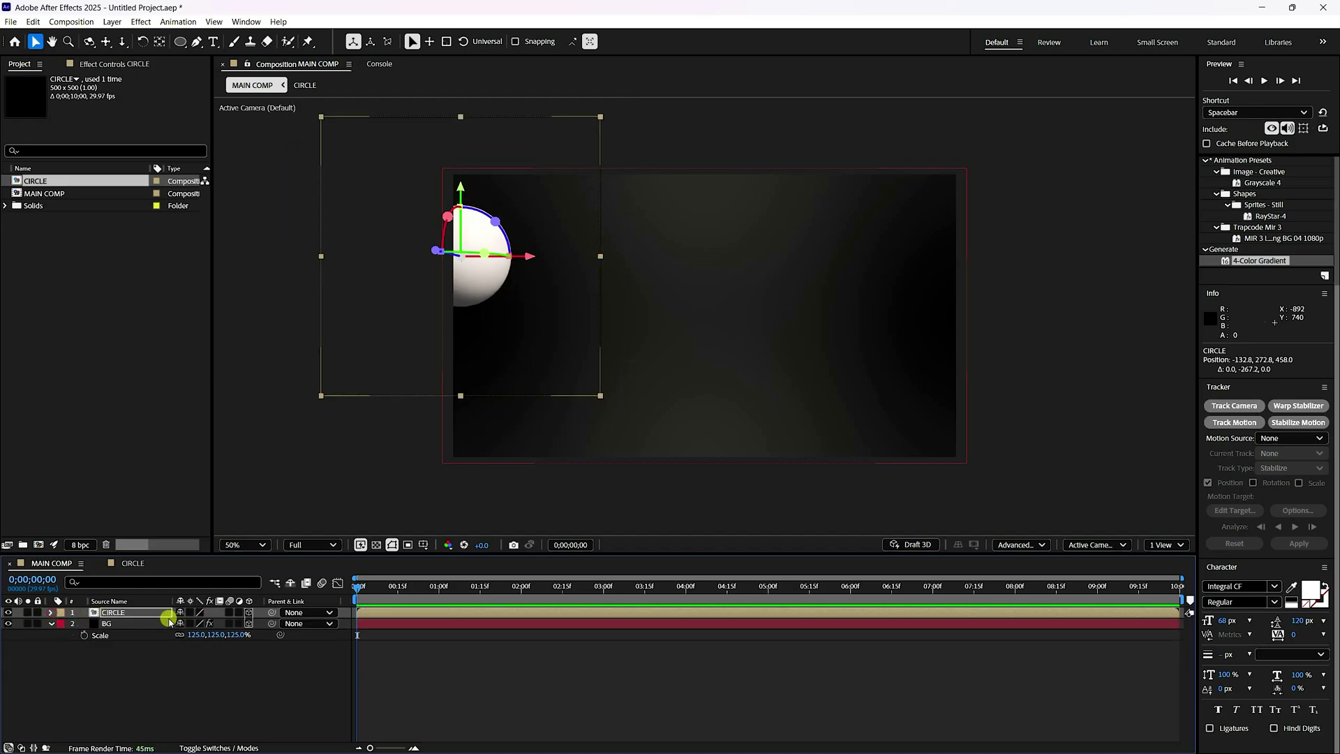
pyautogui.click(112, 614)
pyautogui.press('s')
pyautogui.moveTo(196, 623); pyautogui.dragTo(209, 623)
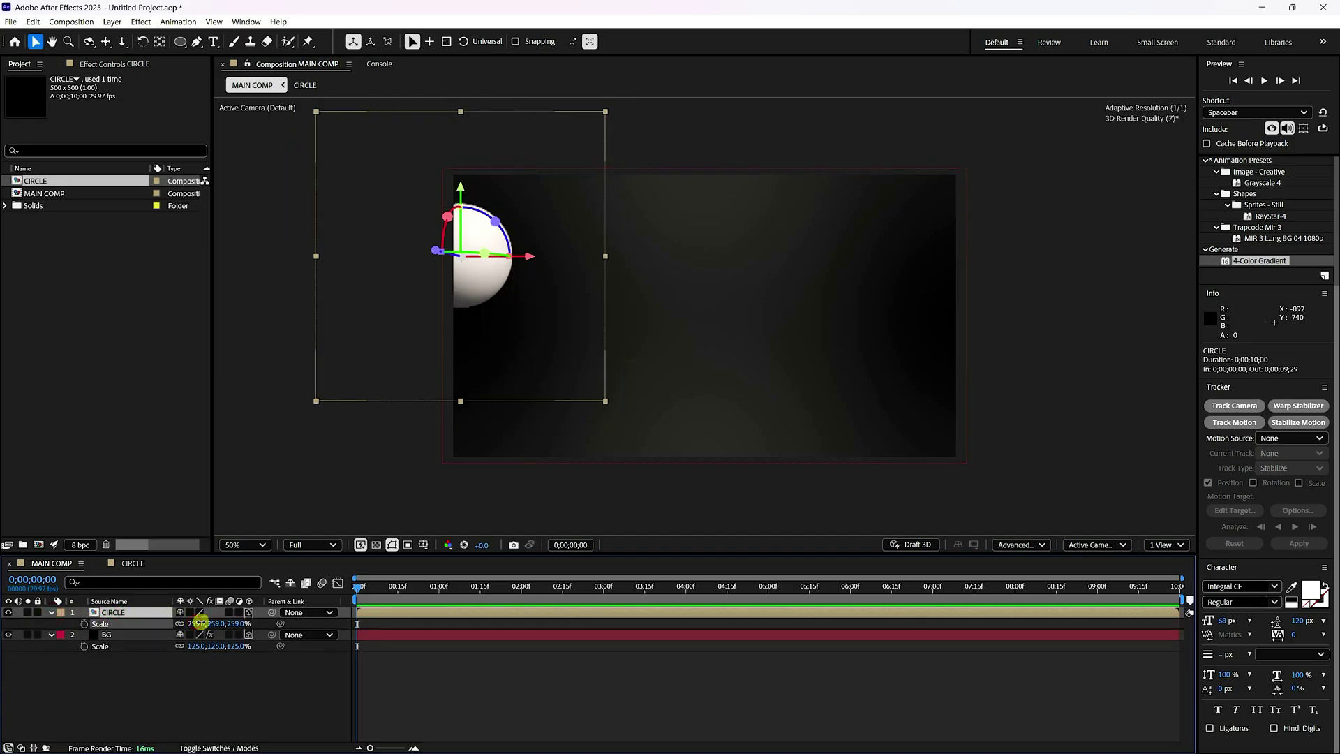
pyautogui.click(136, 675)
# Duplicate the CIRCLE layer and move the copy down and slightly right to about X -84, Y 474
pyautogui.click(114, 613)
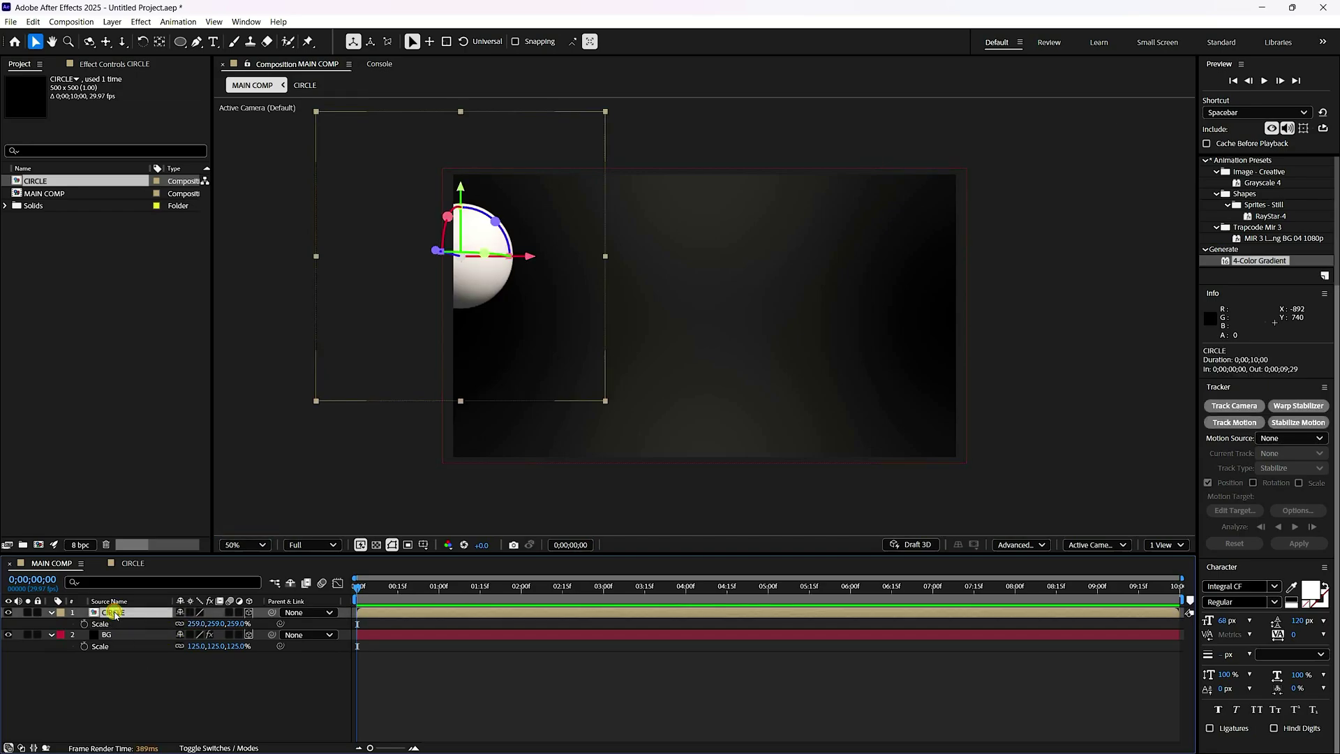
pyautogui.hotkey('ctrl', 'd')
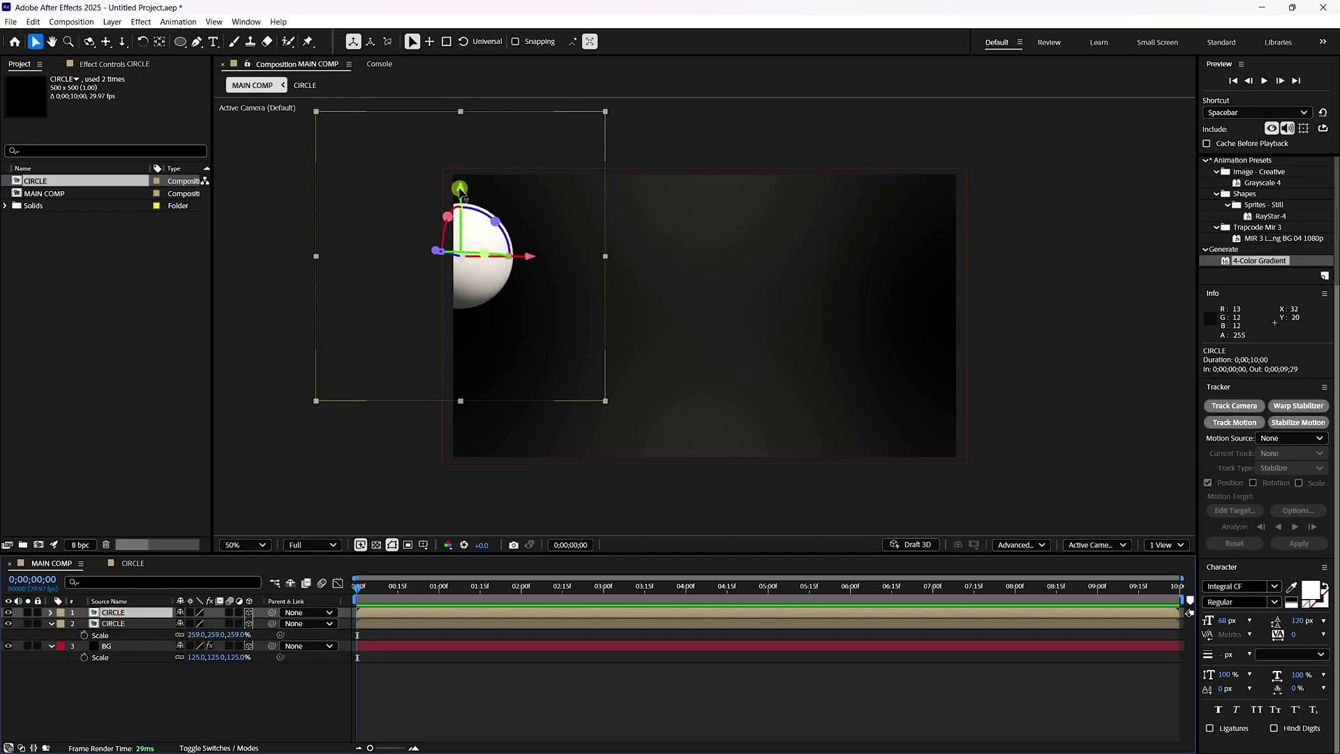
pyautogui.moveTo(462, 199); pyautogui.dragTo(466, 245)
pyautogui.moveTo(531, 301); pyautogui.dragTo(546, 301)
# Set the duplicated CIRCLE layer's scale to 220%
pyautogui.press('s')
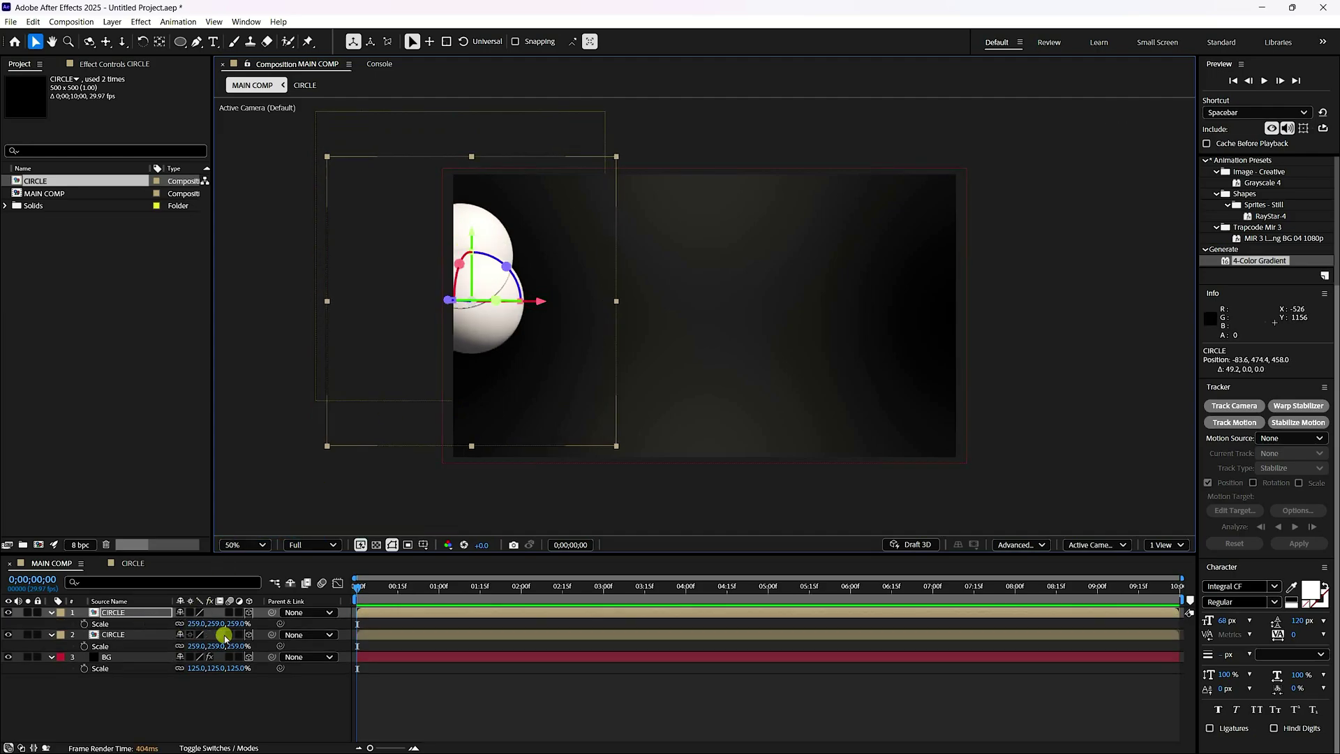
pyautogui.click(194, 624)
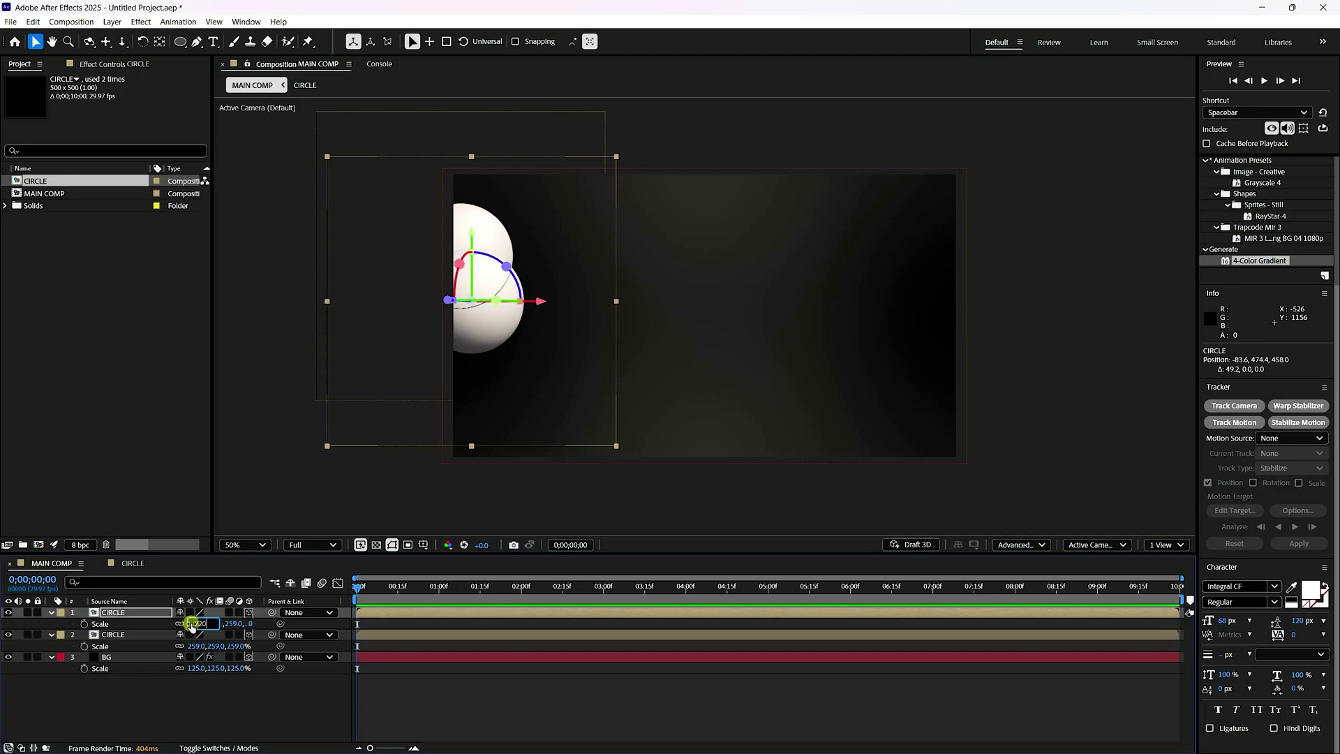
pyautogui.press('Return')
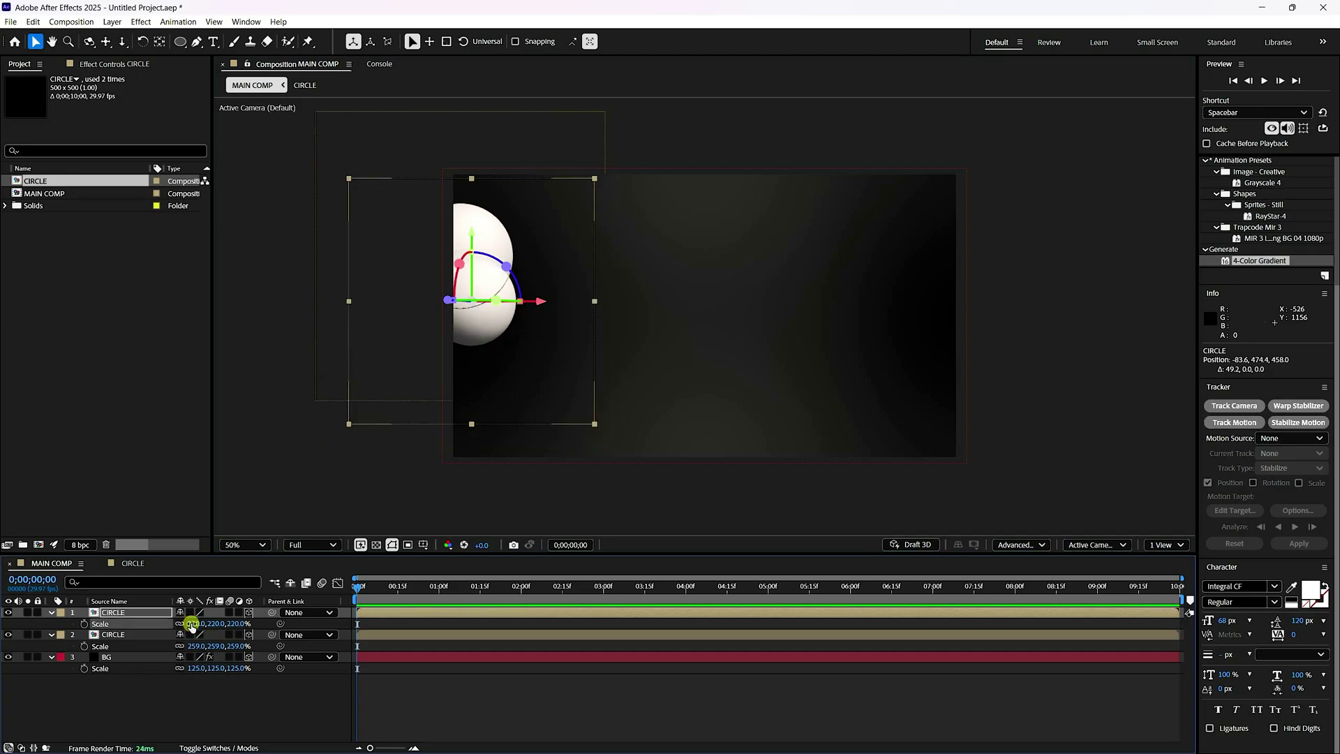
# Duplicate the 220% CIRCLE layer and set the new copy's scale to 150%
pyautogui.click(113, 614)
pyautogui.hotkey('ctrl', 'd')
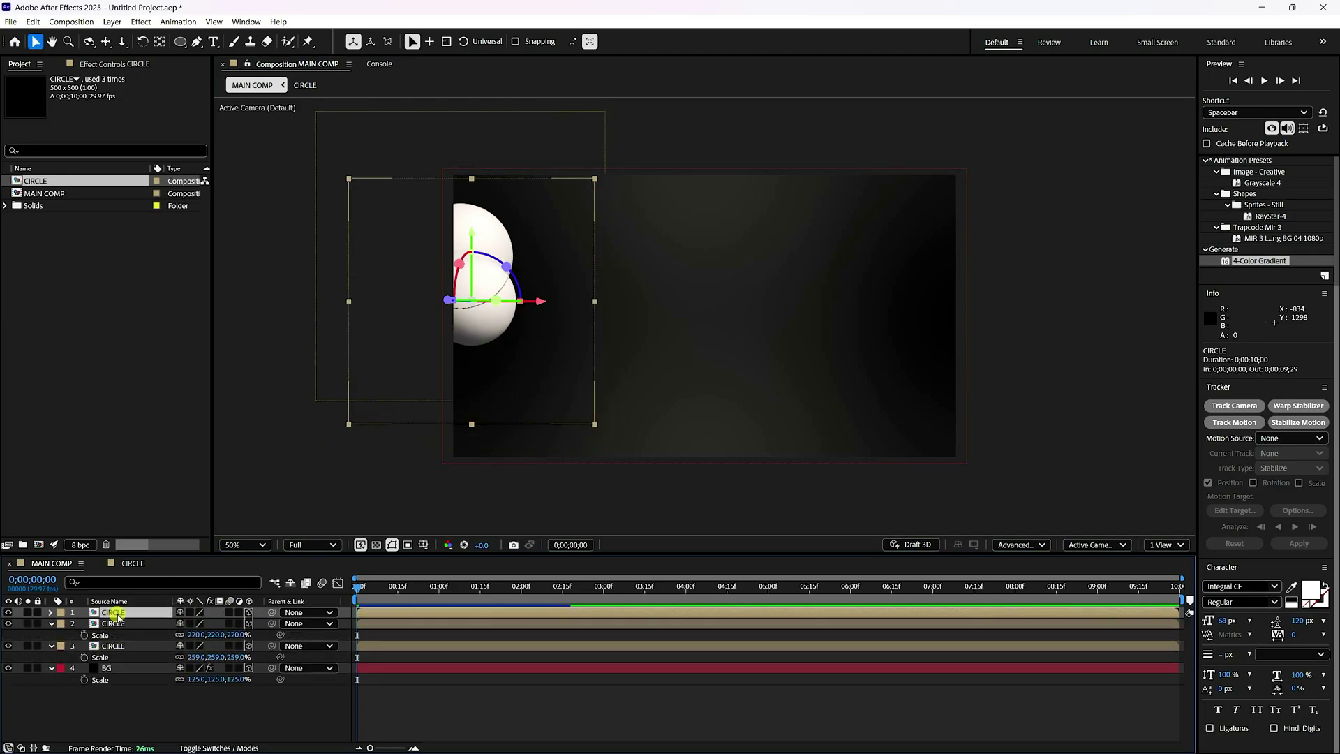
pyautogui.press('s')
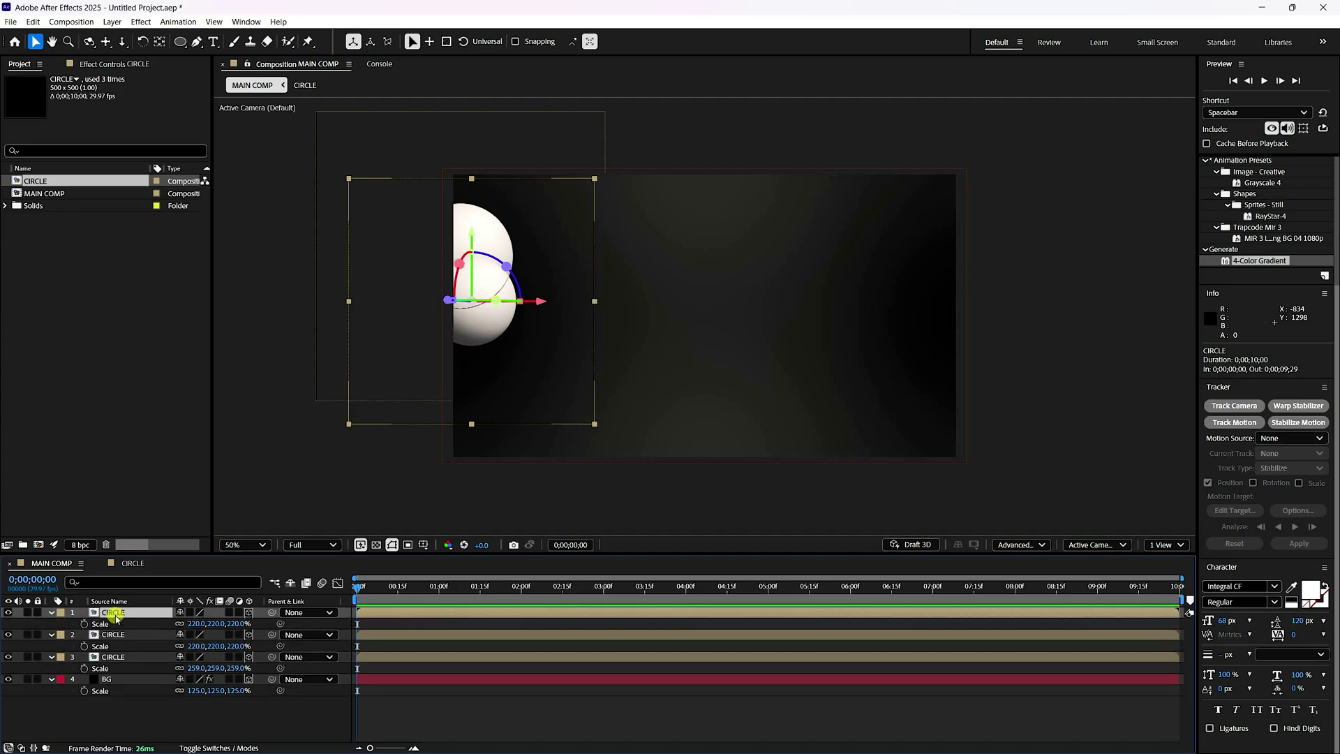
pyautogui.click(195, 624)
pyautogui.press('Return')
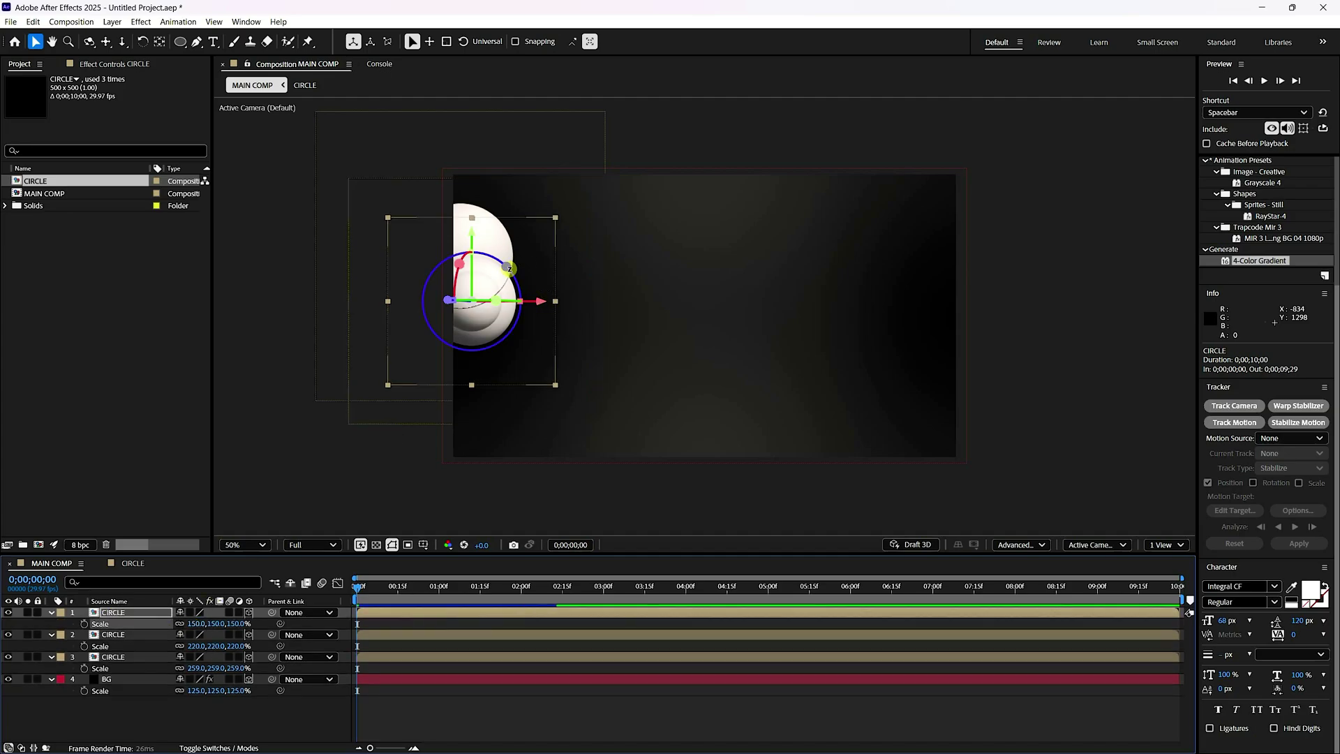
# Move the 150% sphere to the right of the two larger spheres, at about X 170, Y 327
pyautogui.moveTo(541, 301); pyautogui.dragTo(600, 300)
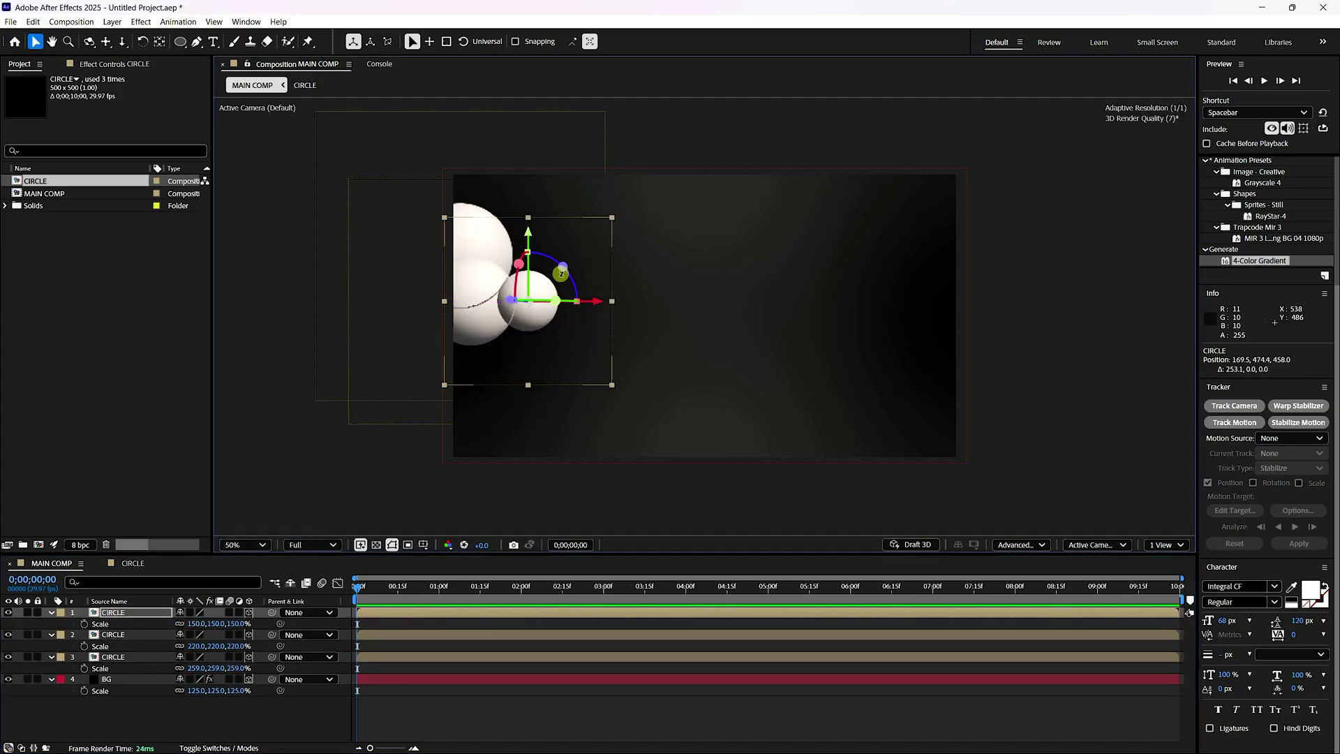
pyautogui.moveTo(529, 235); pyautogui.dragTo(532, 202)
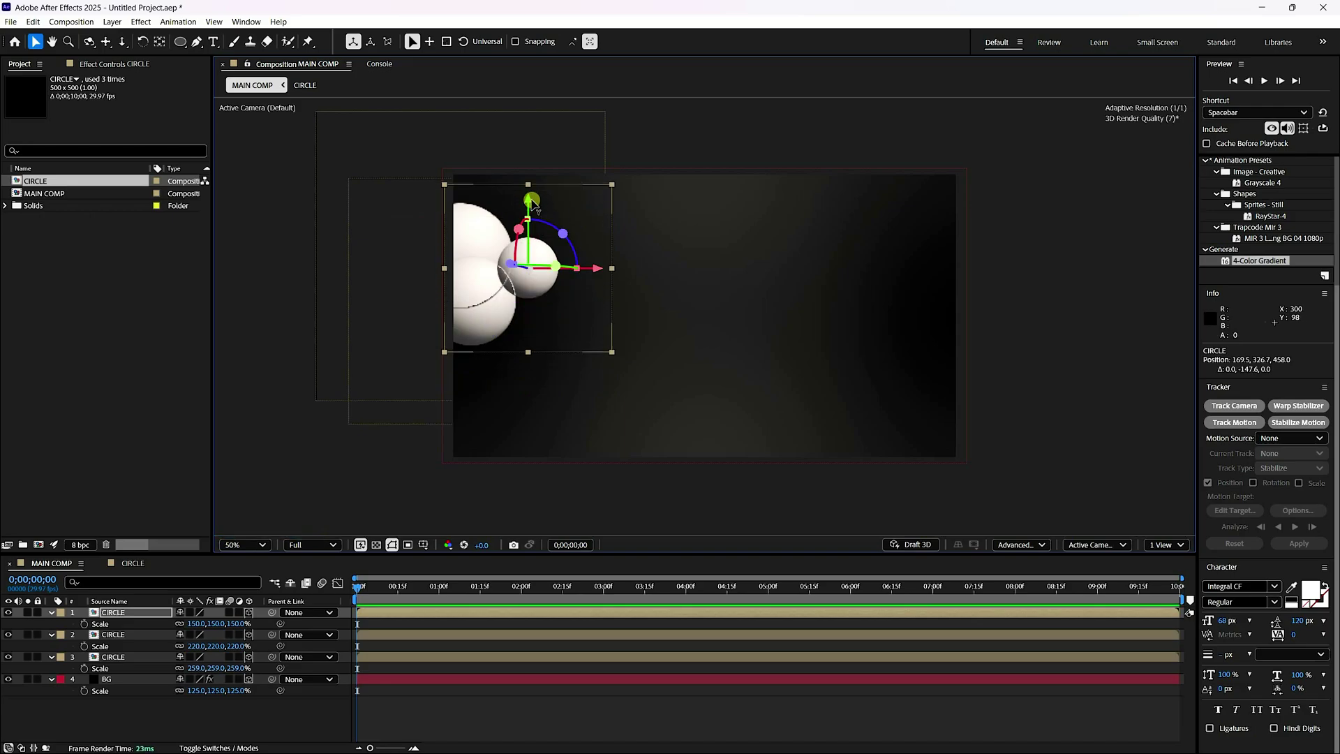
# Move the 150% sphere slightly left to about X 130
pyautogui.moveTo(599, 268); pyautogui.dragTo(588, 271)
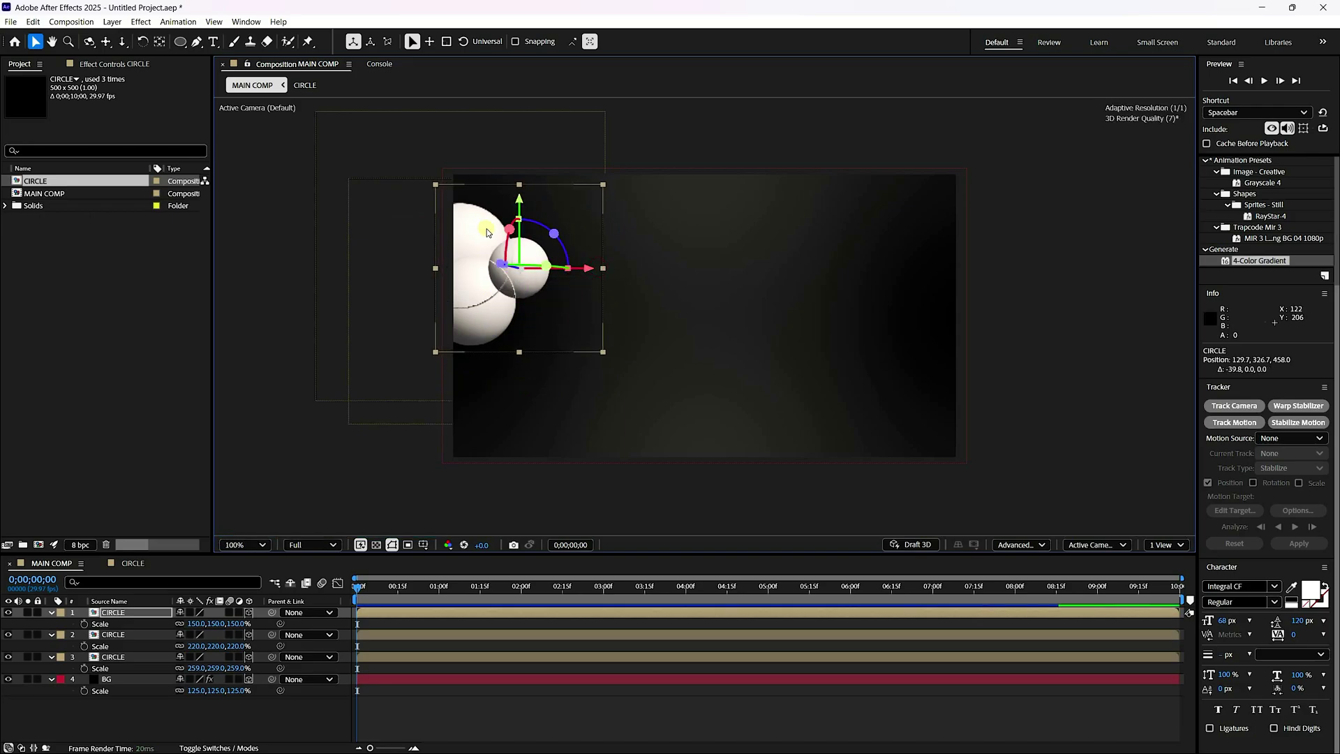
pyautogui.press('.')
pyautogui.press(',')
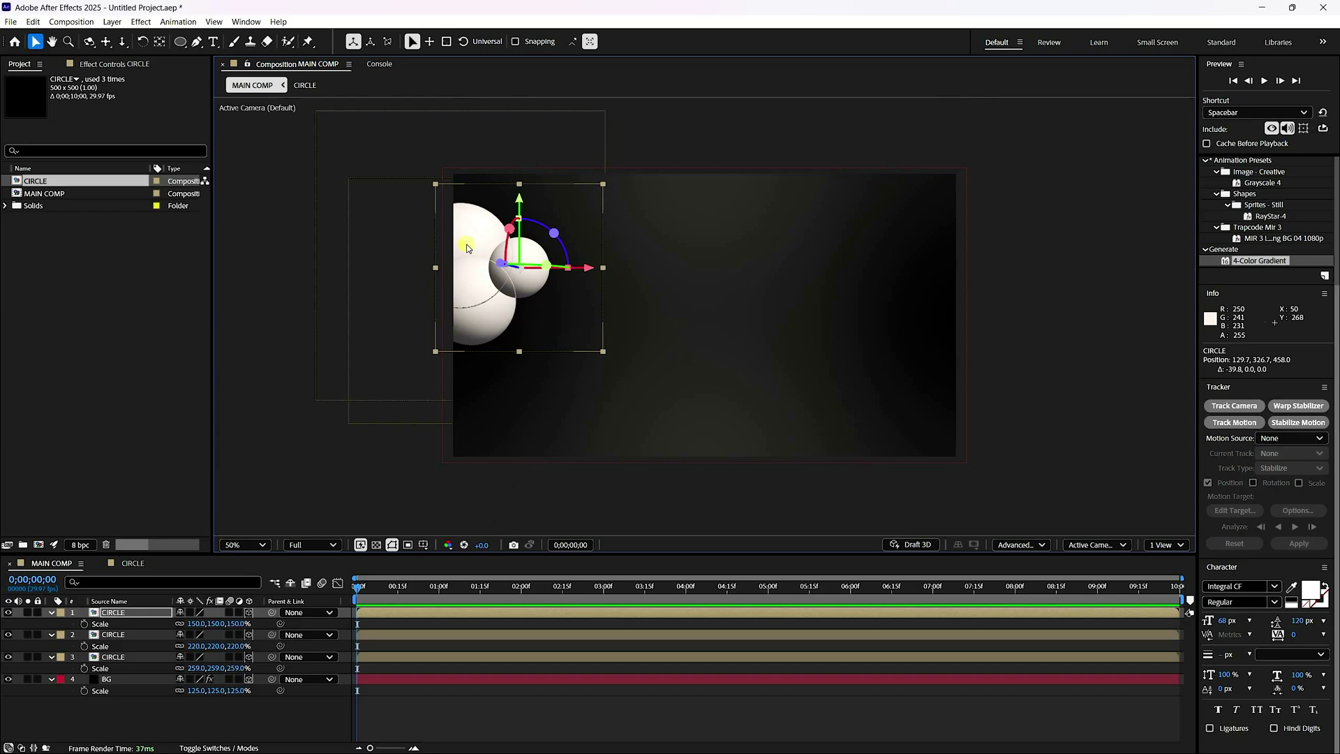
pyautogui.press('.')
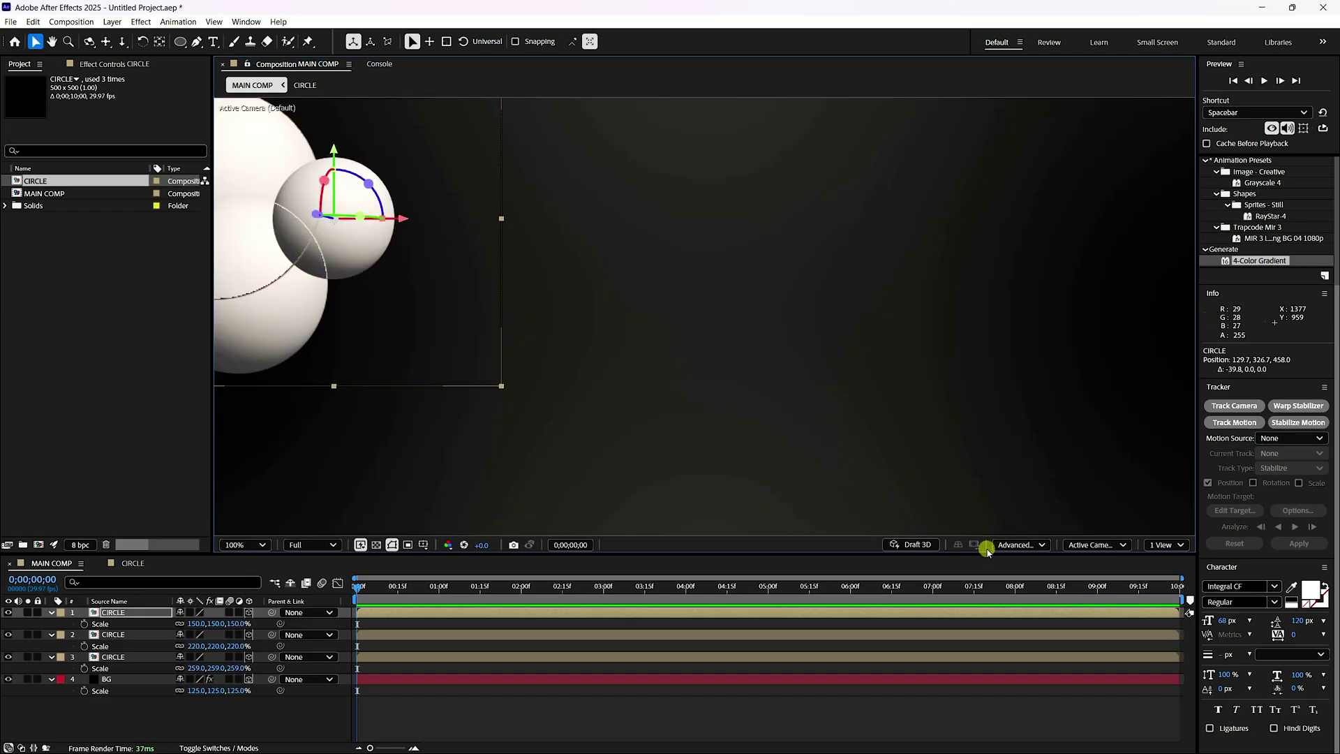
# In the Top view, move the 220% CIRCLE layer forward in depth to about Z 427
pyautogui.click(1092, 544)
pyautogui.click(1099, 374)
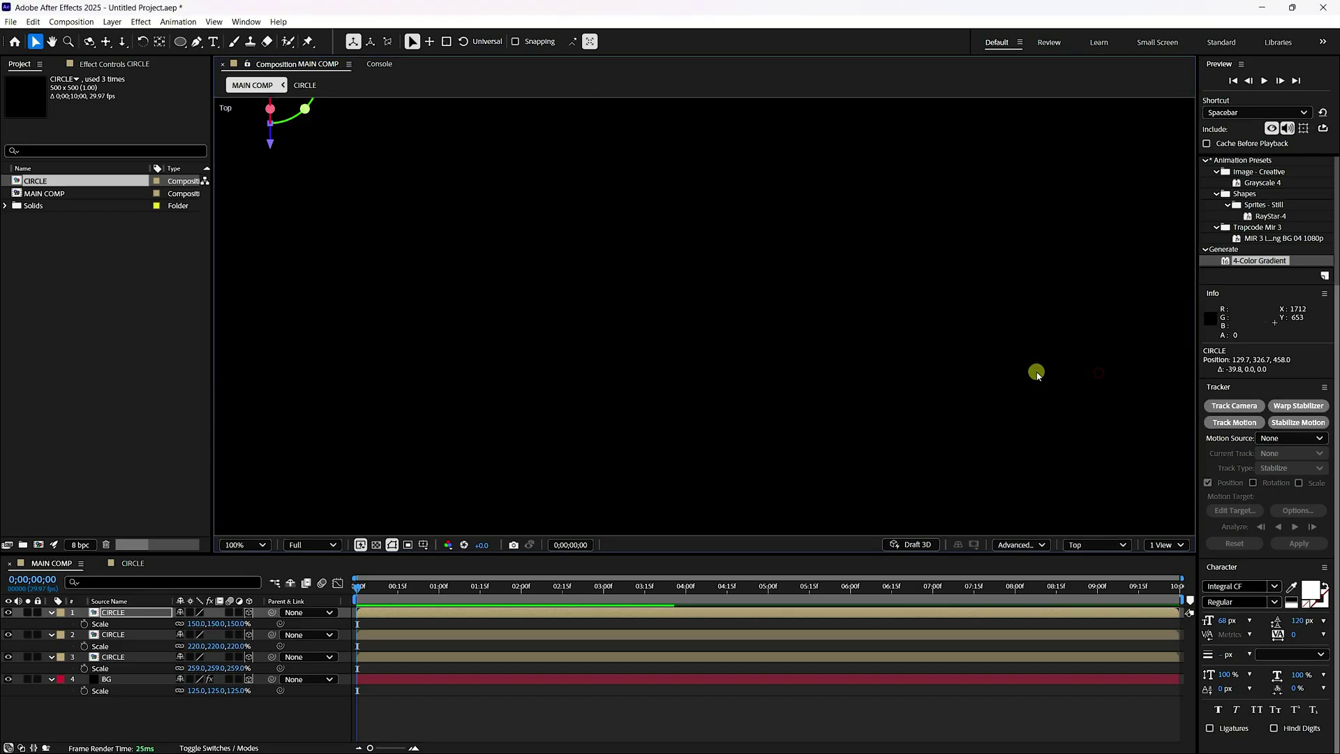
pyautogui.moveTo(705, 370); pyautogui.dragTo(962, 544)
pyautogui.click(615, 311)
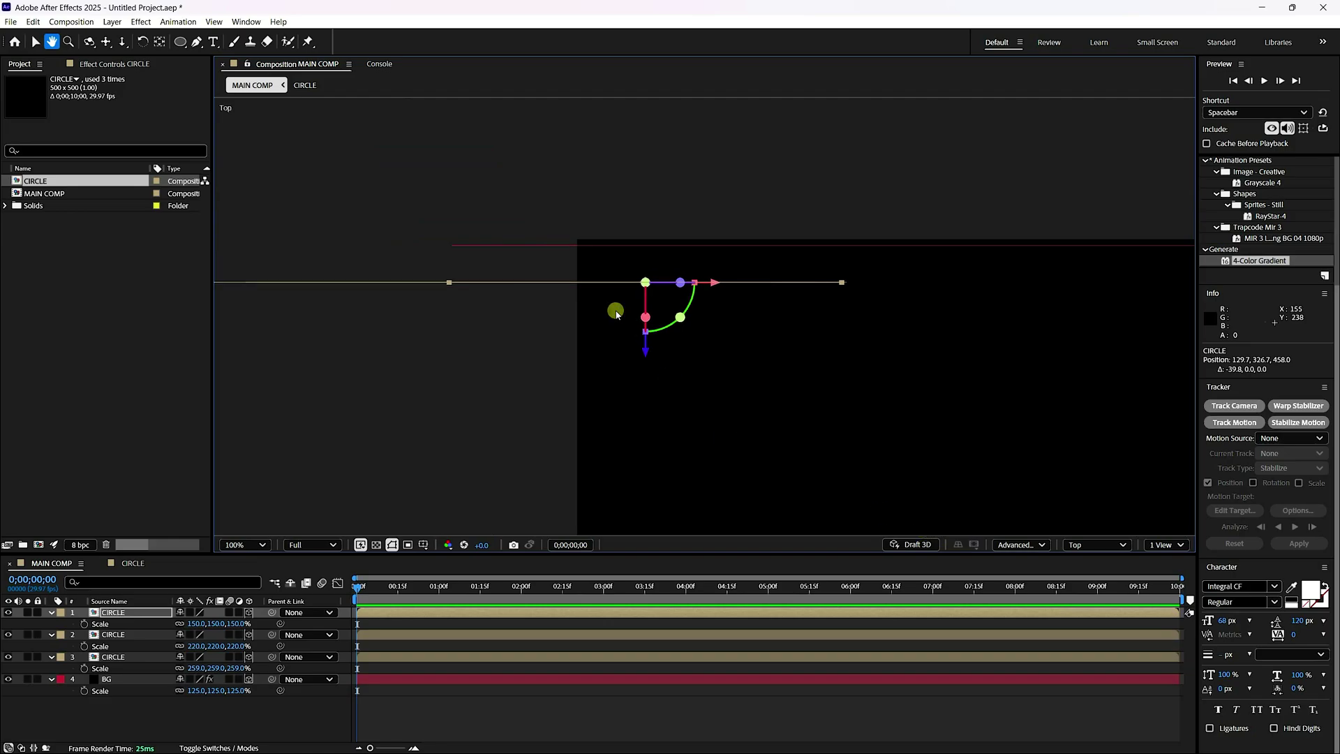
pyautogui.press('v')
pyautogui.click(112, 657)
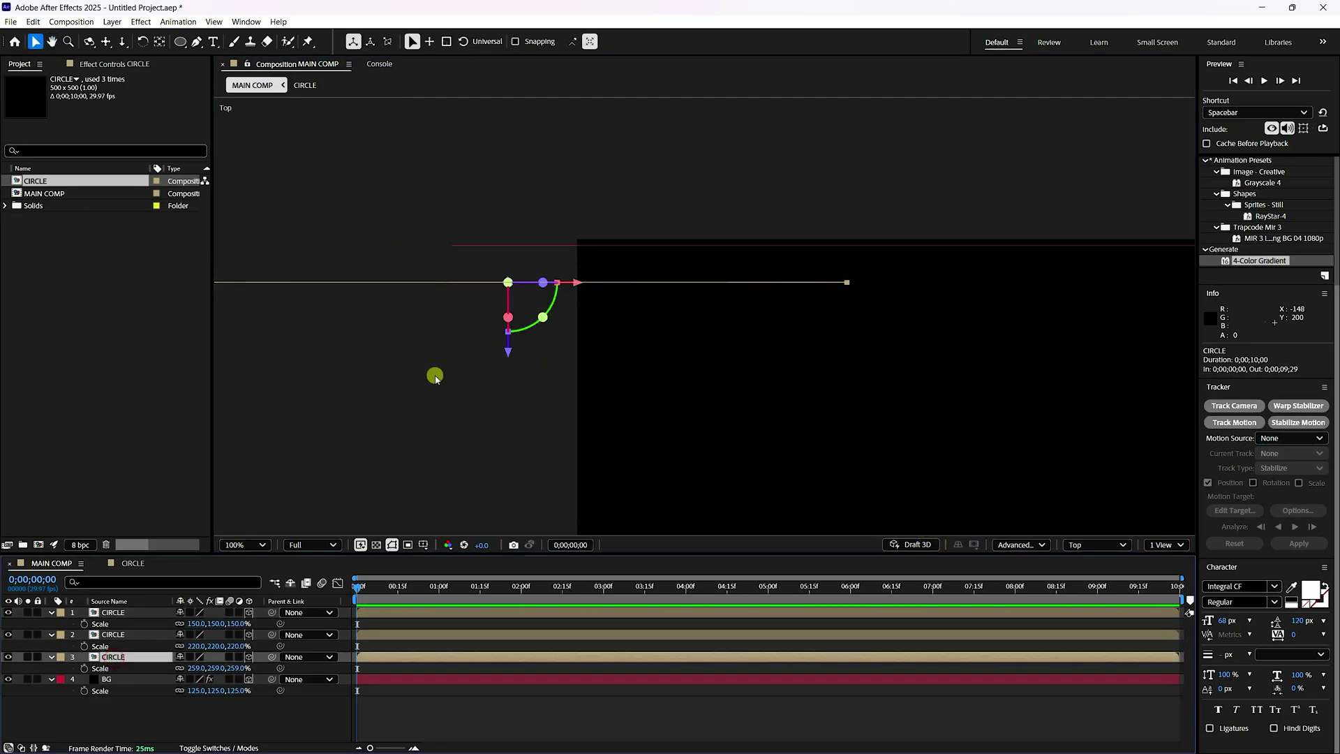
pyautogui.click(123, 633)
pyautogui.moveTo(539, 351); pyautogui.dragTo(542, 370)
# Move the 150% CIRCLE layer forward in depth to about Z 390 and check the spacing between the three spheres
pyautogui.click(114, 613)
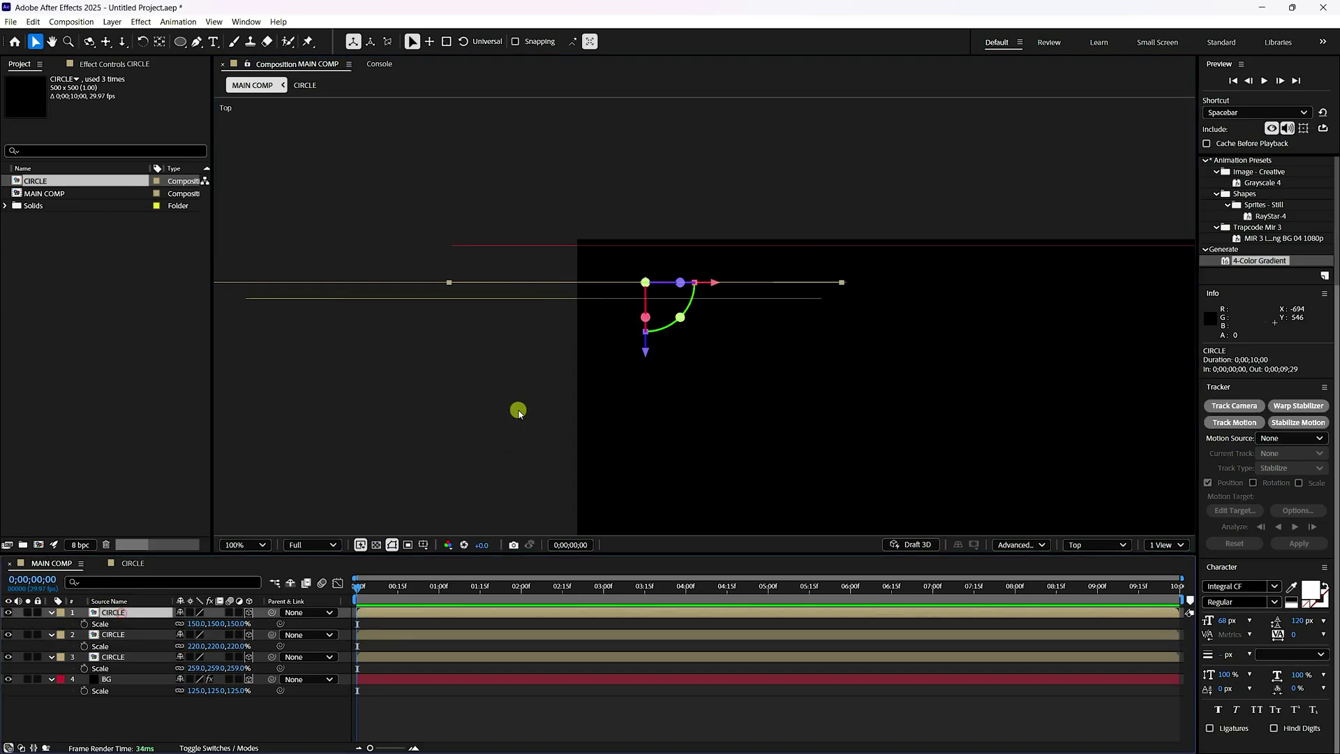
pyautogui.moveTo(656, 355); pyautogui.dragTo(658, 390)
pyautogui.press('h')
pyautogui.moveTo(563, 290); pyautogui.dragTo(649, 429)
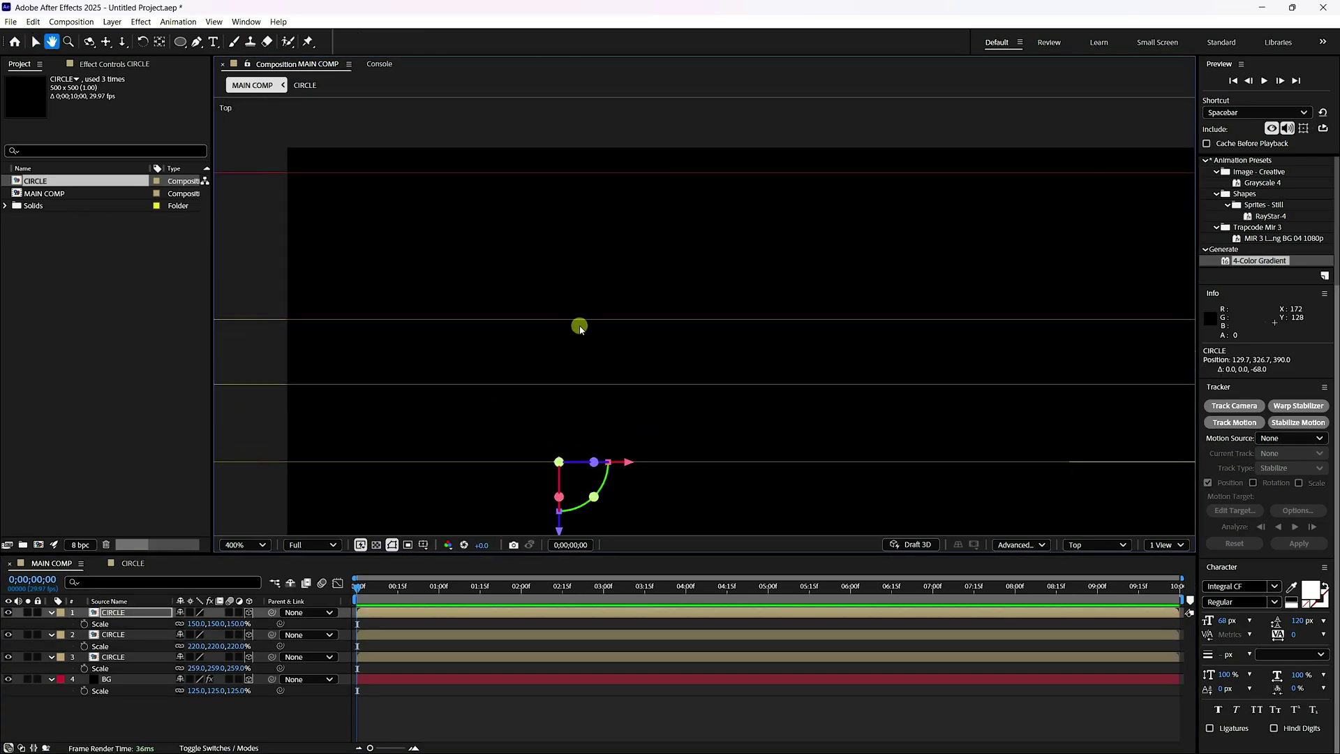
pyautogui.press('v')
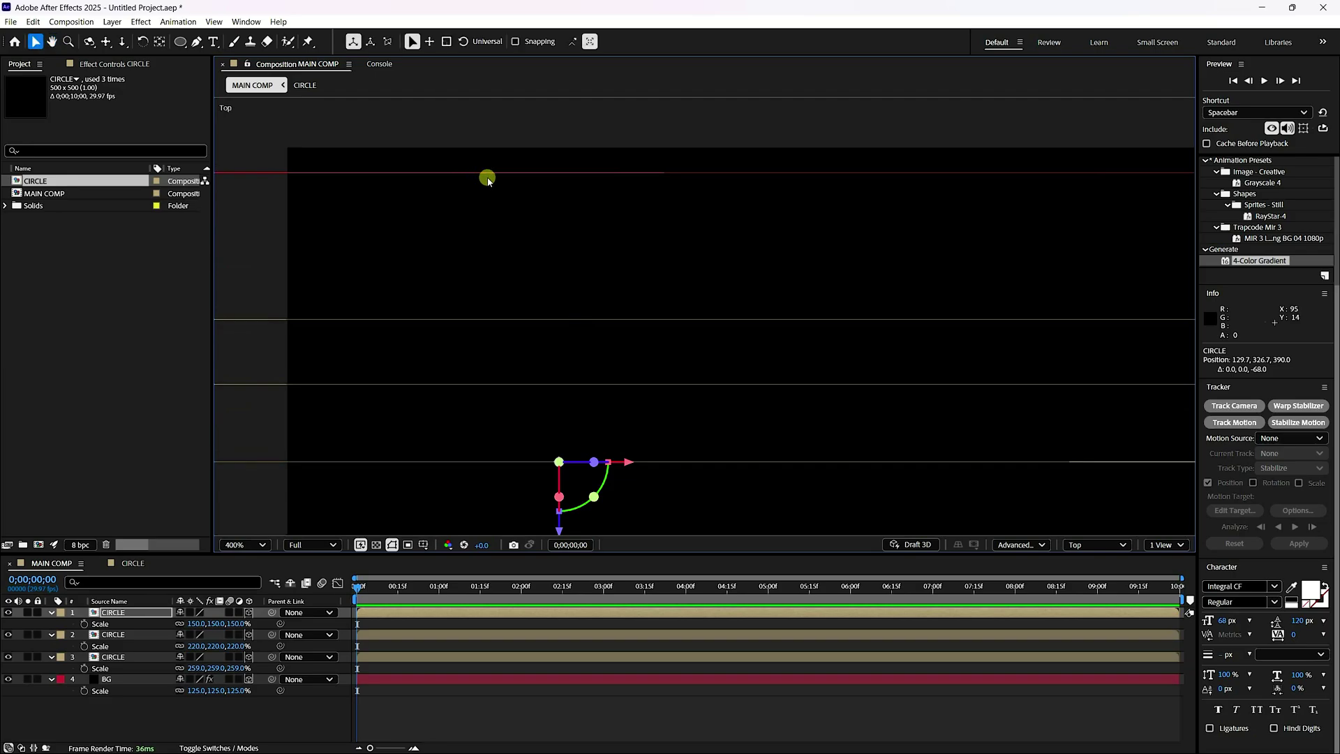
pyautogui.click(273, 318)
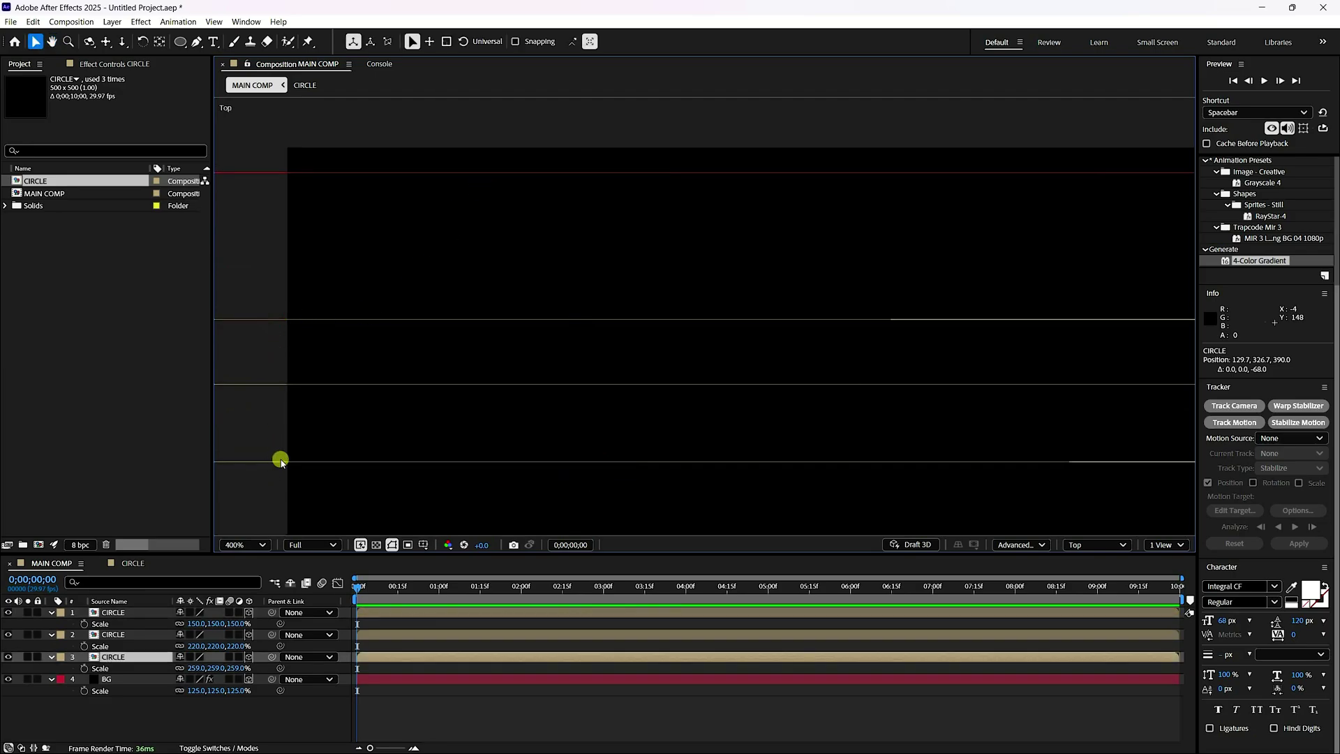
pyautogui.scroll(-4, 433, 428)
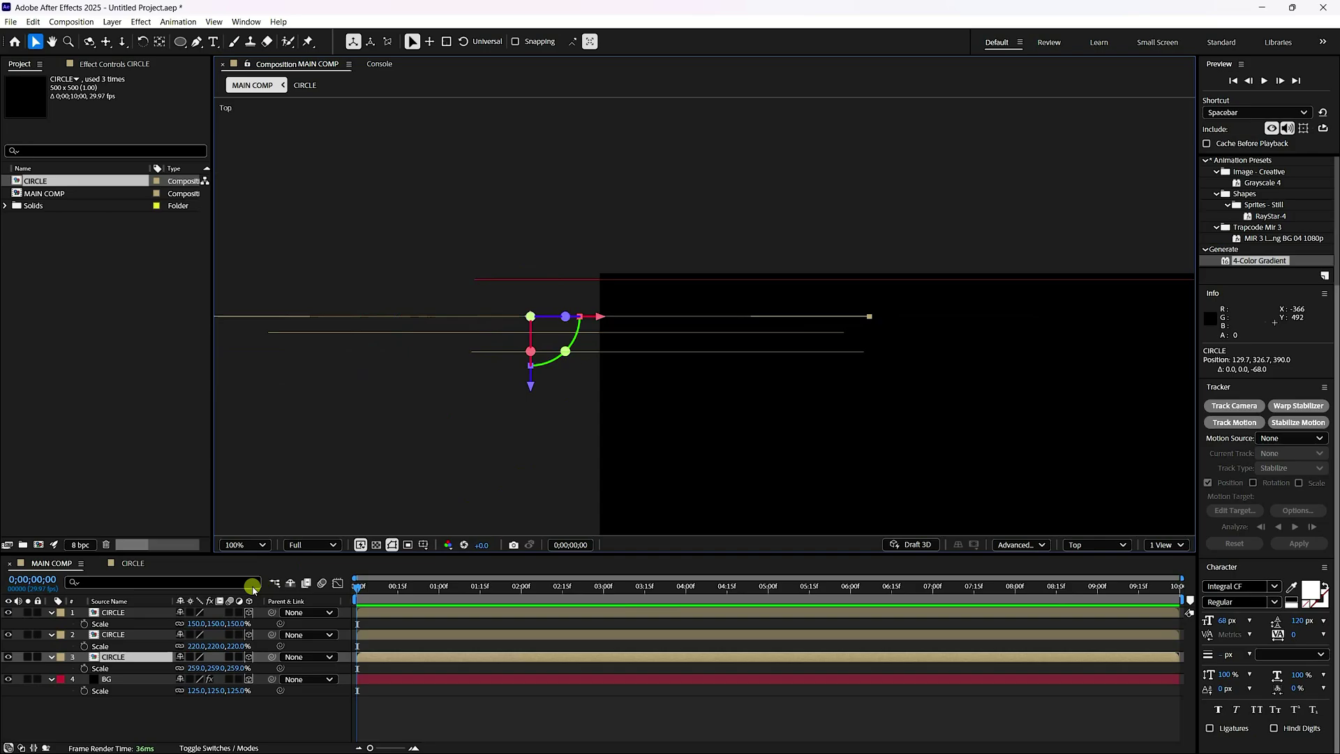
# In the Active Camera view, duplicate the three CIRCLE layers and move the copies about 2061 px along X to the frame's right edge
pyautogui.click(1097, 545)
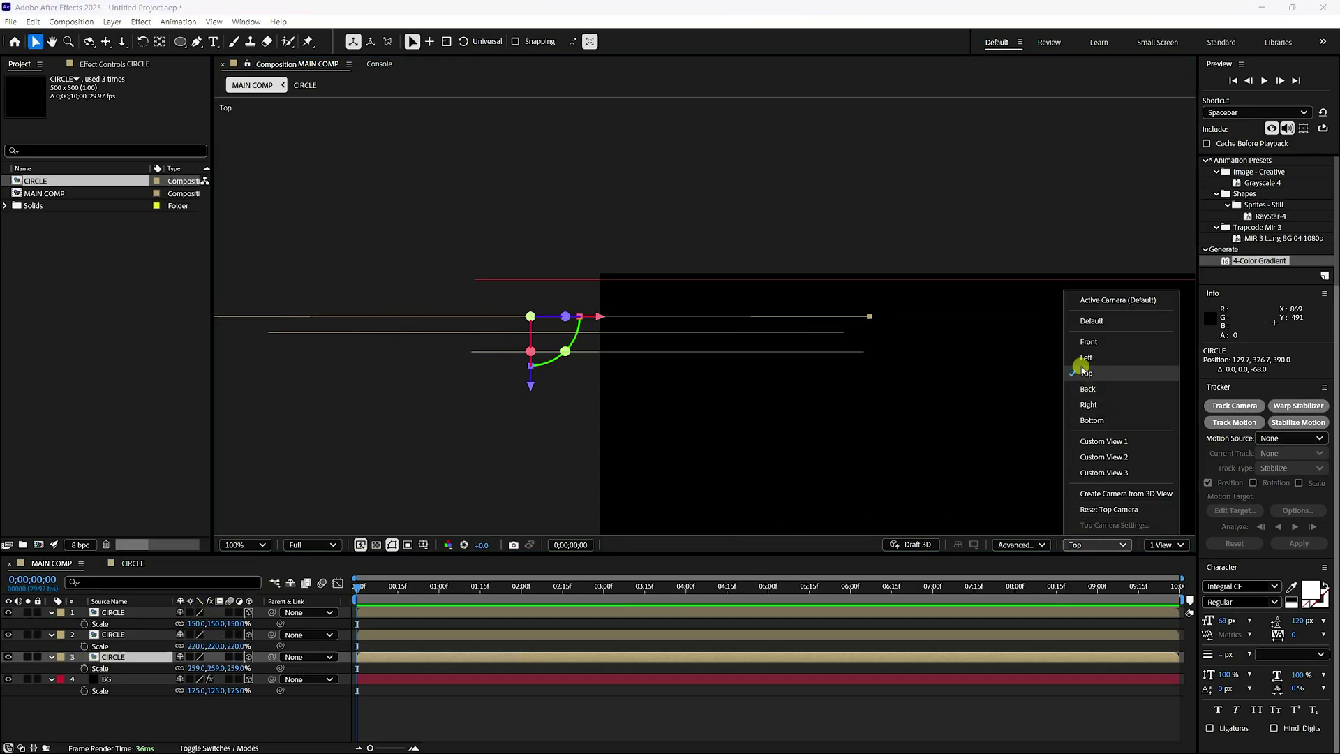
pyautogui.click(1097, 300)
pyautogui.scroll(3, 840, 302)
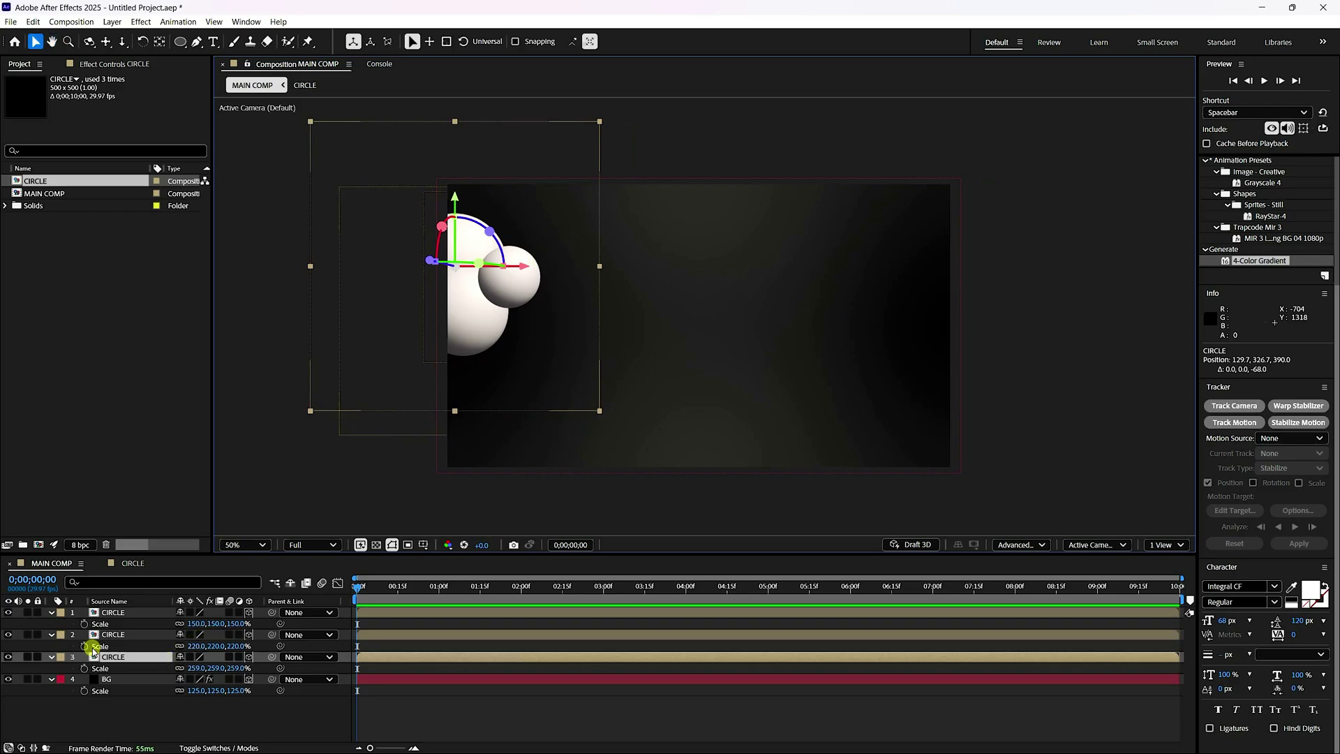
pyautogui.keyDown('shift'); pyautogui.click(113, 635); pyautogui.keyUp('shift')
pyautogui.keyDown('shift'); pyautogui.click(114, 614); pyautogui.keyUp('shift')
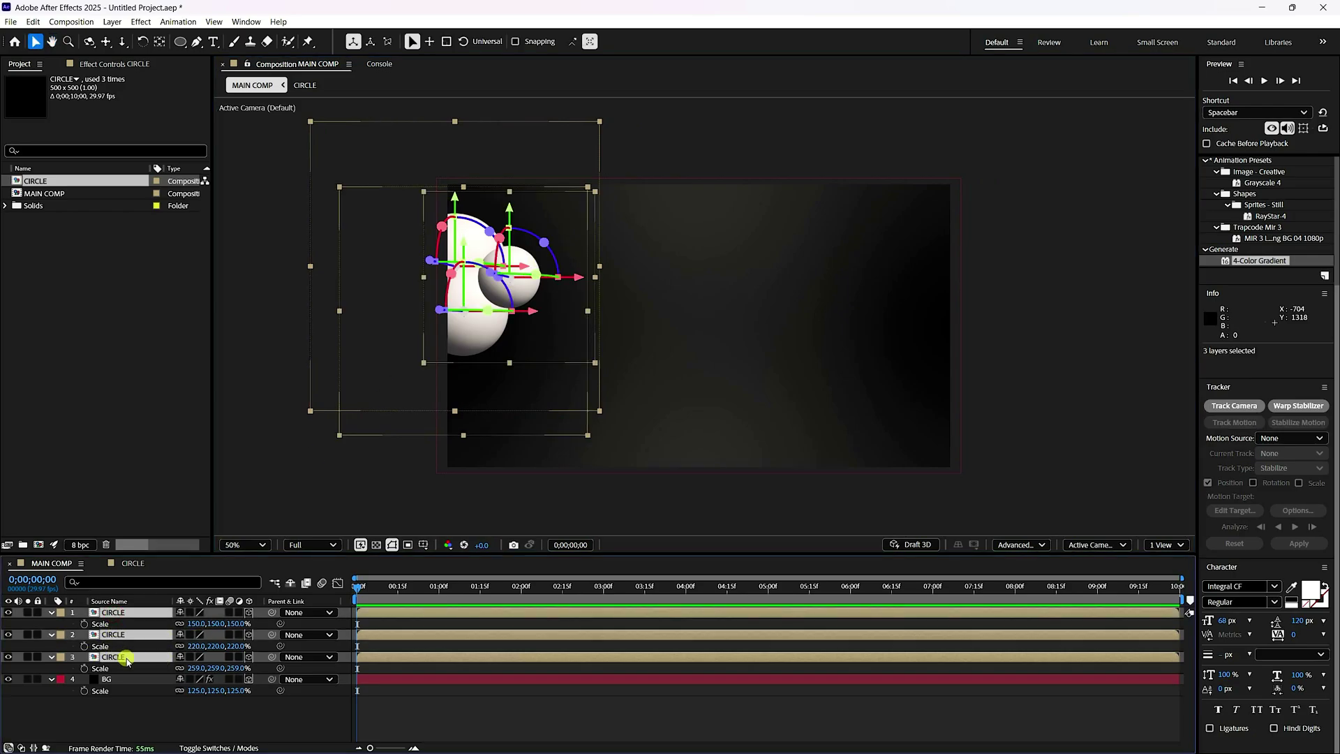
pyautogui.click(53, 614)
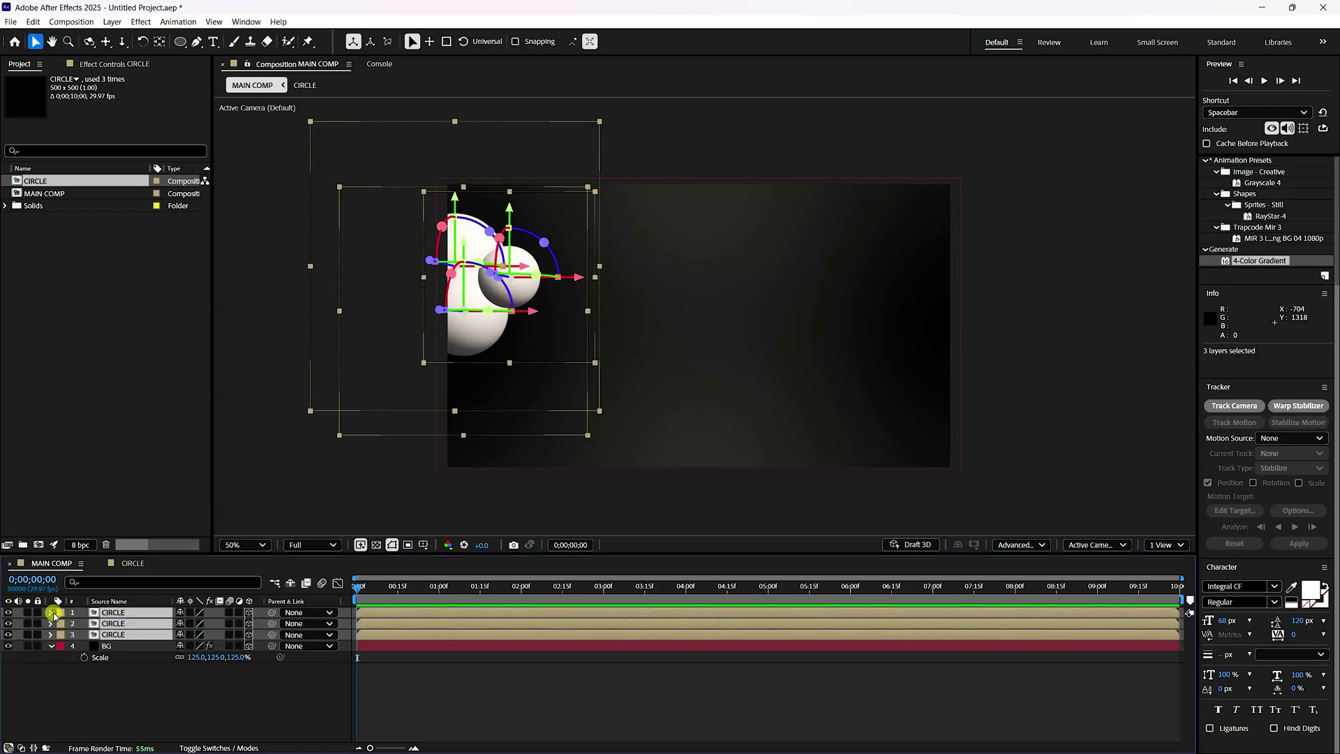
pyautogui.hotkey('ctrl', 'd')
pyautogui.moveTo(587, 276); pyautogui.dragTo(1062, 300)
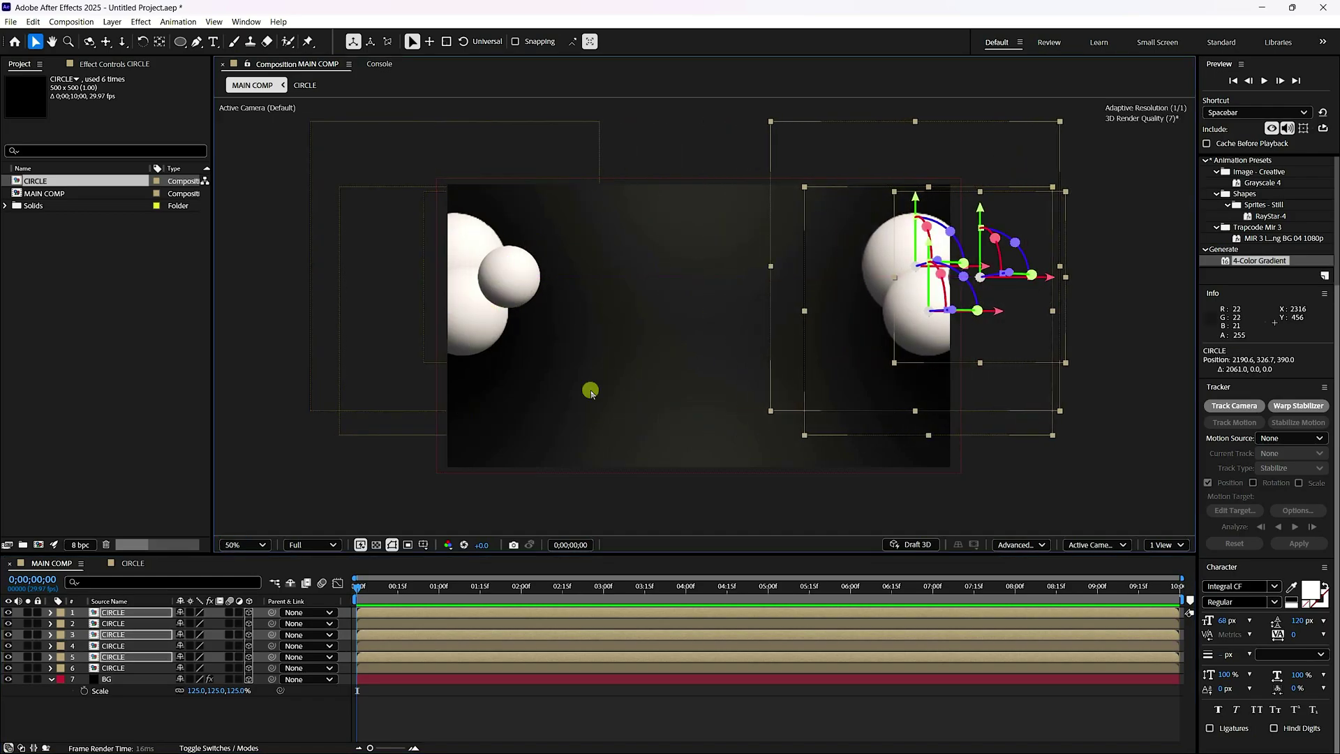
# Group the three duplicated CIRCLE layers below the originals in the layer stack, just above BG
pyautogui.click(126, 647)
pyautogui.keyDown('shift'); pyautogui.click(124, 668); pyautogui.keyUp('shift')
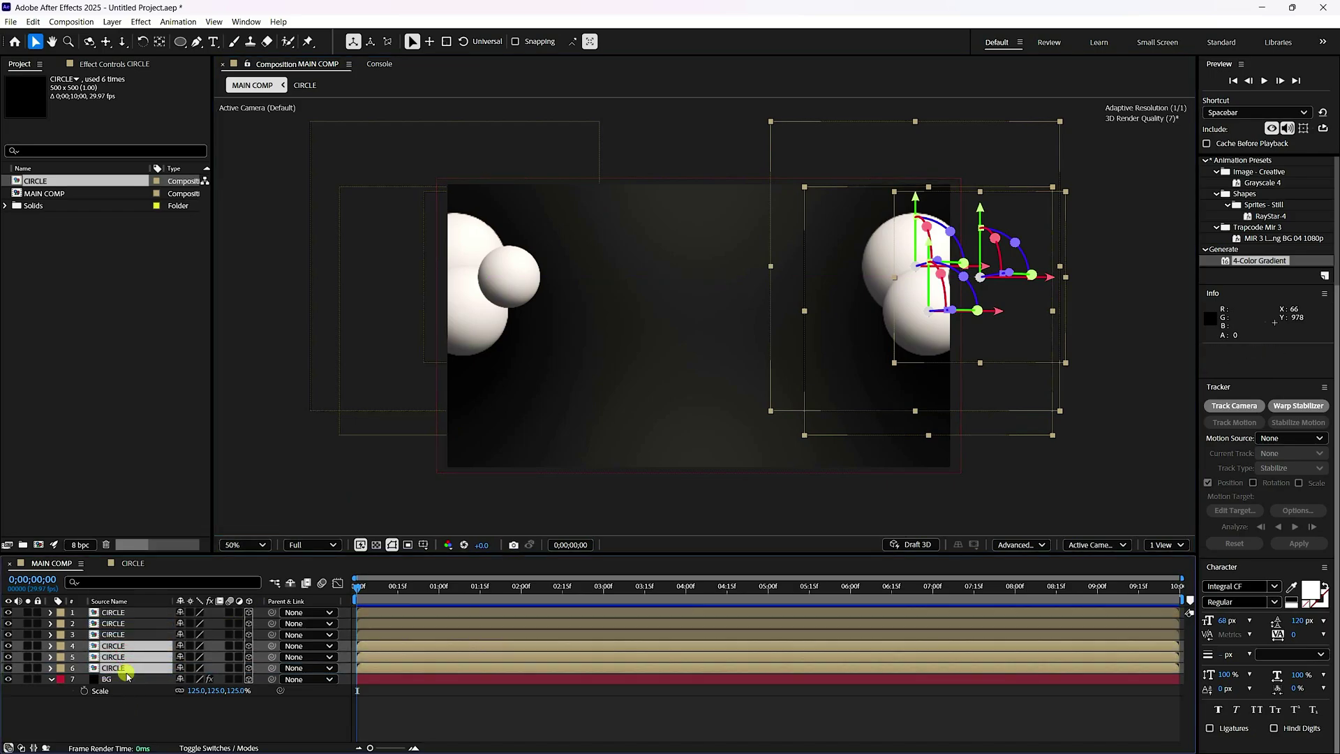
pyautogui.click(132, 724)
# Move the smallest sphere of the right cluster inward and up to about X 1668, Y 228
pyautogui.click(111, 646)
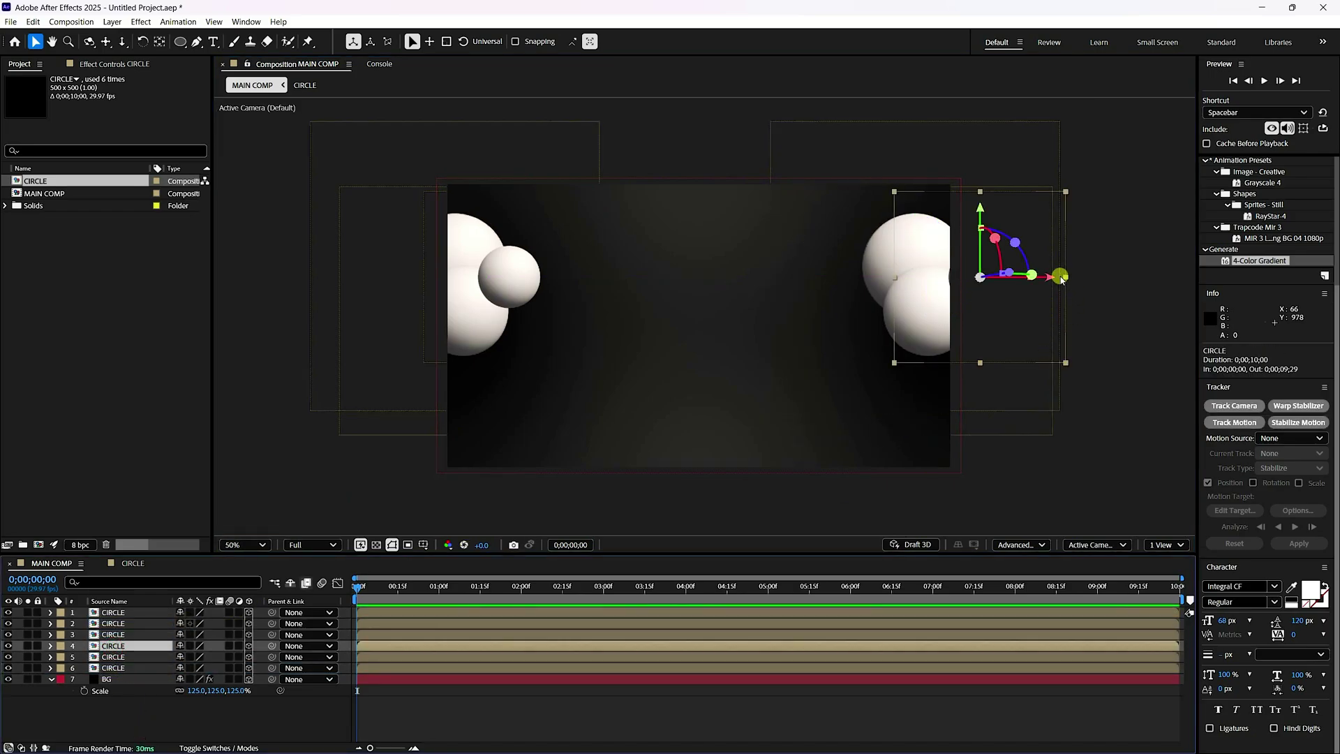
pyautogui.moveTo(1053, 274); pyautogui.dragTo(934, 283)
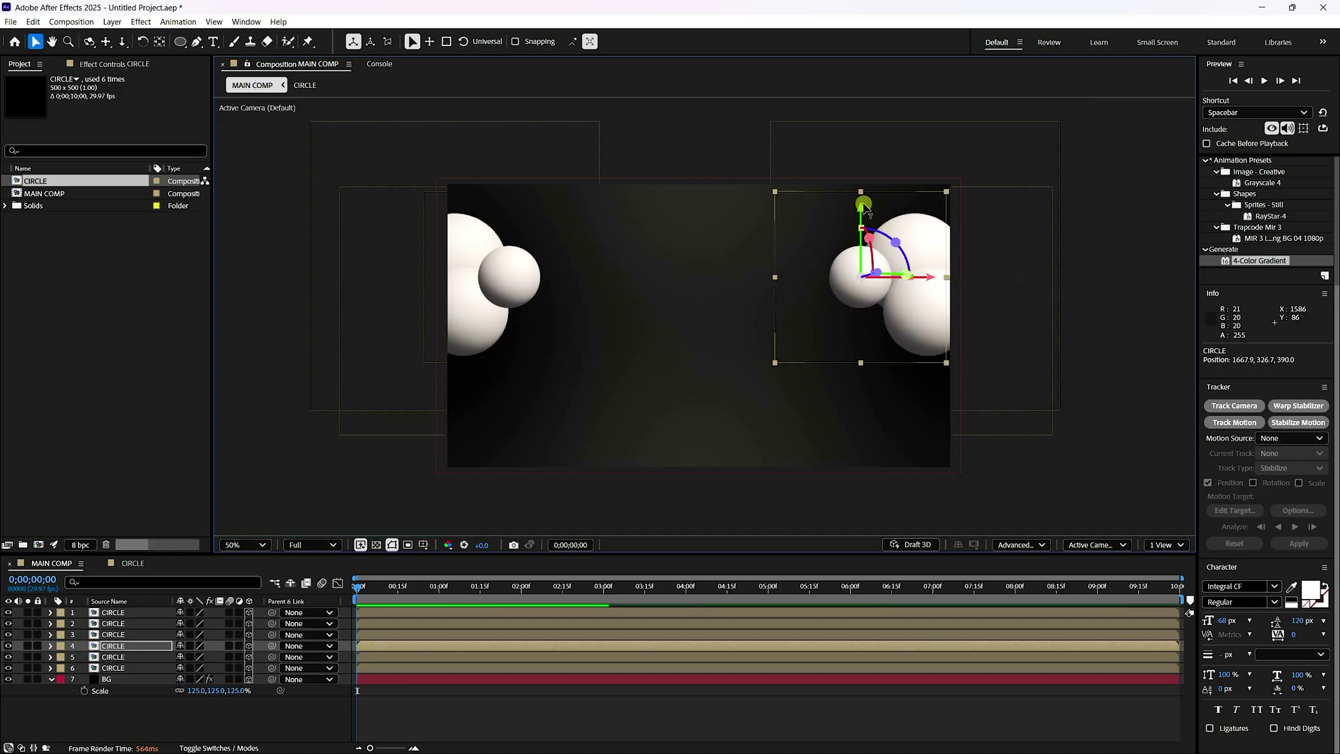
pyautogui.moveTo(867, 204); pyautogui.dragTo(867, 184)
pyautogui.click(285, 723)
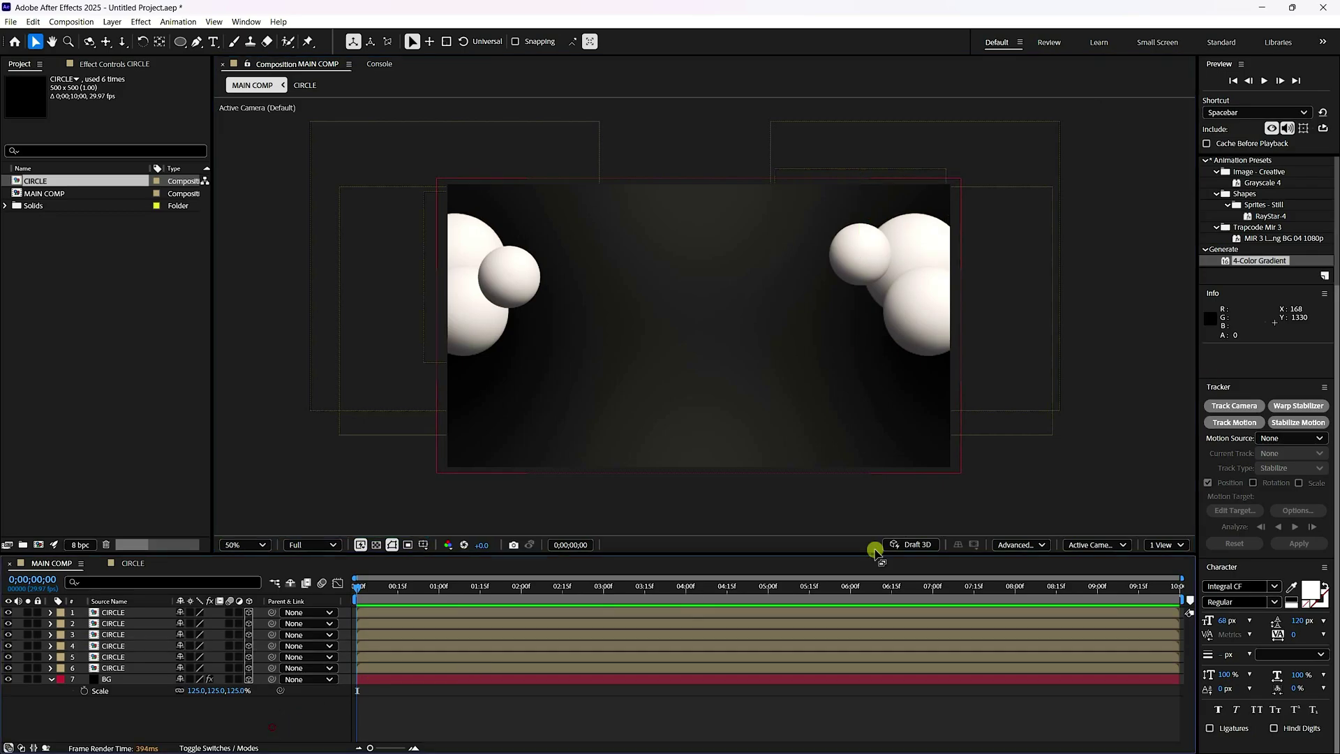
# Examine the depth arrangement of both sphere clusters in the Top view, and return to the Active Camera view
pyautogui.click(1099, 545)
pyautogui.click(1086, 373)
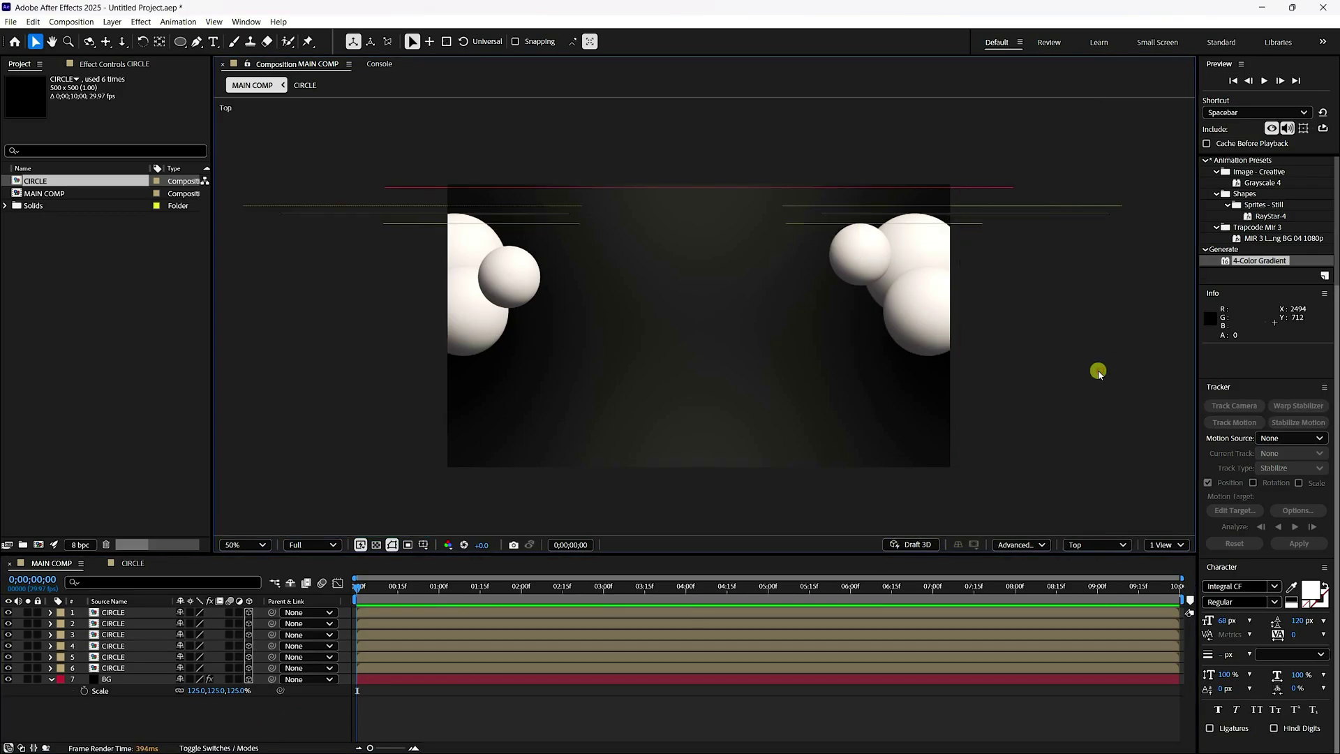
pyautogui.press('h')
pyautogui.moveTo(760, 284); pyautogui.dragTo(732, 325)
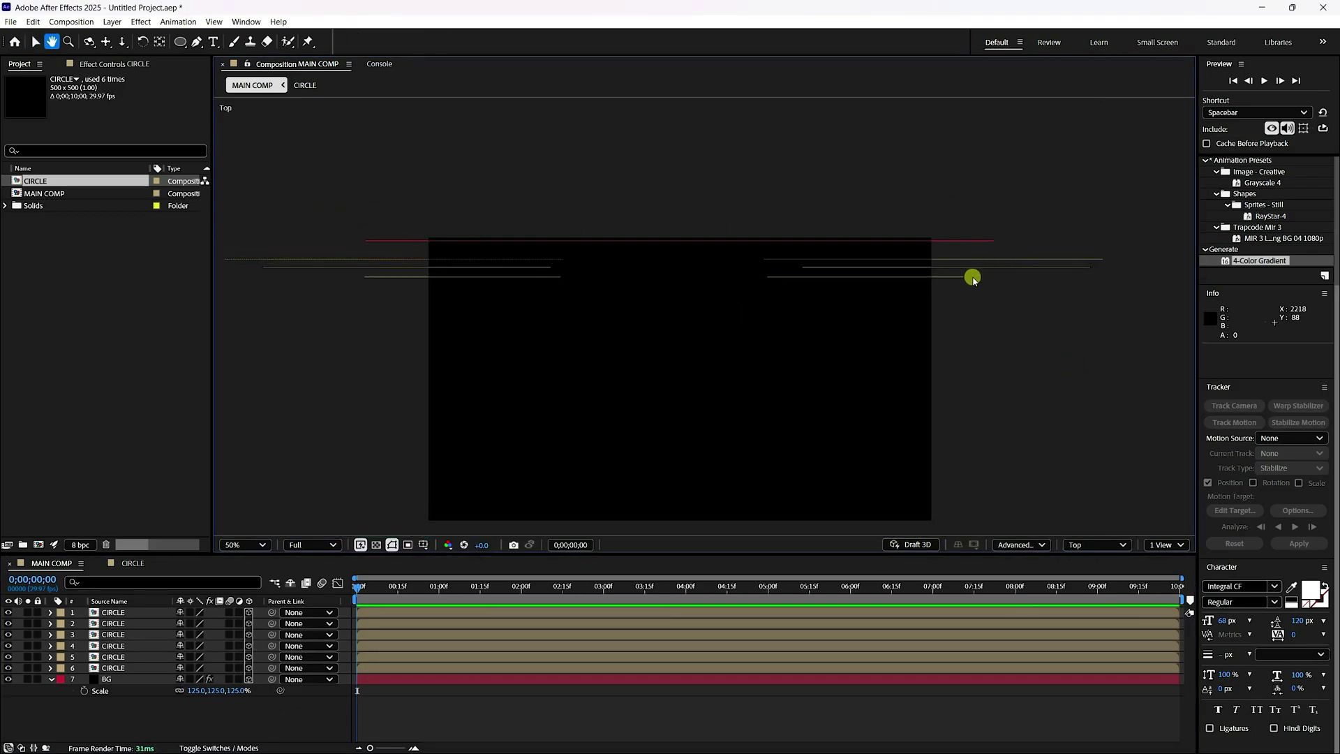
pyautogui.press('v')
pyautogui.press('.')
pyautogui.press('.')
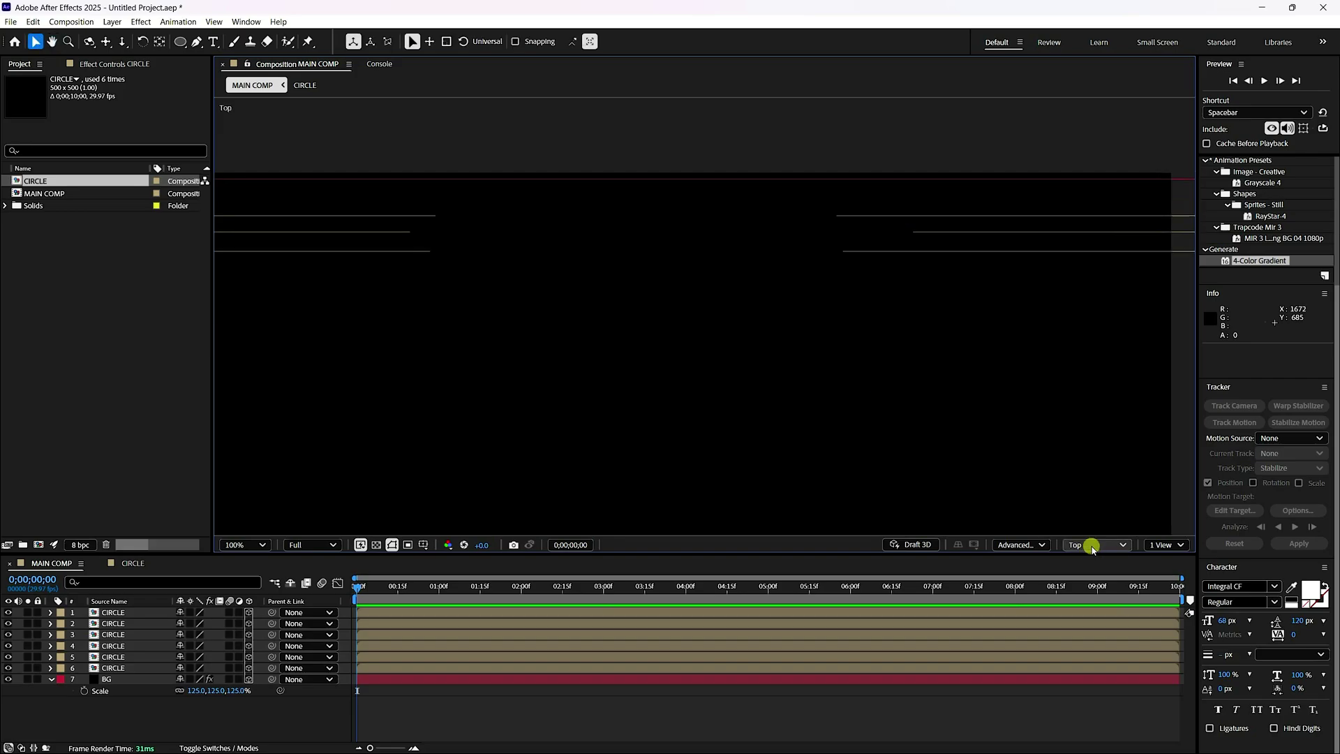
pyautogui.click(1092, 549)
pyautogui.click(1095, 300)
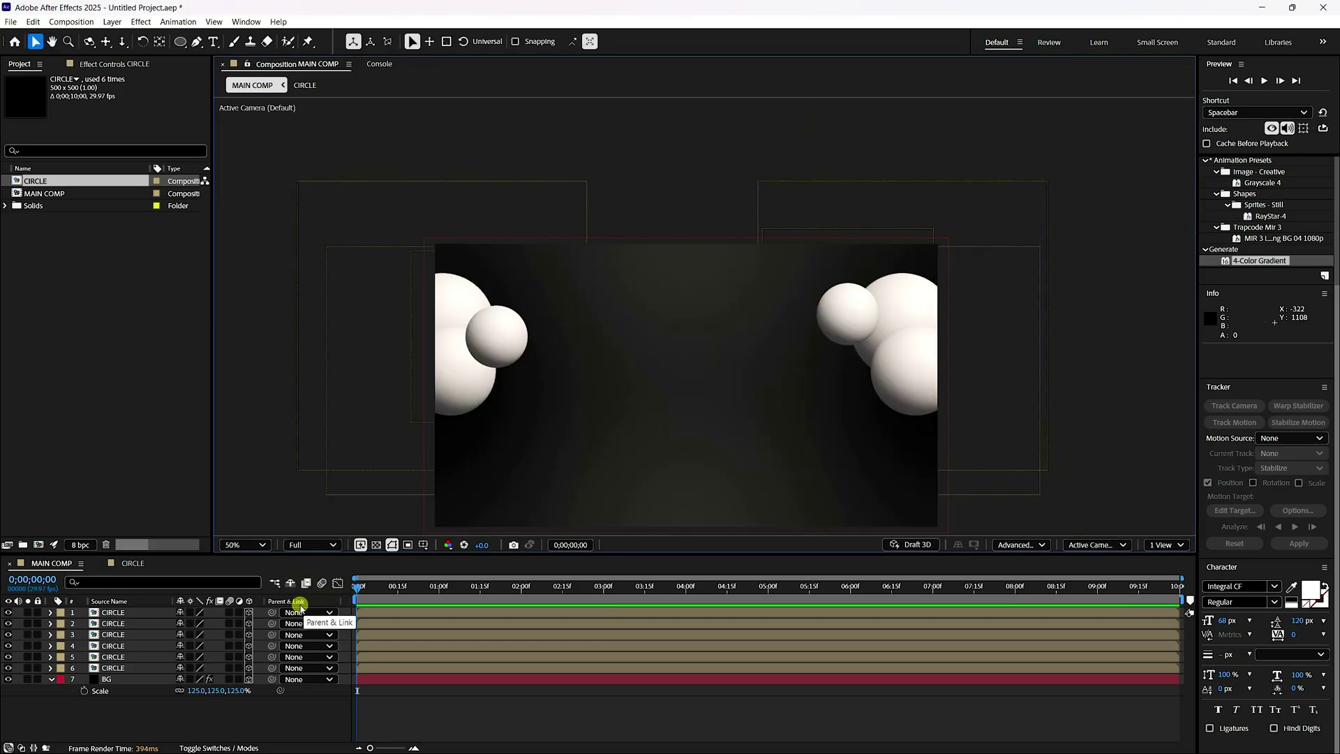
# Add a Position keyframe at 4 seconds to all six CIRCLE layers
pyautogui.click(686, 587)
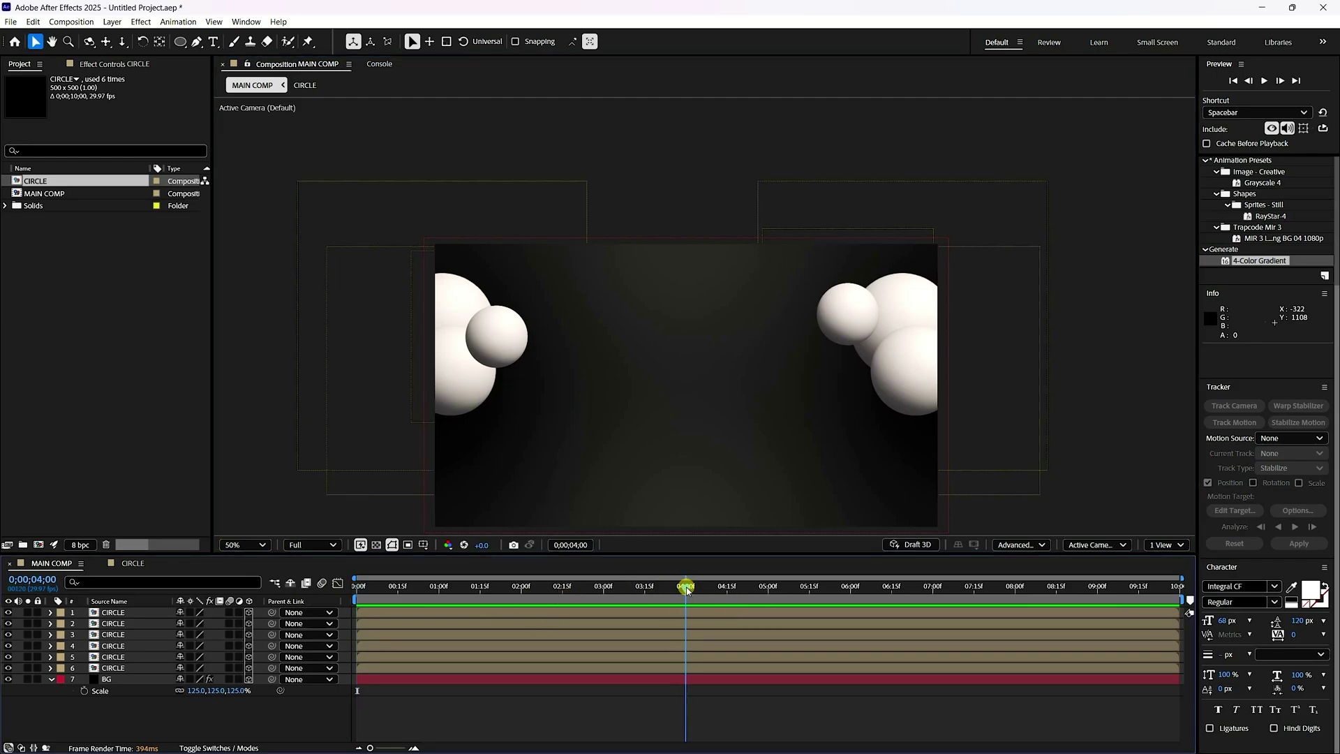
pyautogui.moveTo(678, 552); pyautogui.dragTo(682, 525)
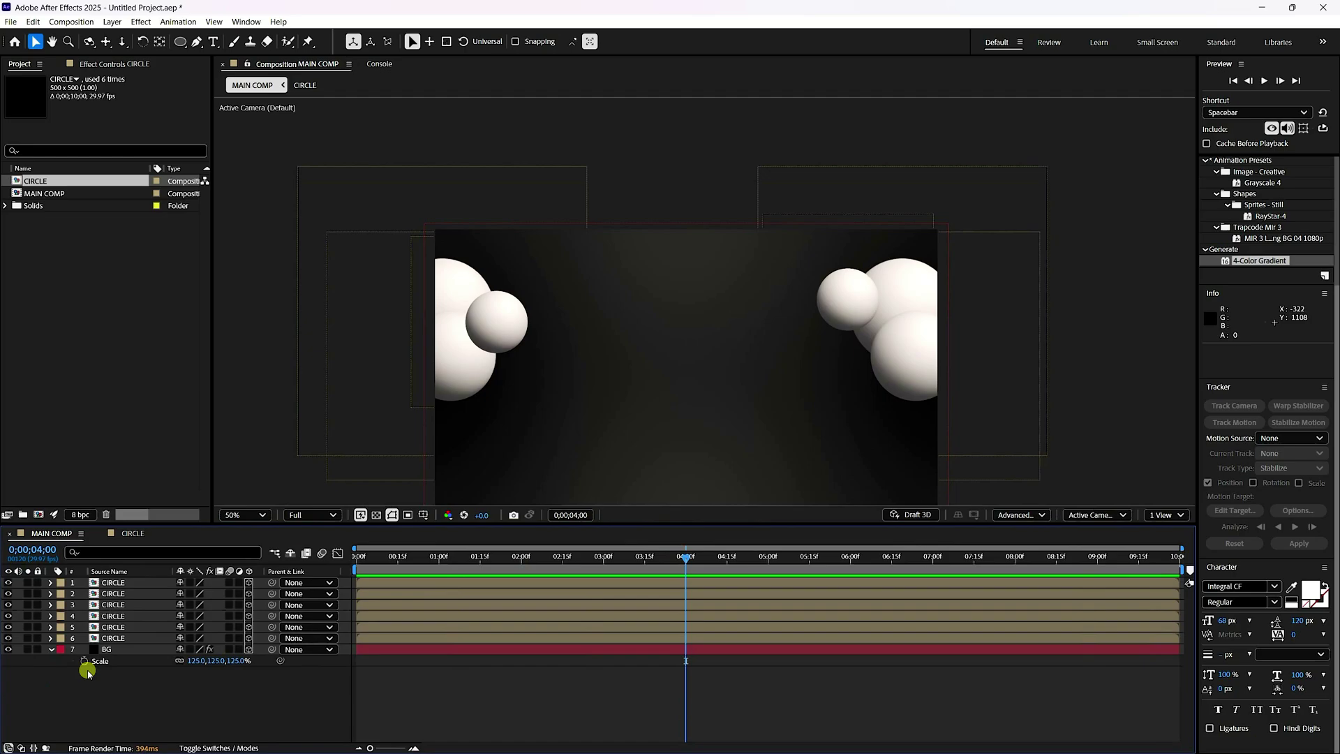
pyautogui.click(115, 641)
pyautogui.keyDown('shift'); pyautogui.click(115, 582); pyautogui.keyUp('shift')
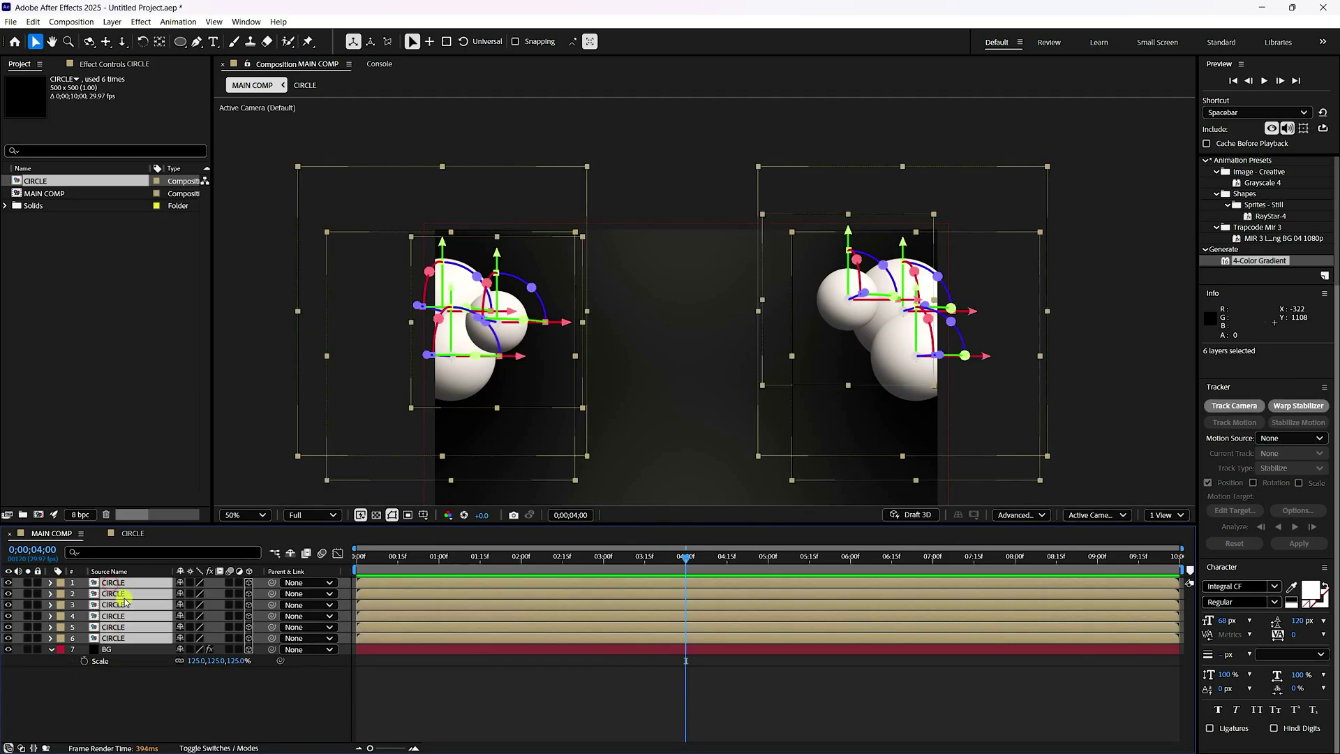
pyautogui.hotkey('alt', 'shift', 'p')
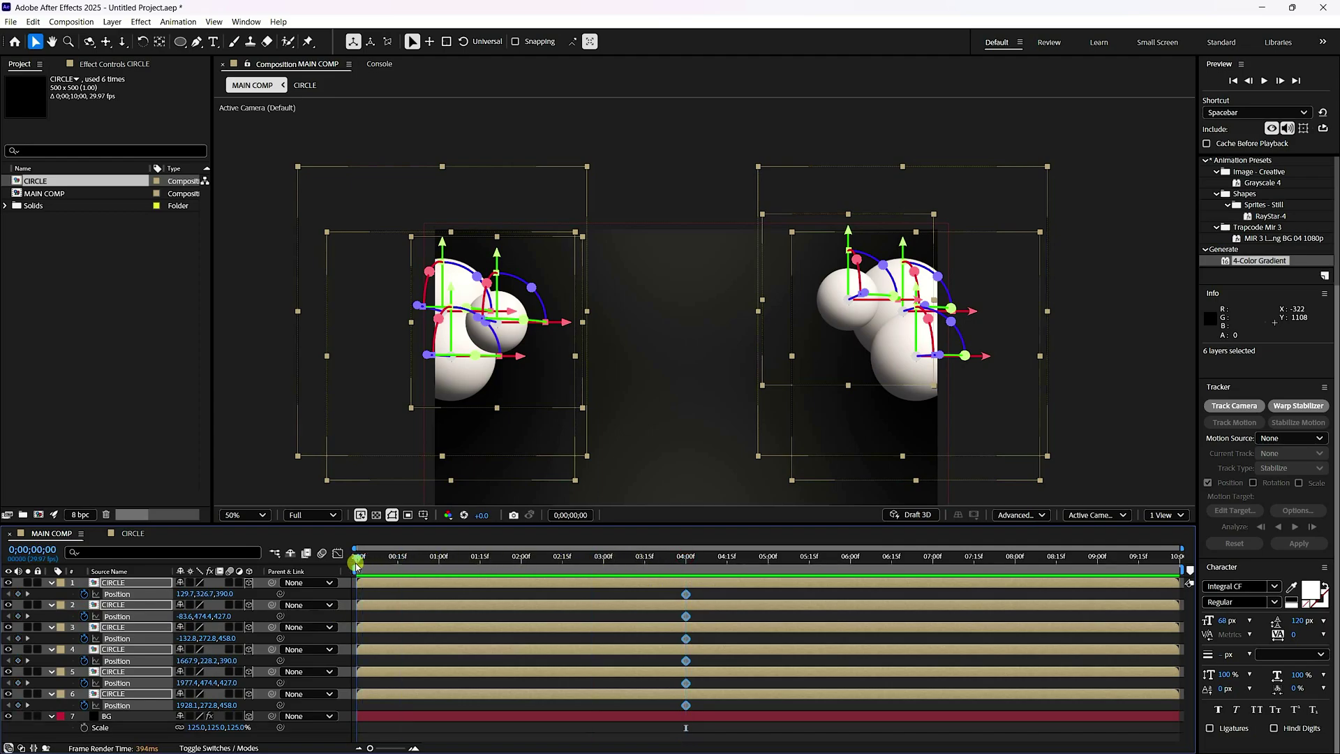
# At 0 seconds, move all six spheres down about 1209 px below the frame to keyframe their starting positions
pyautogui.scroll(-2, 570, 262)
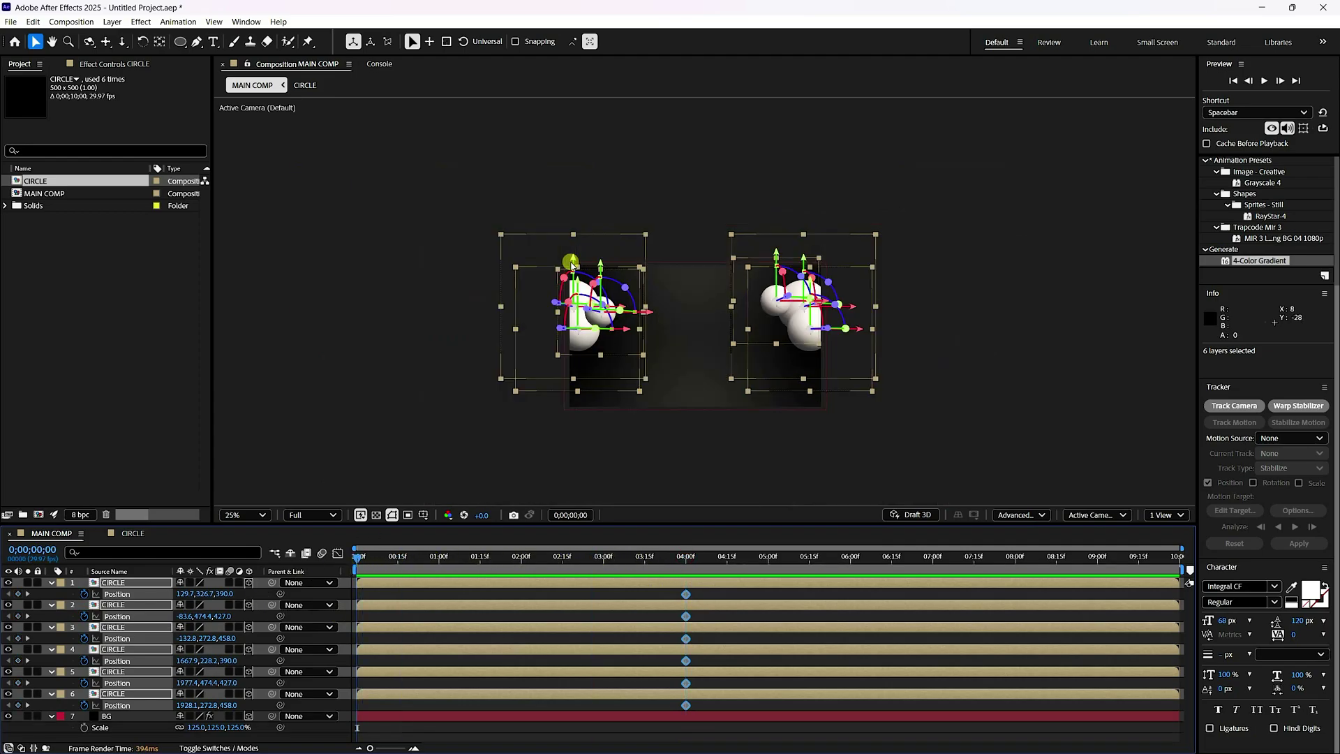
pyautogui.press('h')
pyautogui.press('v')
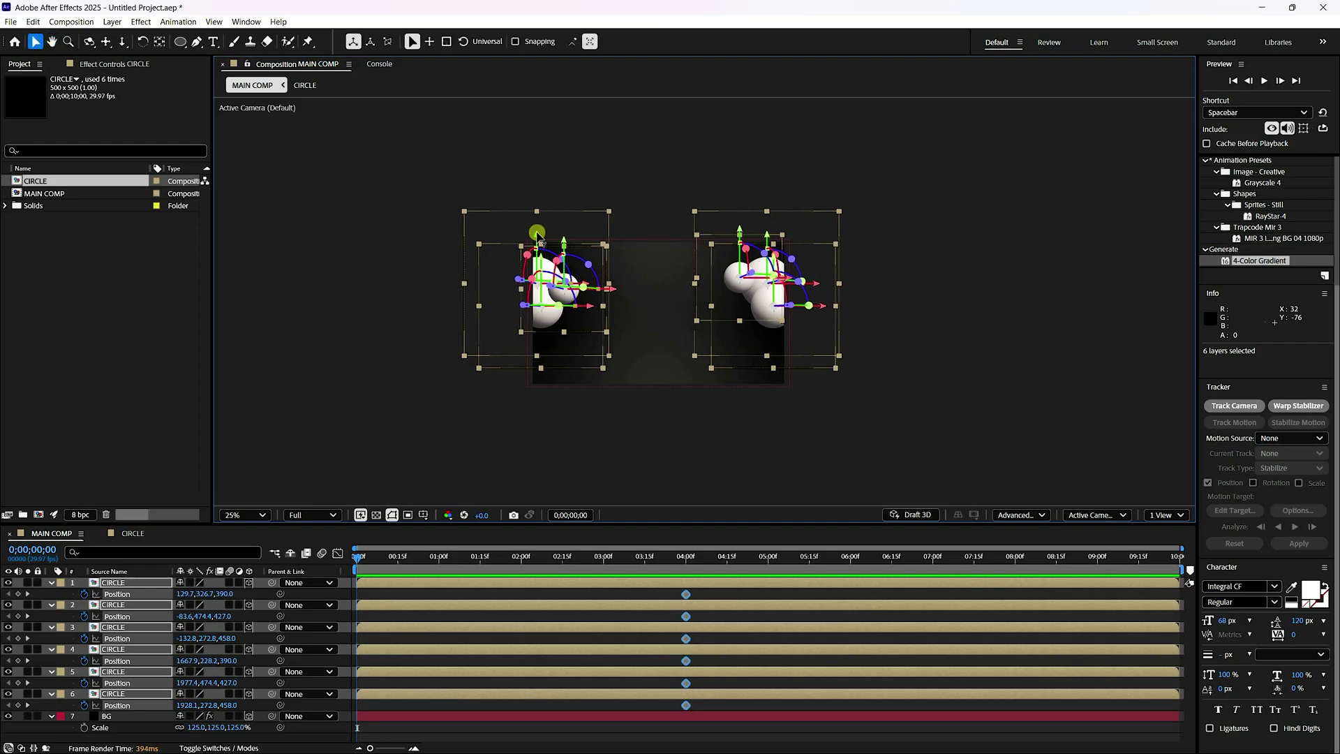
pyautogui.moveTo(538, 264); pyautogui.dragTo(526, 375)
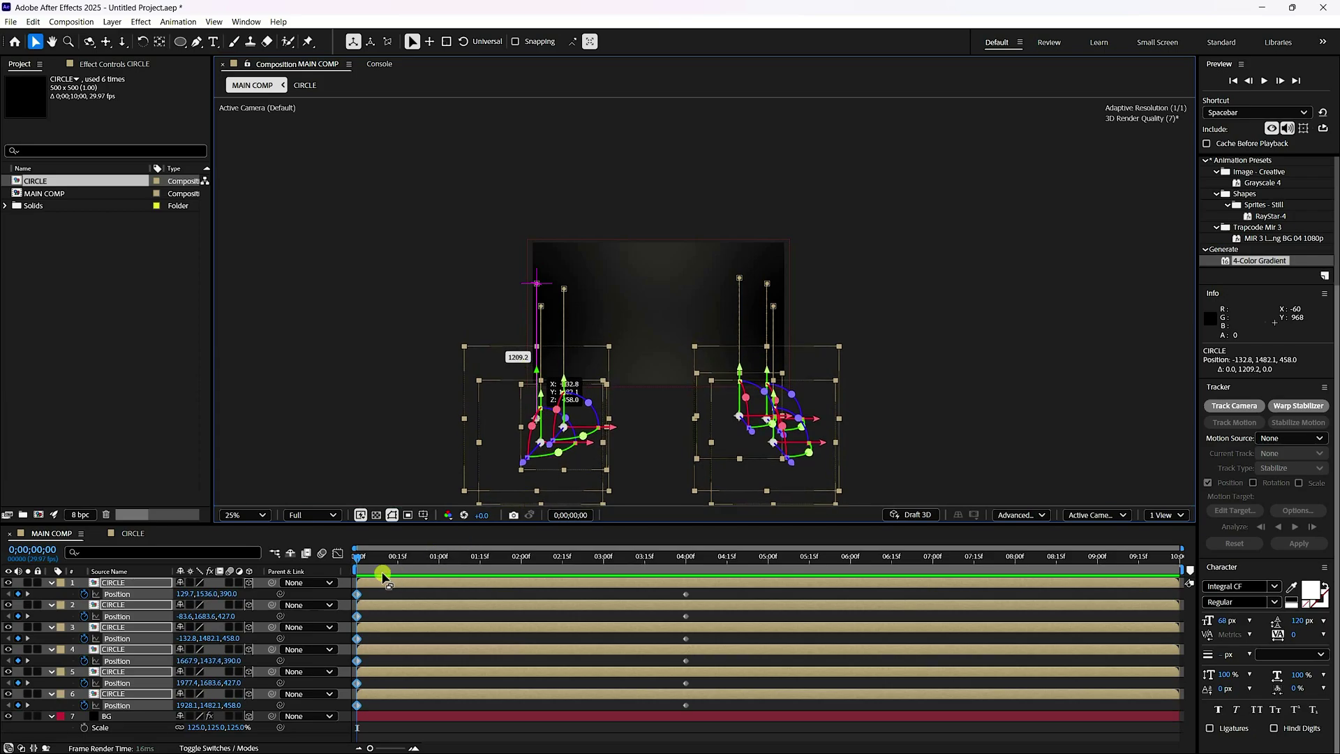
pyautogui.moveTo(382, 574); pyautogui.dragTo(383, 573)
# Preview the spheres' rising animation with the composition view magnification set to Fit up to 100%
pyautogui.click(1269, 81)
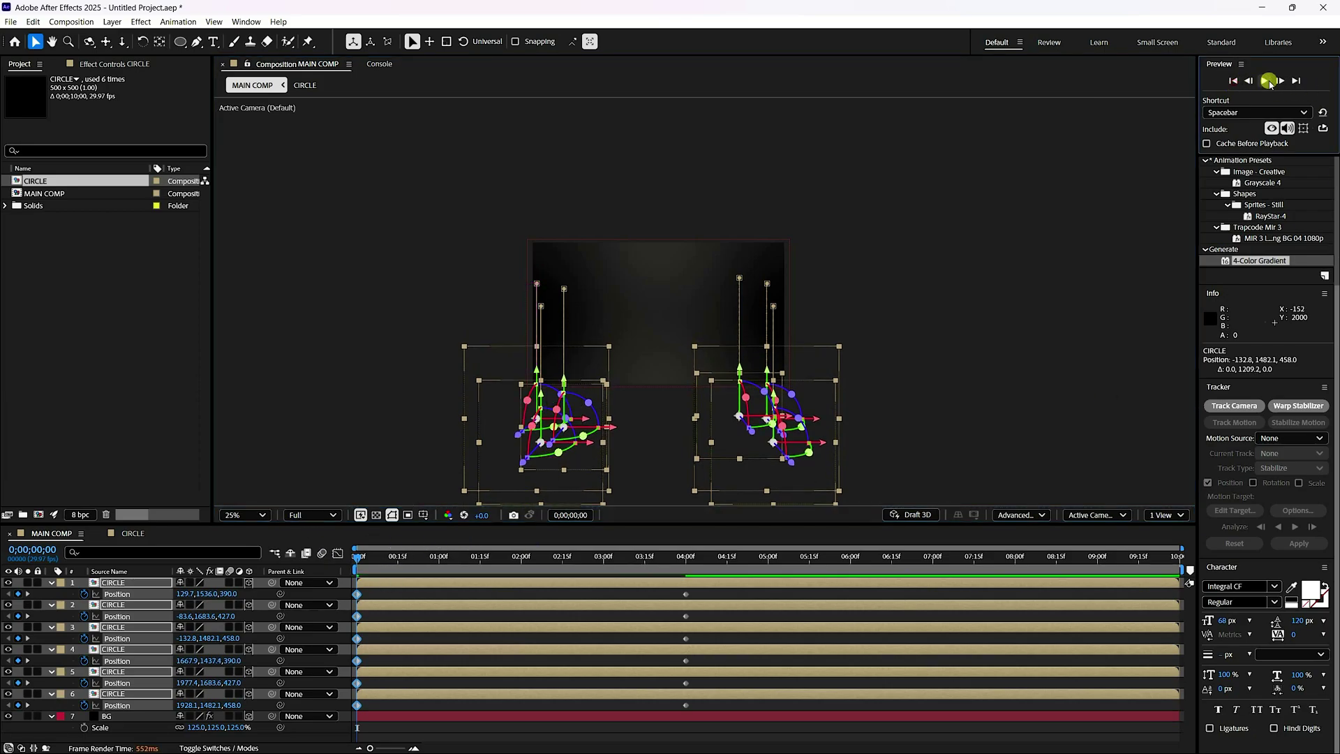
pyautogui.click(245, 514)
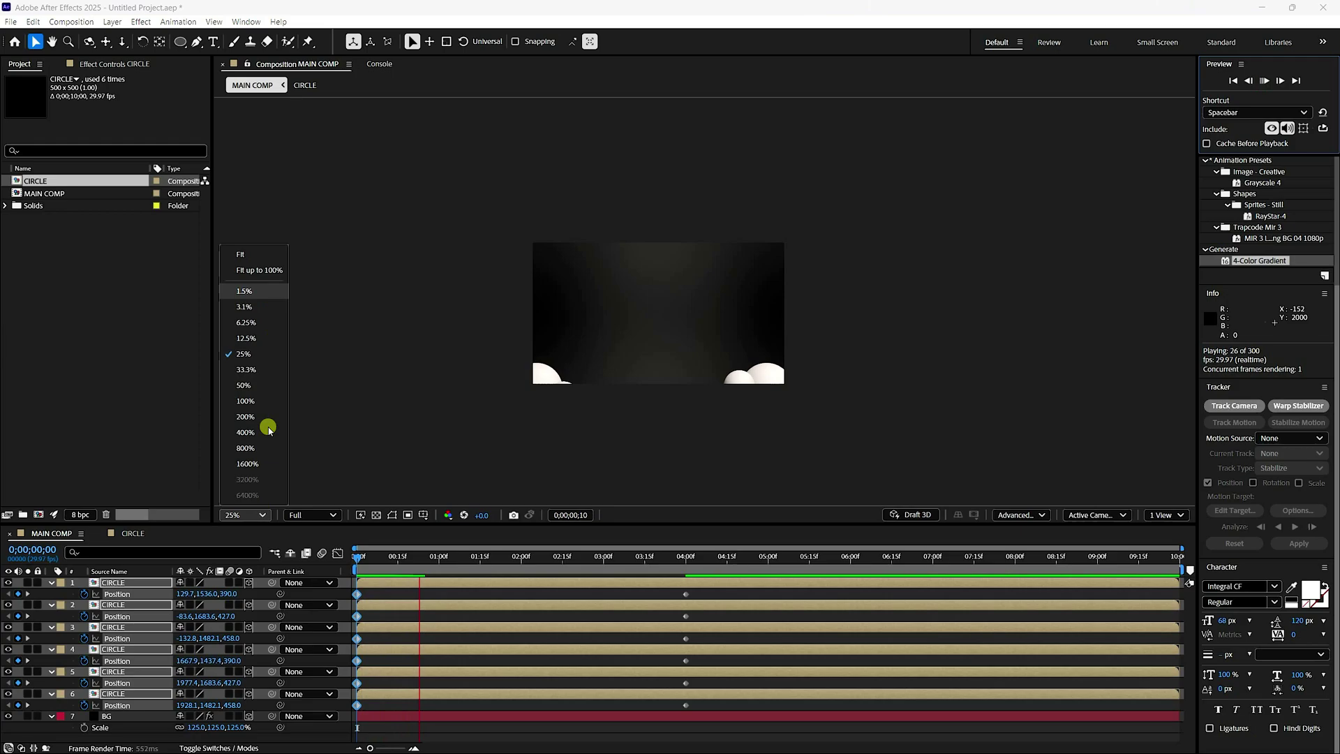
pyautogui.click(264, 270)
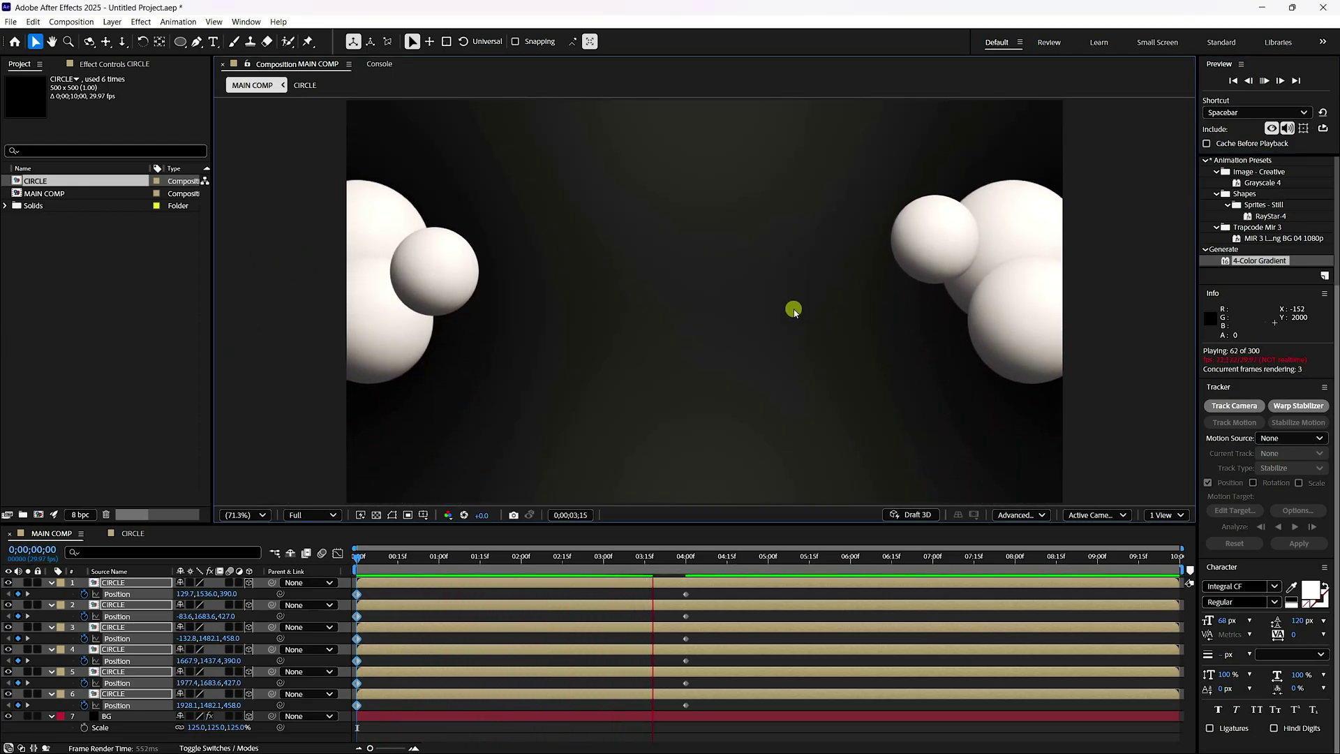
pyautogui.press('space')
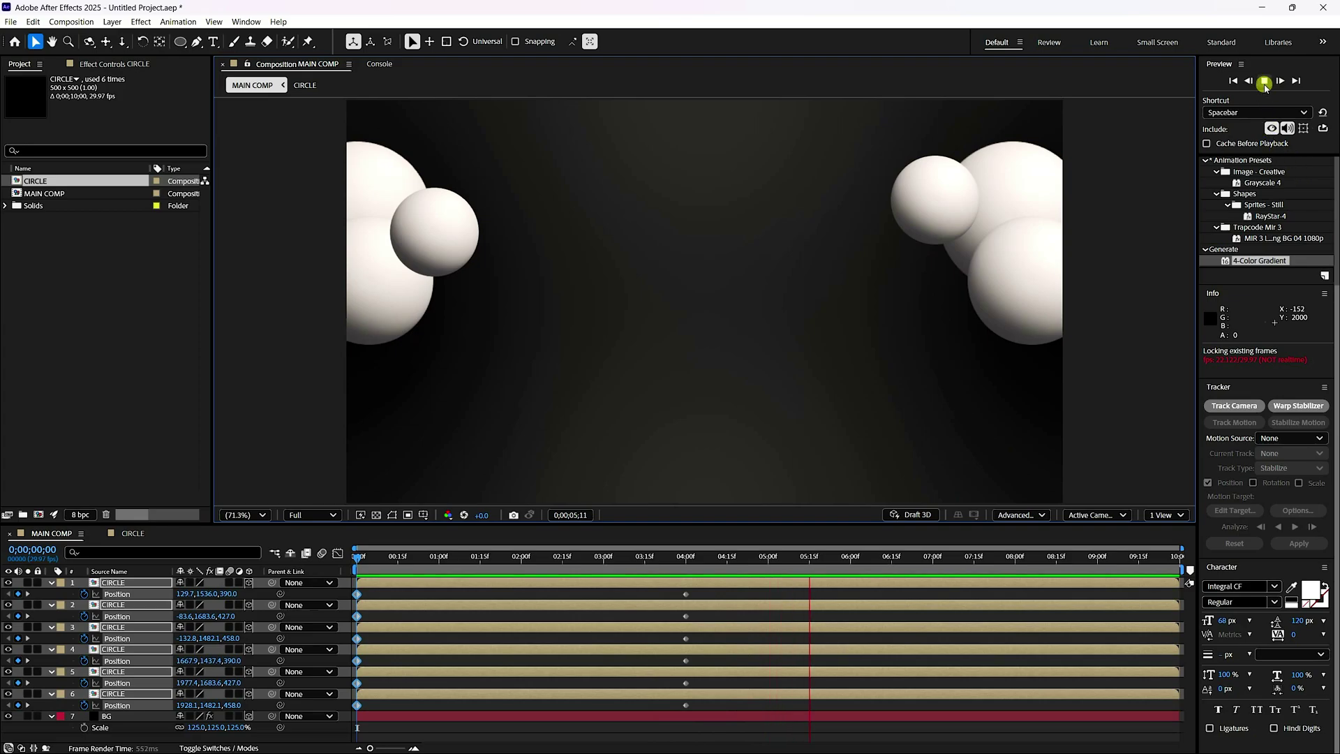
# Apply Easy Ease to all CIRCLE Position keyframes and stretch the speed graph's incoming handle at 4 seconds back almost to the start
pyautogui.moveTo(705, 593); pyautogui.dragTo(355, 717)
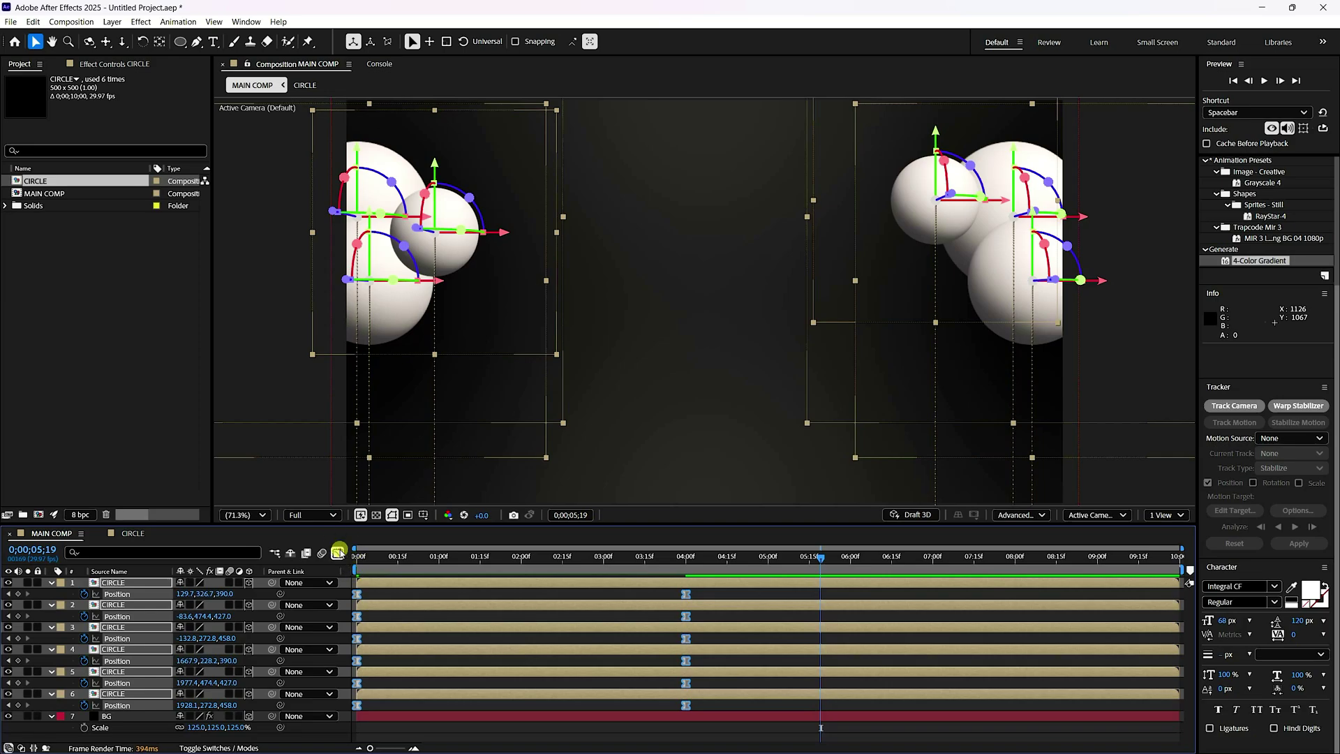
pyautogui.click(338, 552)
pyautogui.moveTo(693, 720); pyautogui.dragTo(652, 646)
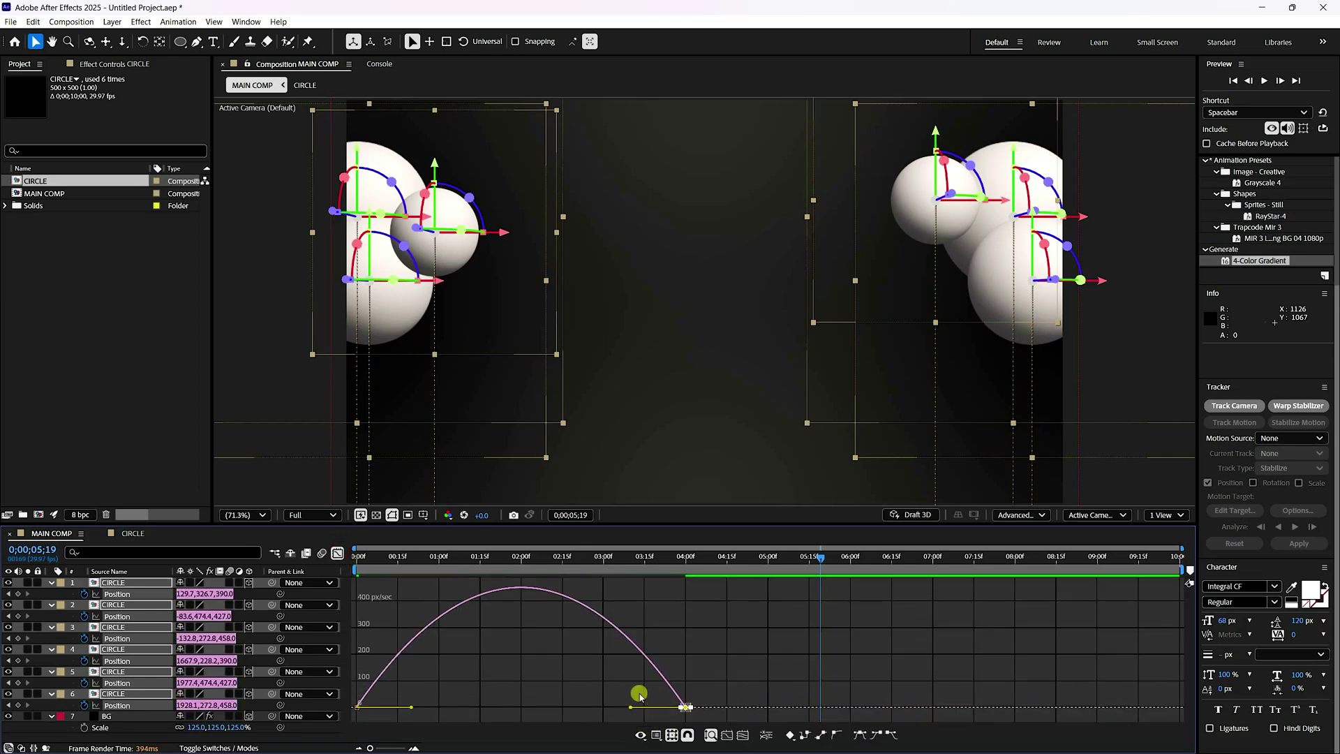
pyautogui.click(307, 552)
pyautogui.moveTo(631, 708); pyautogui.dragTo(369, 707)
pyautogui.click(338, 553)
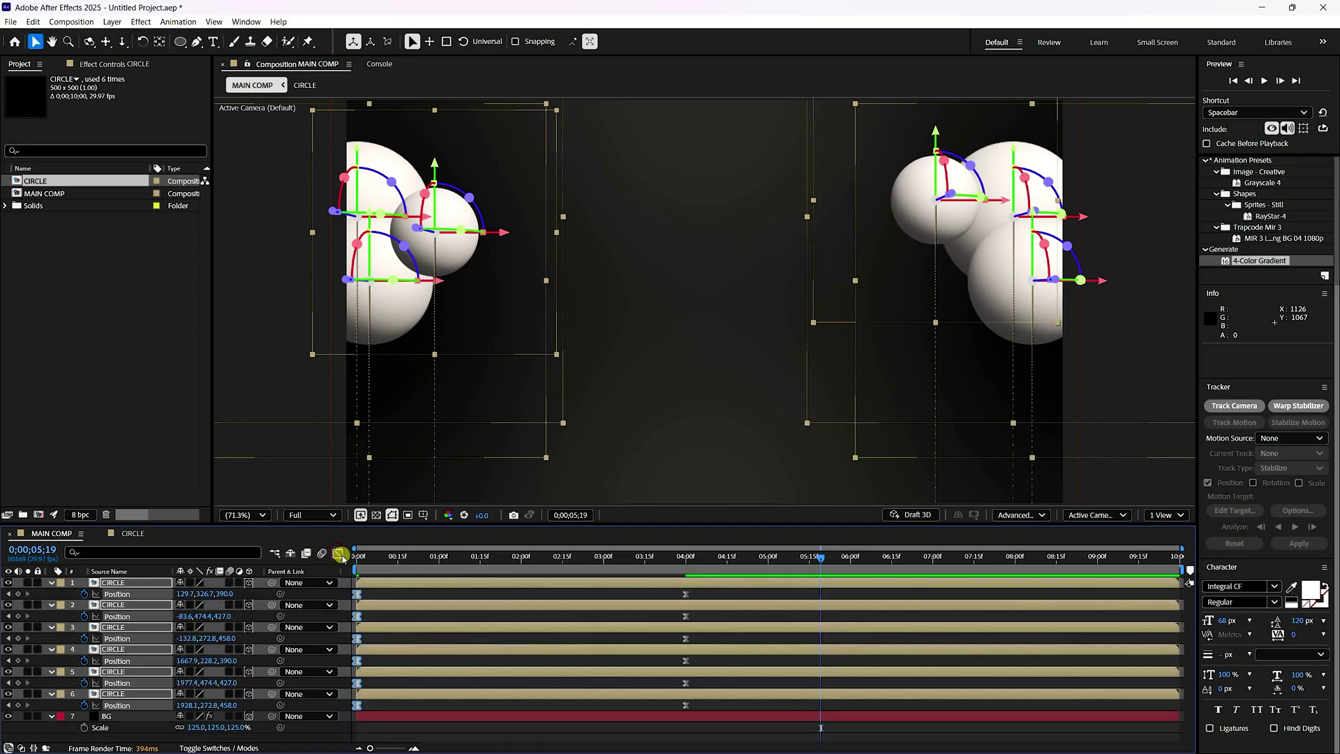
# Preview the eased rising motion of the spheres from the start of the composition
pyautogui.click(1235, 81)
pyautogui.click(1263, 81)
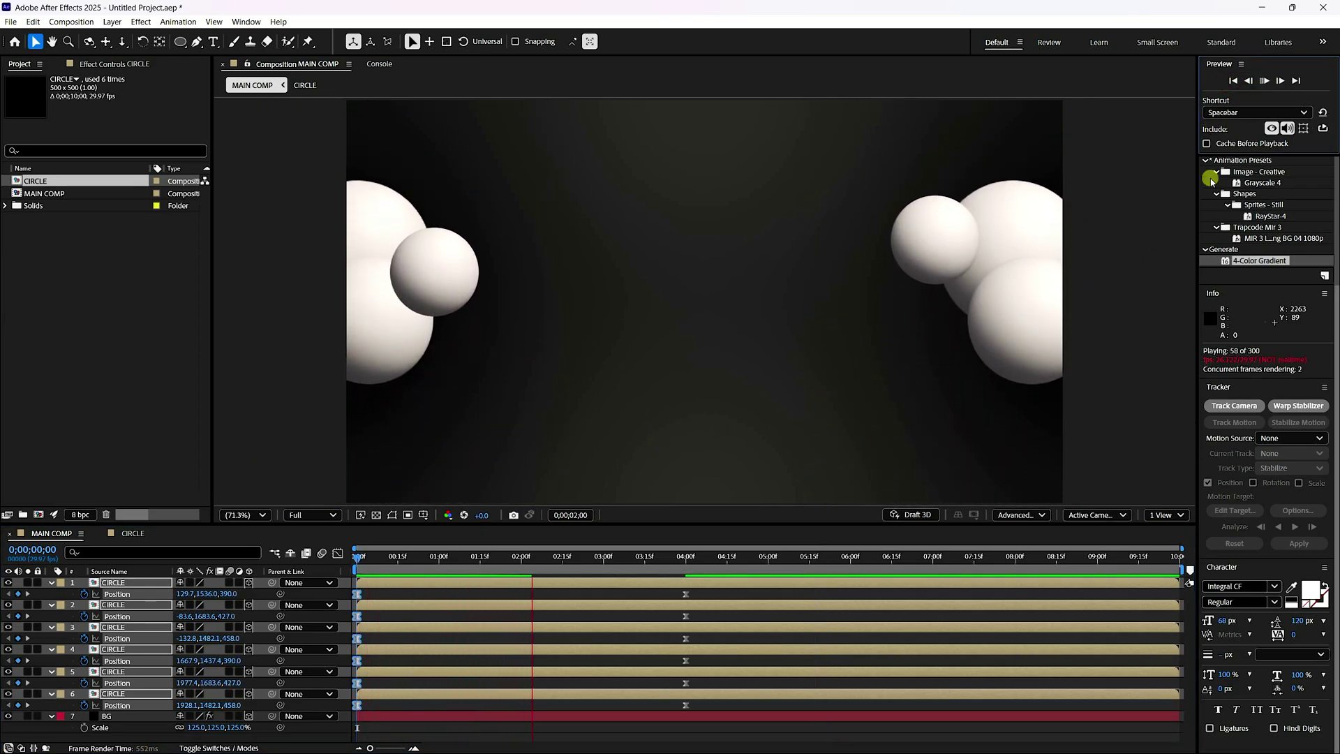
pyautogui.click(1257, 81)
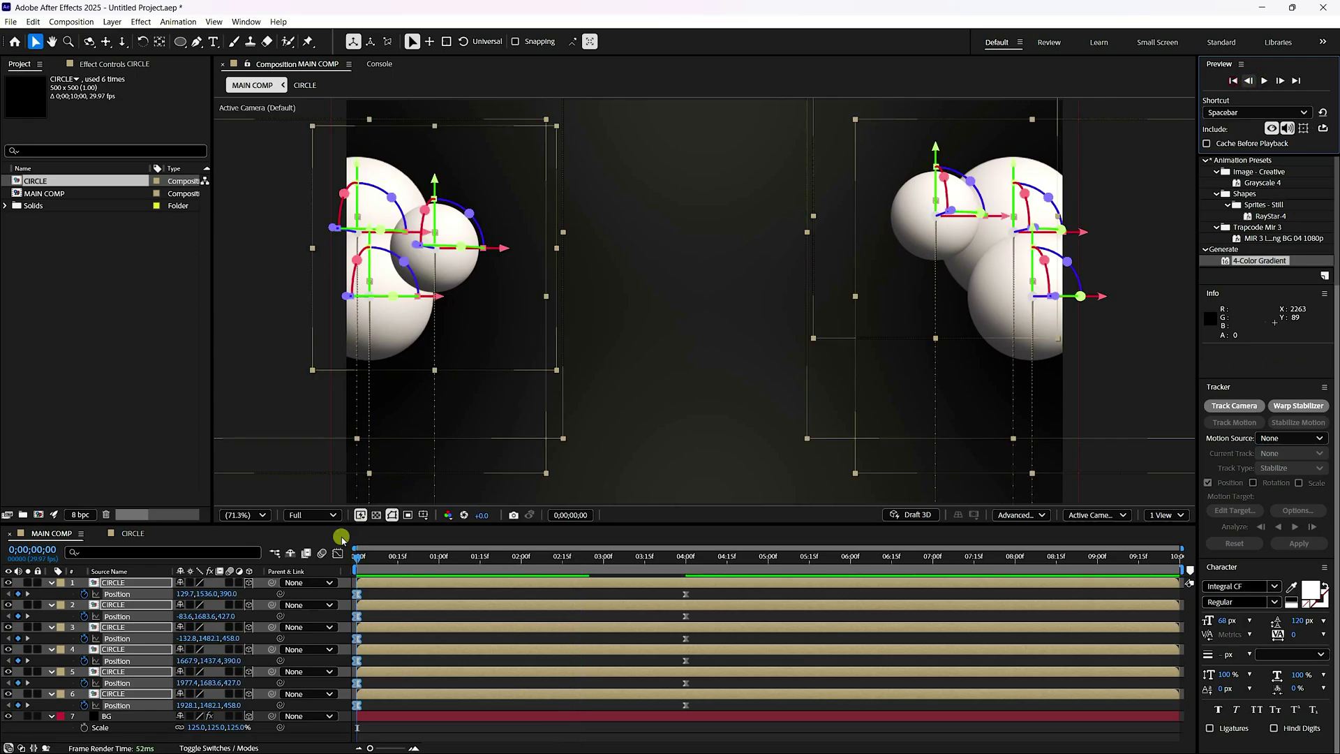
# Collapse the CIRCLE layers and stagger the start times of layers 1 to 5, with layer 1 starting at 0;00;01;06
pyautogui.click(52, 582)
pyautogui.click(178, 704)
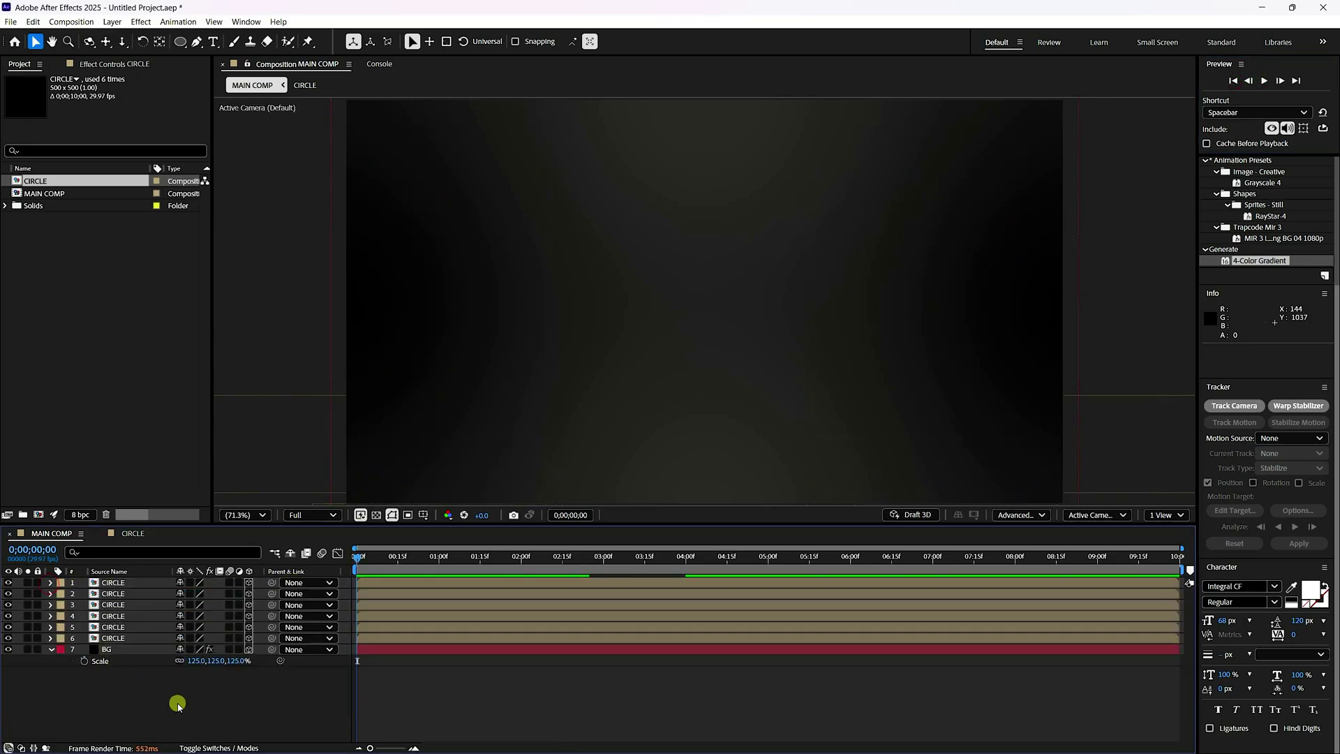
pyautogui.moveTo(390, 523); pyautogui.dragTo(380, 581)
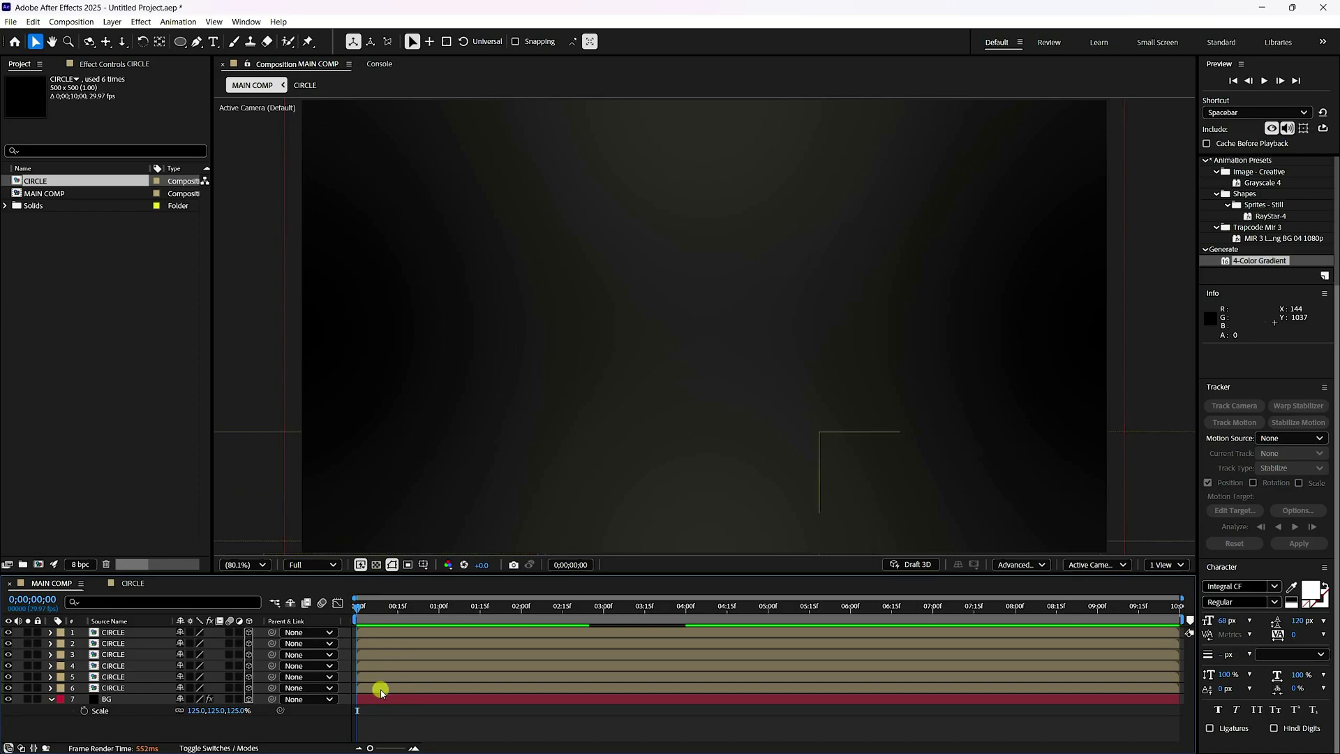
pyautogui.moveTo(379, 676); pyautogui.dragTo(467, 634)
pyautogui.click(388, 663)
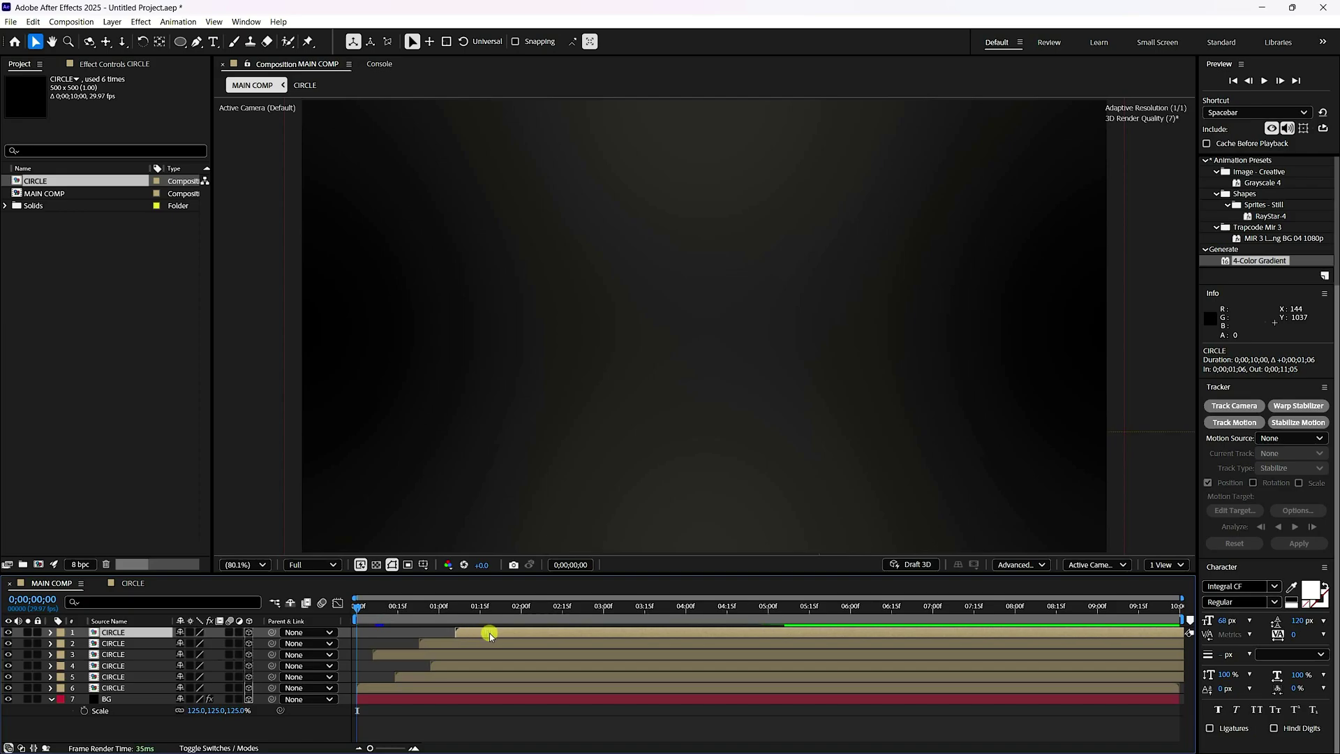
# Preview the staggered rise of the sphere clusters and stop playback
pyautogui.click(1264, 80)
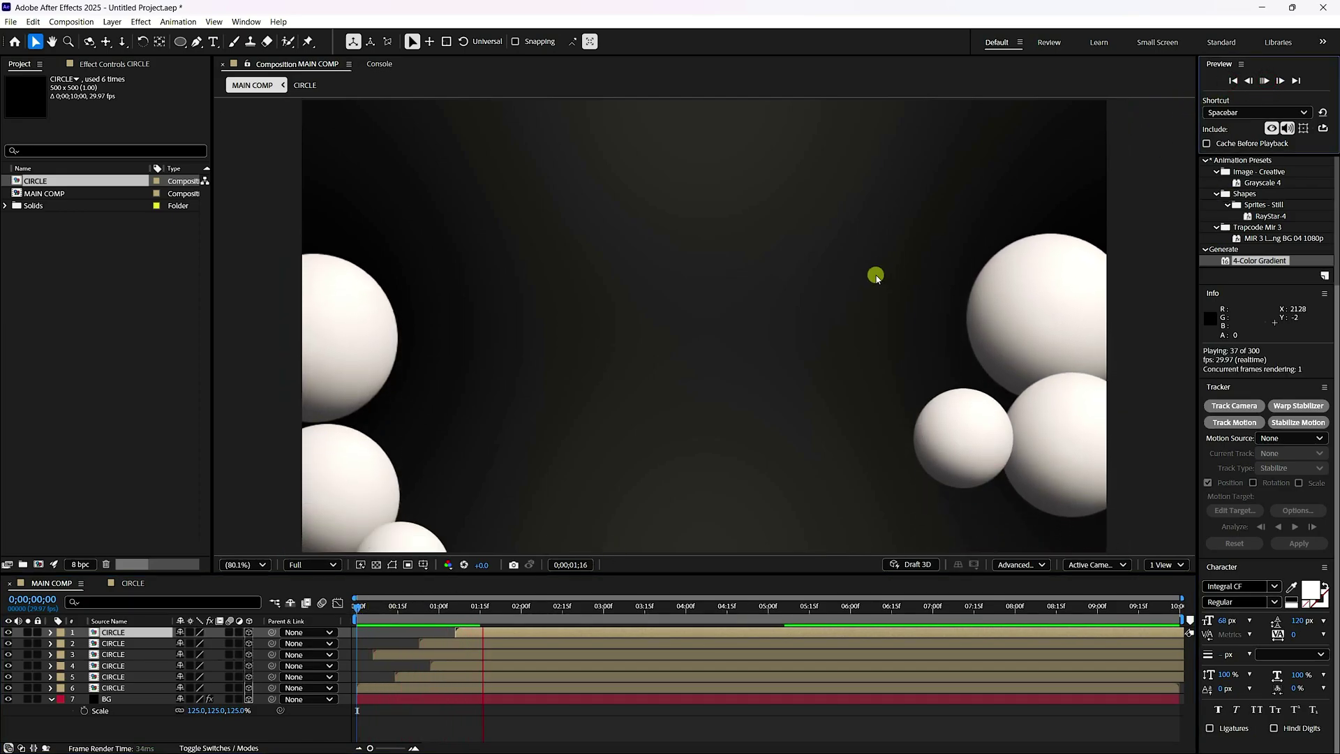
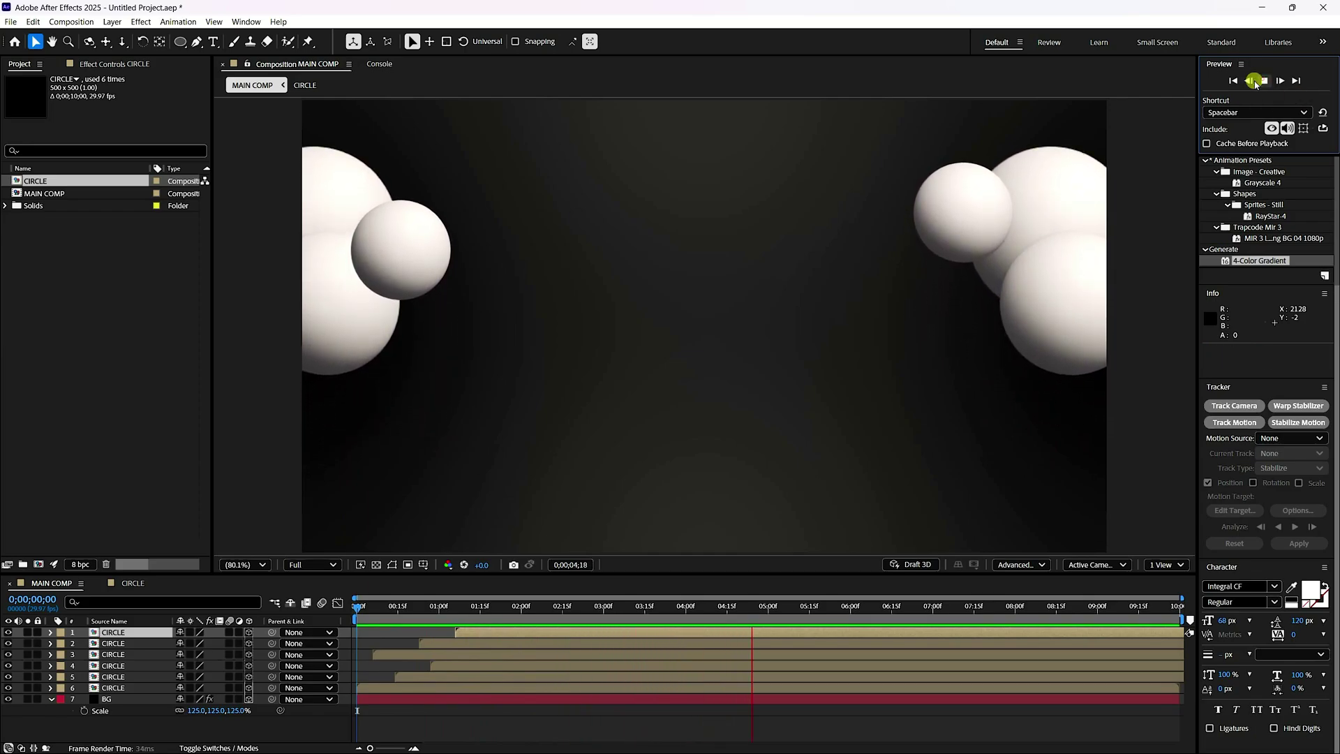
pyautogui.click(1256, 79)
pyautogui.click(1263, 81)
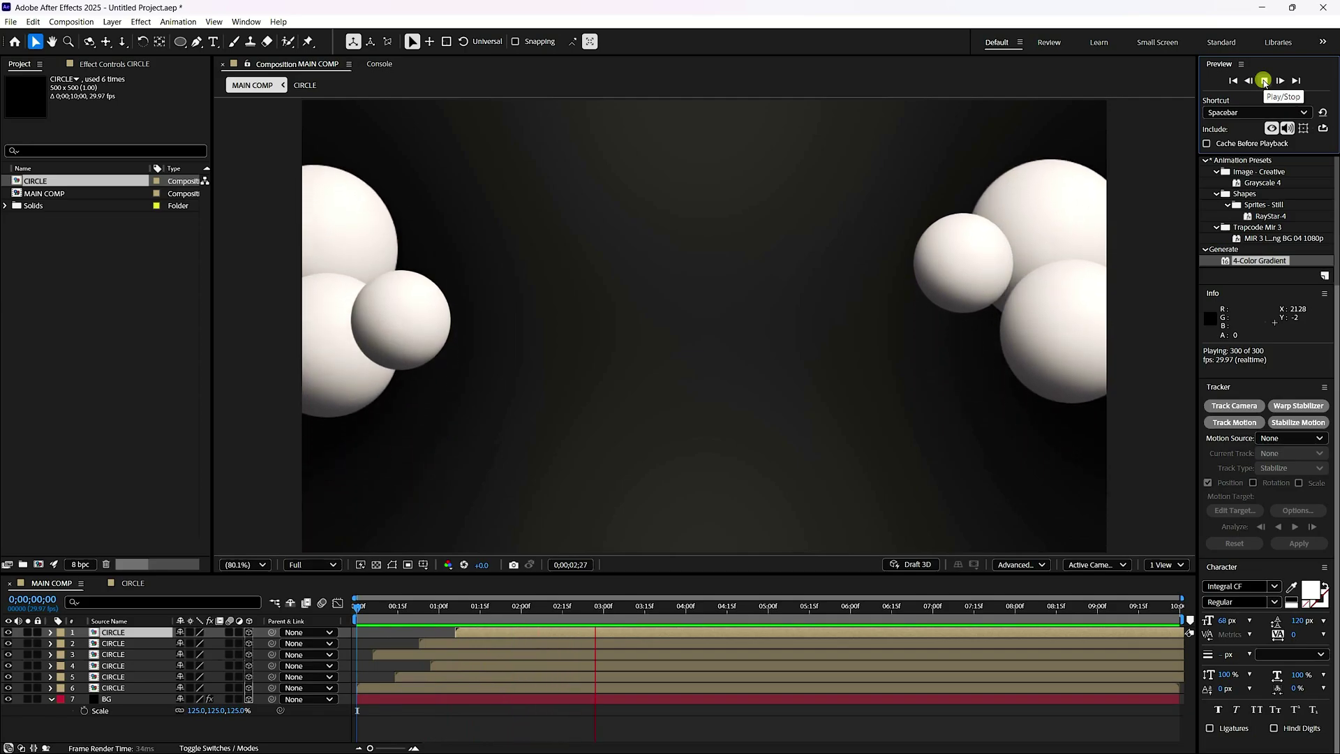
pyautogui.press('space')
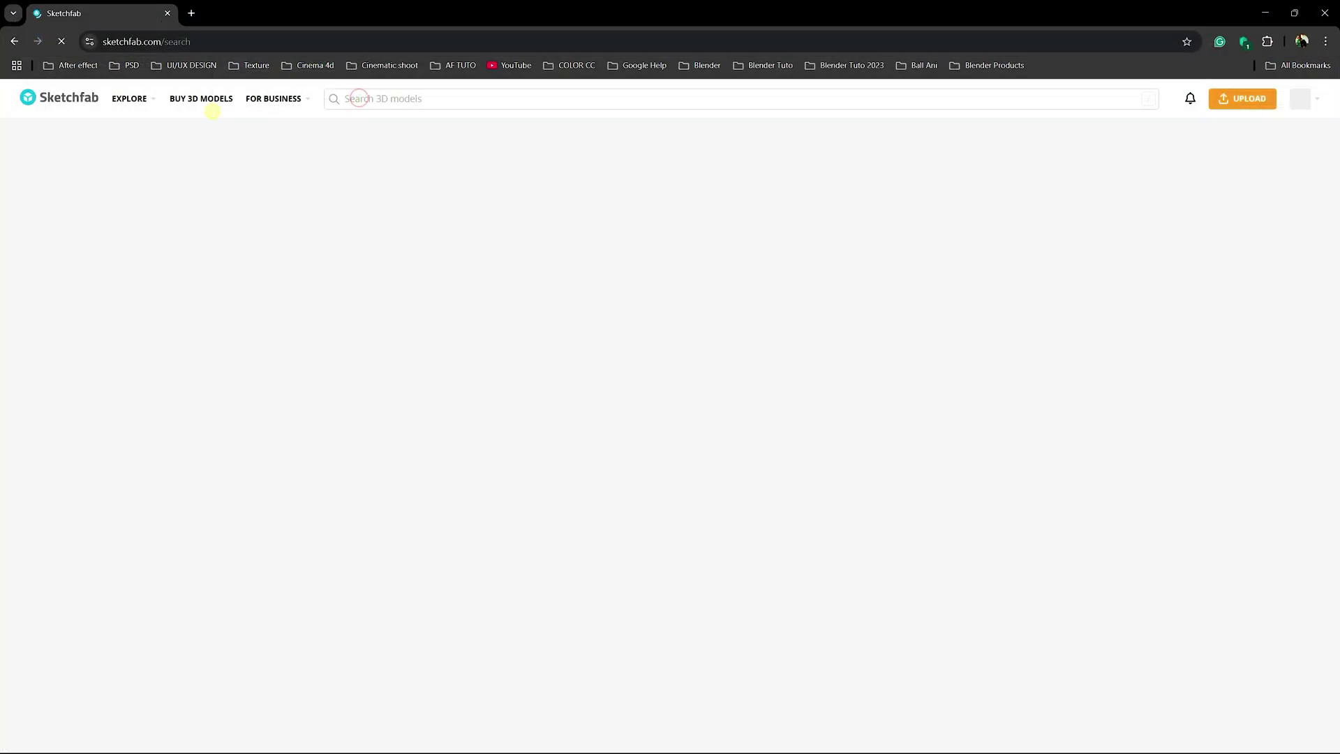
# Switch to Sketchfab in the browser and search its 3D models for "apple watch"
pyautogui.click(360, 98)
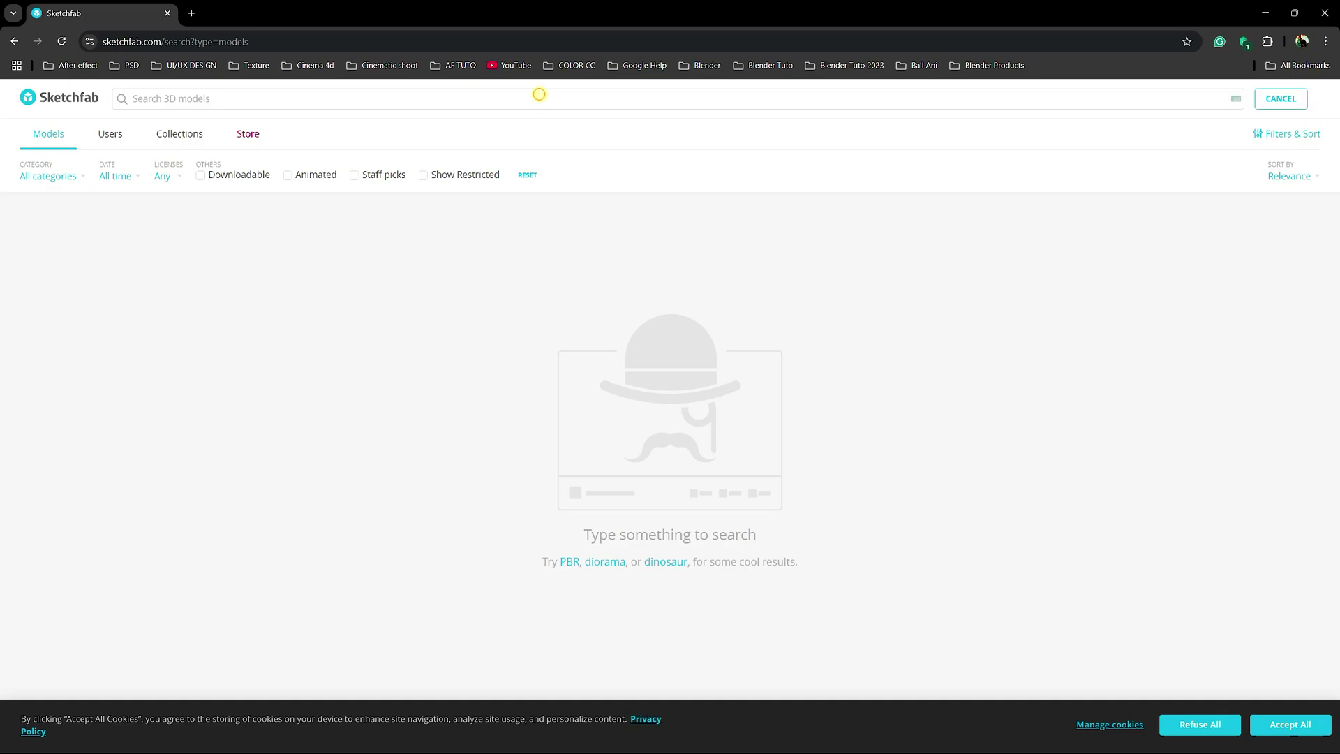
pyautogui.write('apple wat')
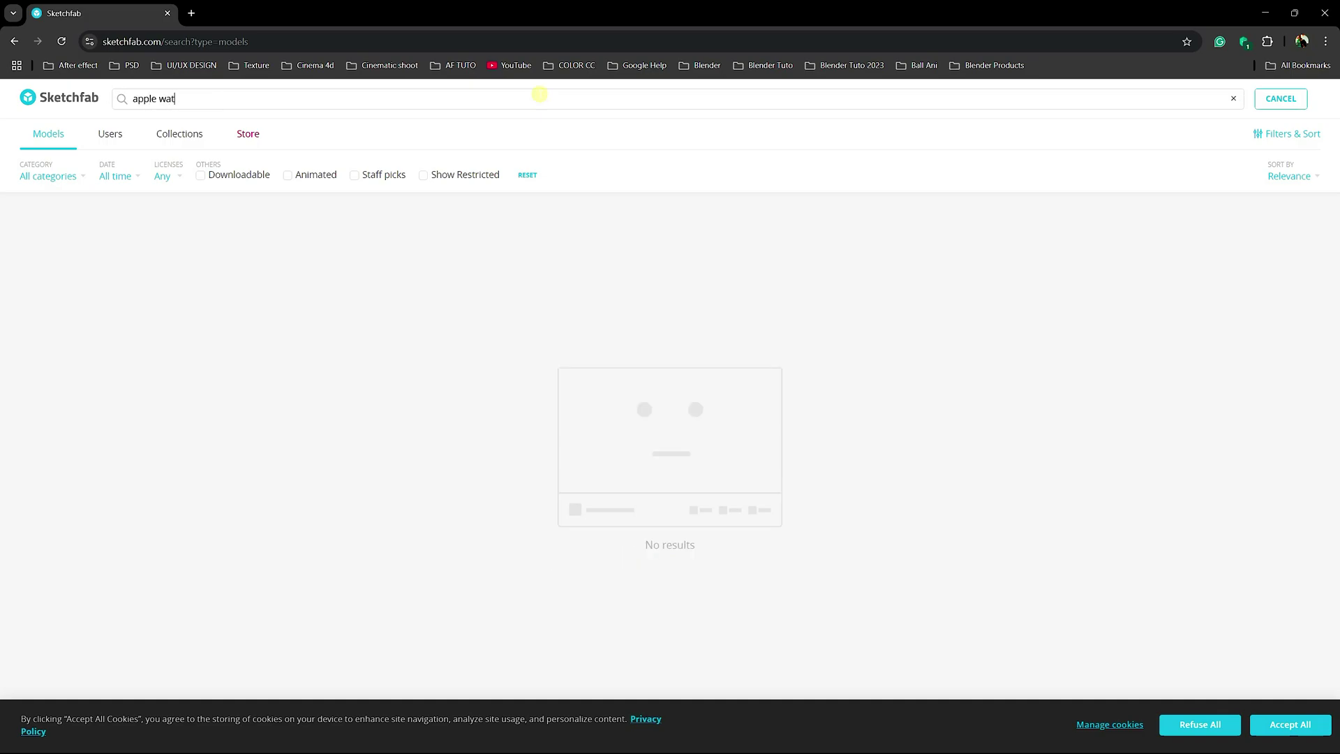
pyautogui.write('ch')
pyautogui.press('Return')
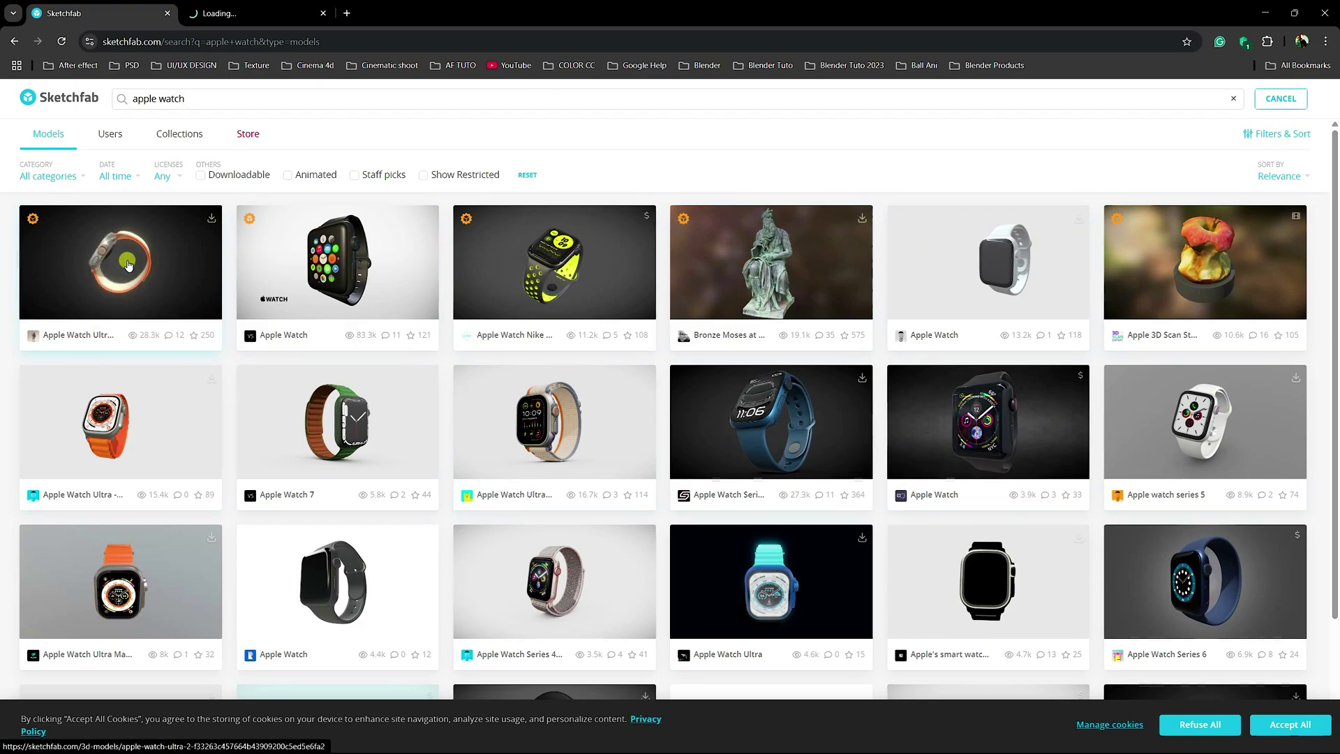
# Open the Apple Watch Ultra 2 and Apple Watch Series 7 models in separate tabs and inspect their 3D previews
pyautogui.middleClick(771, 422)
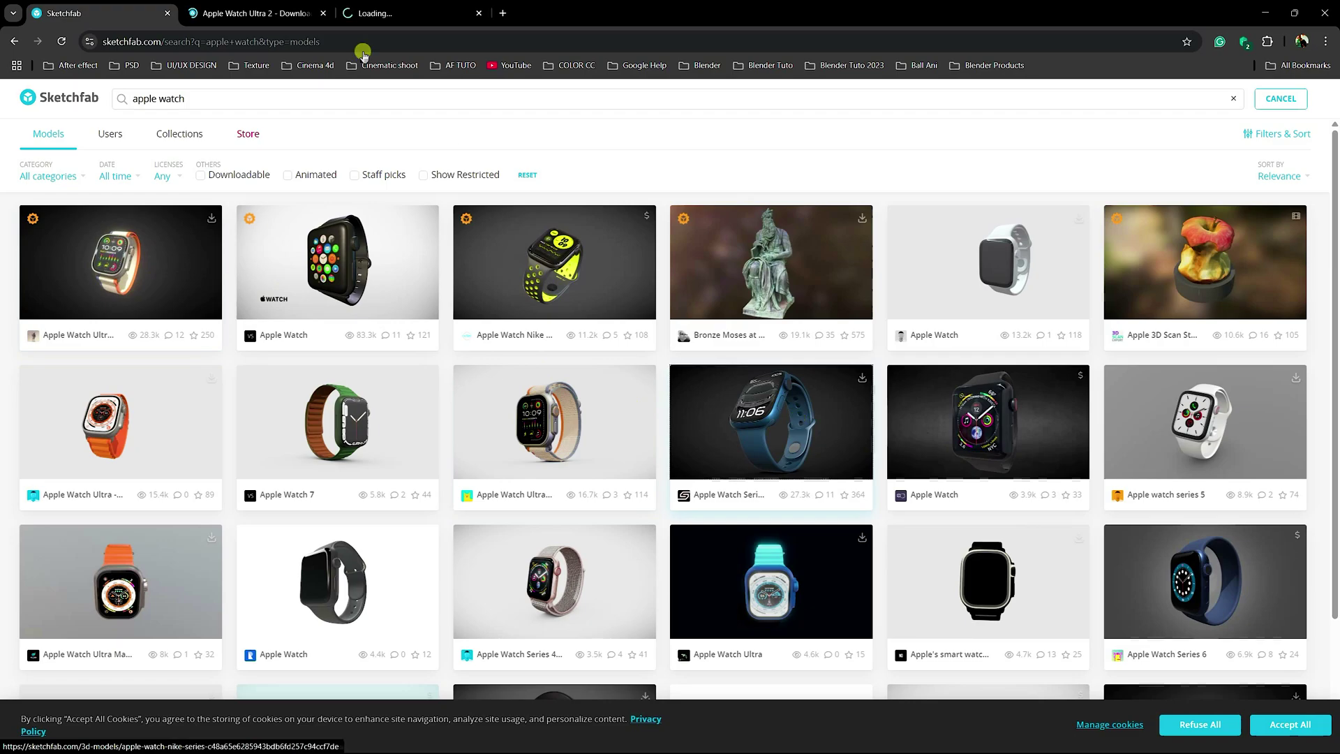
pyautogui.click(255, 6)
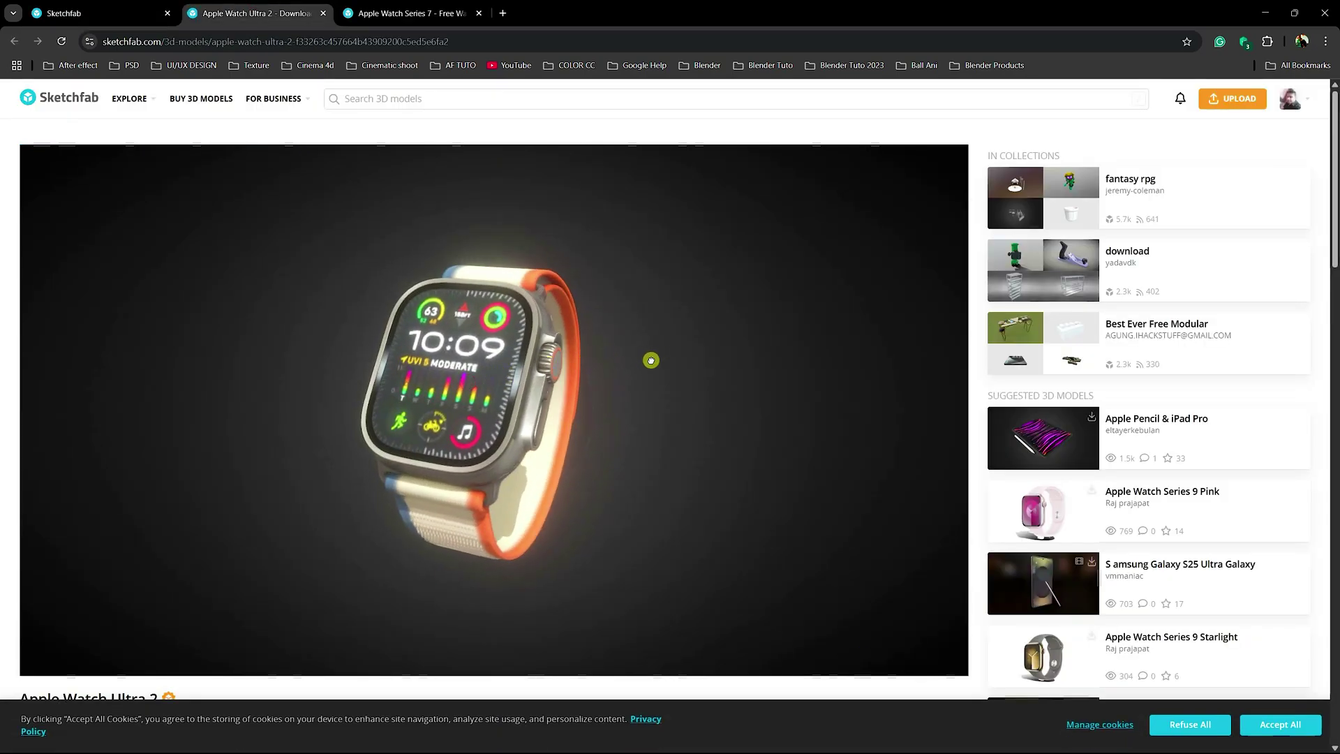
pyautogui.moveTo(651, 360); pyautogui.dragTo(209, 383)
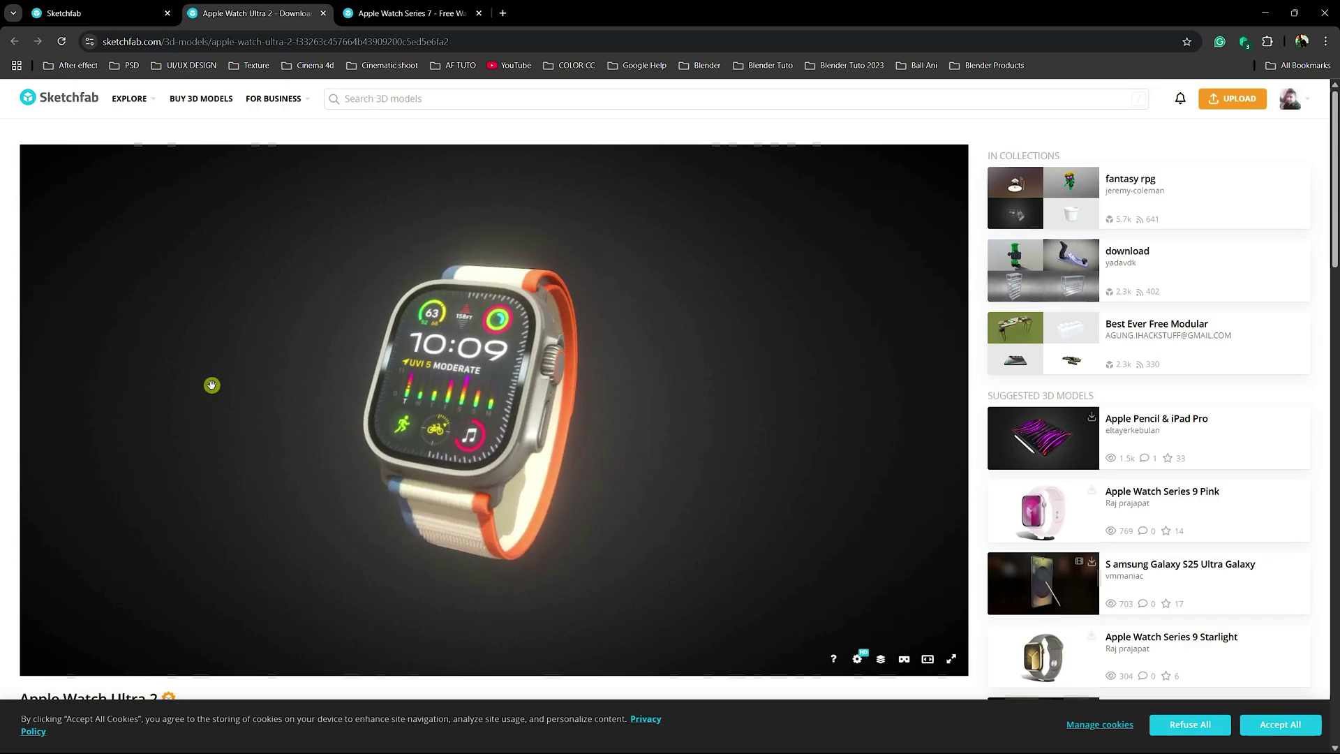
pyautogui.click(383, 8)
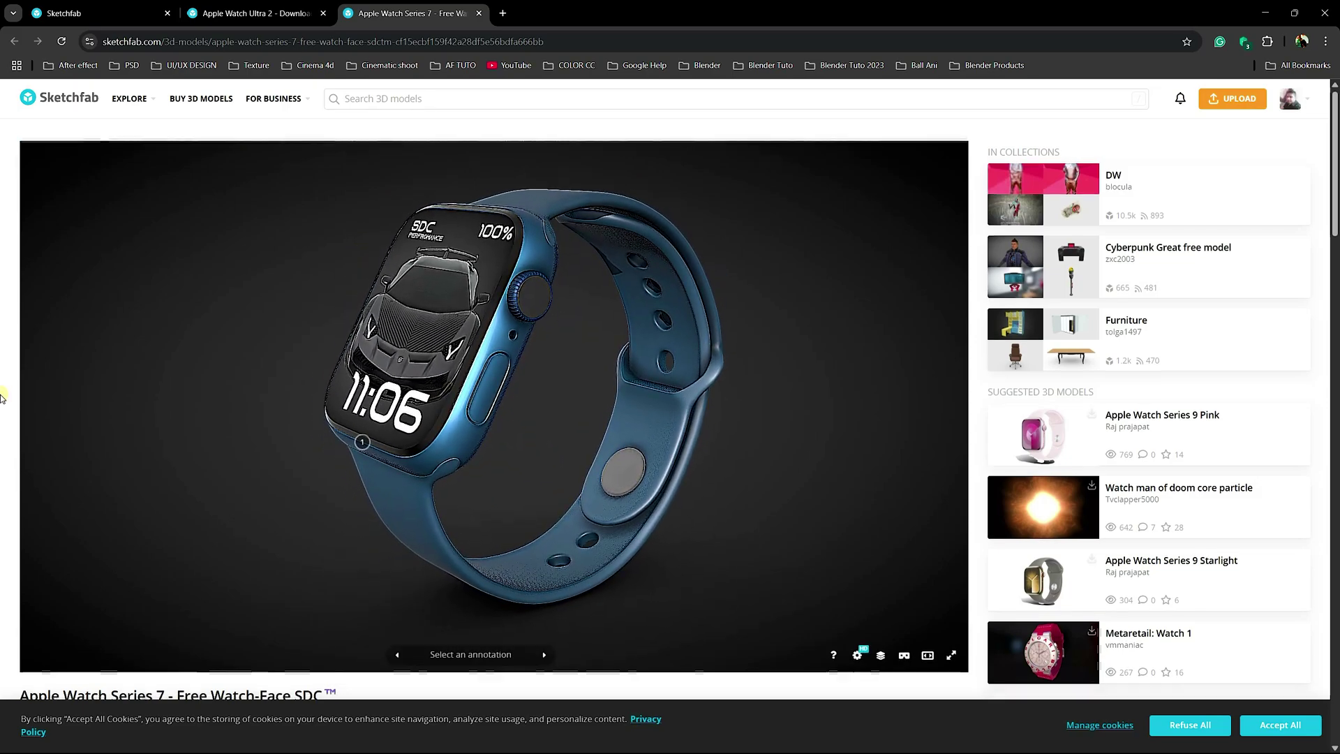
# Download the Apple Watch Series 7 model as a 1k GLB and the Apple Watch Ultra 2 model as a 2k GLB
pyautogui.scroll(-5, 2, 396)
pyautogui.click(83, 455)
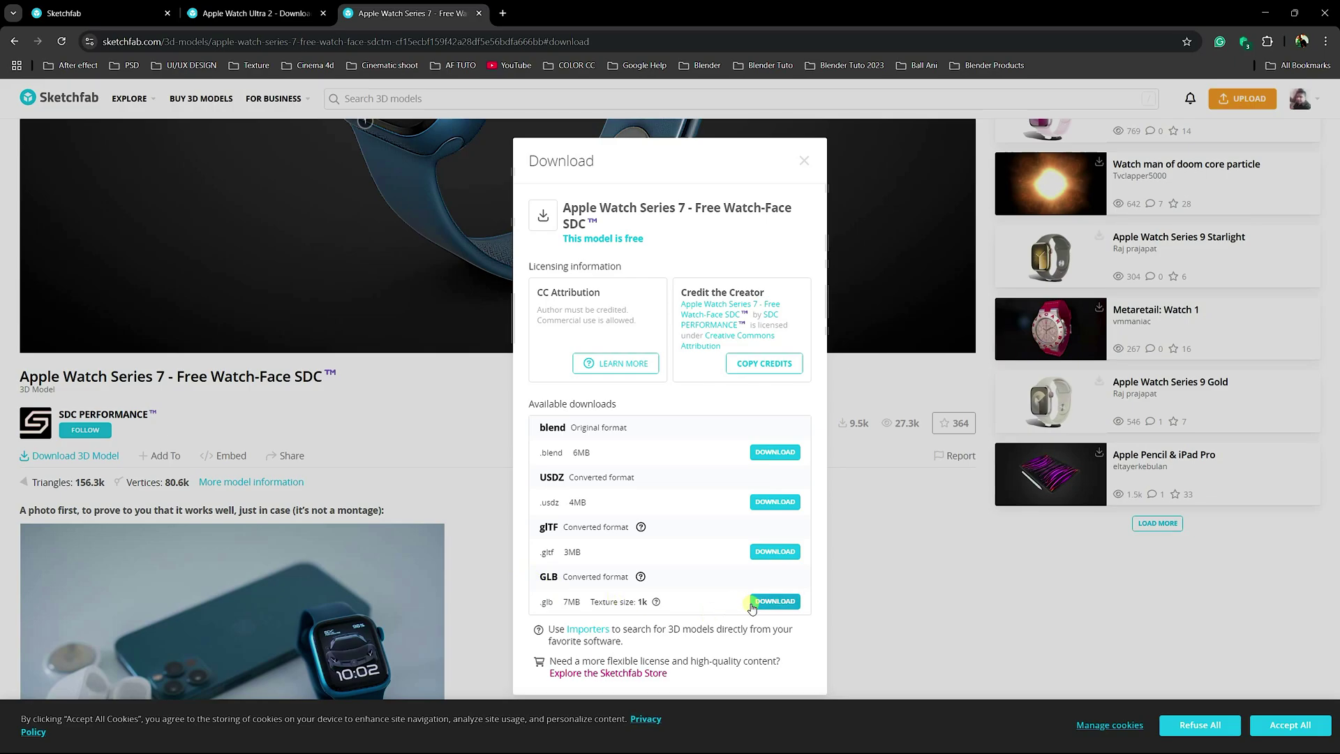
pyautogui.click(255, 13)
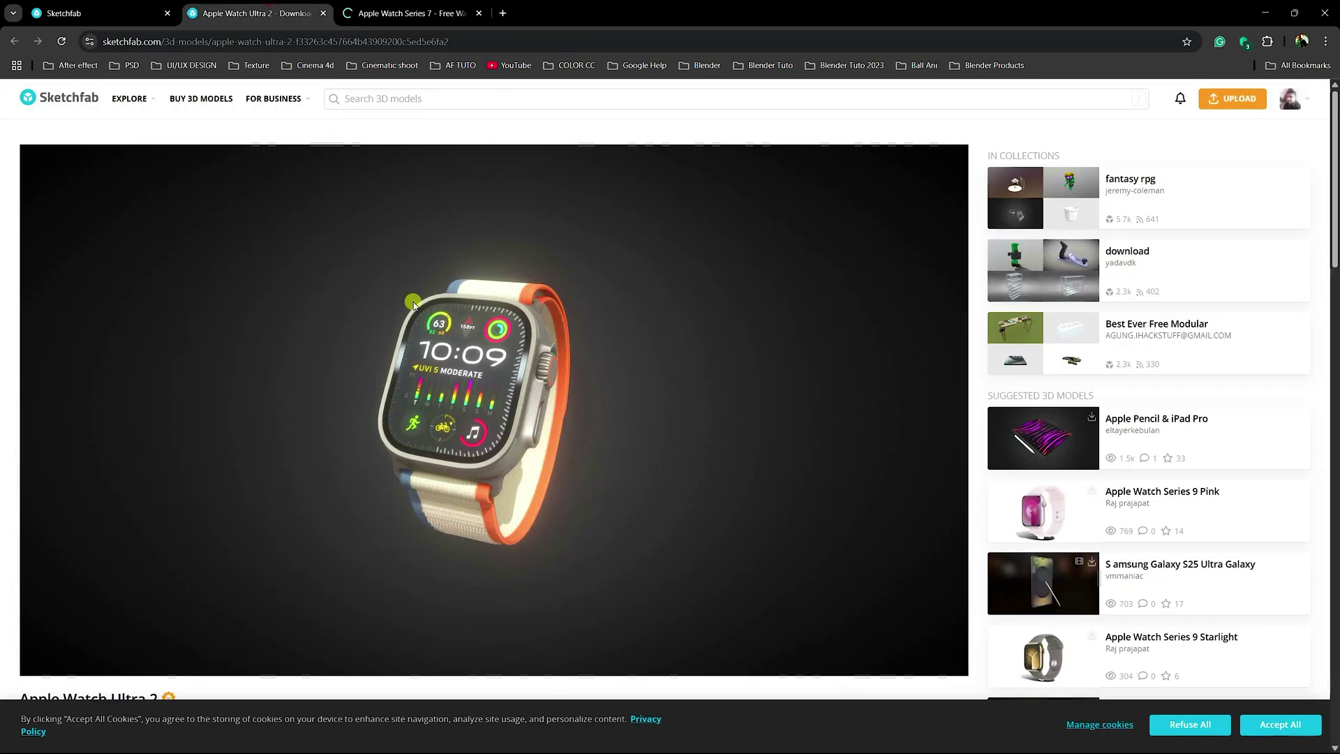
pyautogui.scroll(-5, 19, 477)
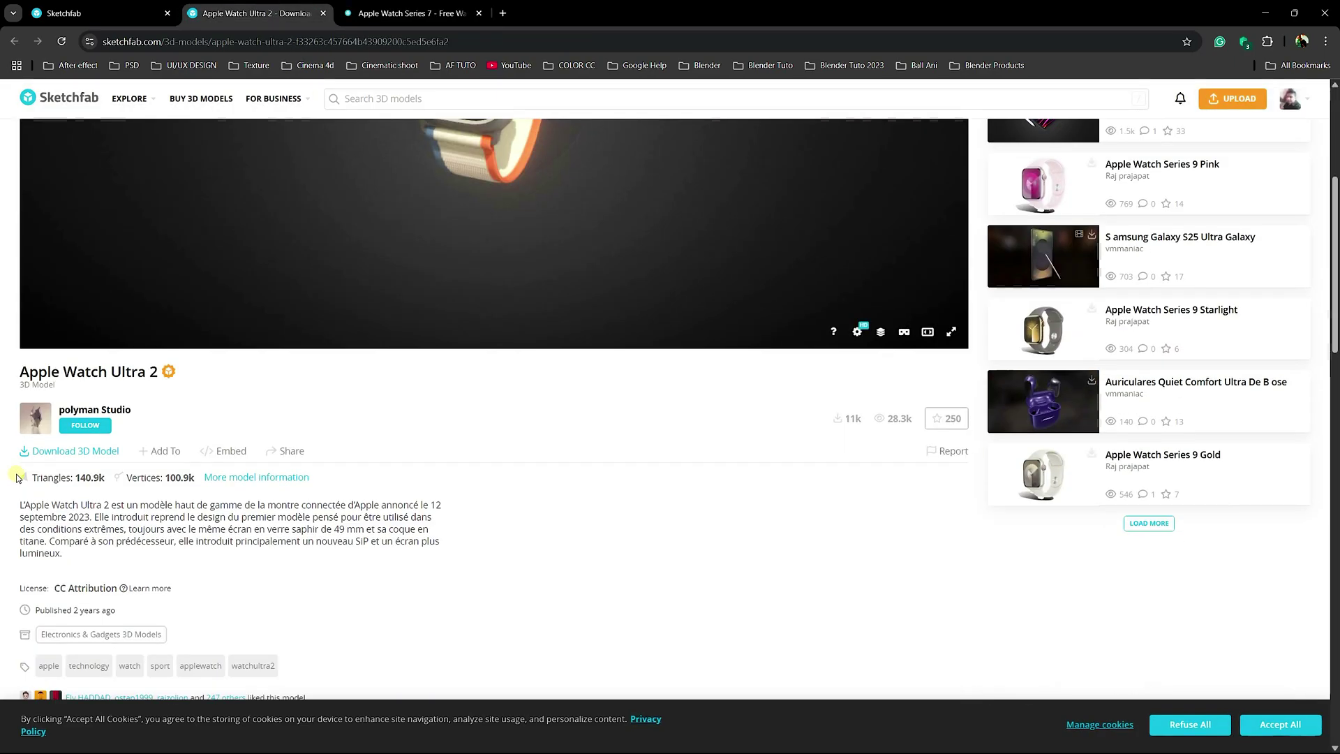
pyautogui.click(67, 450)
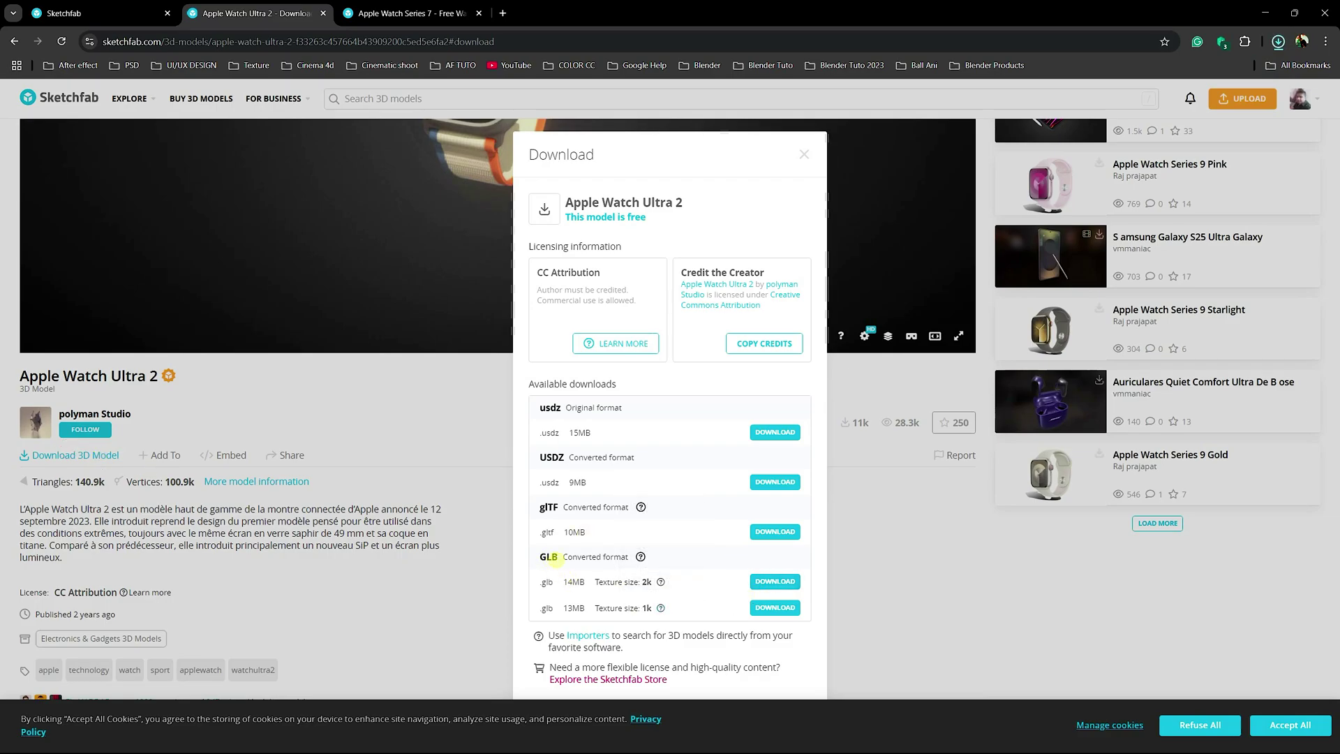
pyautogui.click(759, 585)
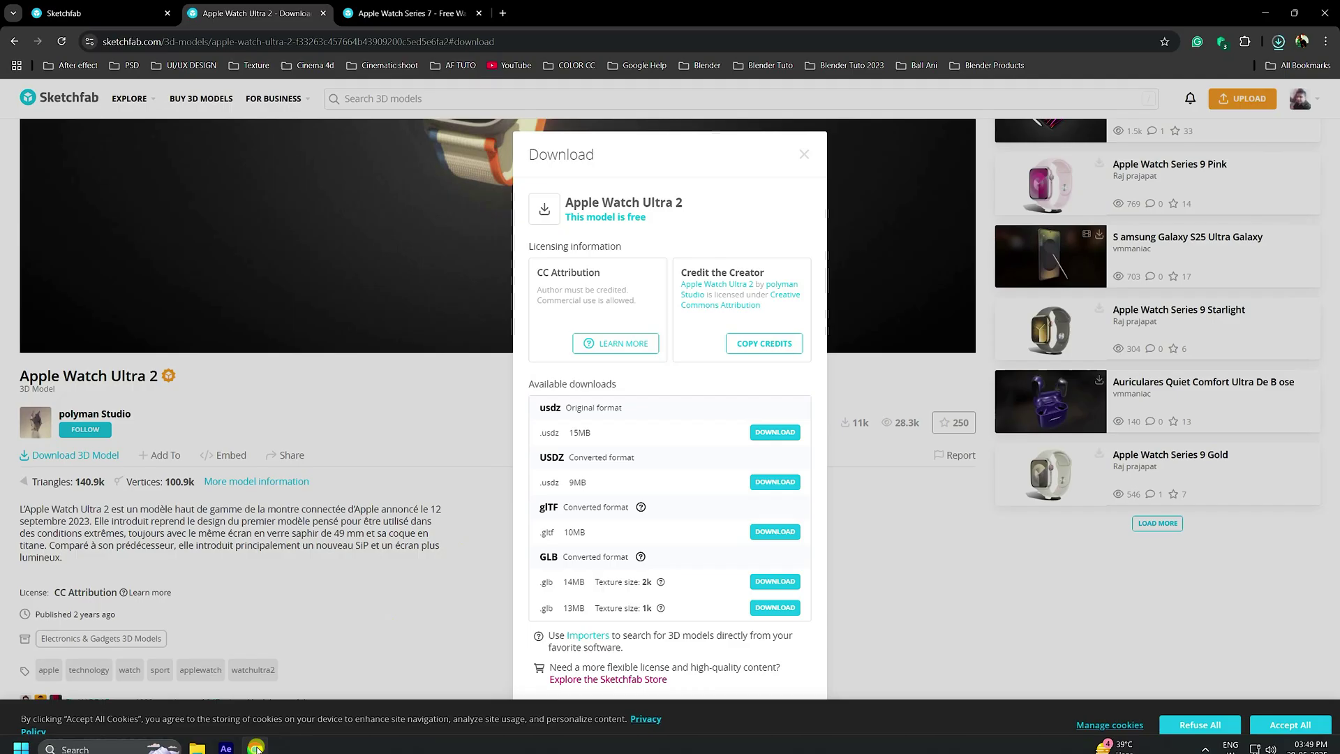
# Switch to After Effects and import both Apple Watch GLB files, Series 7 and Ultra 2, from the Apple Watch folder
pyautogui.click(226, 748)
pyautogui.rightClick(48, 285)
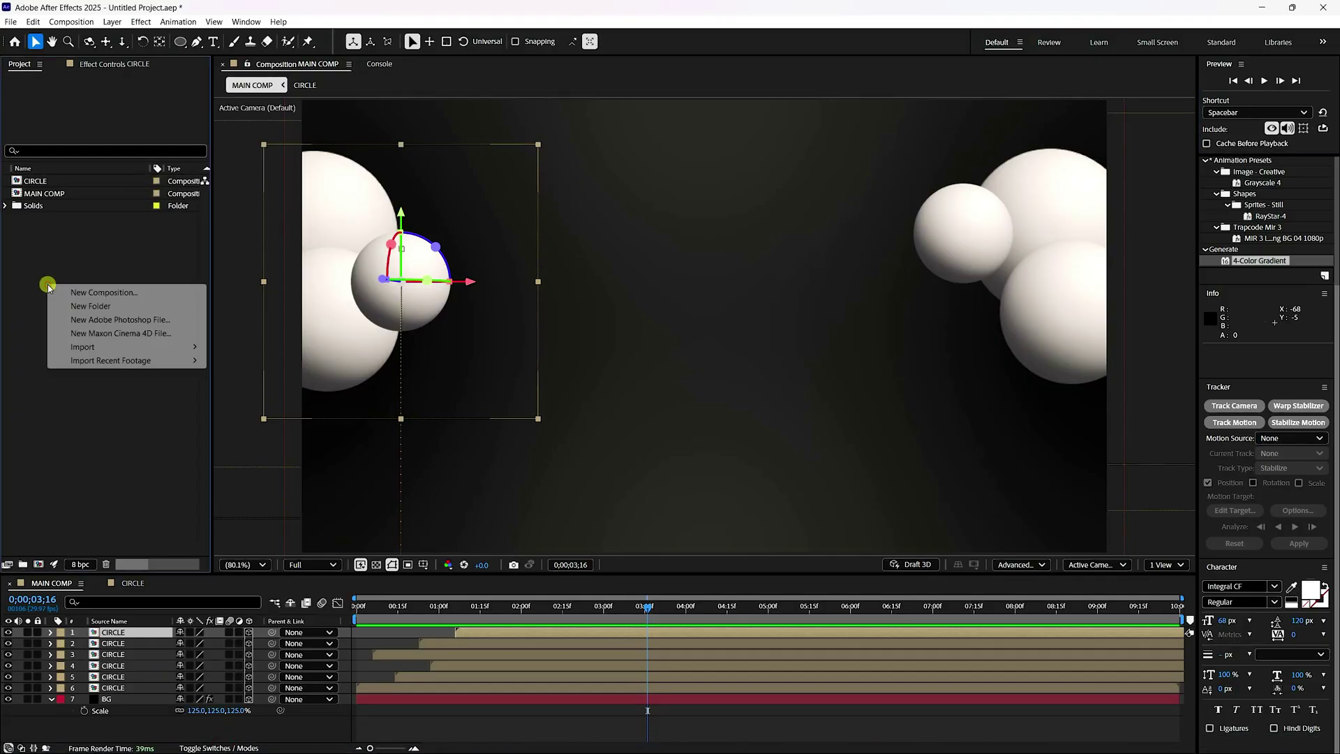
pyautogui.moveTo(89, 353)
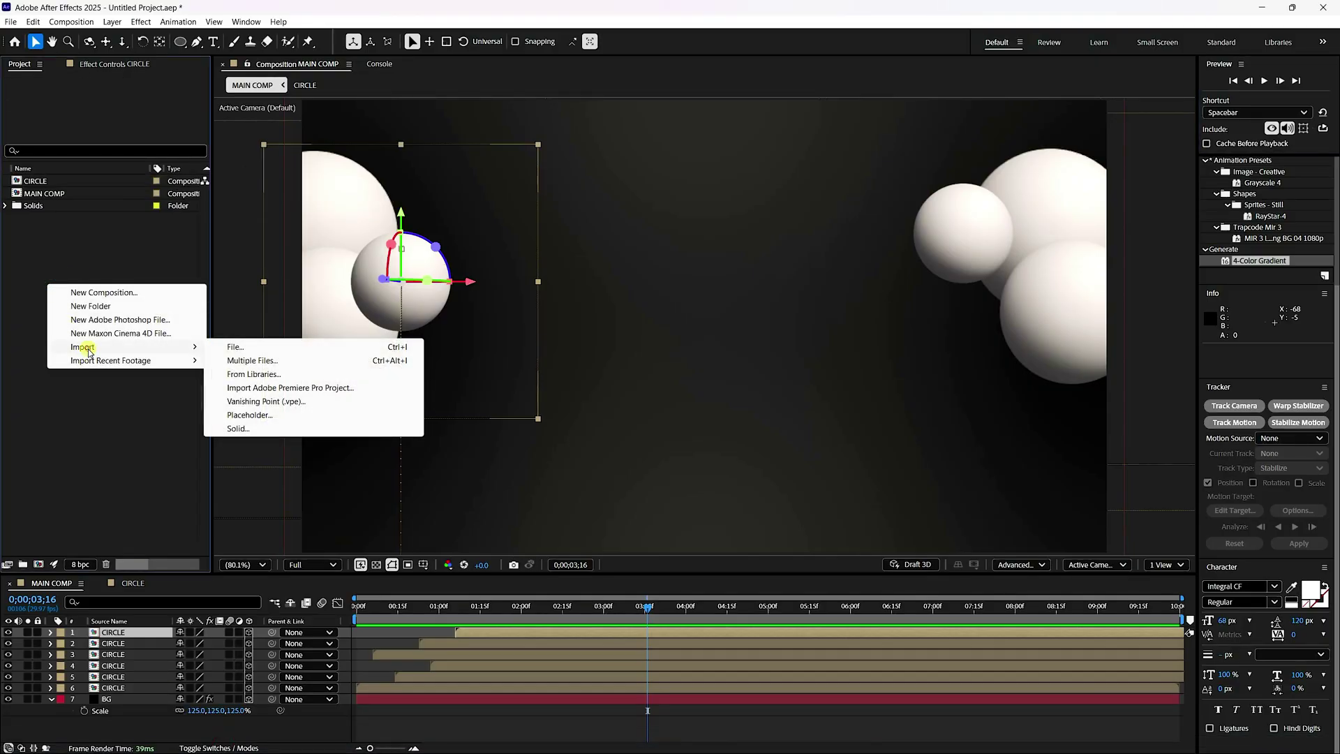
pyautogui.click(236, 348)
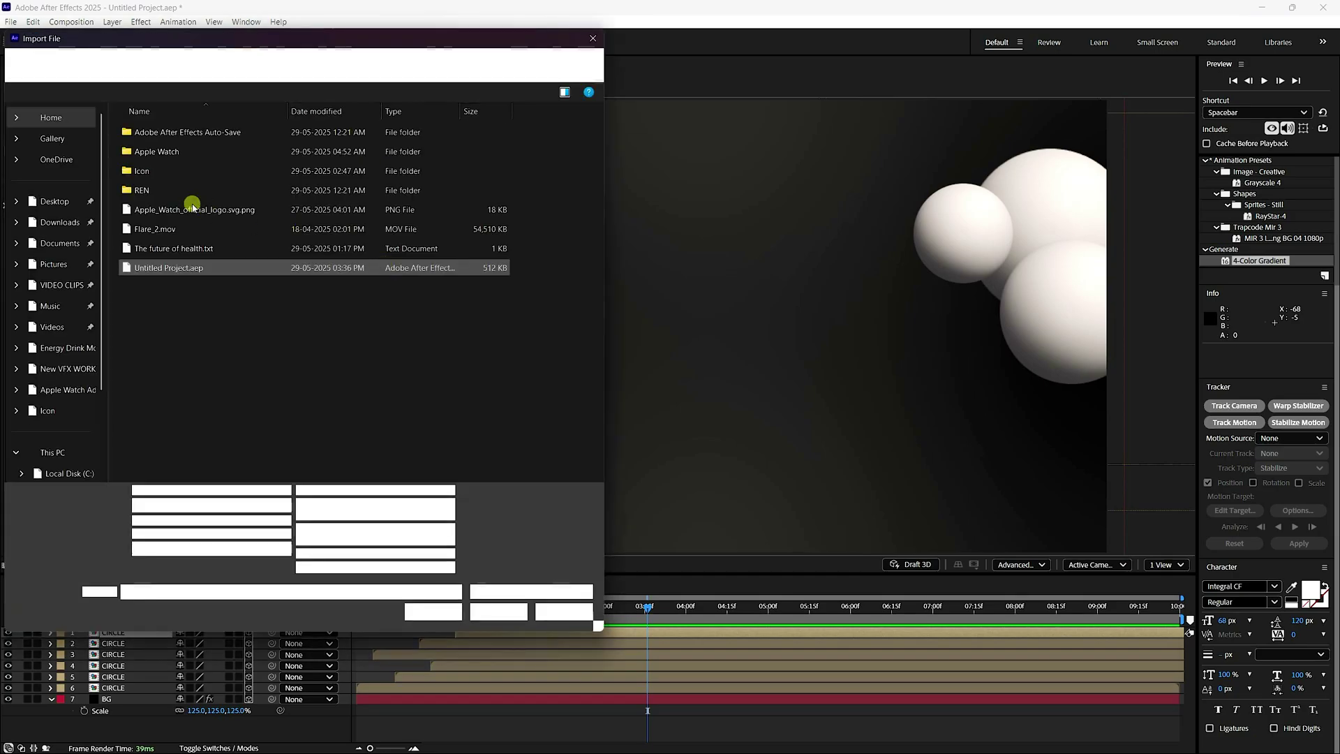
pyautogui.doubleClick(150, 151)
pyautogui.click(184, 153)
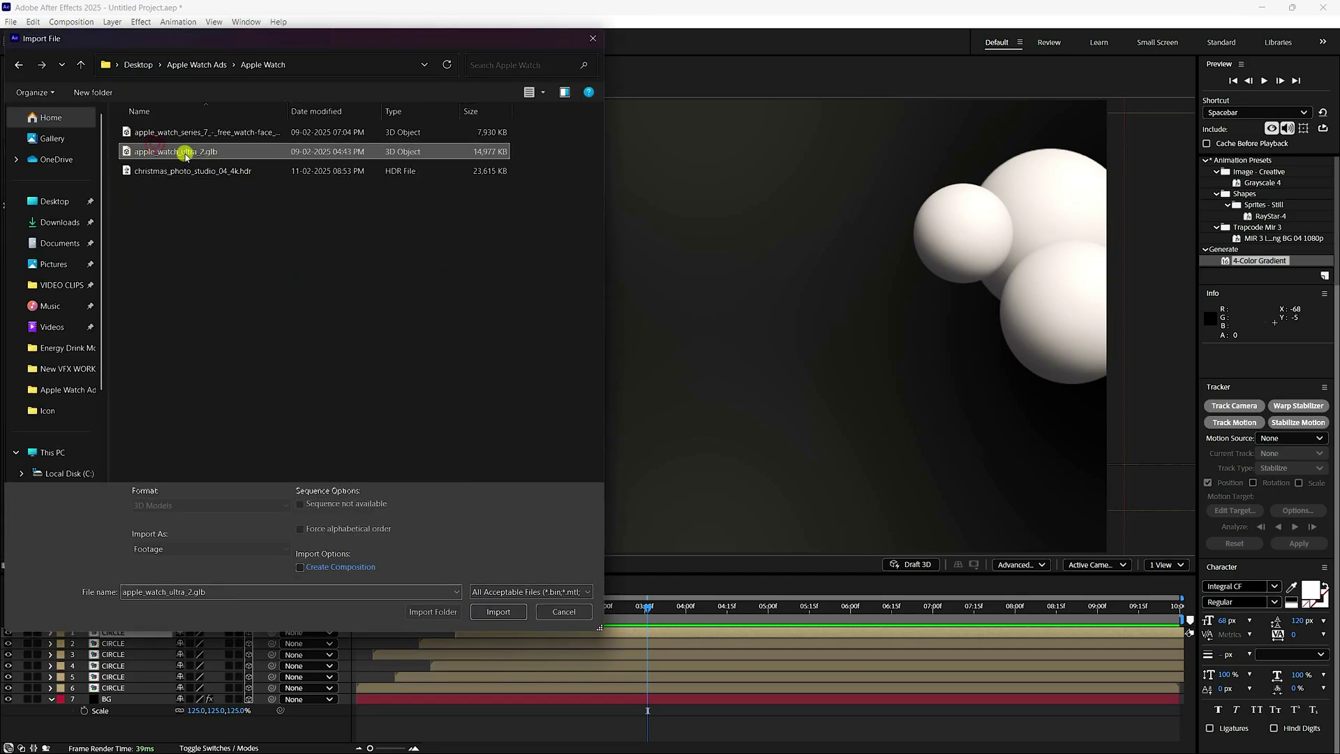
pyautogui.keyDown('ctrl'); pyautogui.click(180, 135); pyautogui.keyUp('ctrl')
pyautogui.click(513, 617)
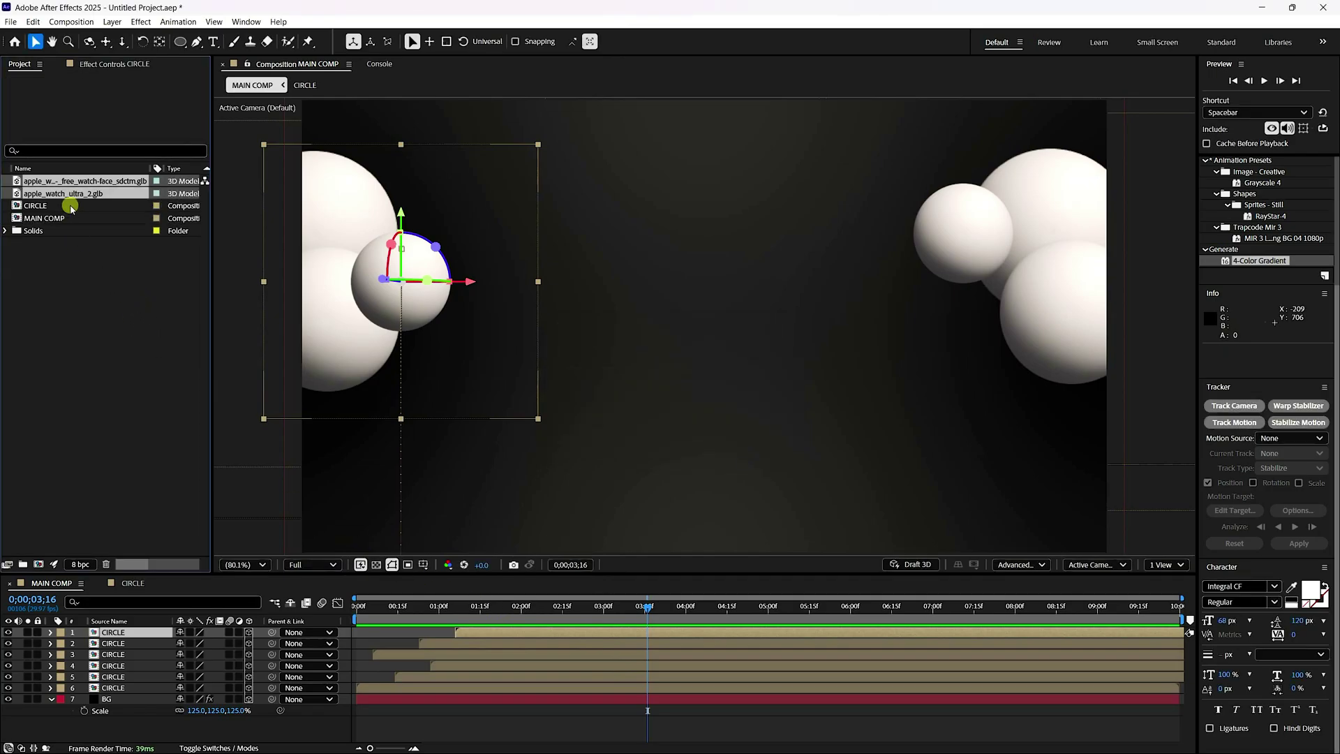
# Add both watch models above the CIRCLE layers in MAIN COMP, applying Make Comp Size to each
pyautogui.moveTo(73, 194); pyautogui.dragTo(154, 630)
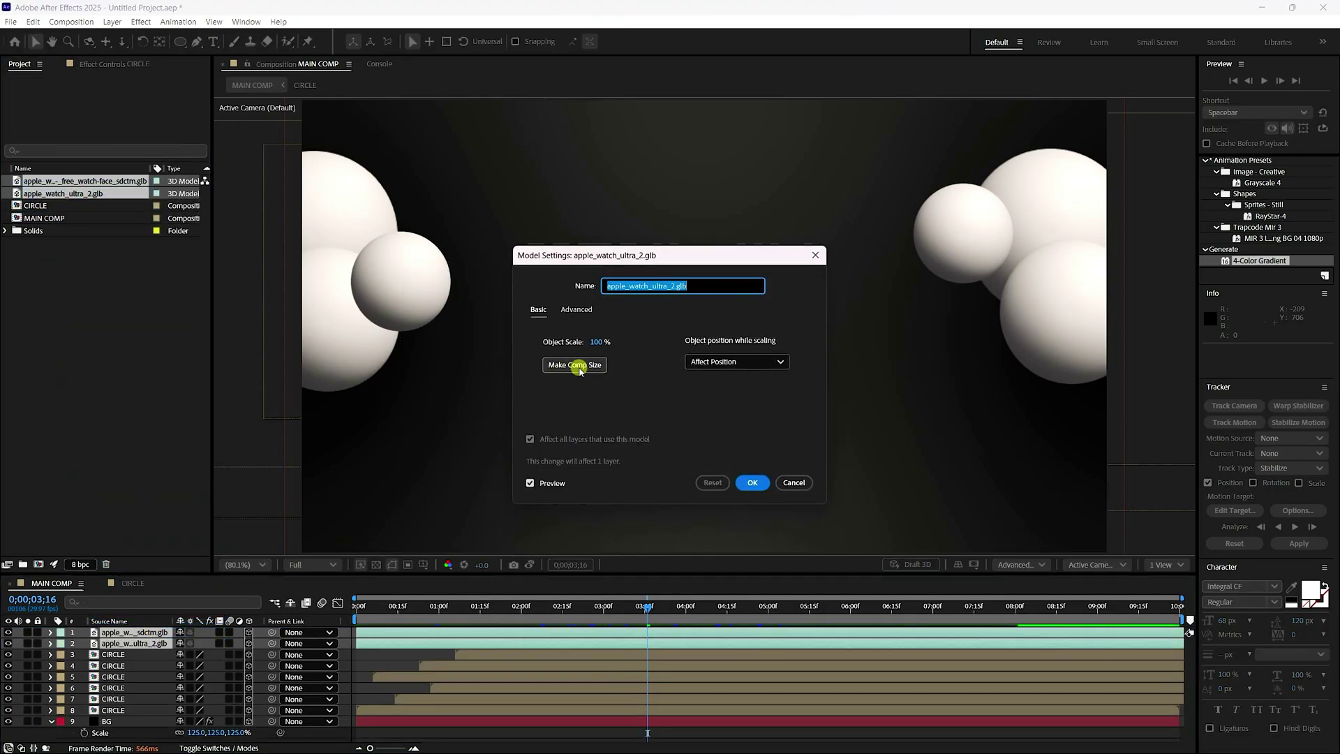
pyautogui.click(579, 368)
pyautogui.click(752, 482)
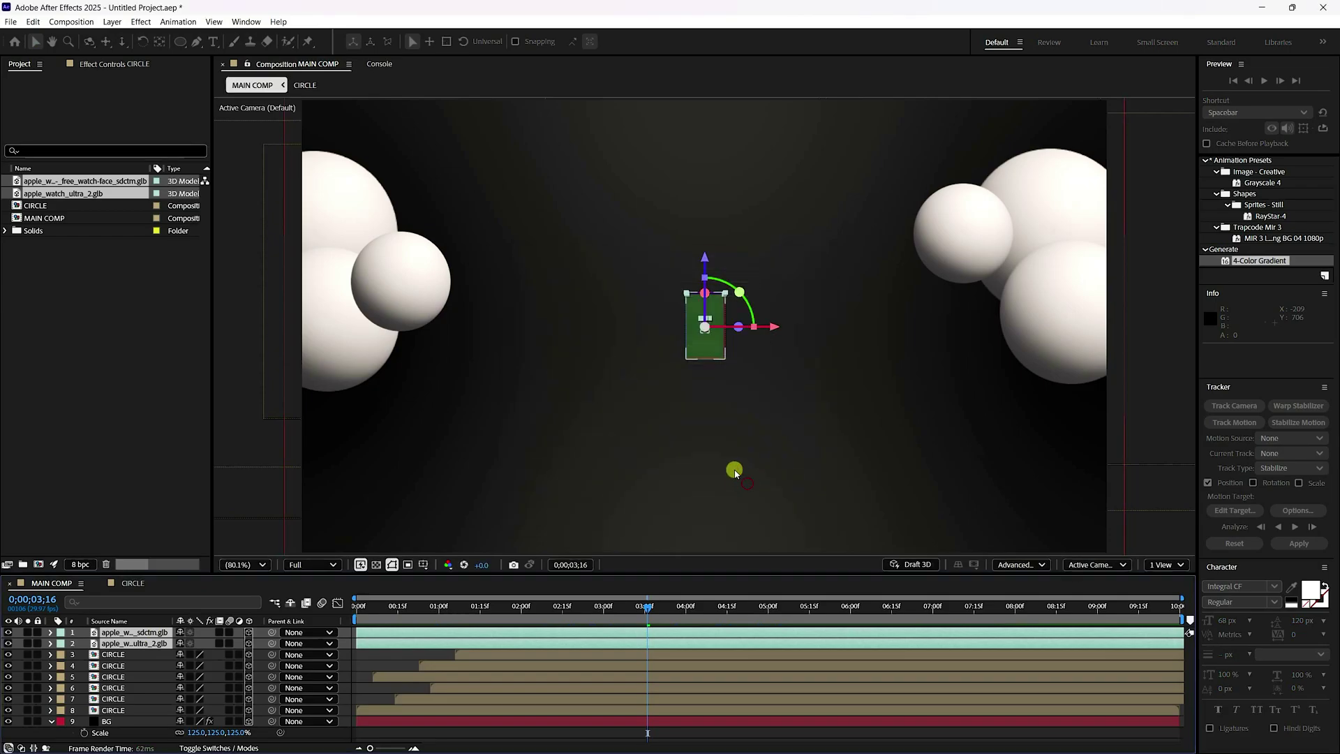
pyautogui.click(563, 370)
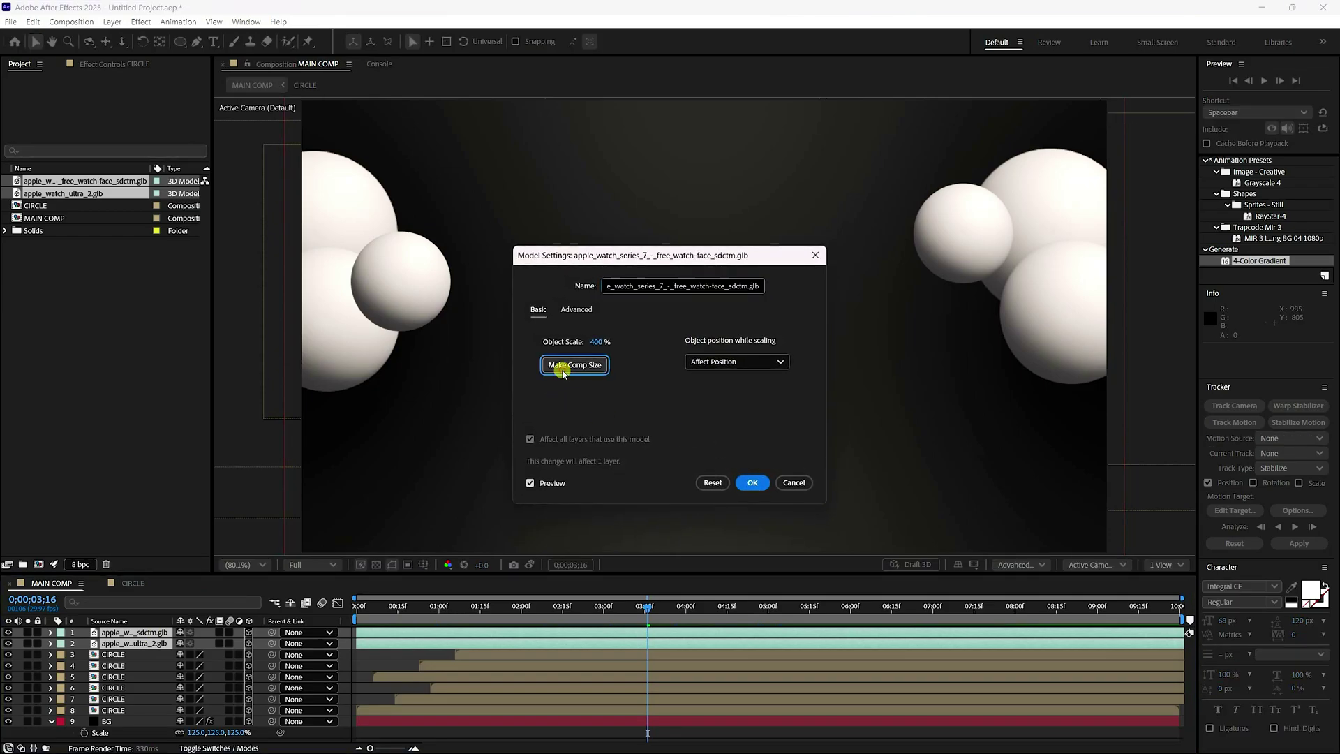
pyautogui.click(759, 482)
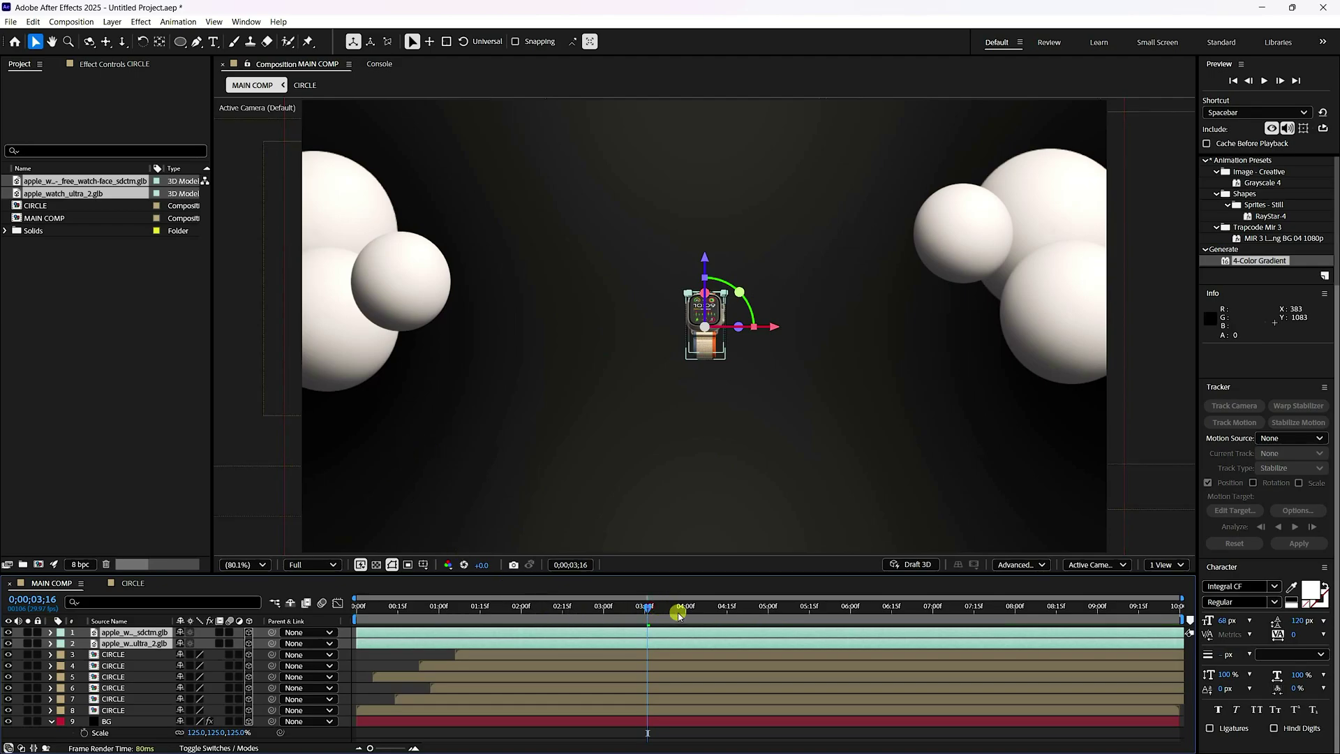
# At 0;00;04;00, scale both watch model layers uniformly to 400%
pyautogui.moveTo(678, 614); pyautogui.dragTo(688, 613)
pyautogui.click(251, 619)
pyautogui.press('s')
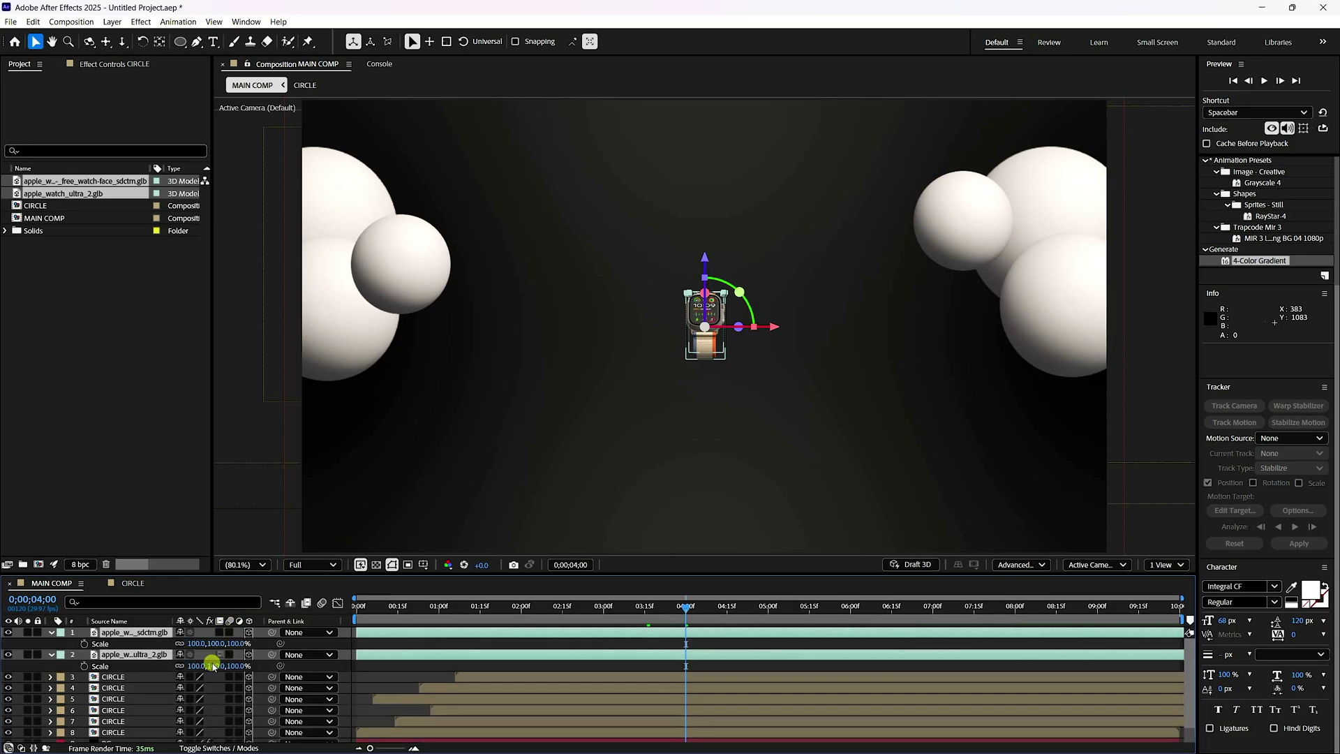
pyautogui.moveTo(195, 665); pyautogui.dragTo(335, 663)
pyautogui.click(198, 665)
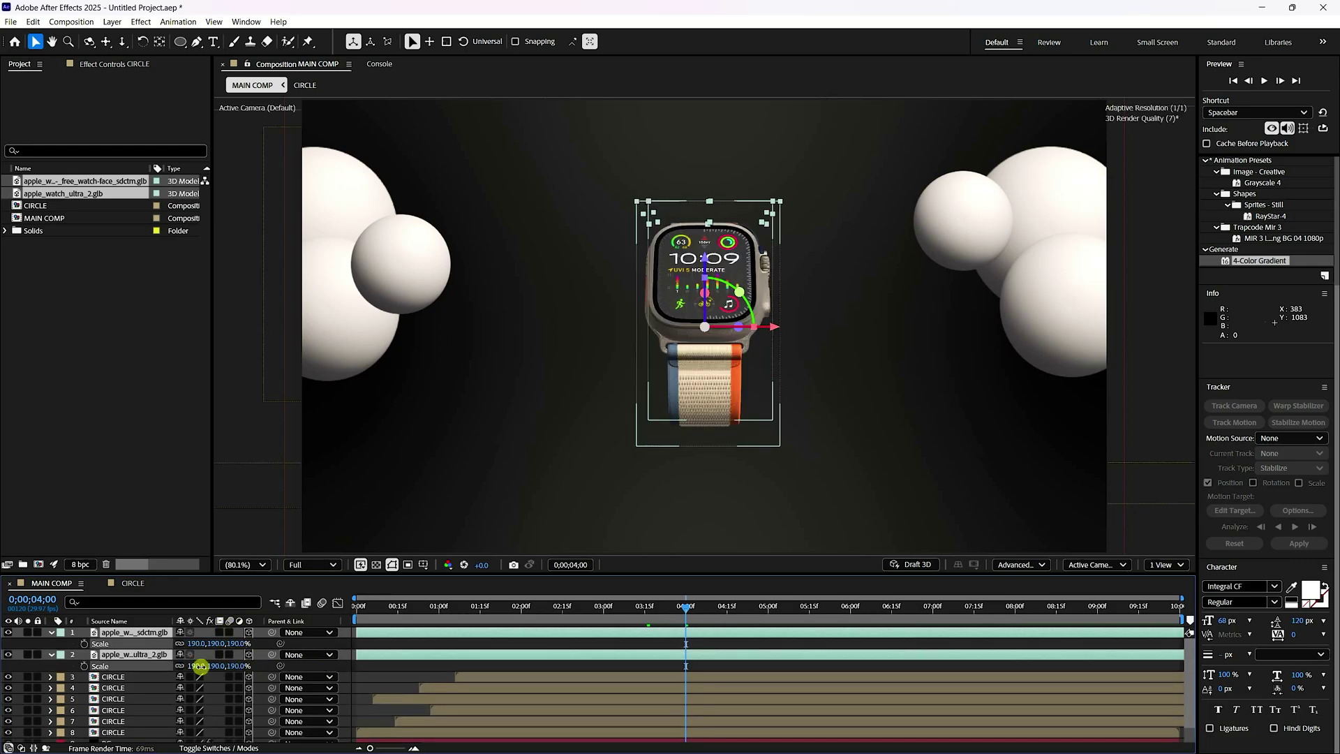
pyautogui.write('400')
pyautogui.press('Return')
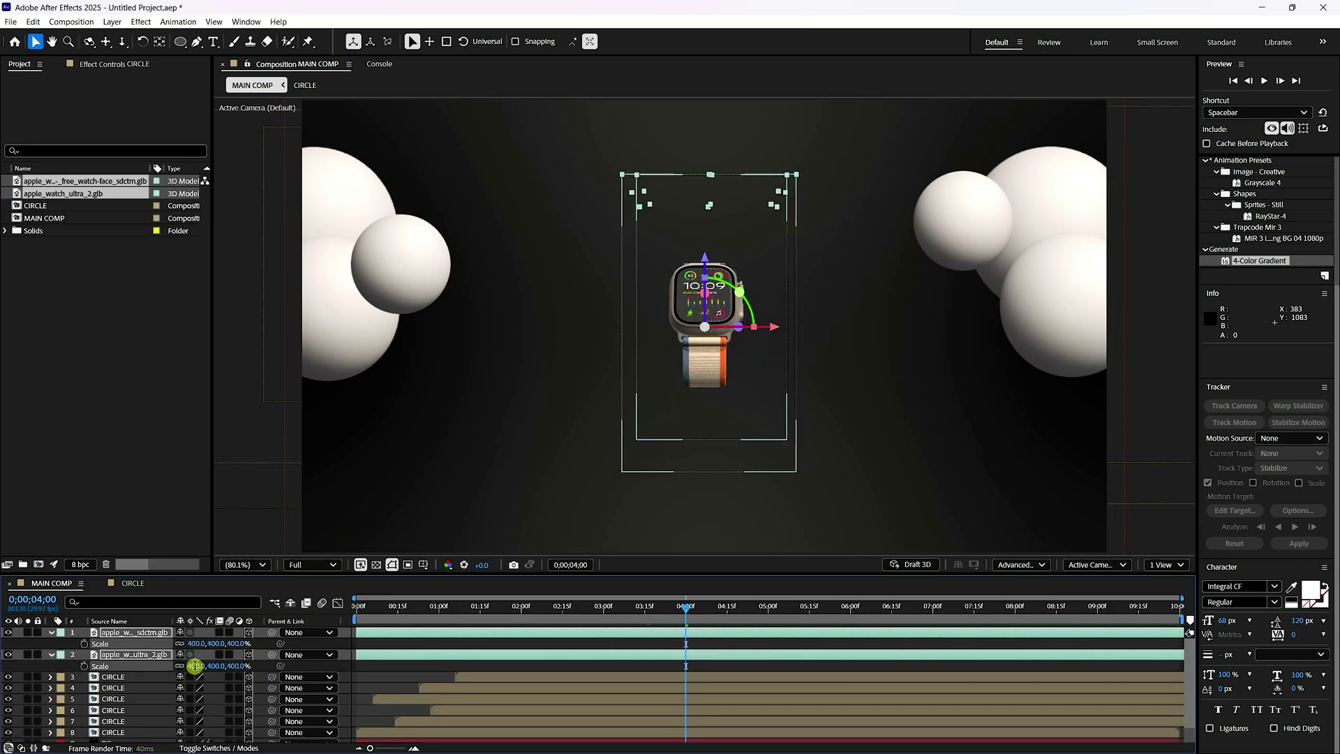
pyautogui.press(',')
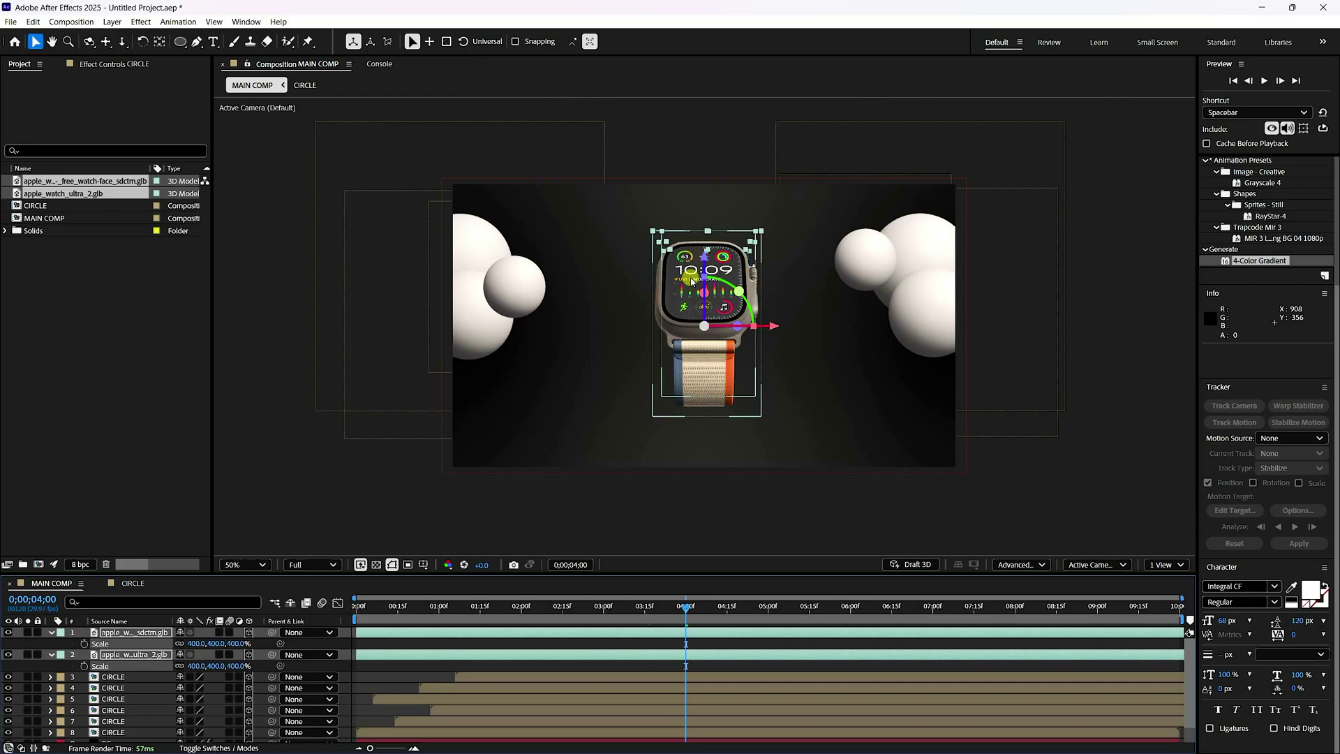
pyautogui.press('.')
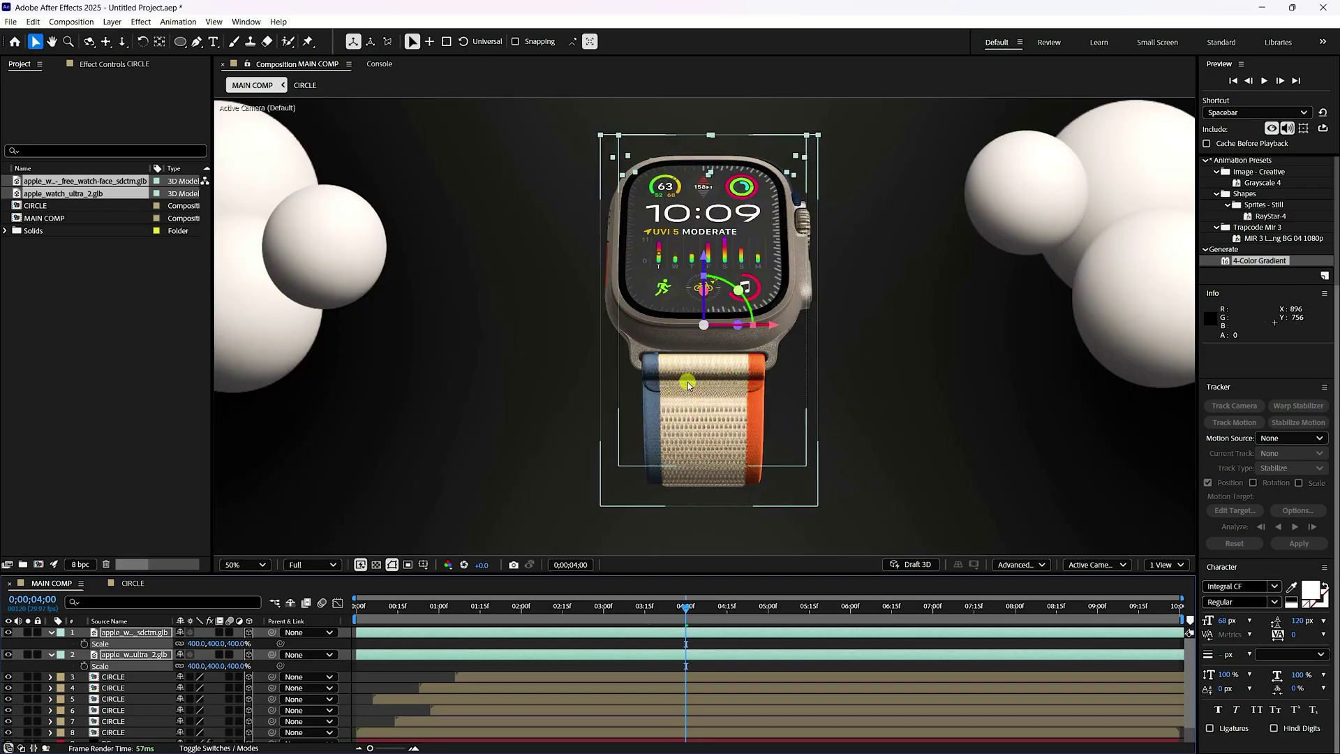
pyautogui.press(',')
# Separate the watches along X, moving the Ultra 2 right to about 1296 and the Series 7 left to about 668
pyautogui.keyDown('shift'); pyautogui.click(137, 654); pyautogui.keyUp('shift')
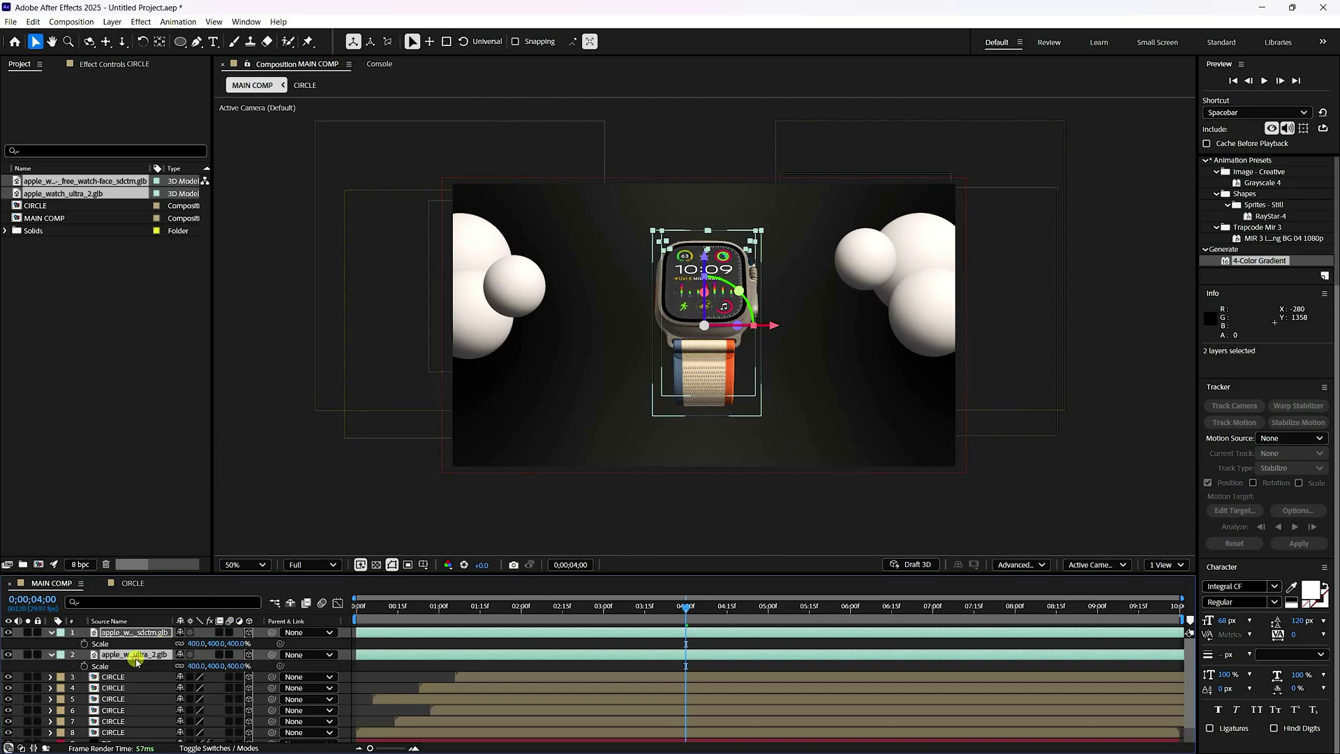
pyautogui.click(353, 480)
pyautogui.click(139, 655)
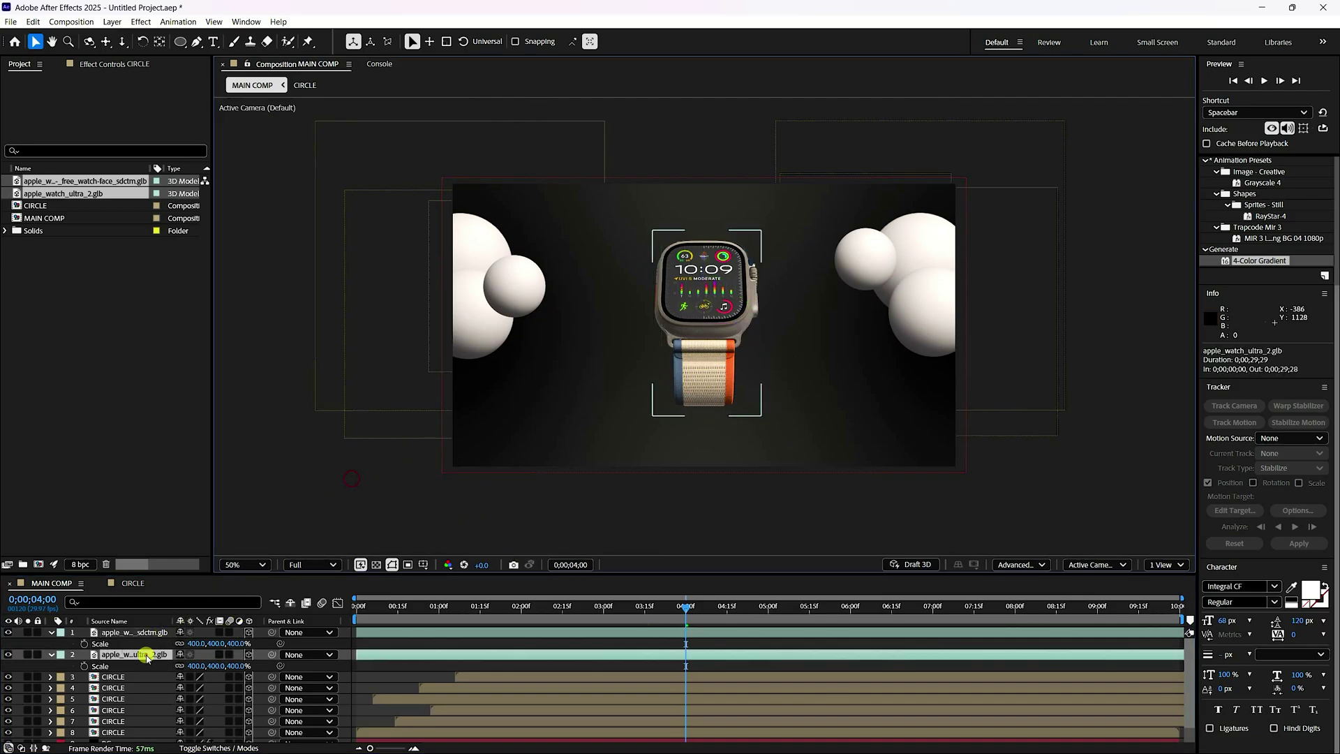
pyautogui.moveTo(785, 328); pyautogui.dragTo(865, 337)
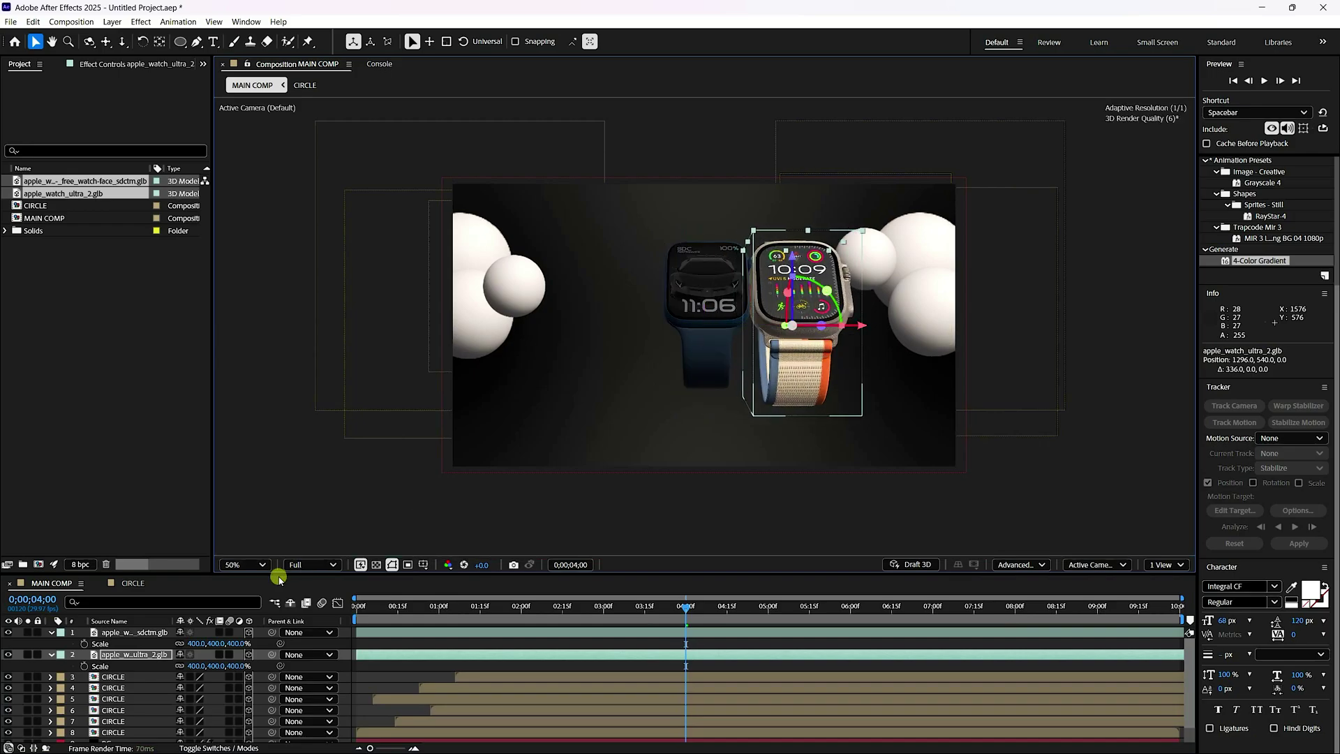
pyautogui.click(135, 631)
pyautogui.moveTo(777, 323); pyautogui.dragTo(690, 326)
pyautogui.press('.')
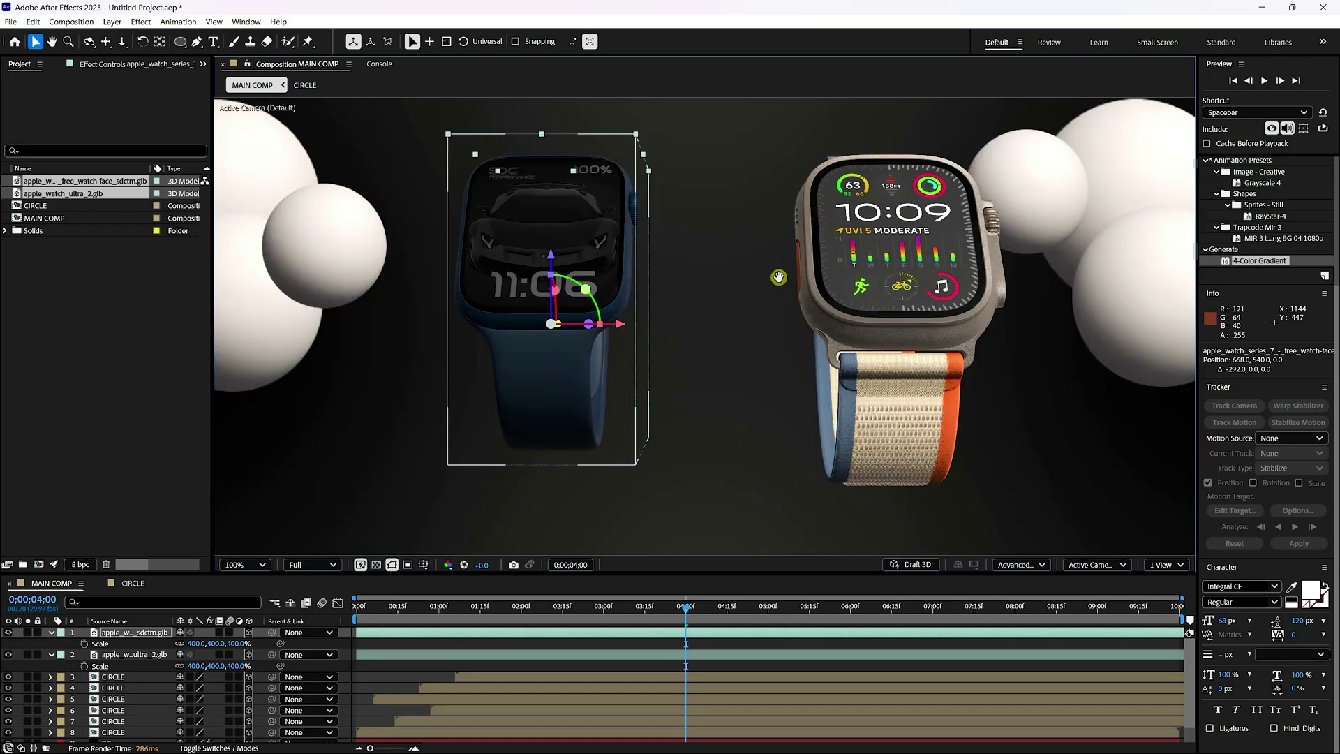
pyautogui.moveTo(788, 276); pyautogui.dragTo(751, 279)
pyautogui.press('v')
pyautogui.press(',')
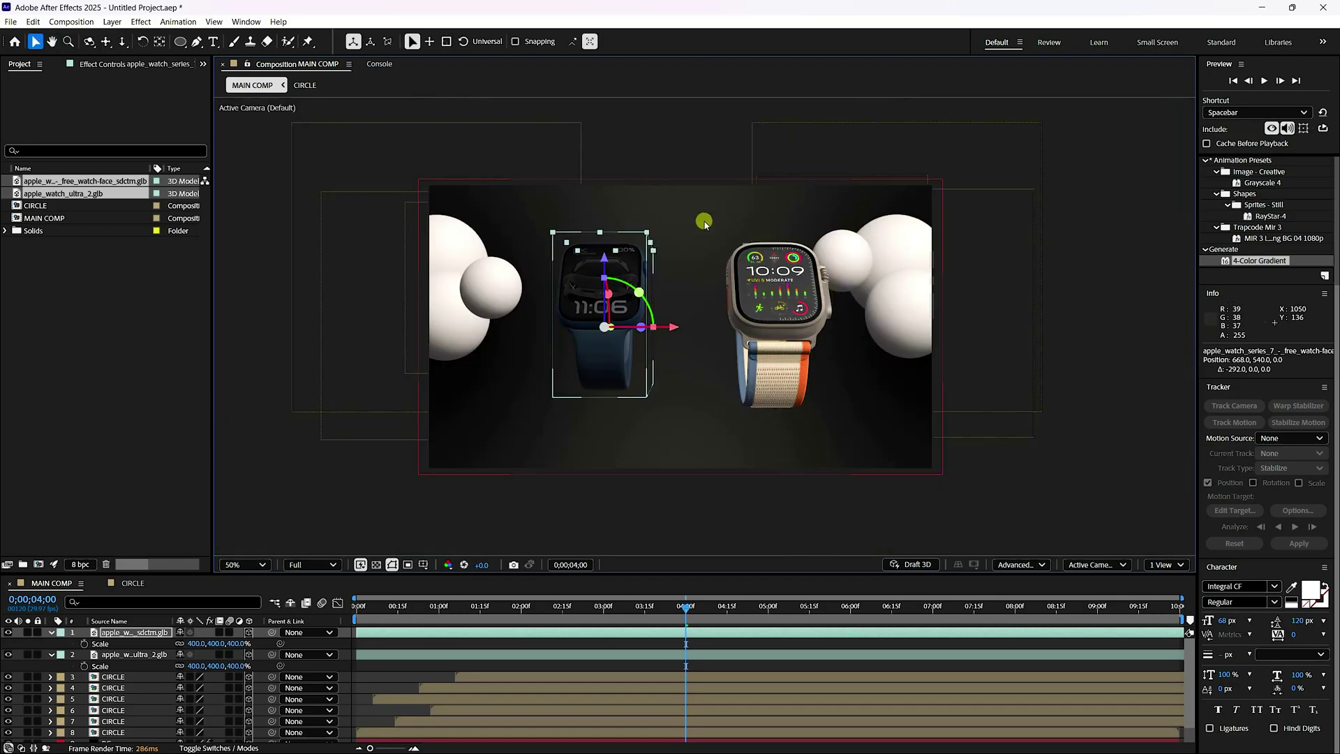
# Show the rulers and place horizontal guides at about 218 and 854, level with the Ultra 2's upper and lower edges
pyautogui.hotkey('ctrl', 'r')
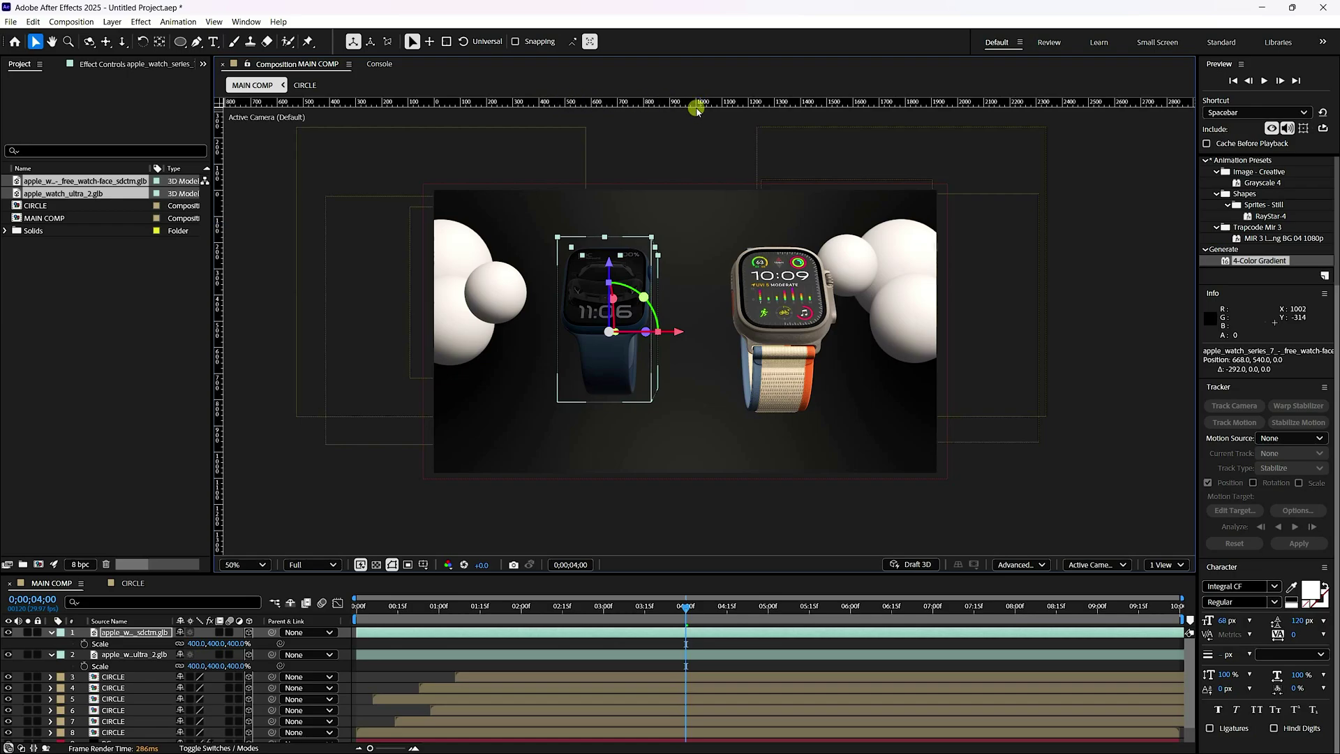
pyautogui.moveTo(695, 108); pyautogui.dragTo(706, 247)
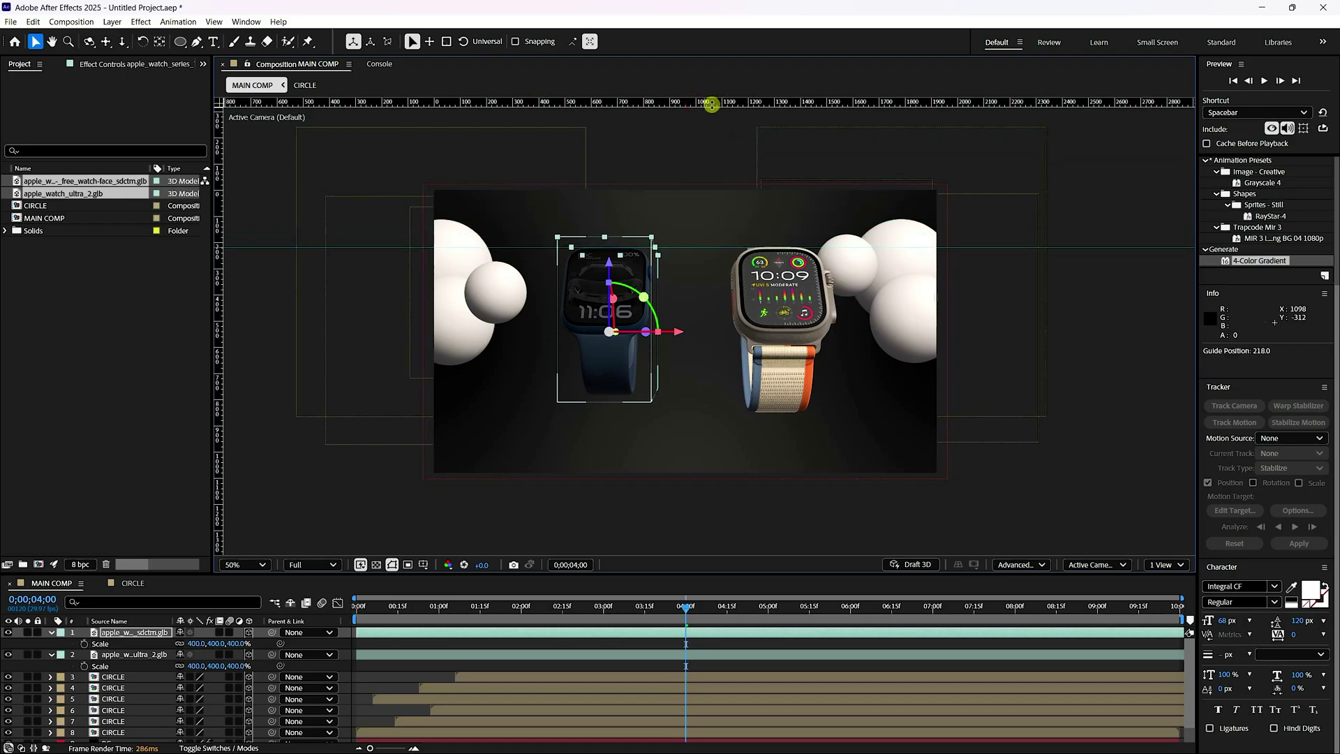
pyautogui.moveTo(711, 105); pyautogui.dragTo(712, 415)
# Lower the Series 7 watch slightly and scale it to 449% so it fits between the two guides
pyautogui.press('.')
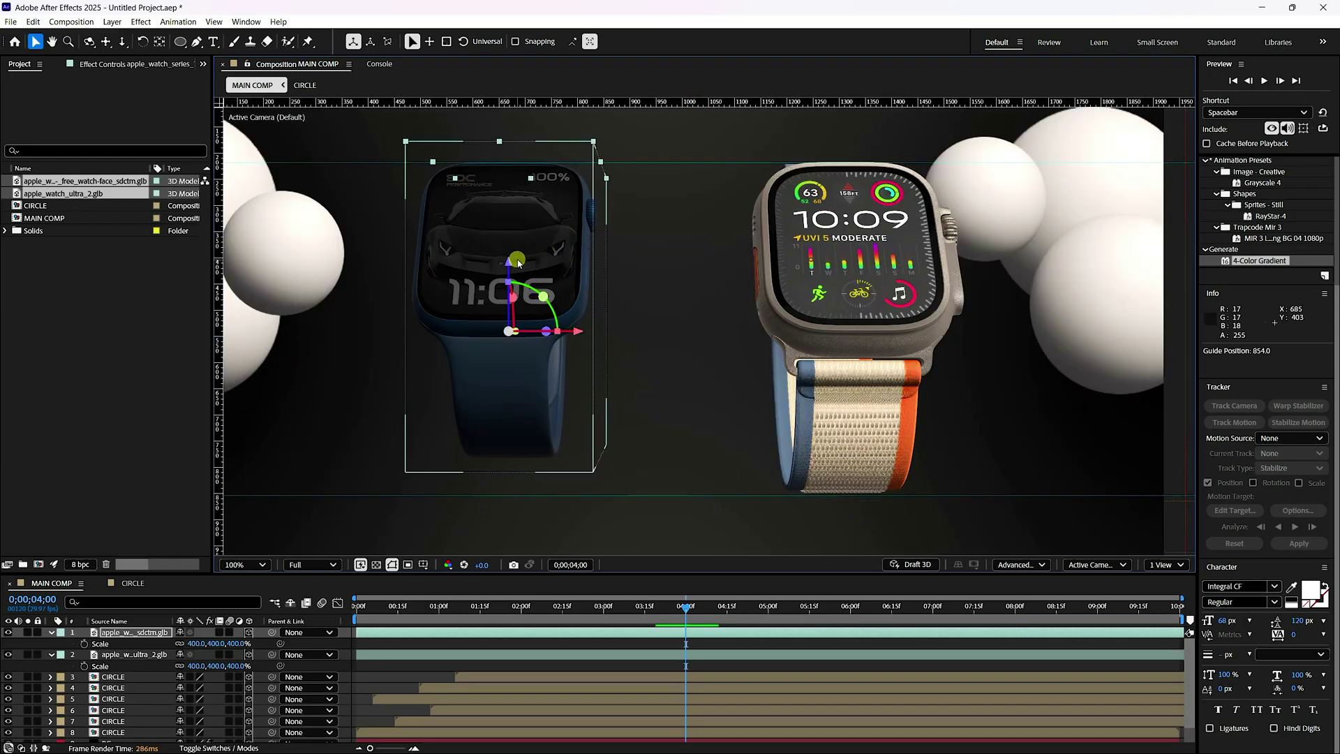
pyautogui.moveTo(512, 261); pyautogui.dragTo(507, 285)
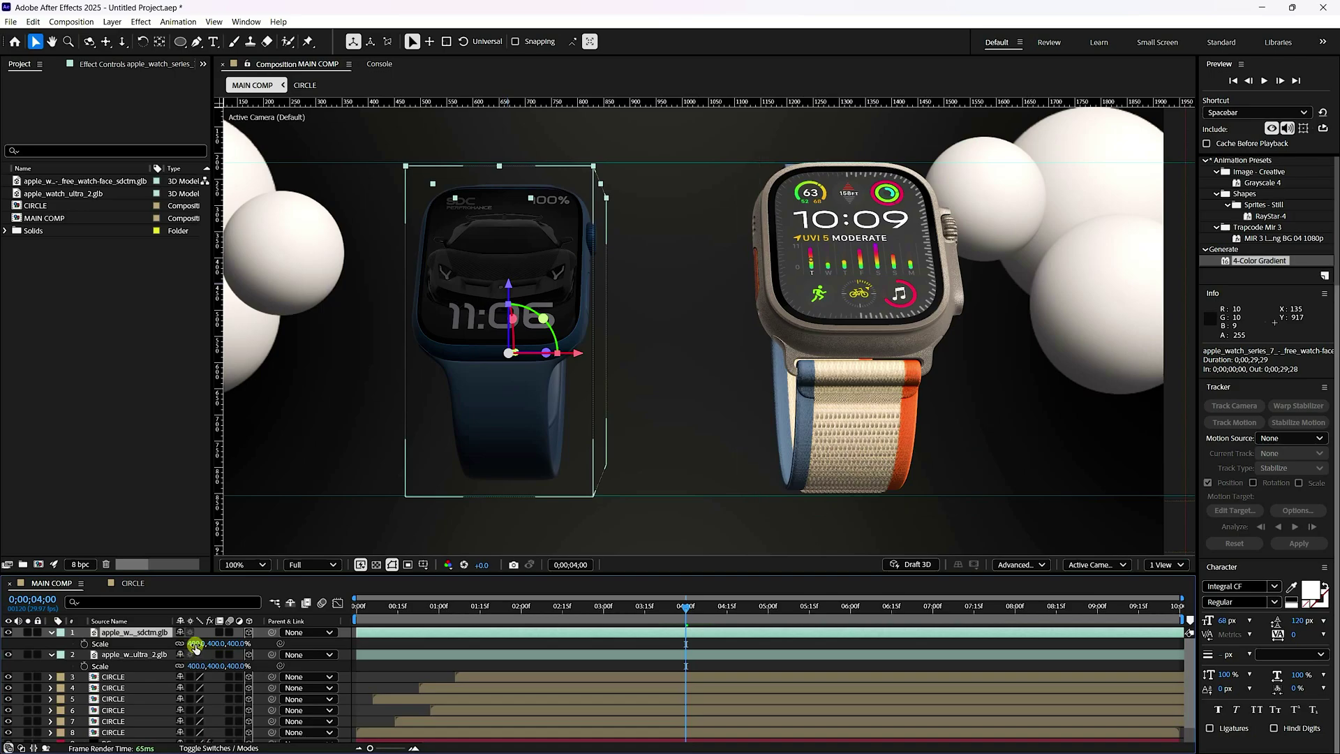
pyautogui.moveTo(210, 644); pyautogui.dragTo(233, 651)
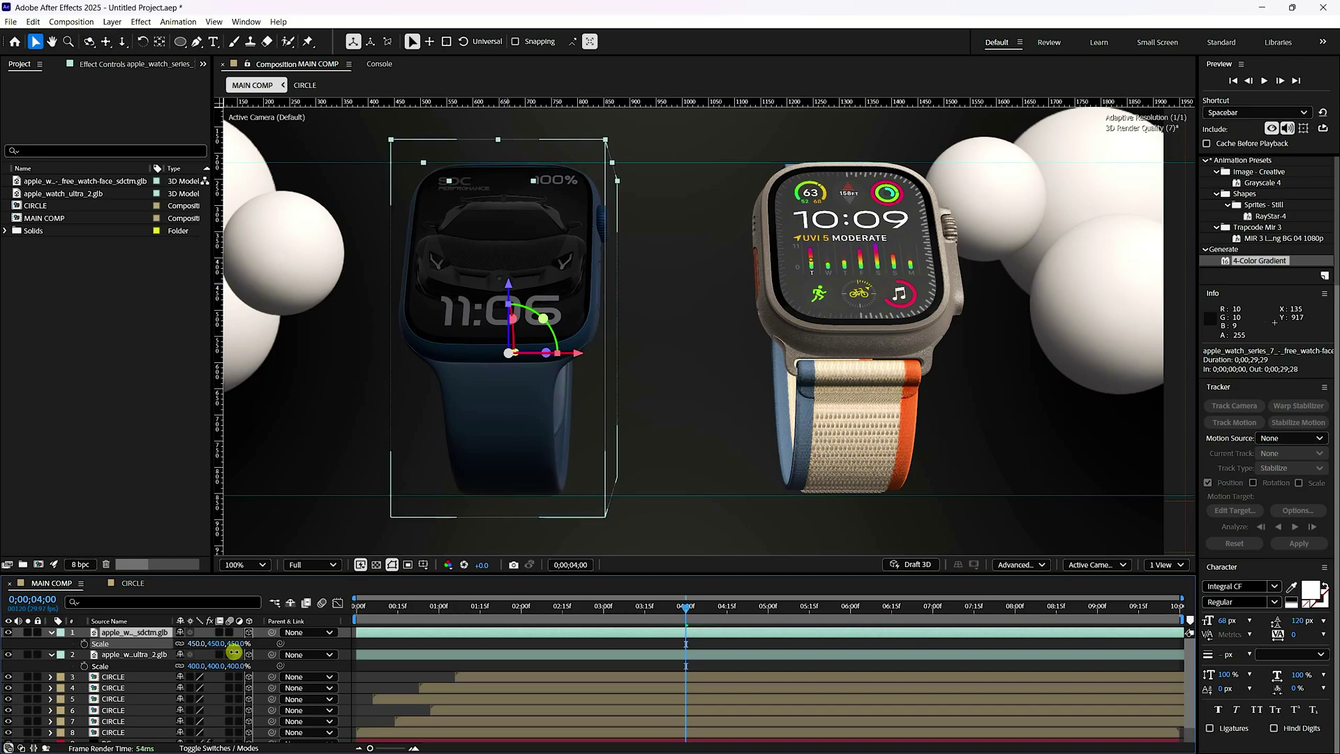
pyautogui.press(',')
pyautogui.press(',')
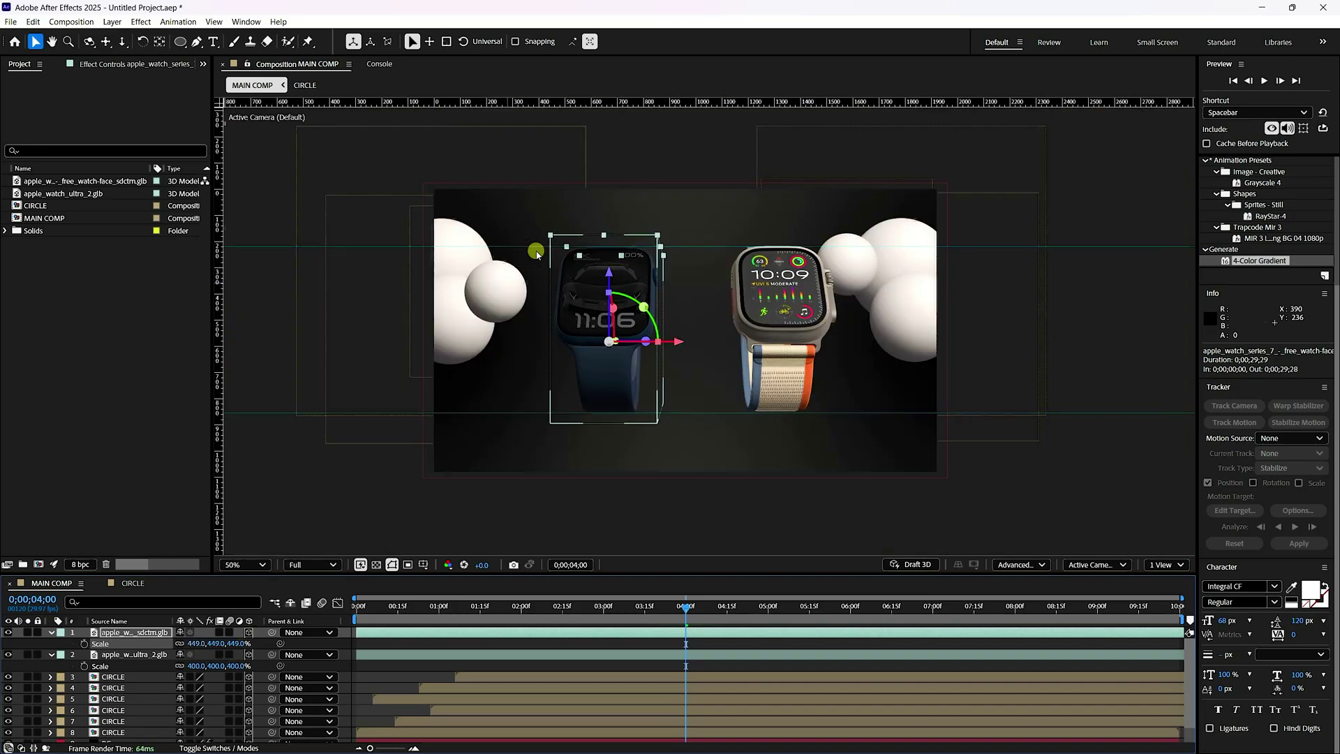
pyautogui.press('.')
pyautogui.press('.')
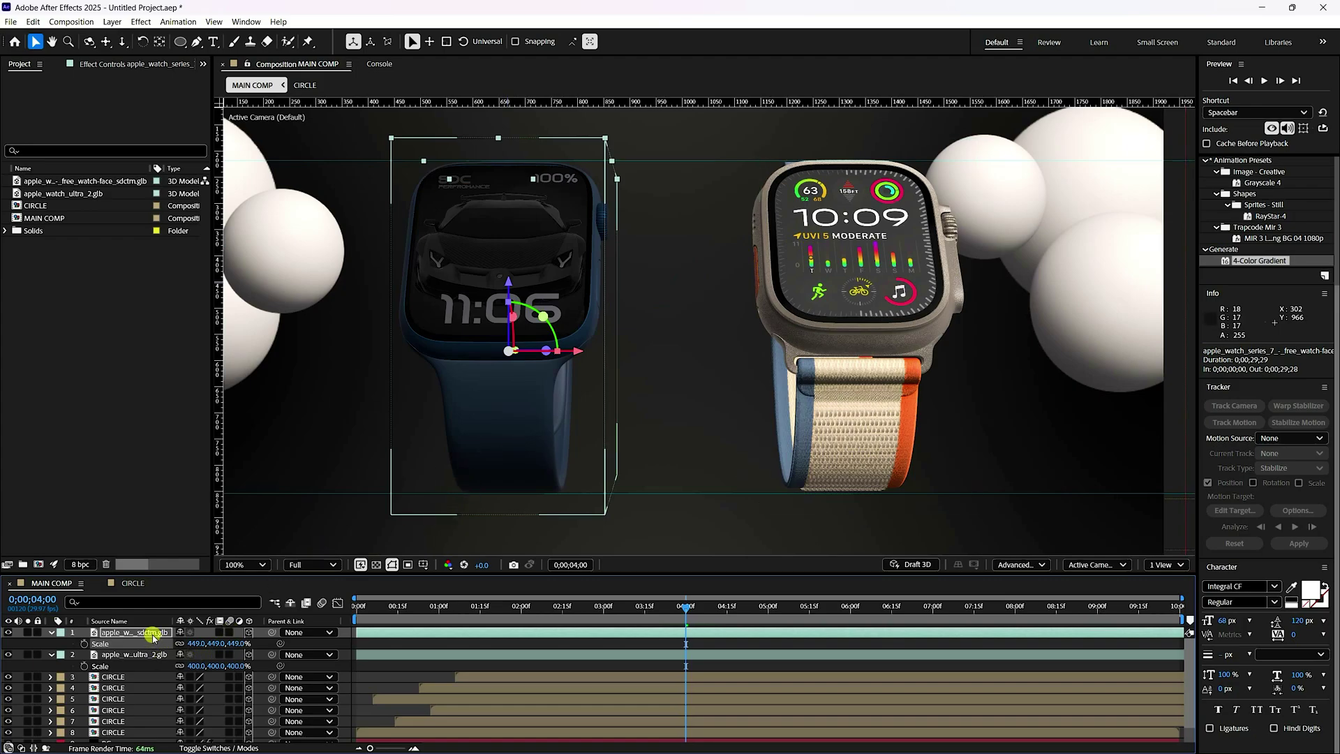
# Set the Series 7 watch's Z Rotation to 90° and shift it further left, away from the Ultra 2
pyautogui.press('r')
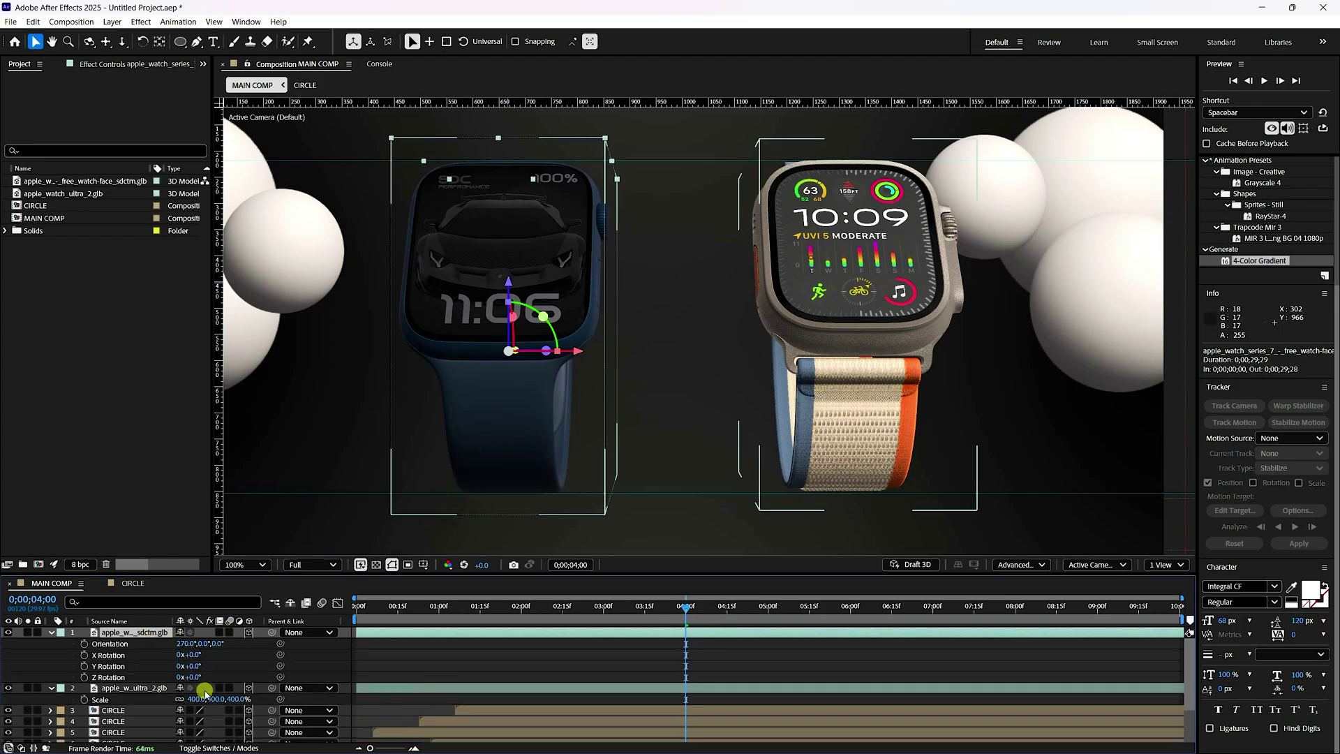
pyautogui.write('90')
pyautogui.press('Return')
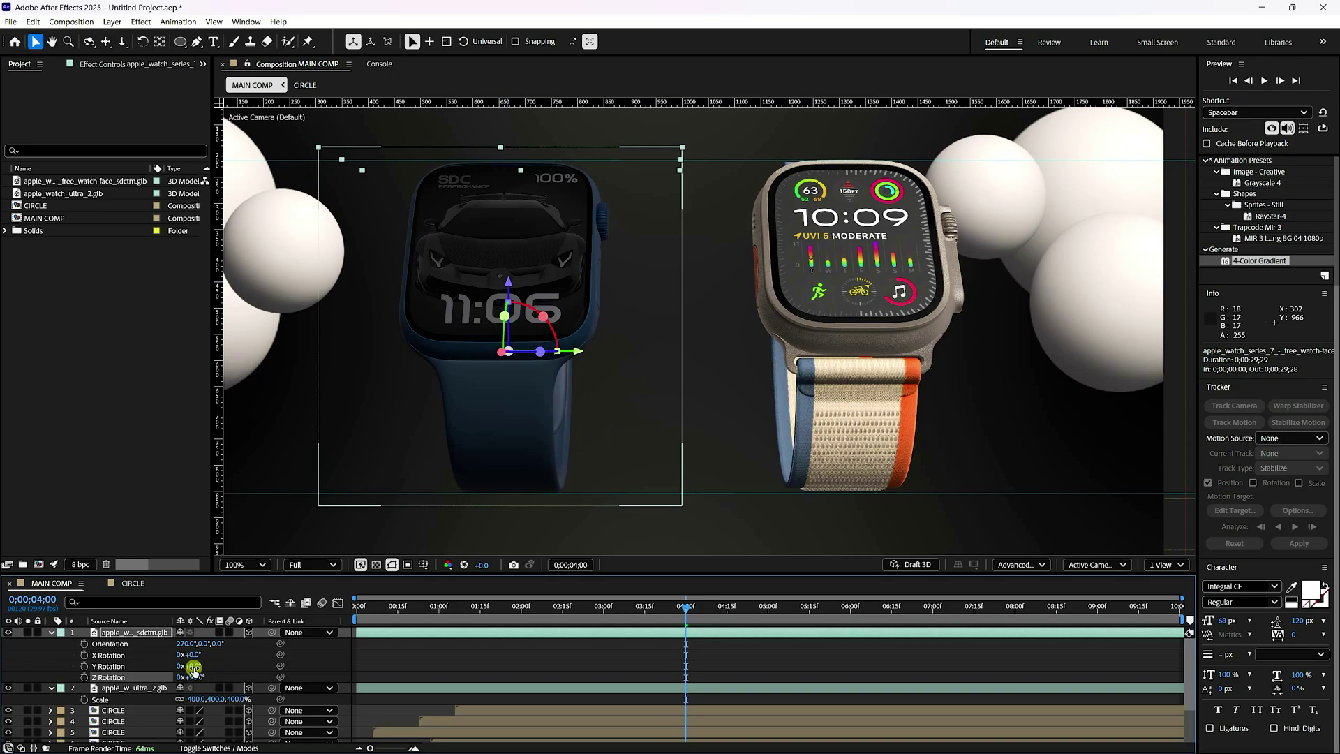
pyautogui.press(',')
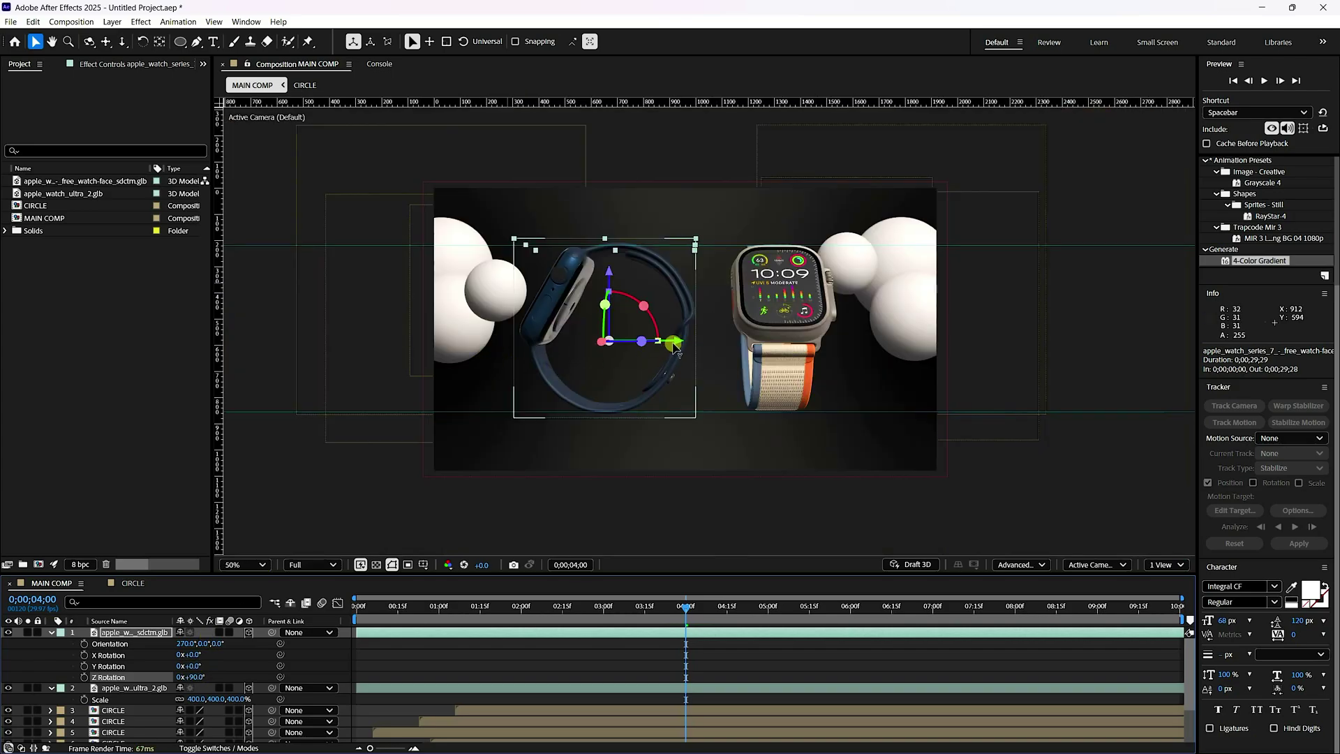
pyautogui.moveTo(673, 344); pyautogui.dragTo(649, 345)
# Set the Ultra 2 watch's Z Rotation to 90° and inspect the gap between the two watches
pyautogui.click(120, 688)
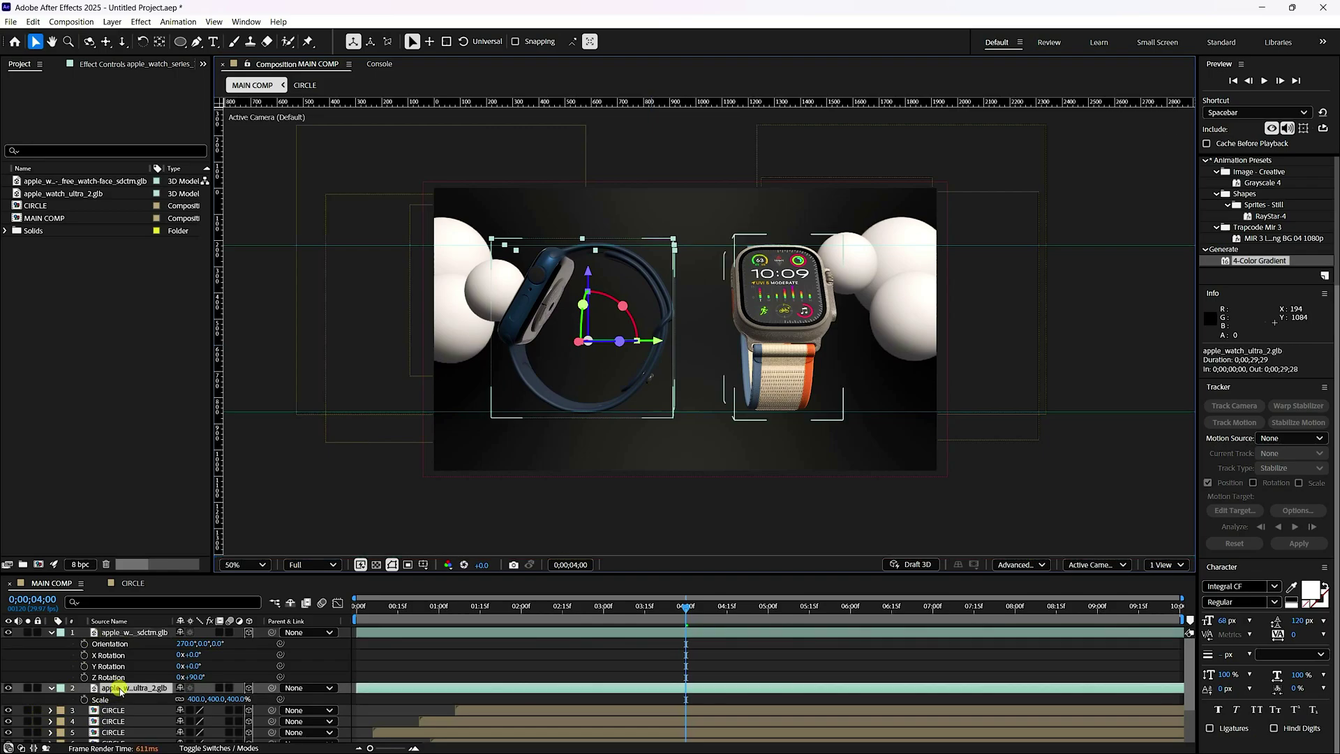
pyautogui.press('r')
pyautogui.scroll(-2, 175, 702)
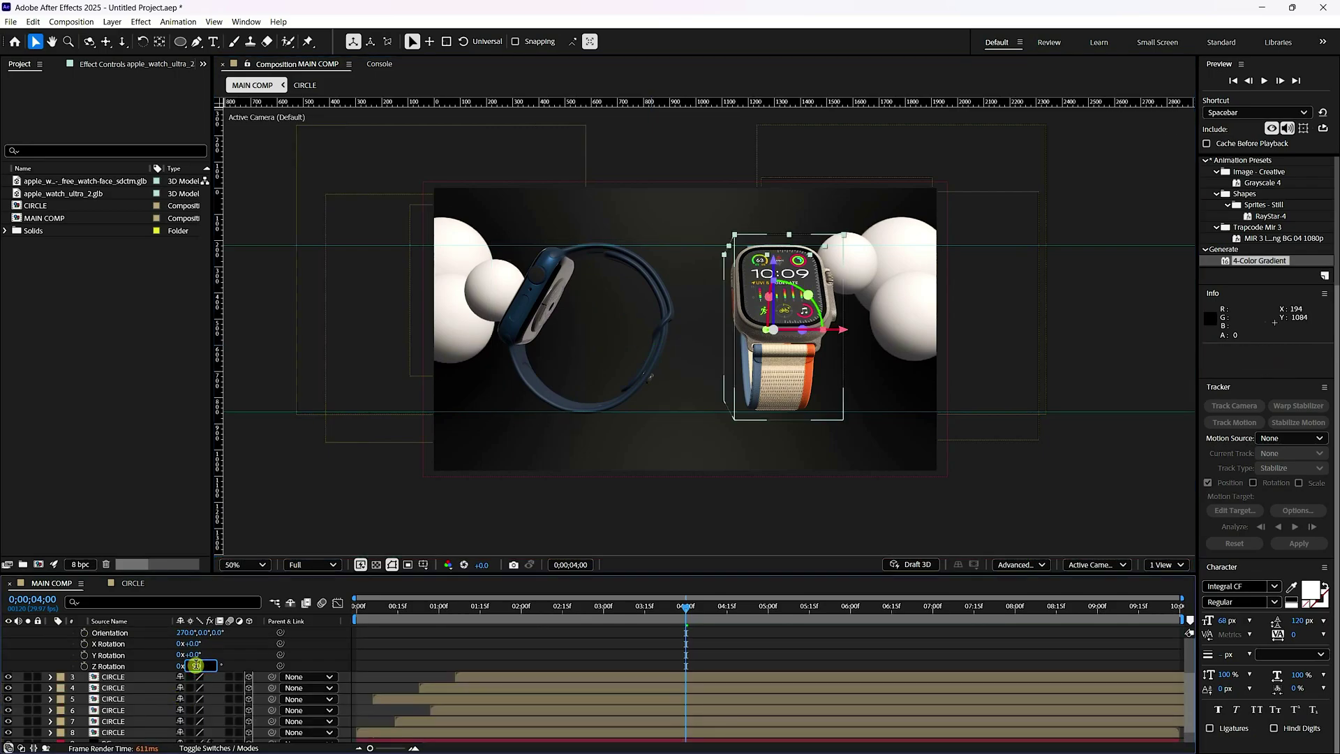
pyautogui.press('Return')
pyautogui.scroll(2, 829, 283)
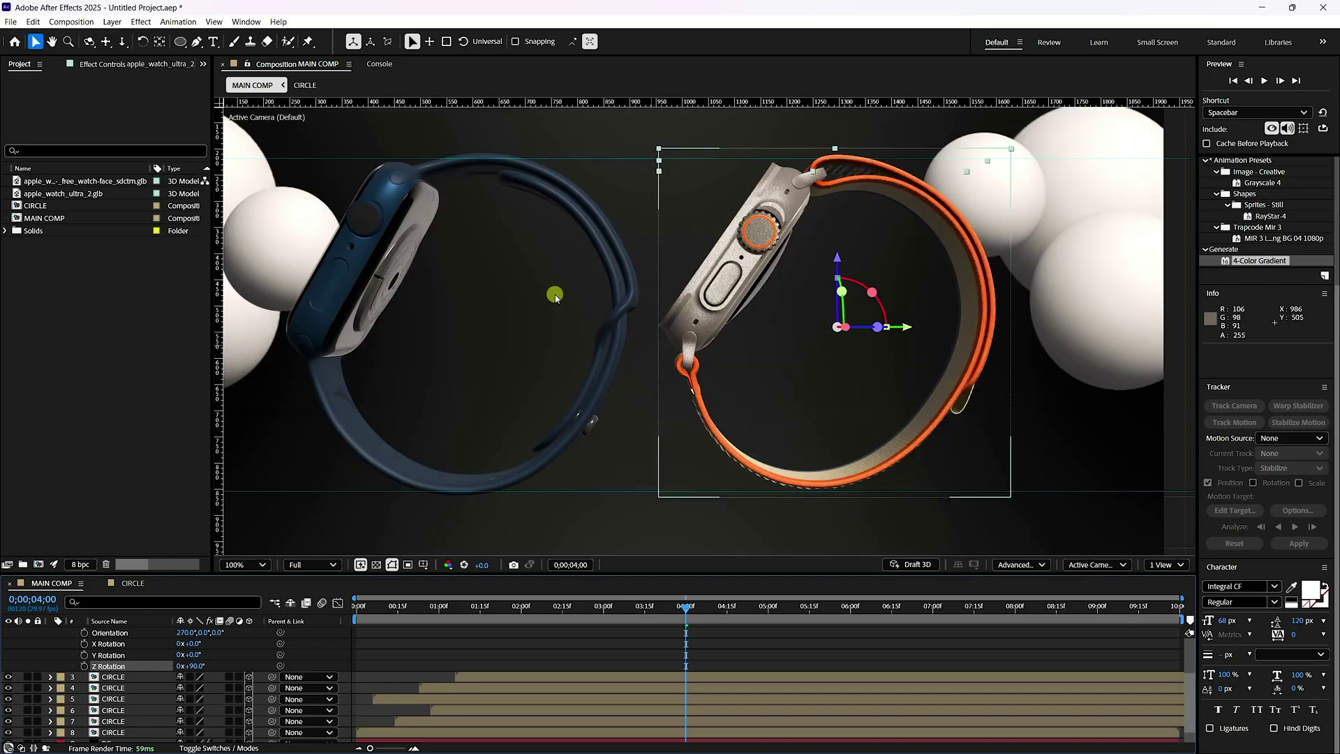
pyautogui.scroll(2, 647, 300)
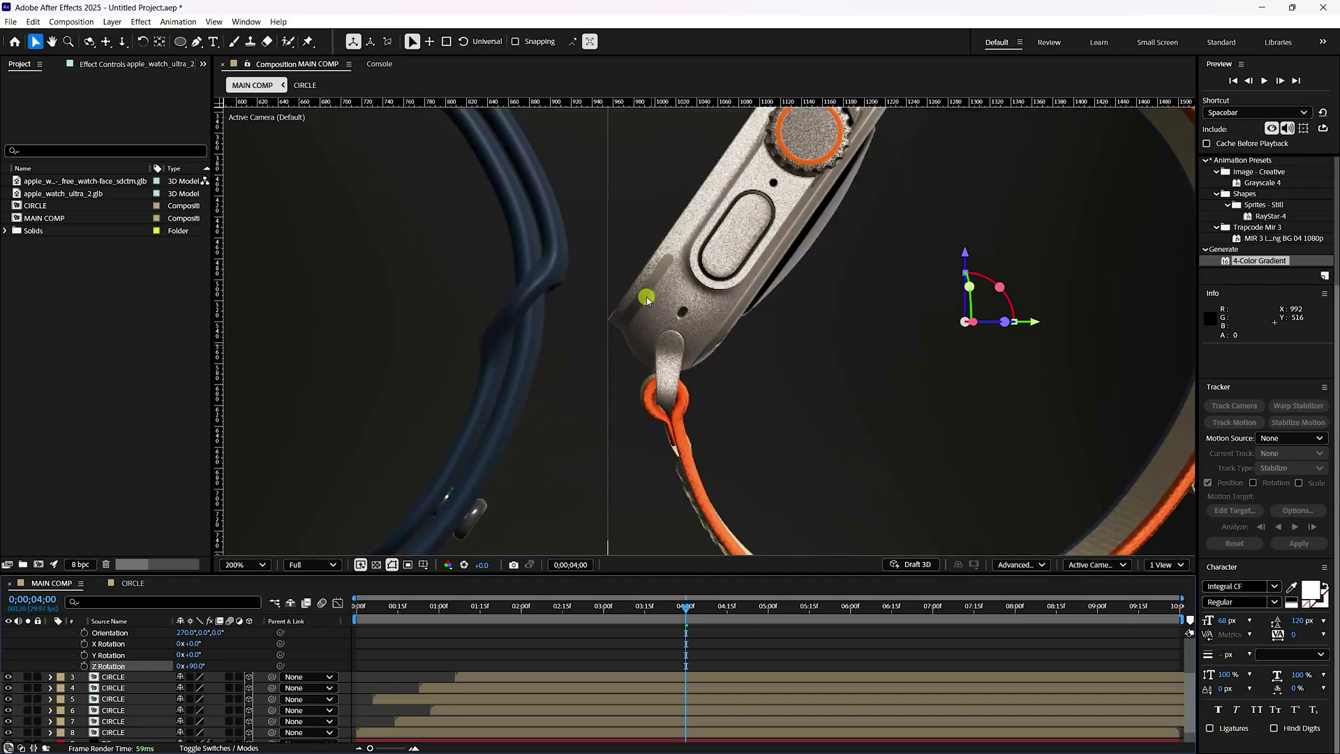
pyautogui.scroll(-4, 639, 314)
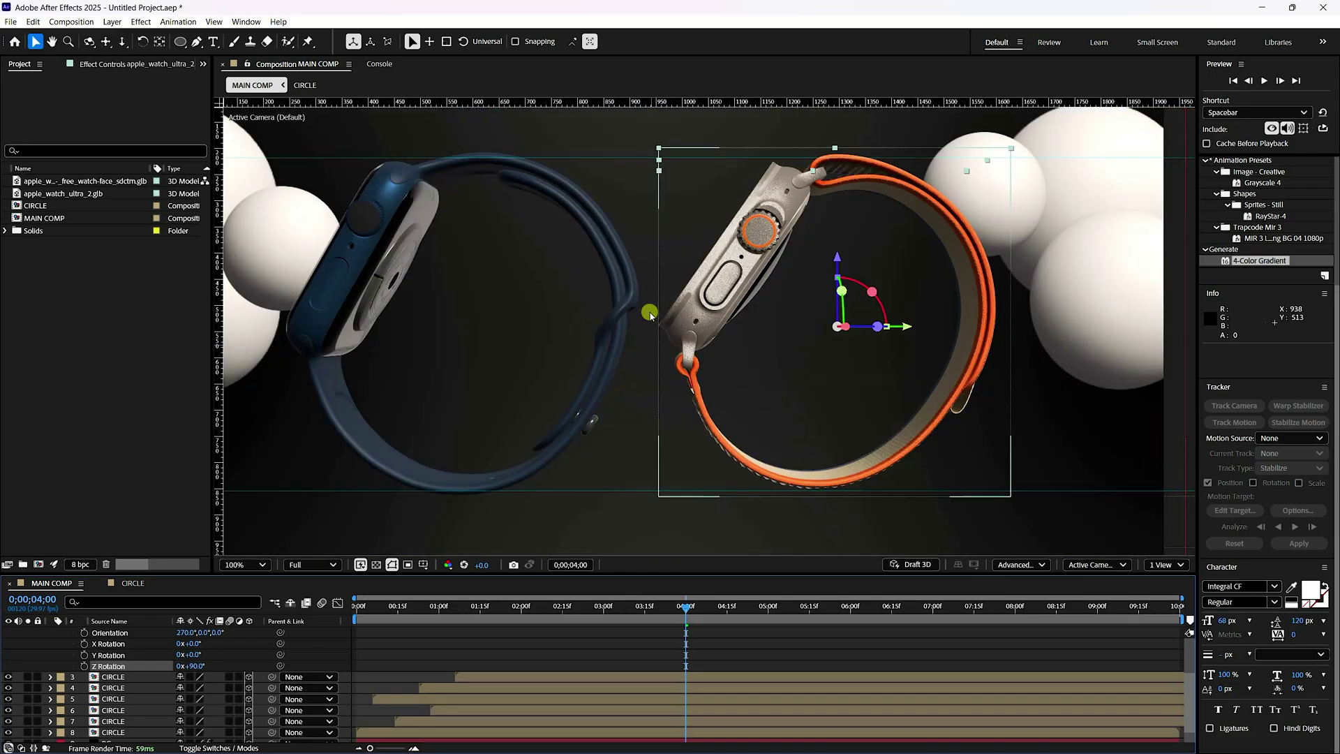
# In the Top view, select both watch layers and move them along Z to about -68, away from the circles
pyautogui.click(1095, 565)
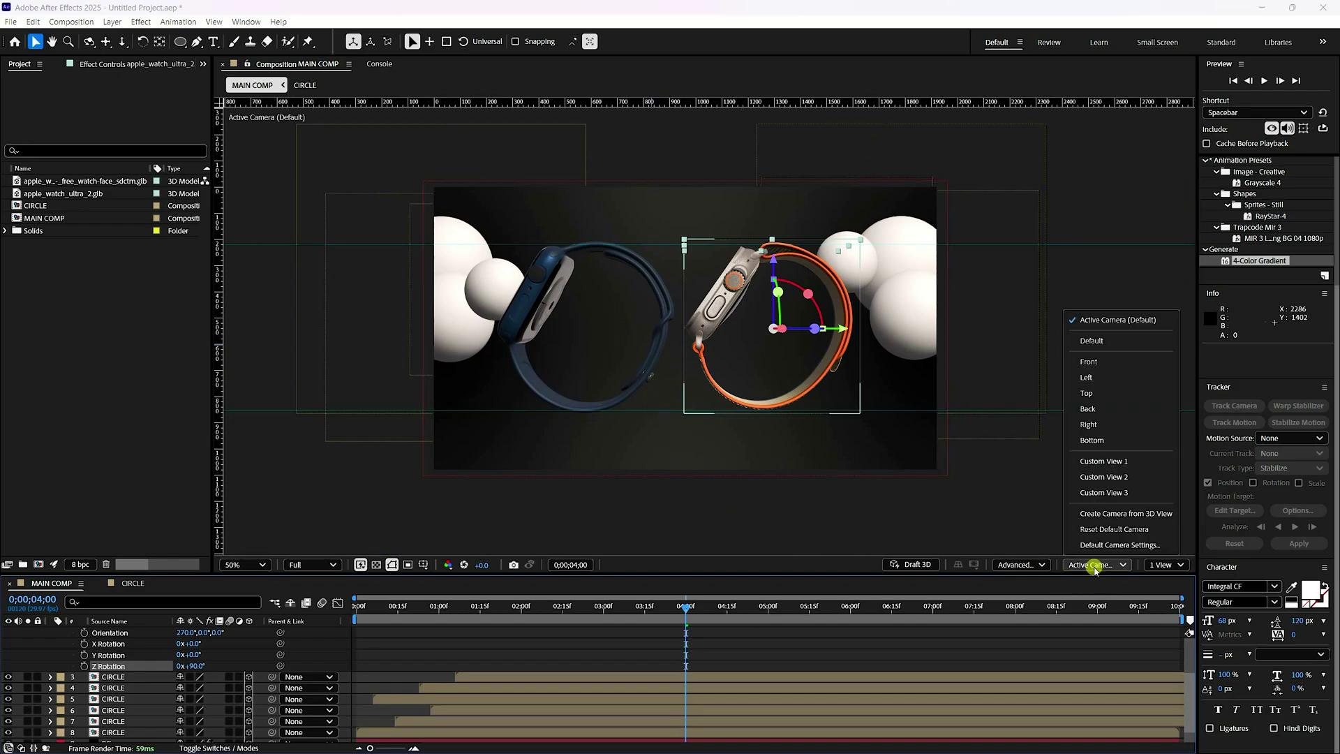
pyautogui.click(1083, 385)
pyautogui.scroll(3, 657, 333)
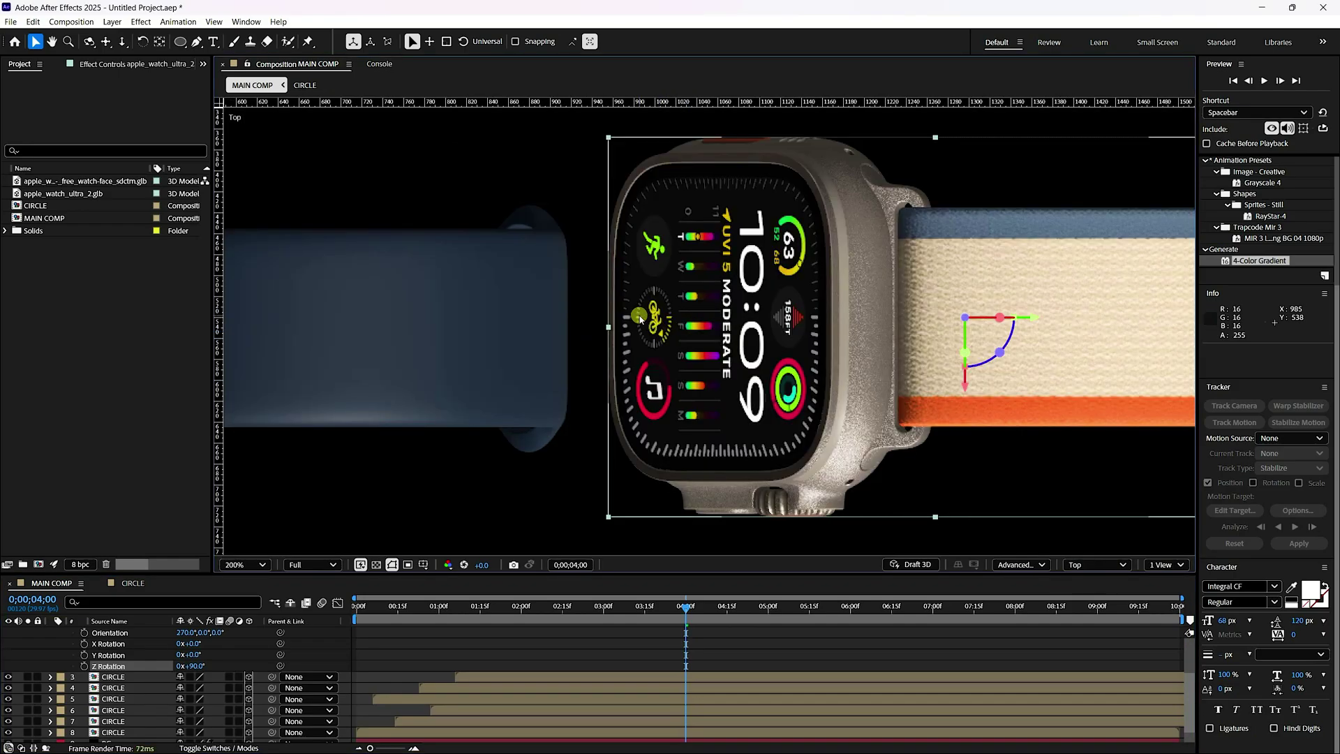
pyautogui.scroll(-3, 631, 314)
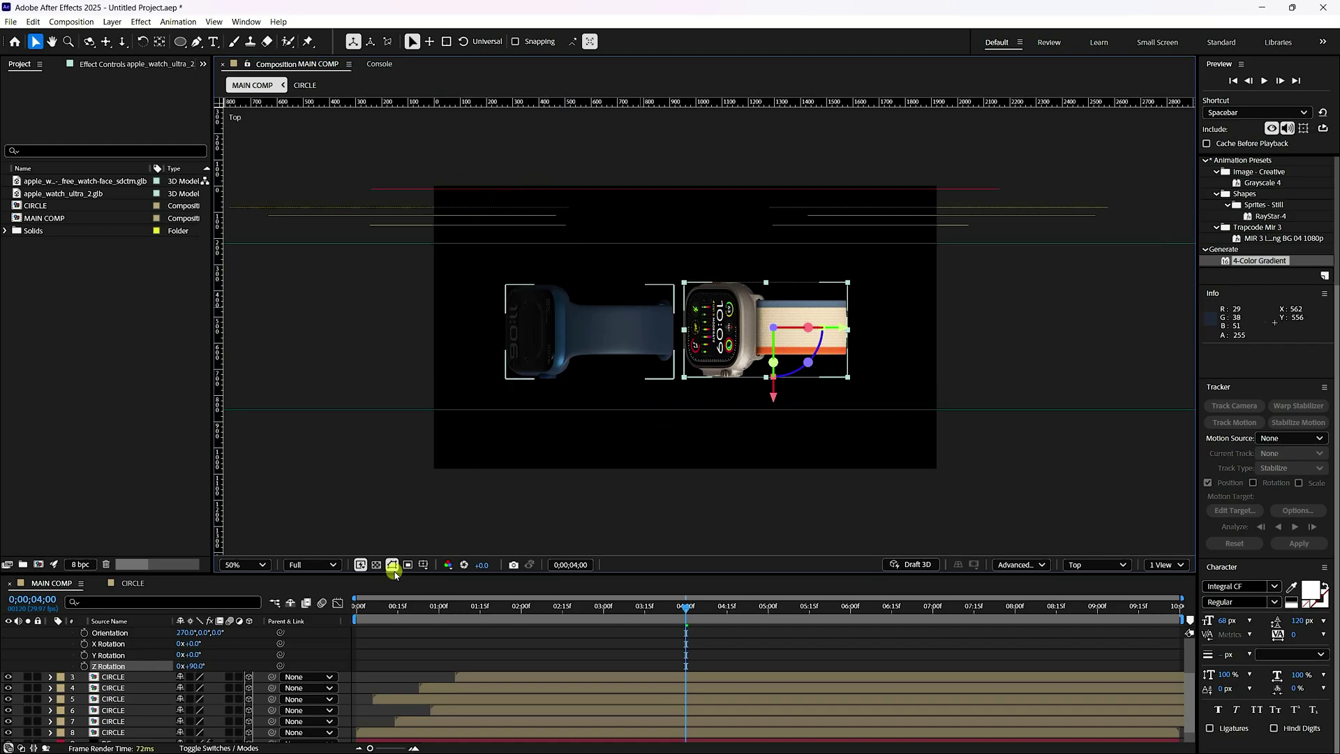
pyautogui.scroll(3, 179, 652)
pyautogui.click(135, 632)
pyautogui.keyDown('ctrl'); pyautogui.click(137, 688); pyautogui.keyUp('ctrl')
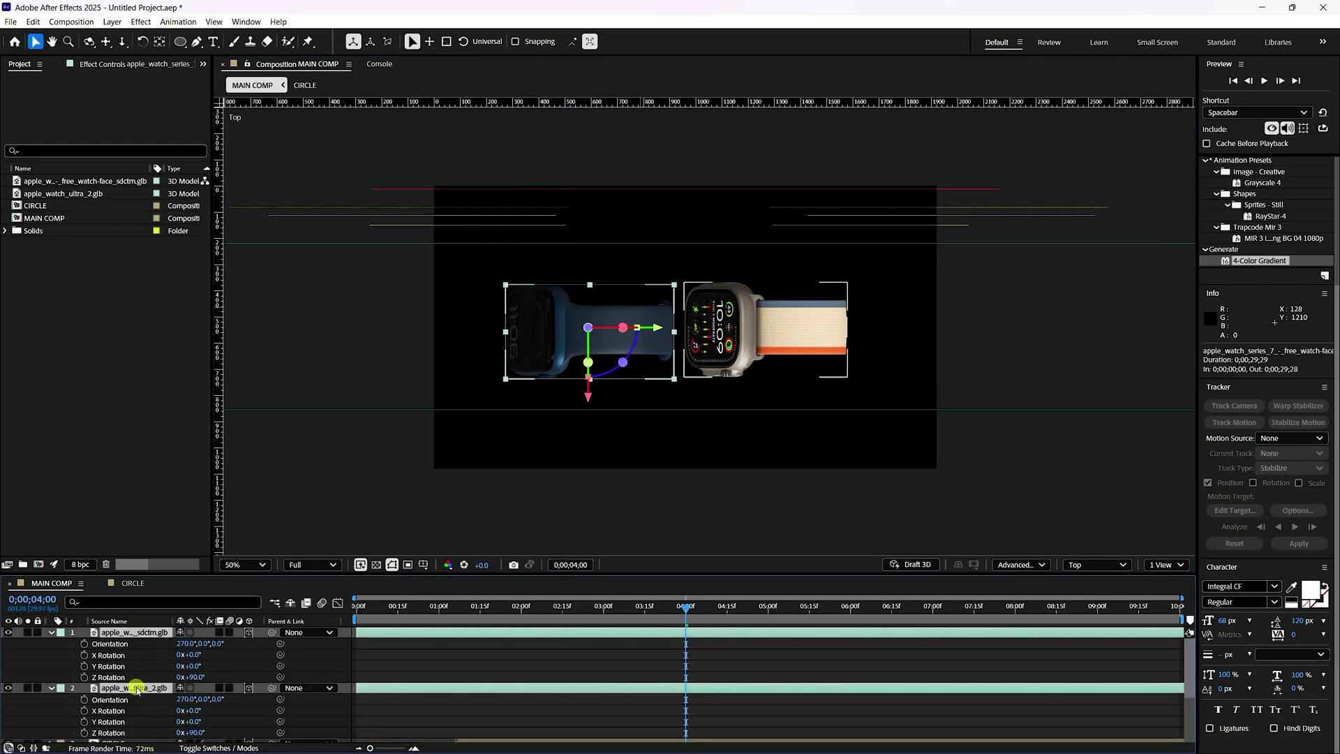
pyautogui.moveTo(770, 395); pyautogui.dragTo(775, 419)
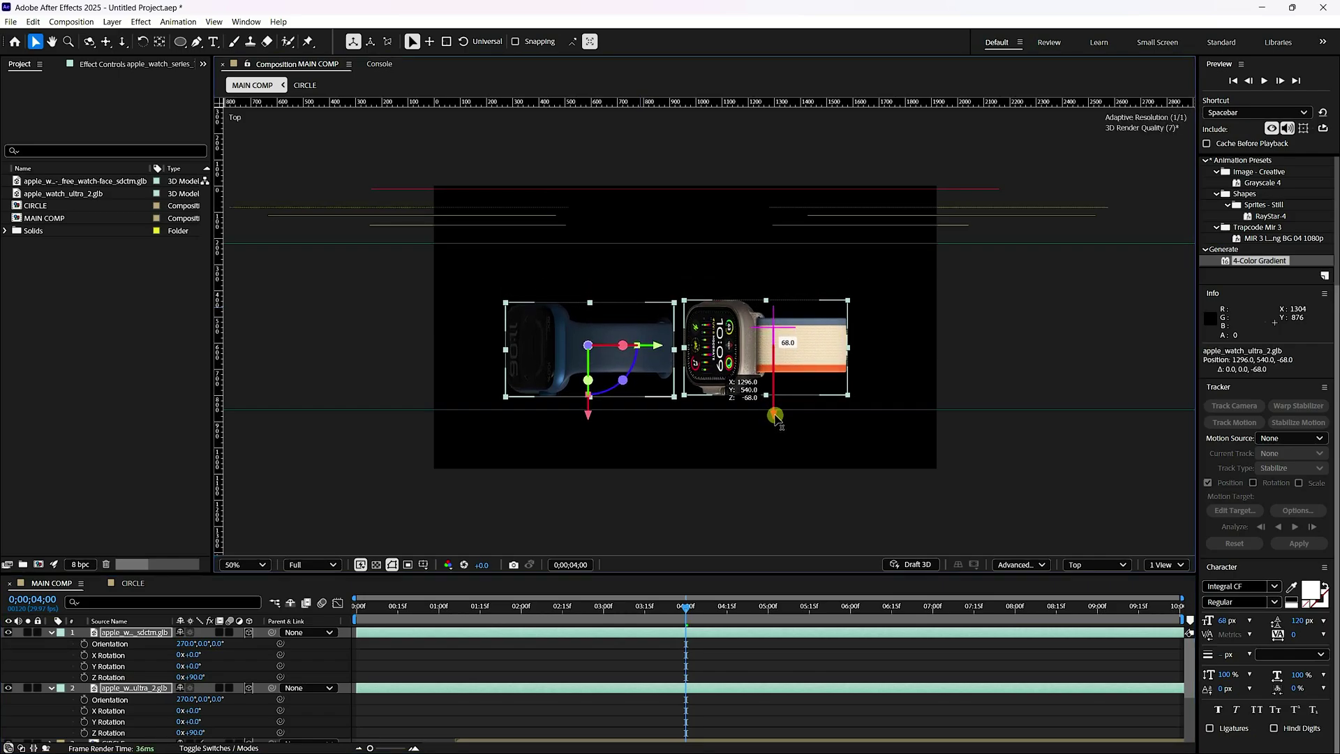
# Try different Z Rotation angles on both watches, ending at about -86° for Series 7 and 127° for Ultra 2
pyautogui.rightClick(202, 685)
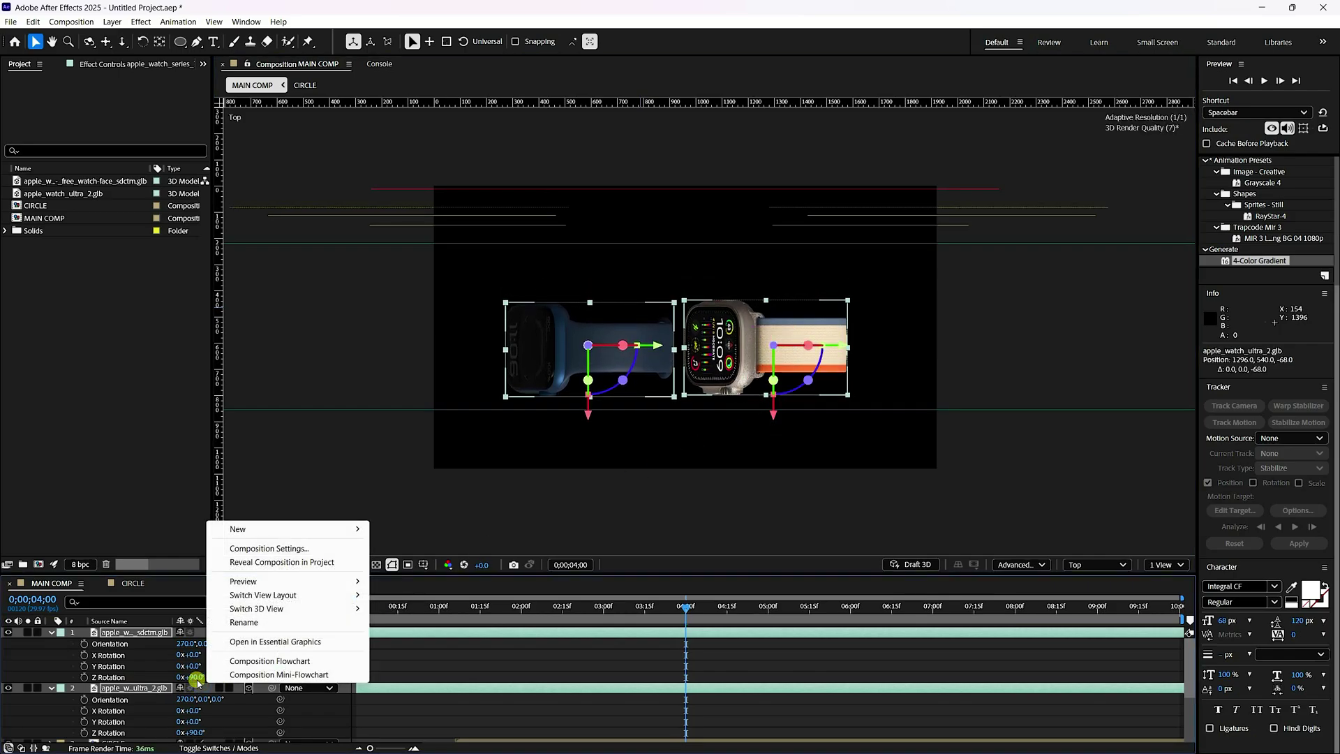
pyautogui.click(197, 682)
pyautogui.moveTo(190, 666); pyautogui.dragTo(222, 729)
pyautogui.moveTo(188, 679); pyautogui.dragTo(193, 680)
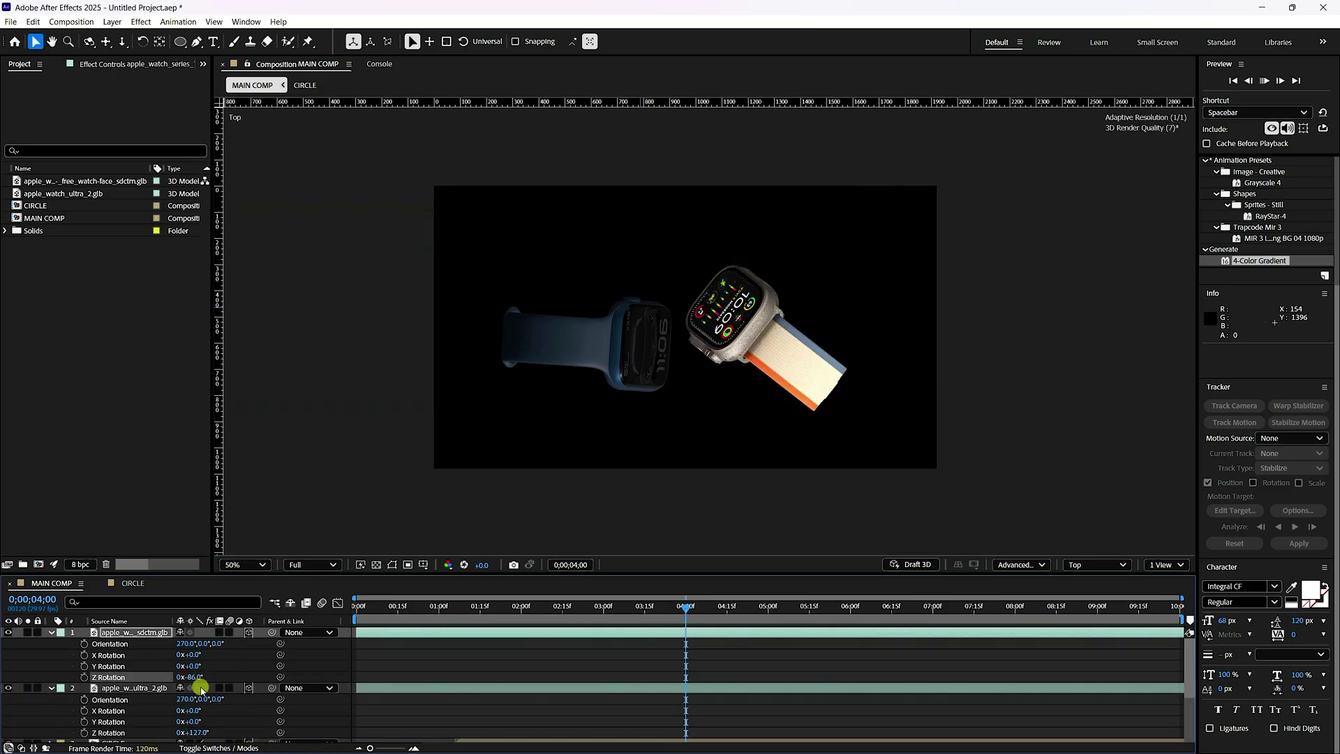
# Return to the start of the composition and reset Z Rotation to 0° on both watch models
pyautogui.press('space')
pyautogui.click(197, 677)
pyautogui.press('Return')
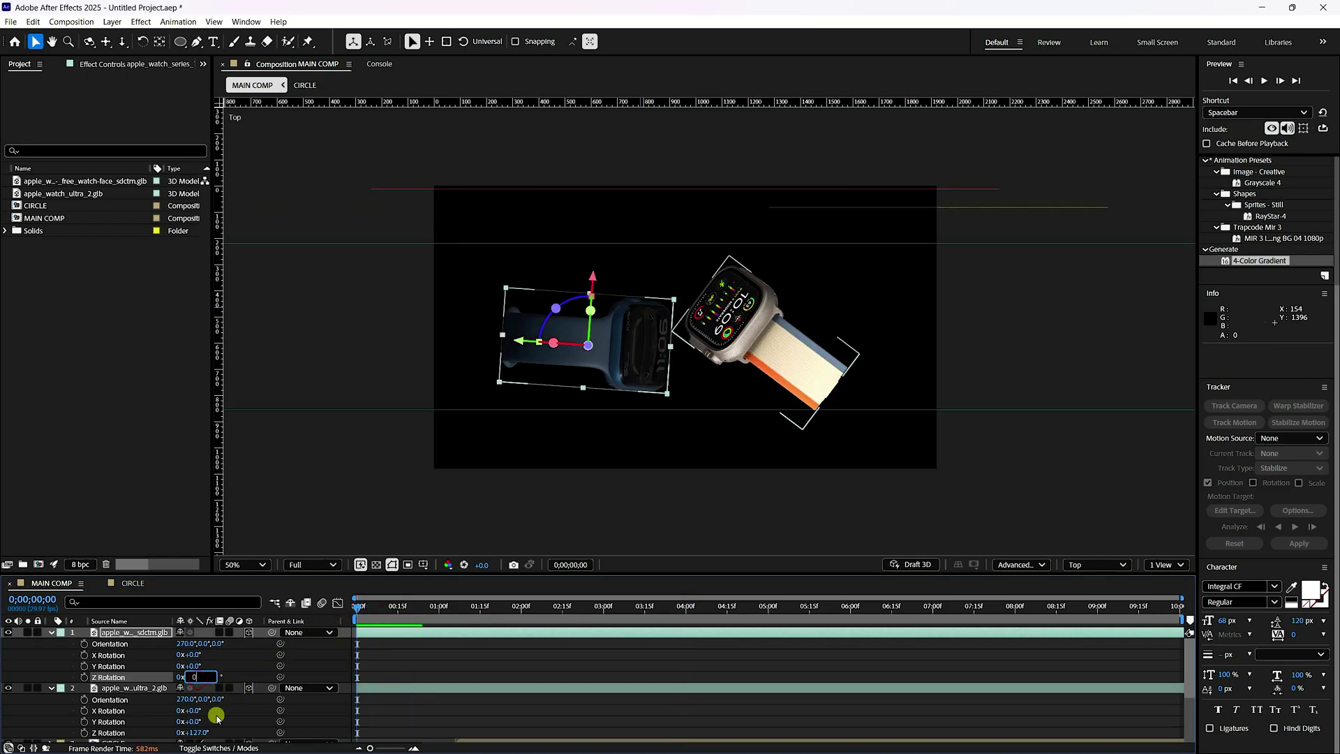
pyautogui.press('Return')
pyautogui.click(199, 732)
pyautogui.write('0')
pyautogui.press('Return')
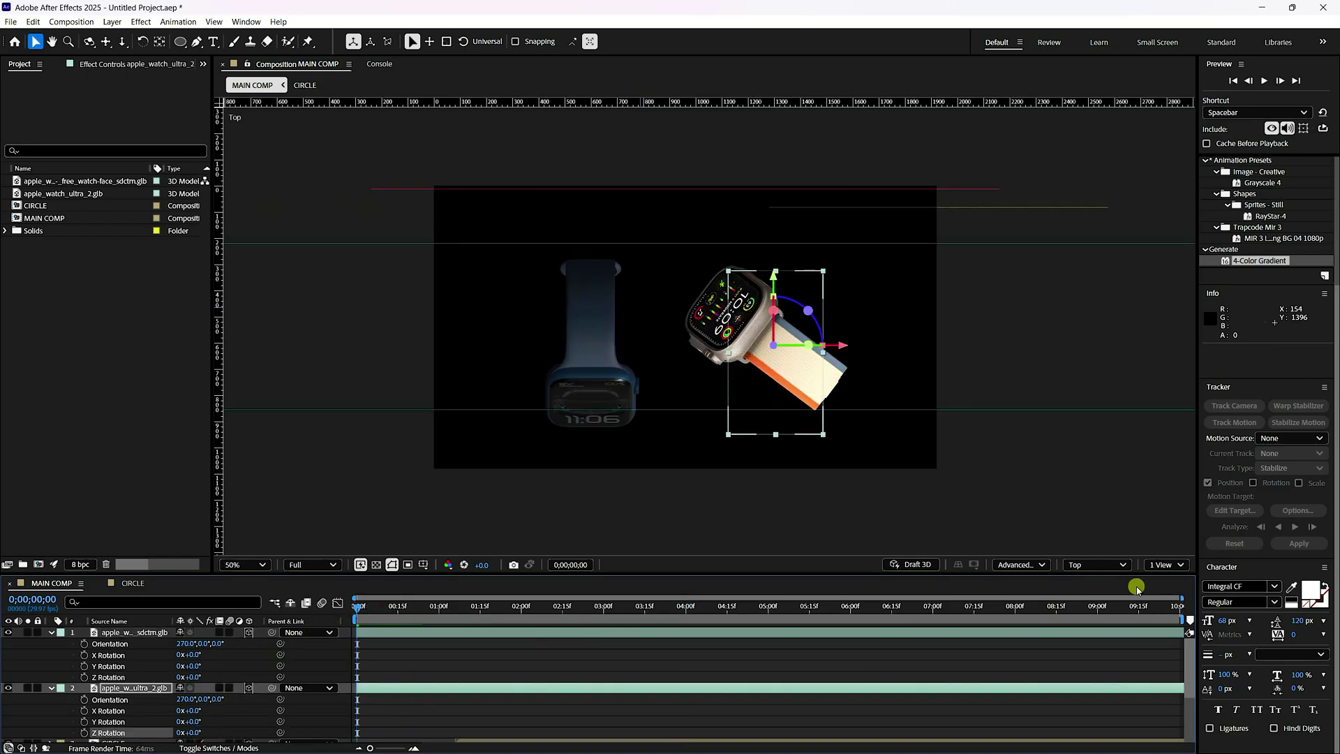
# Switch the composition view from Top back to Active Camera (Default)
pyautogui.click(1038, 568)
pyautogui.click(1104, 573)
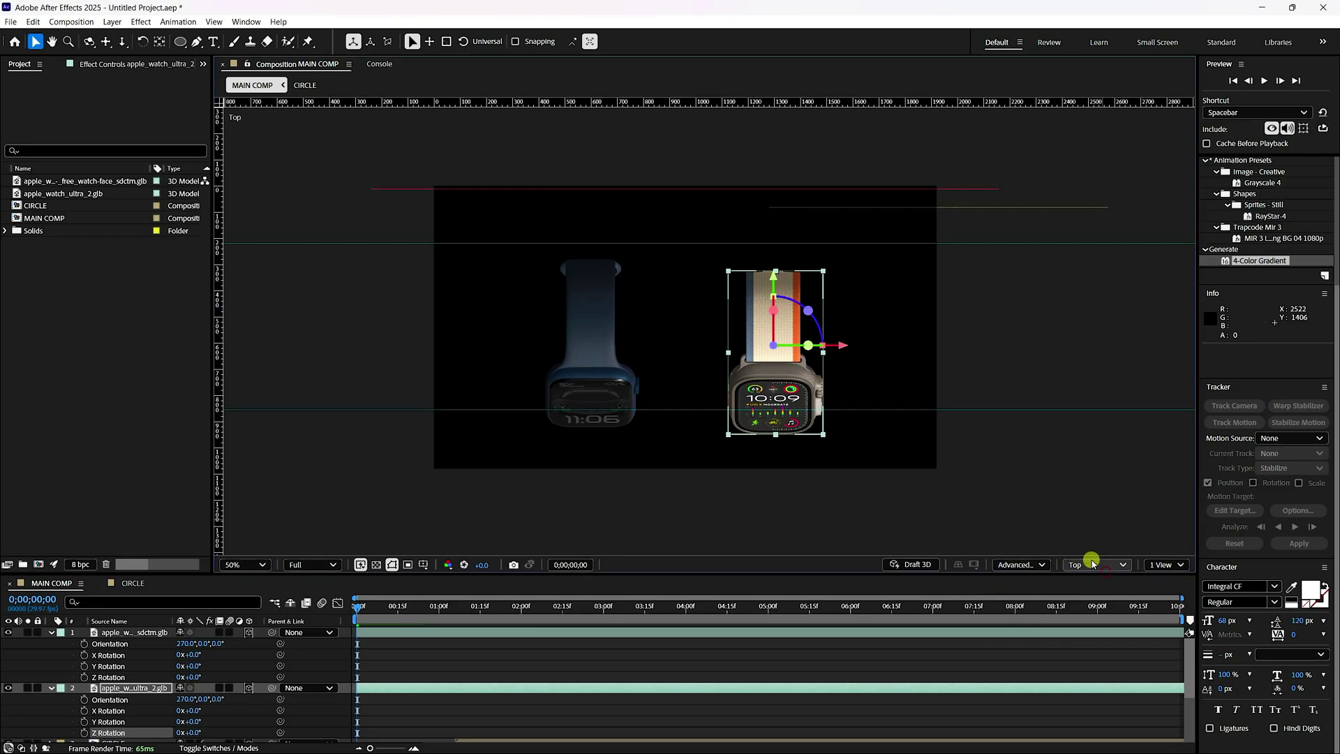
pyautogui.click(1091, 564)
pyautogui.click(1090, 325)
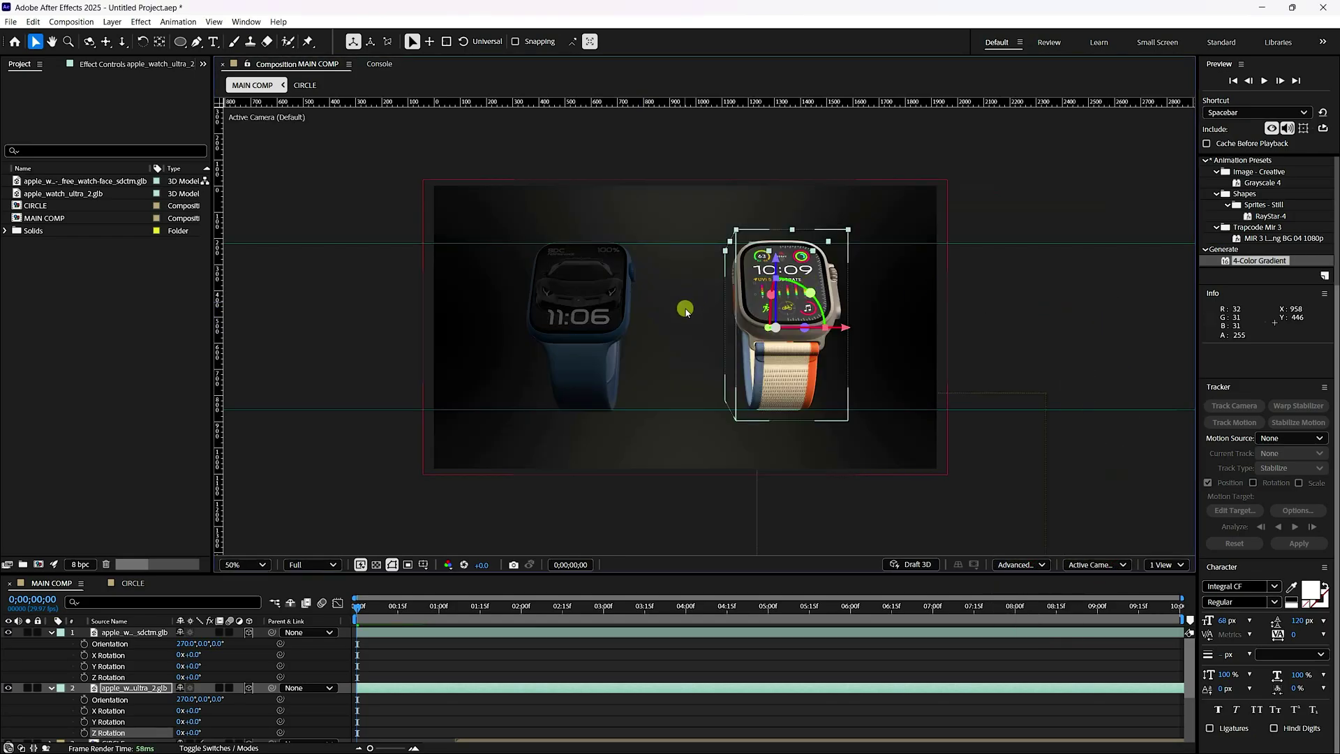
# At the start of the composition, select both watch layers and enable Z Rotation keyframing on them
pyautogui.click(380, 611)
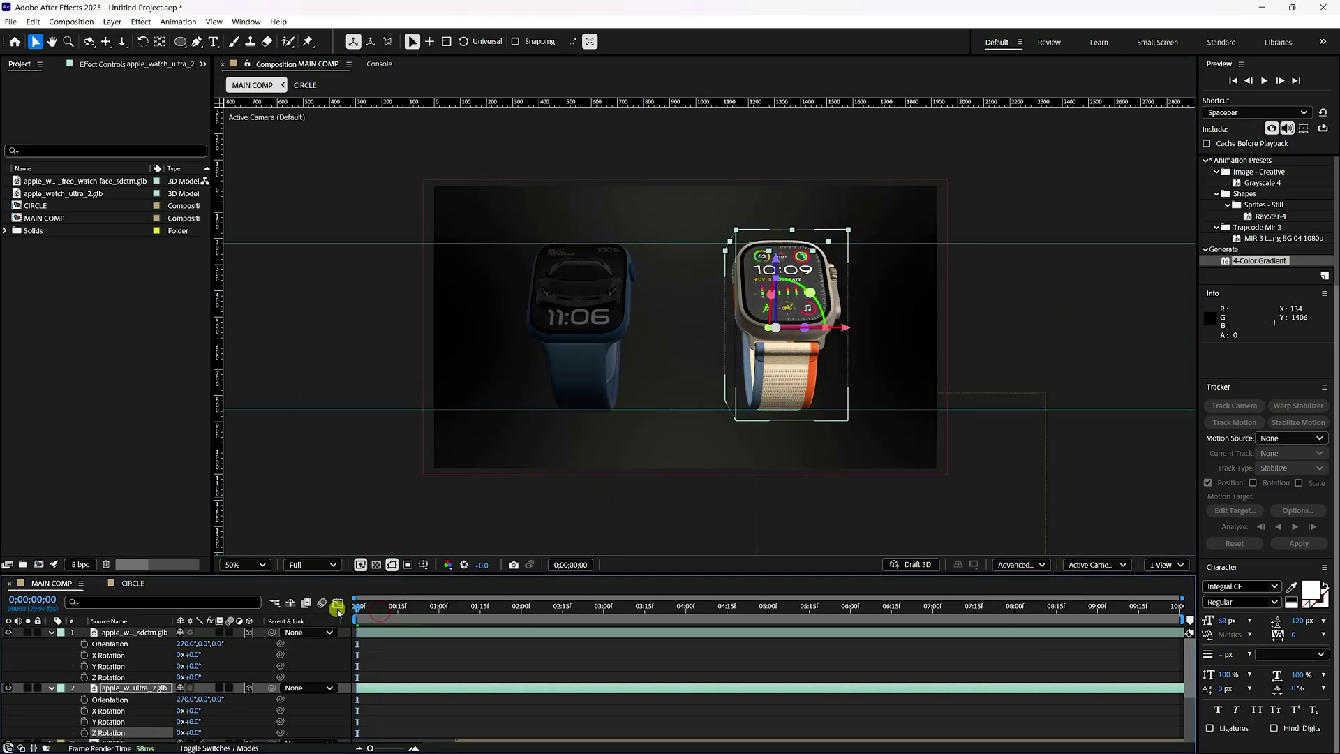
pyautogui.moveTo(441, 618); pyautogui.dragTo(335, 614)
pyautogui.click(99, 696)
pyautogui.click(125, 632)
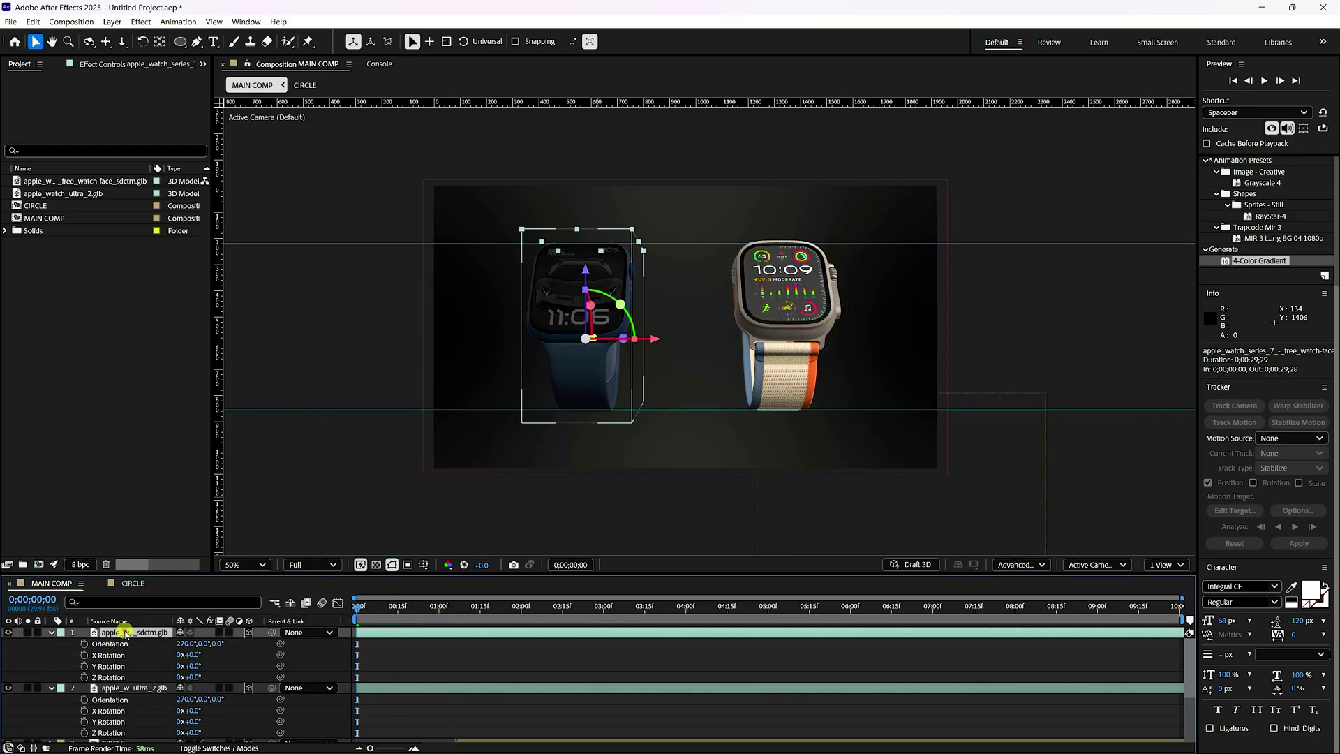
pyautogui.keyDown('ctrl'); pyautogui.click(116, 689); pyautogui.keyUp('ctrl')
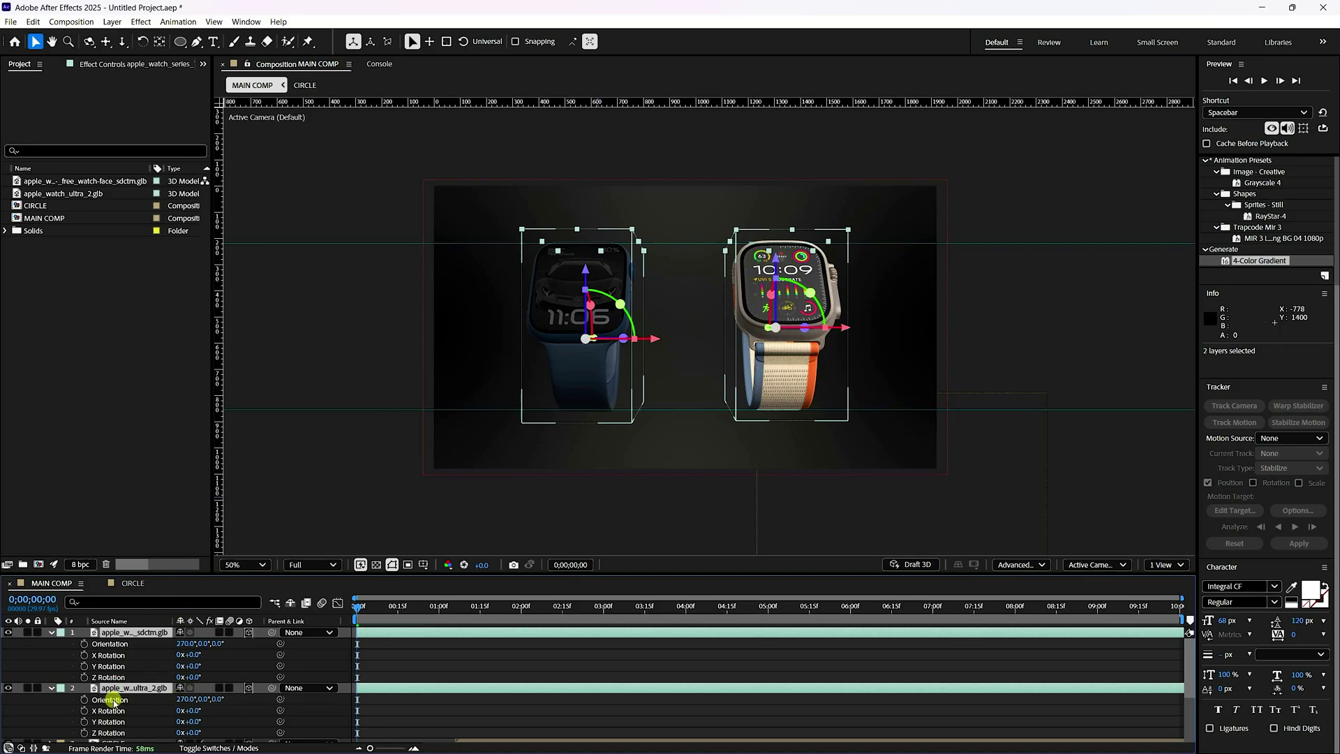
pyautogui.click(84, 676)
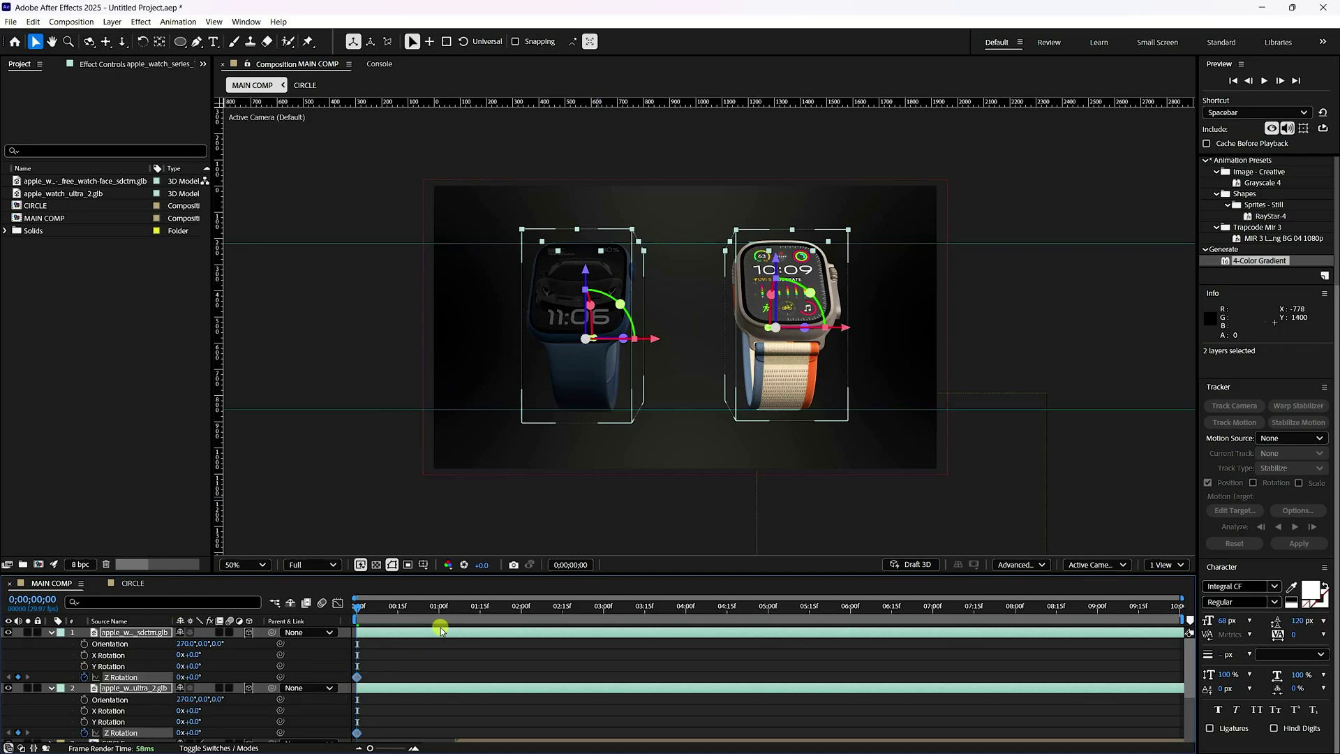
# At 0;00;09;29, set the Z Rotation of both watches to -2x+0.0°
pyautogui.moveTo(437, 573); pyautogui.dragTo(454, 545)
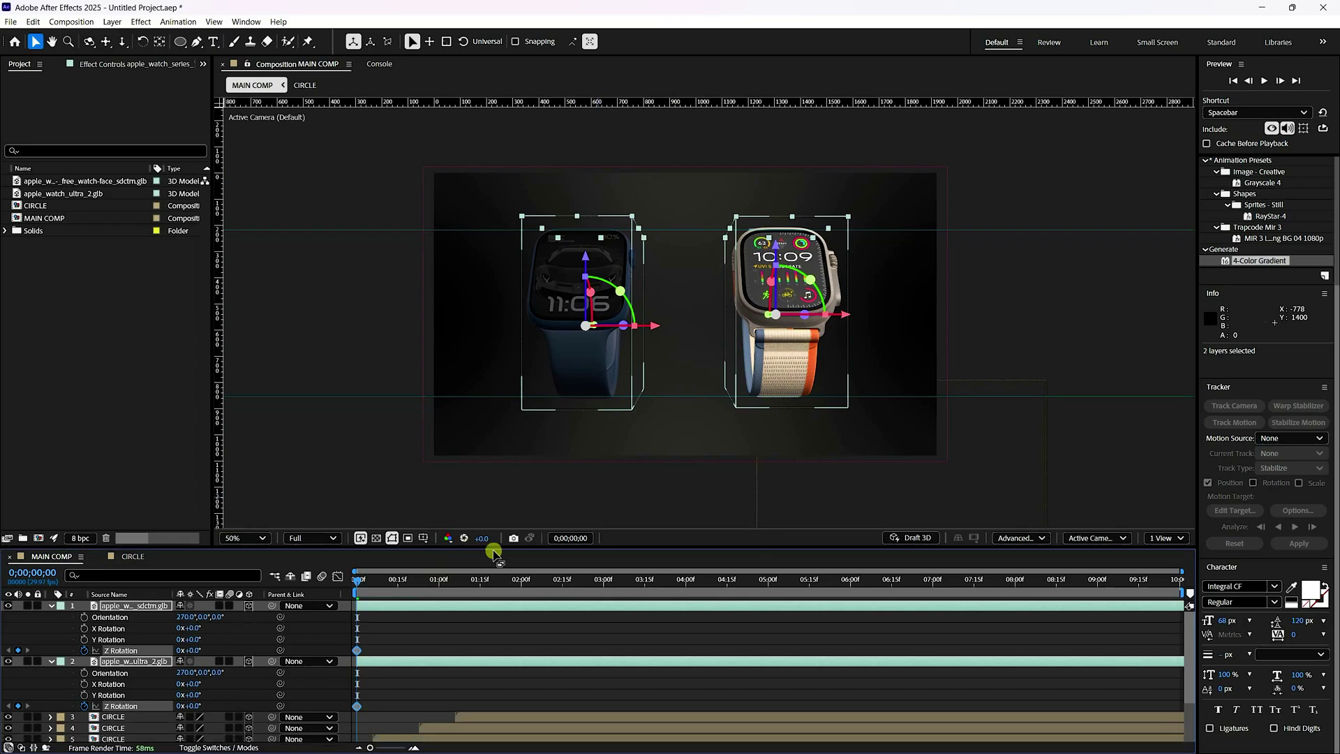
pyautogui.click(1176, 569)
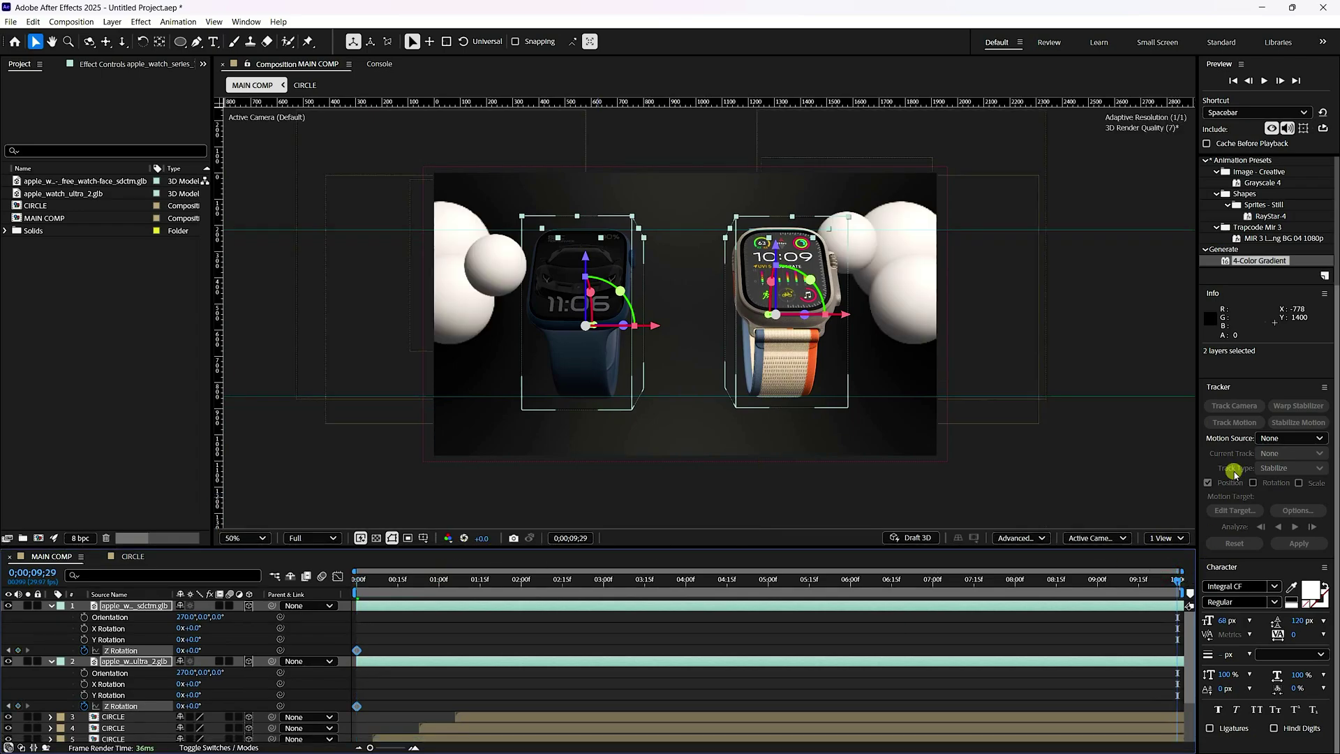
pyautogui.click(1263, 80)
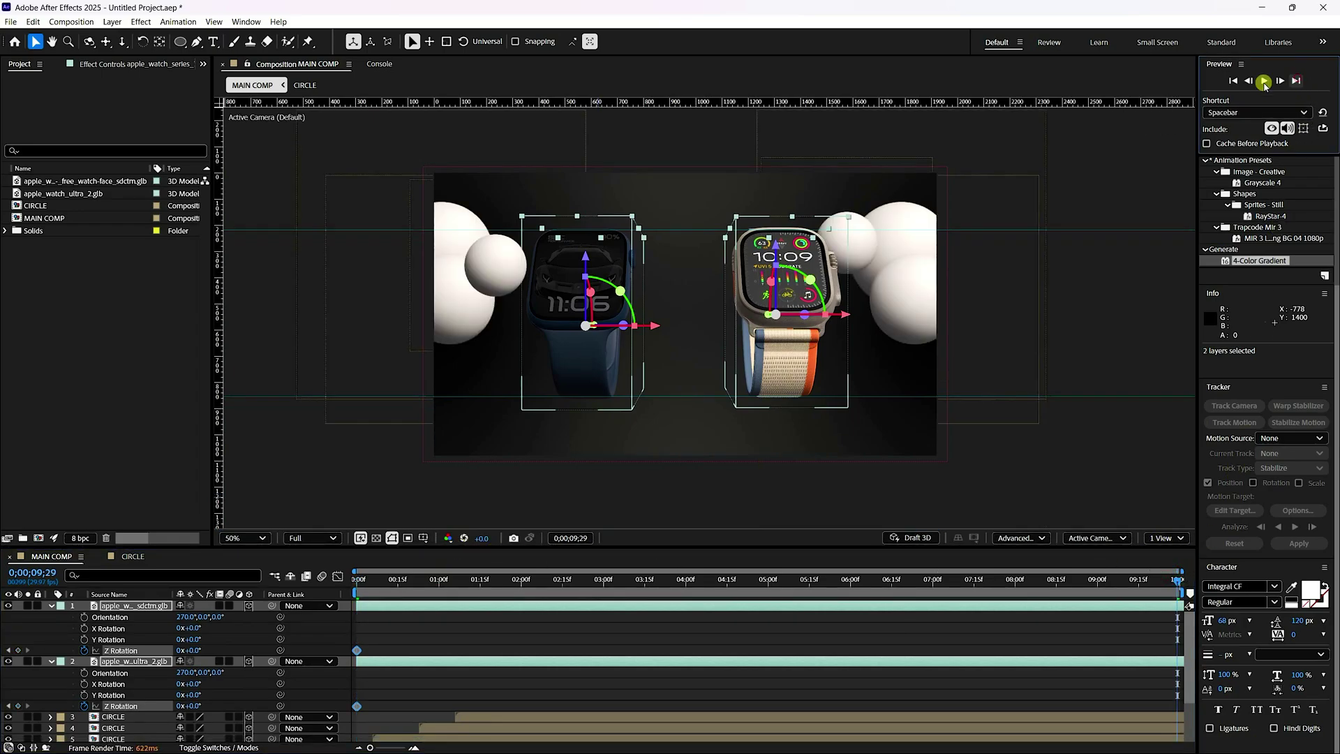
pyautogui.click(179, 651)
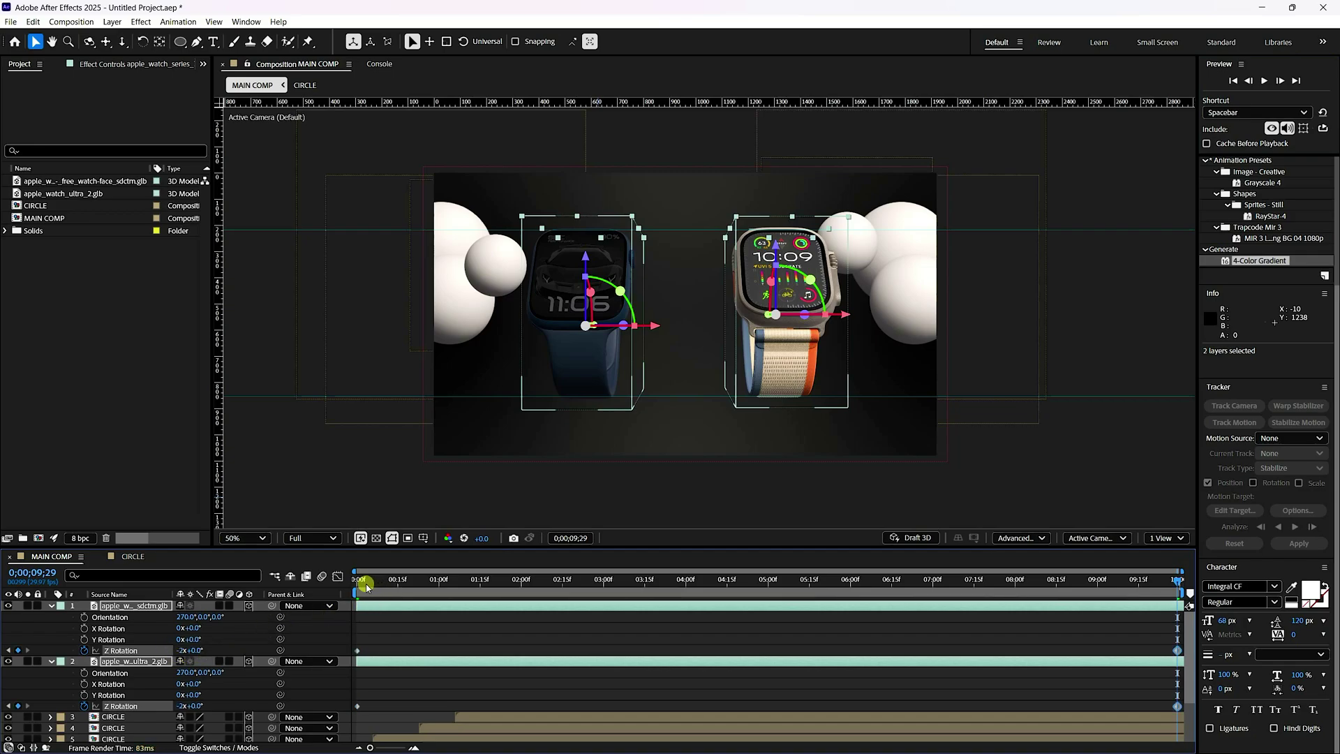
# Preview the rotation of both watches from the start of the composition
pyautogui.moveTo(365, 585); pyautogui.dragTo(329, 589)
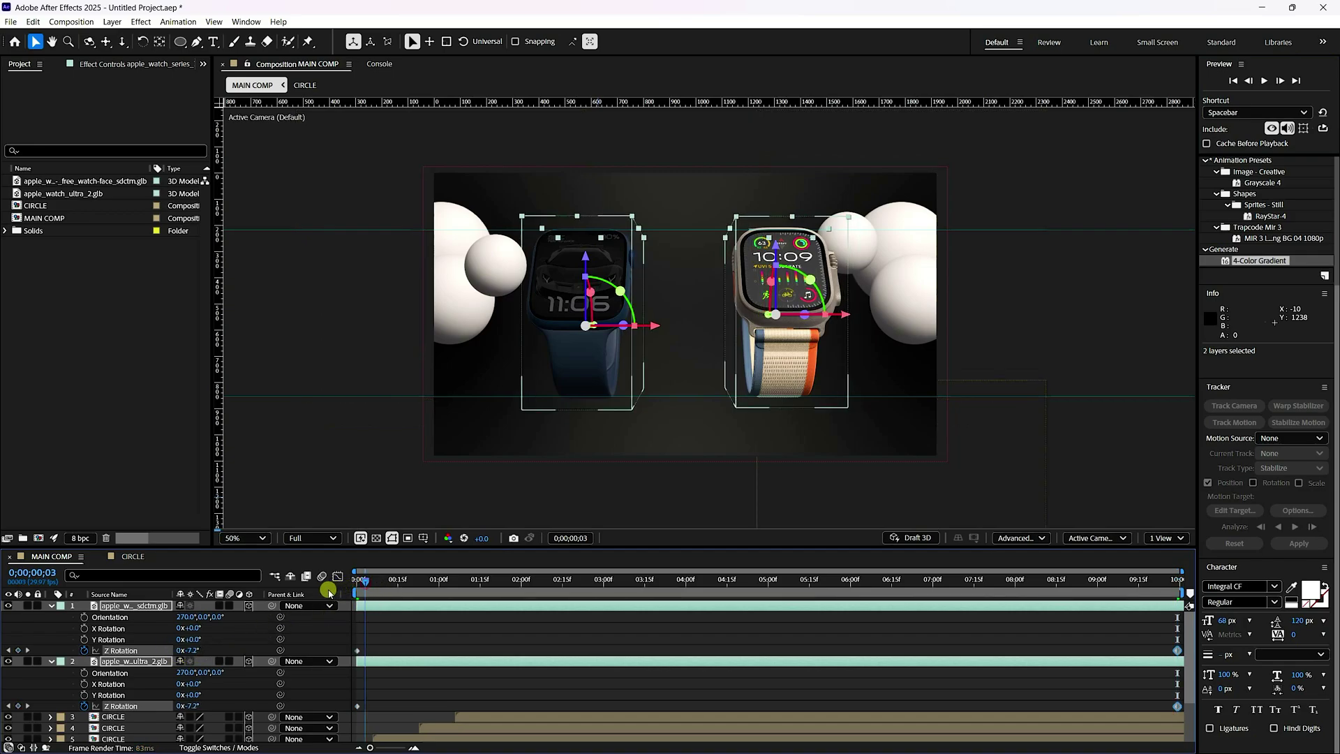
pyautogui.click(1264, 81)
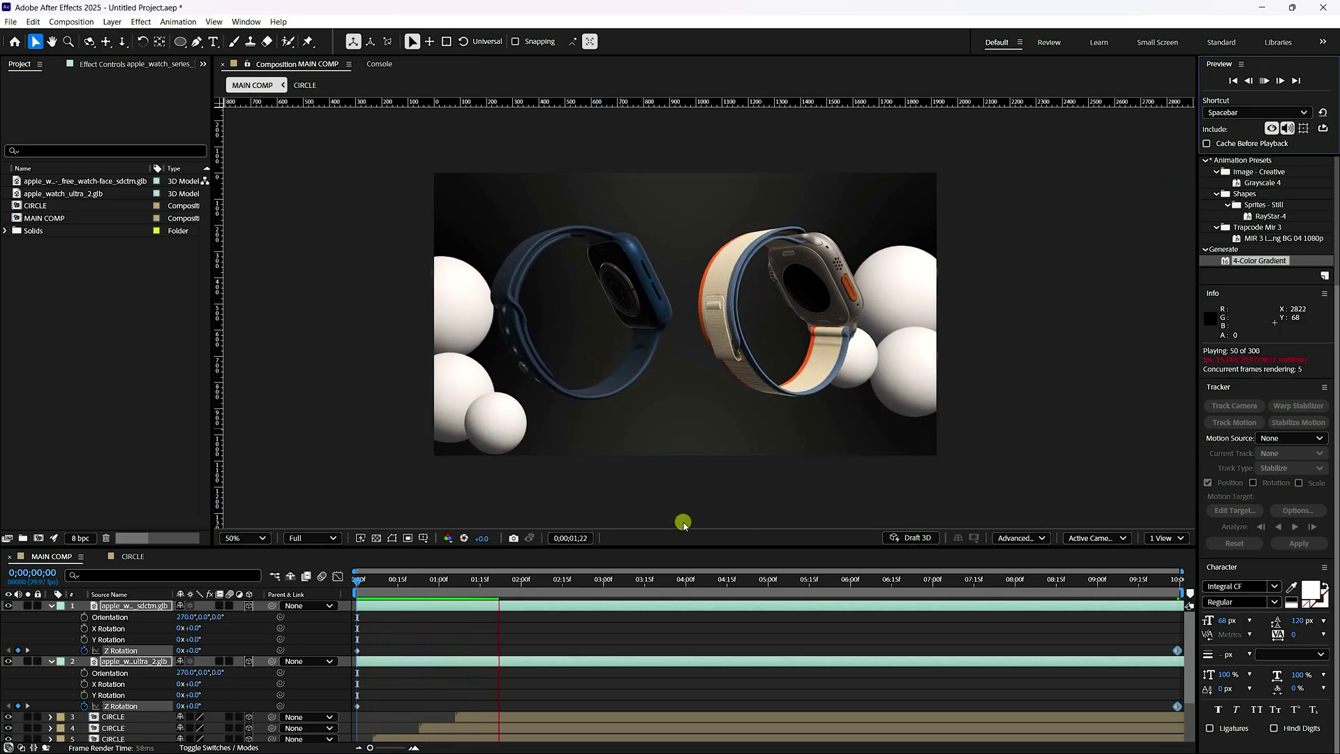
pyautogui.click(1264, 81)
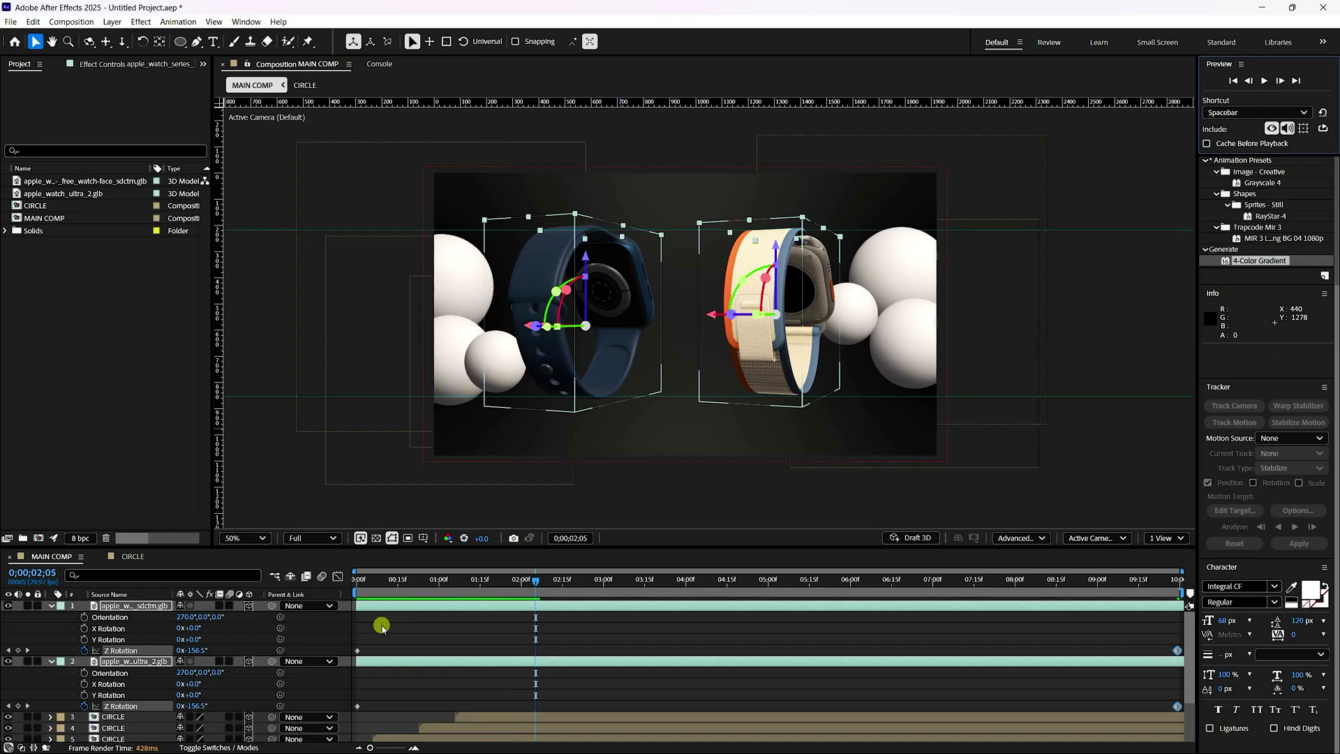
# Apply Easy Ease to the first and last Z Rotation keyframes of both watches and preview the eased rotation
pyautogui.moveTo(381, 626); pyautogui.dragTo(338, 709)
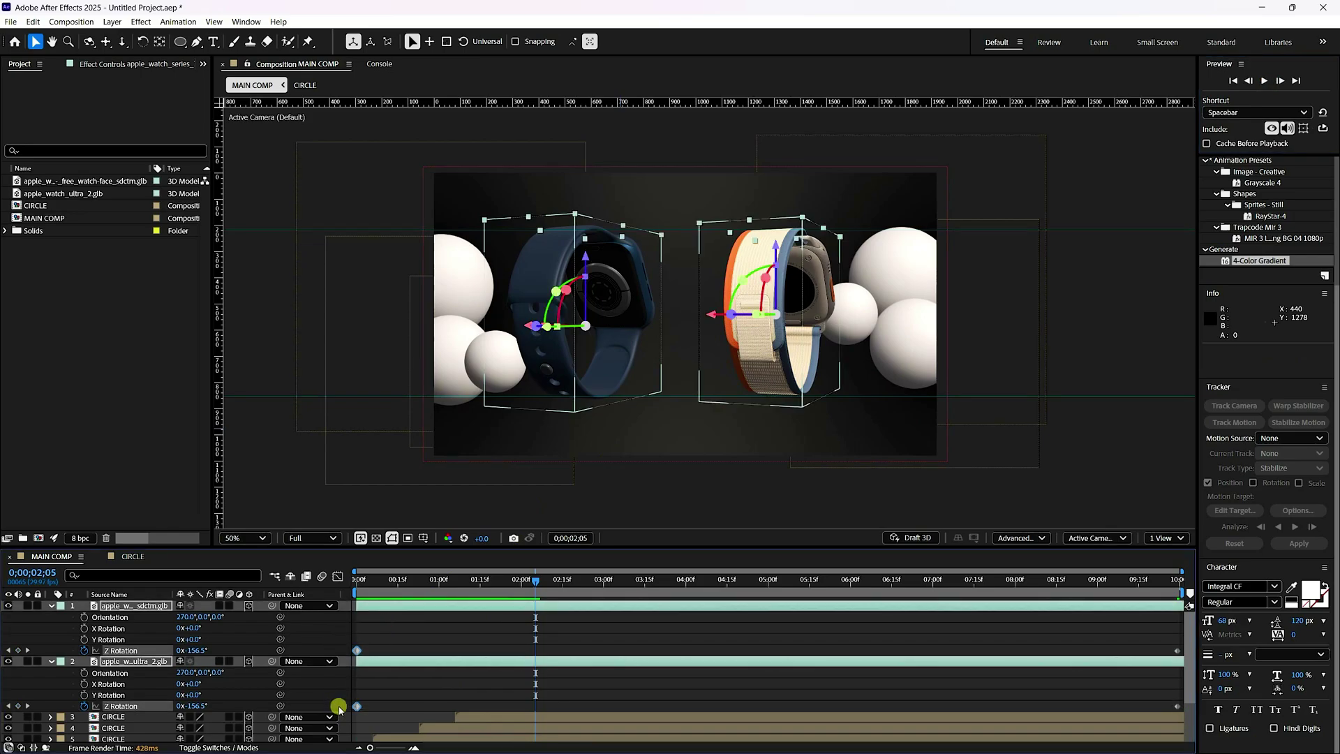
pyautogui.moveTo(1136, 633); pyautogui.dragTo(1190, 709)
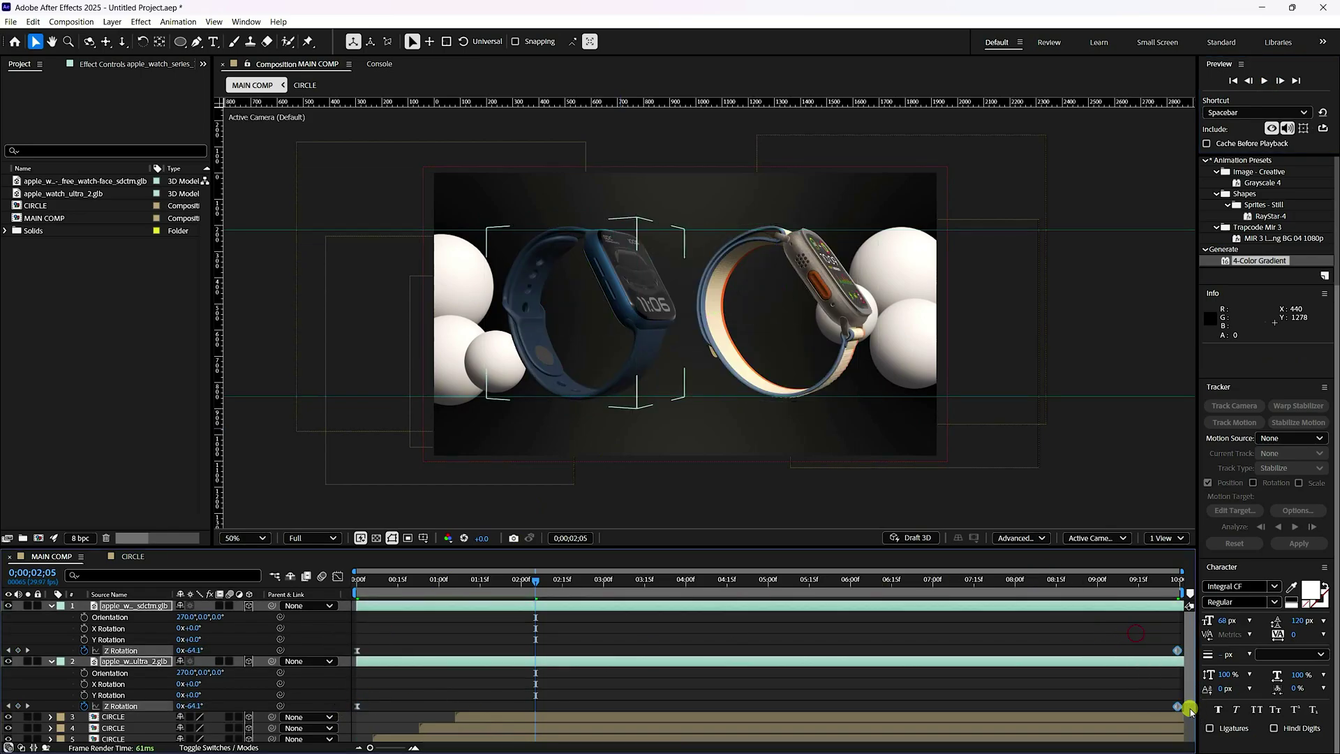
pyautogui.click(1232, 80)
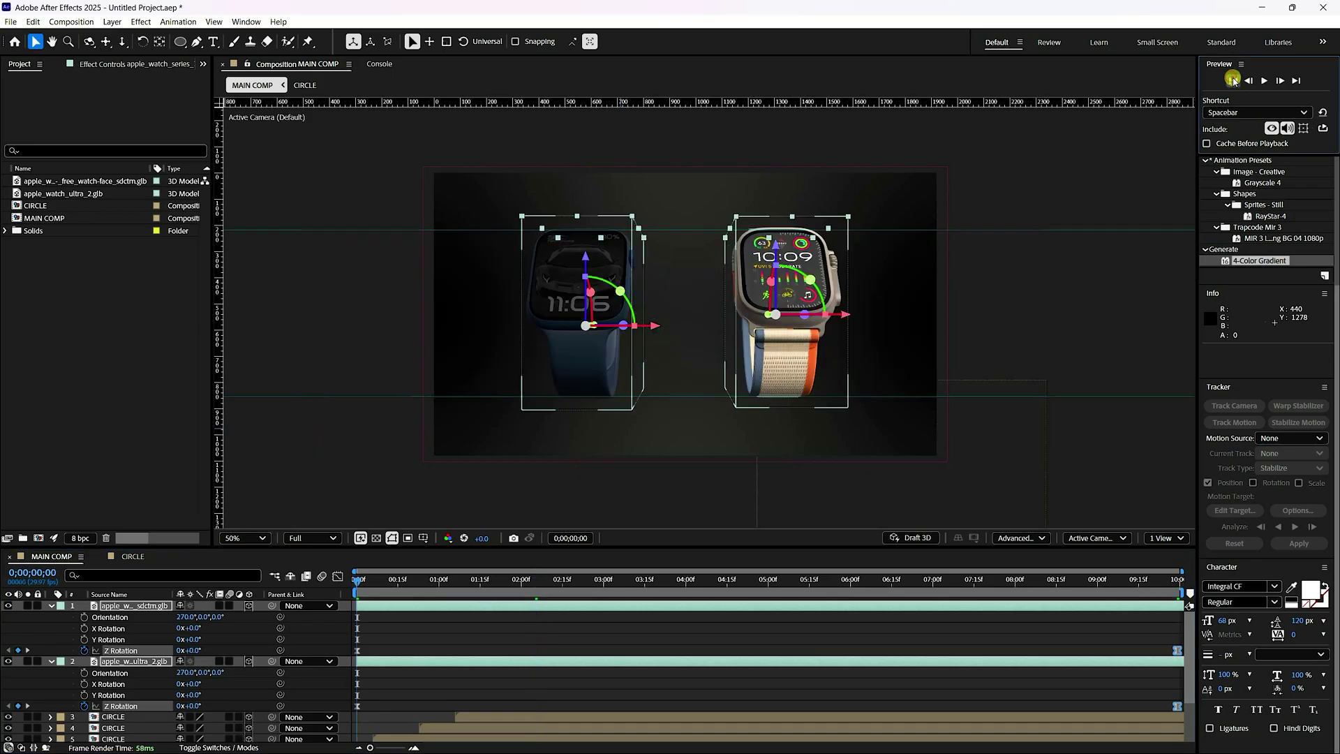
pyautogui.click(1263, 82)
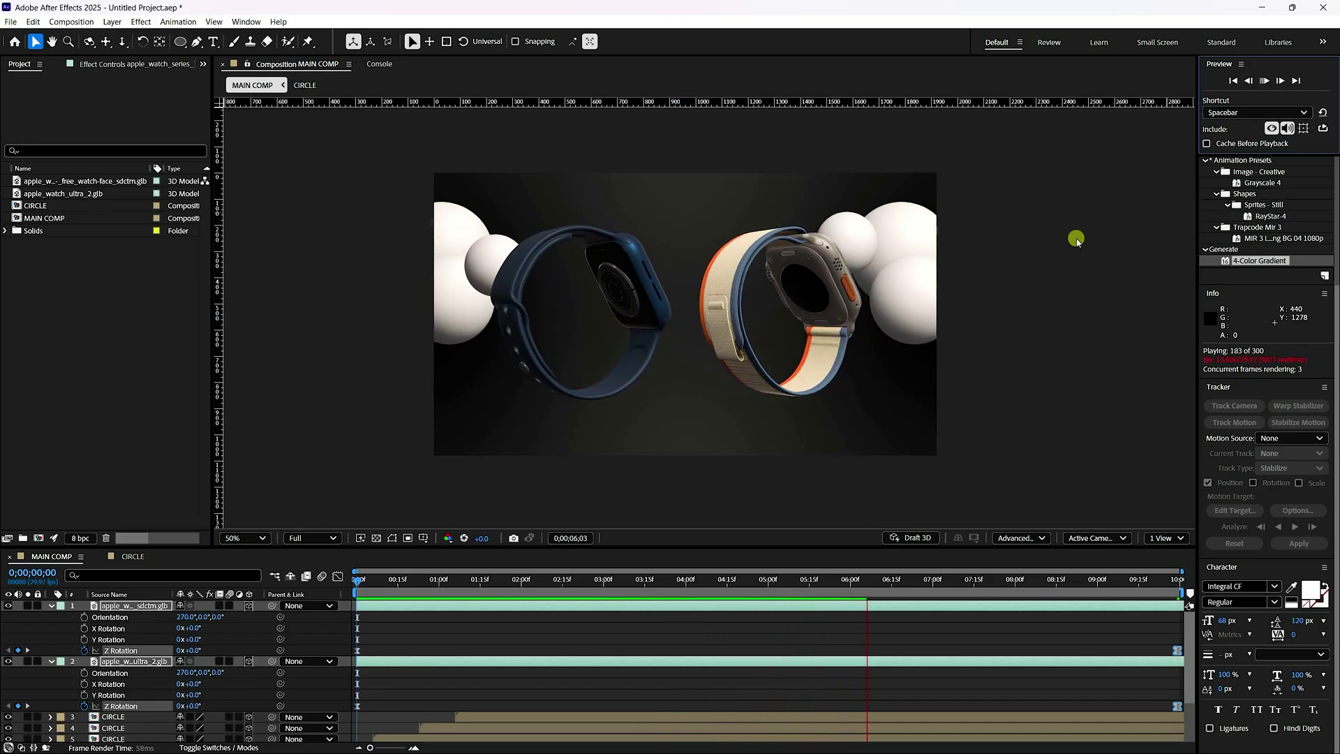
pyautogui.click(1263, 81)
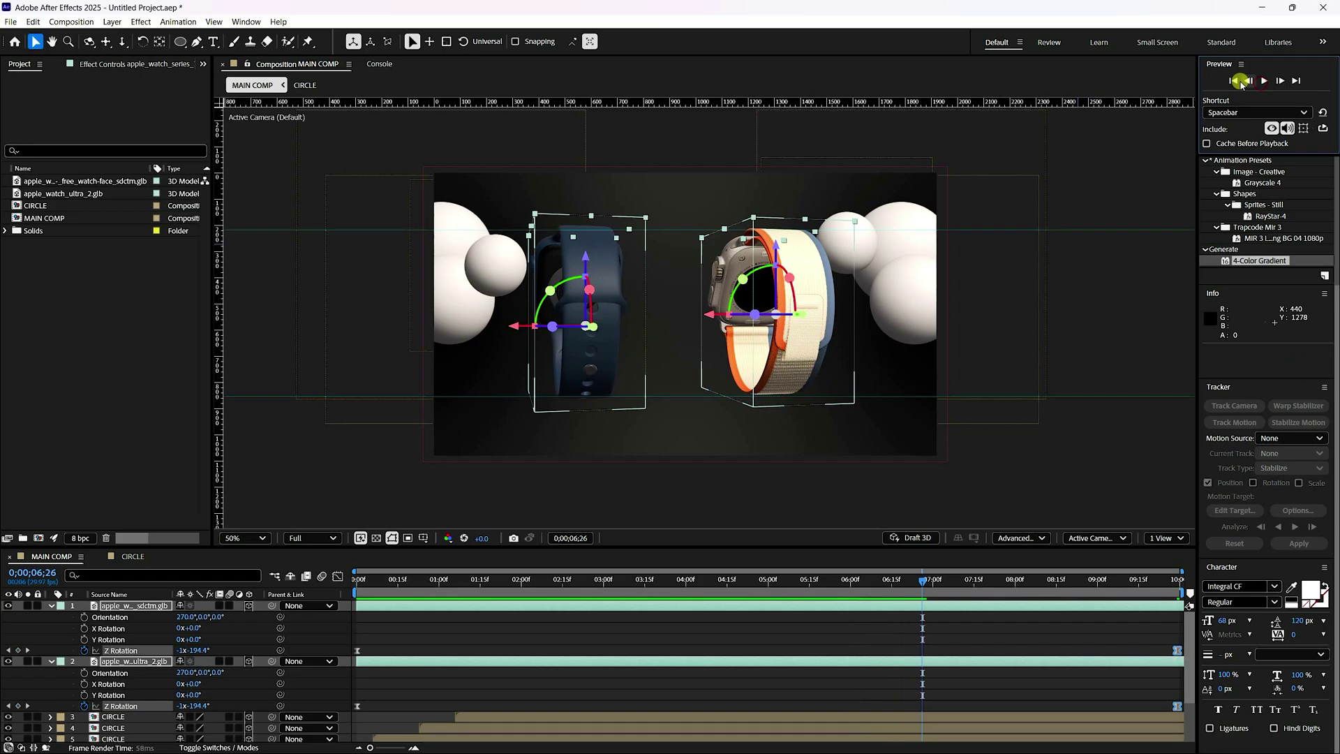
# Keyframe both watches' Position at 0;00;04;00, and at the start lower them below the frame, to Y 1560.4 for Series 7 and 1518.4 for Ultra 2
pyautogui.click(51, 605)
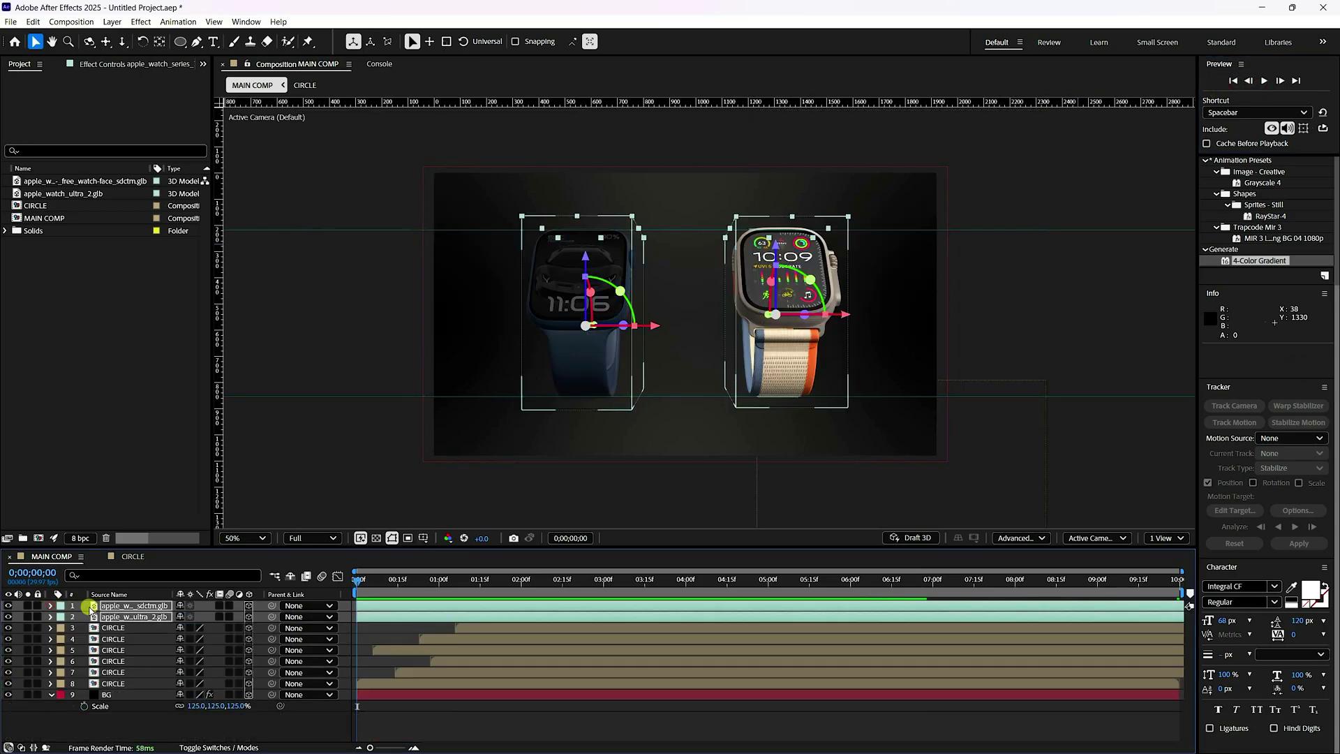
pyautogui.press('p')
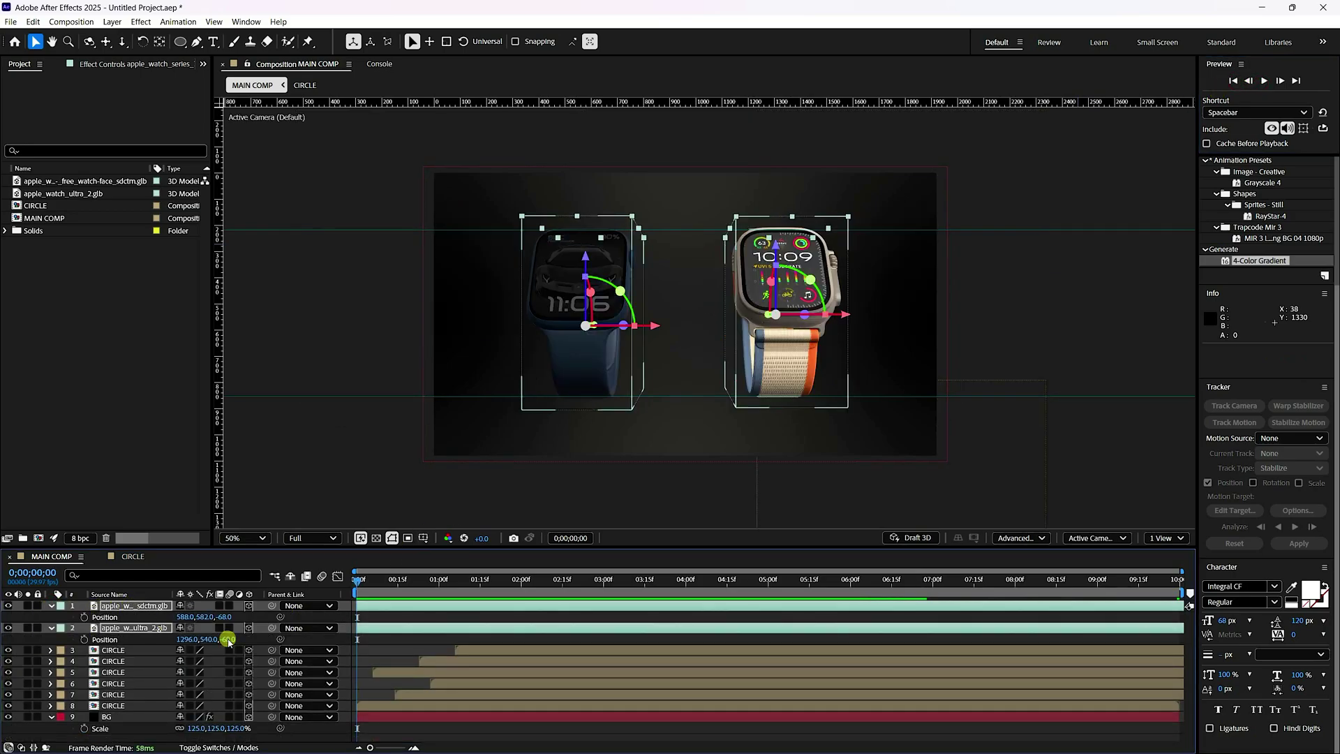
pyautogui.click(687, 582)
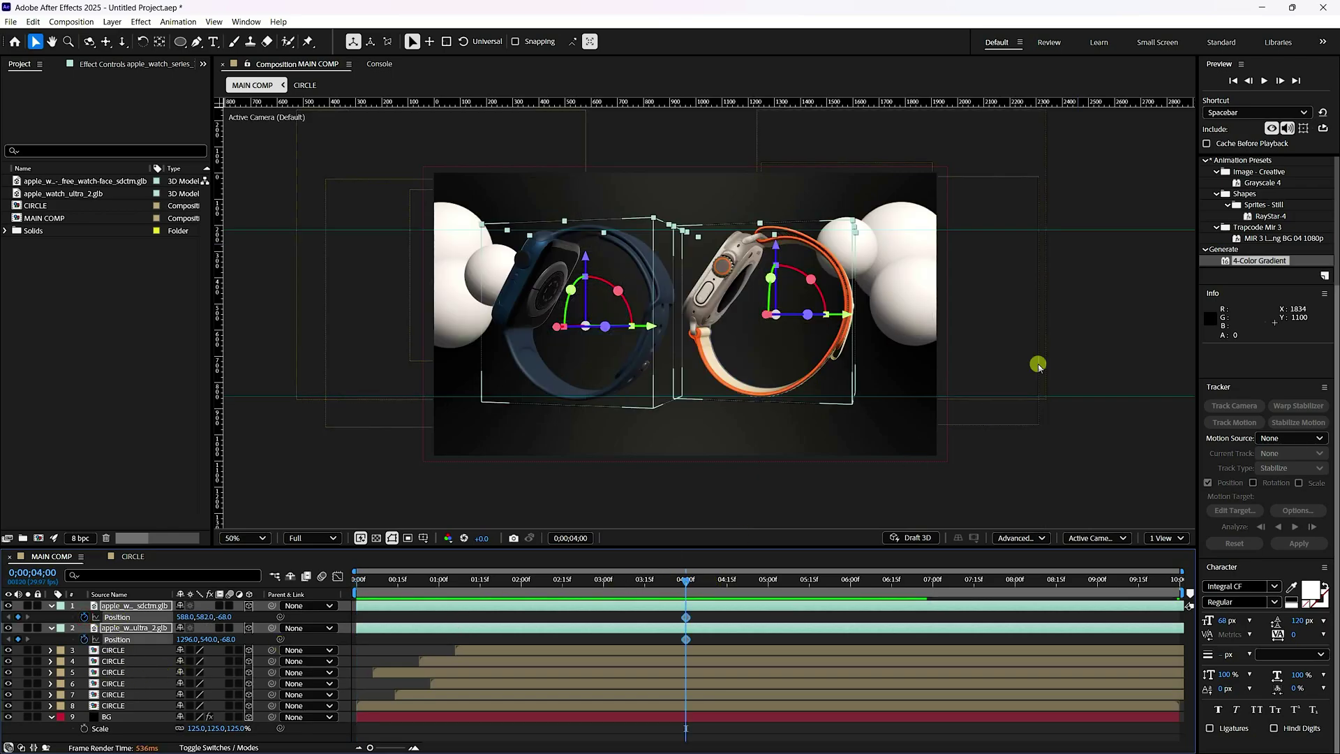
pyautogui.click(1233, 81)
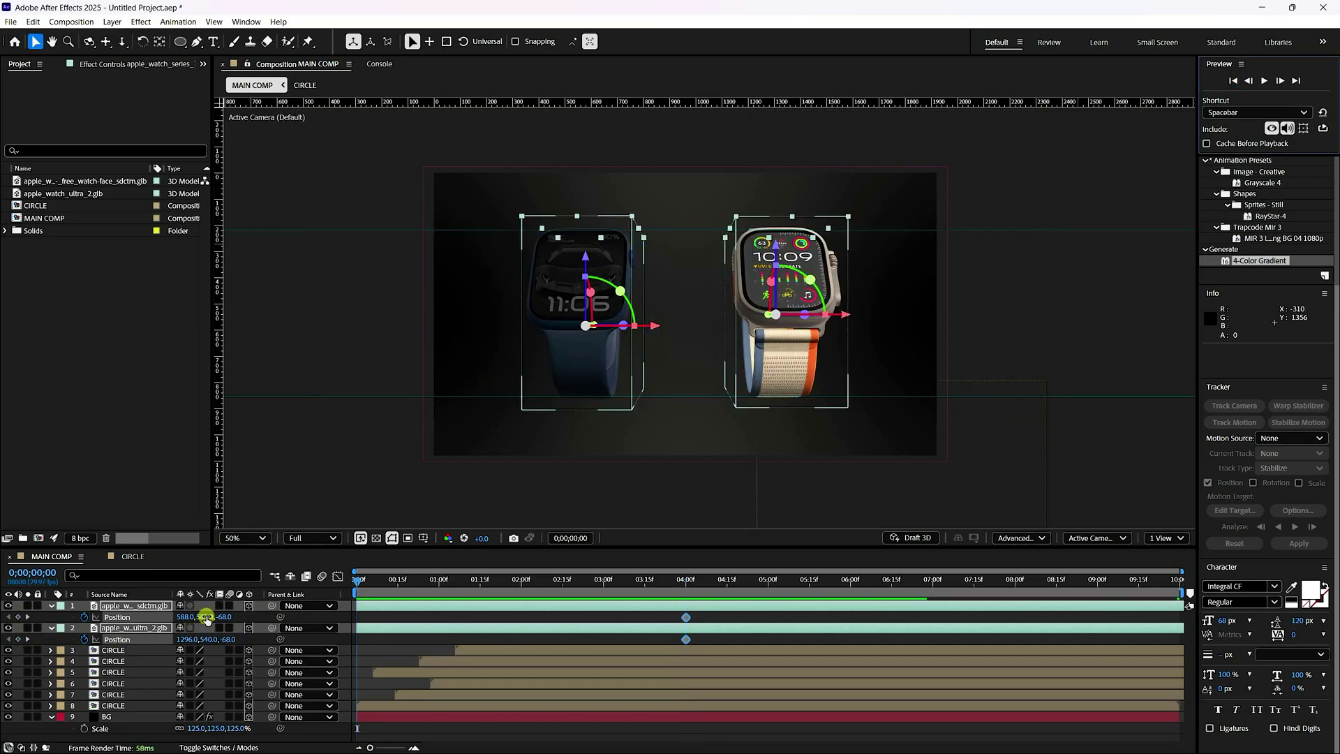
pyautogui.moveTo(771, 301); pyautogui.dragTo(751, 508)
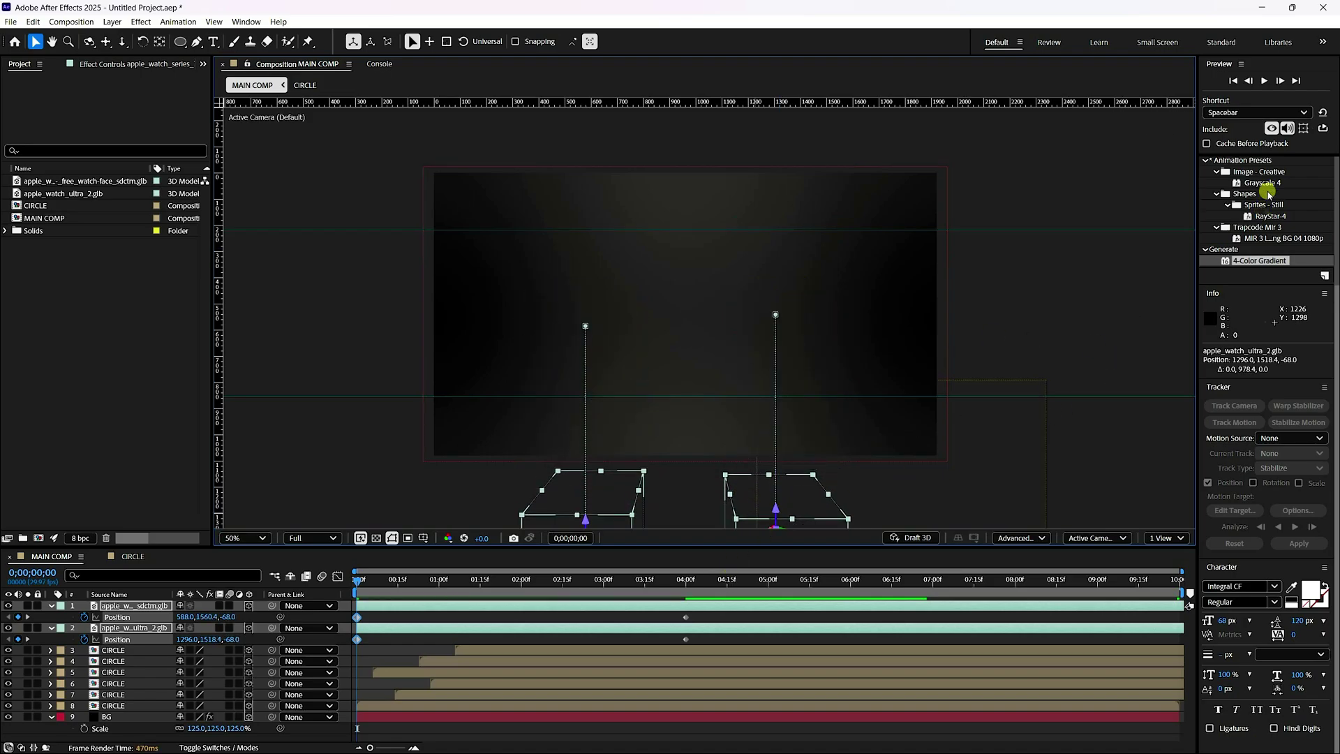
# Preview the watches' rise into the frame, replaying it from the start of the composition
pyautogui.click(1264, 80)
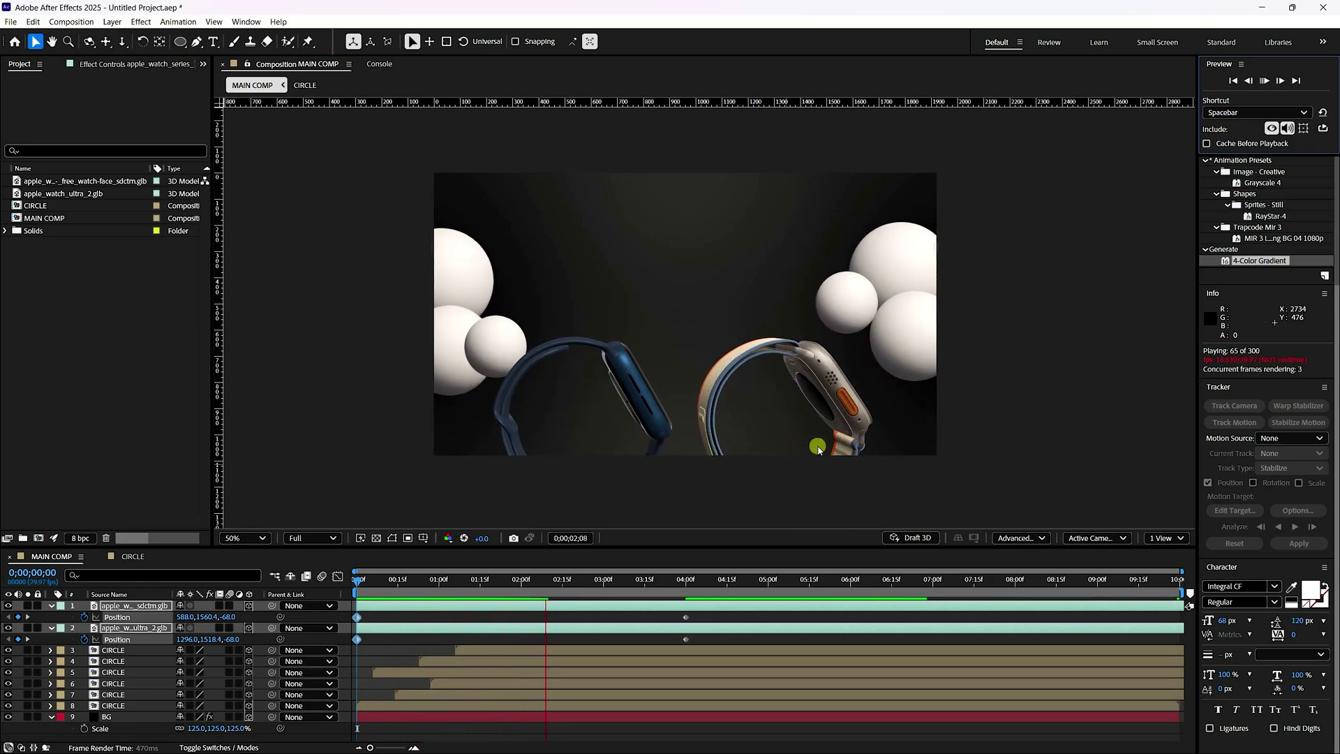
pyautogui.press('space')
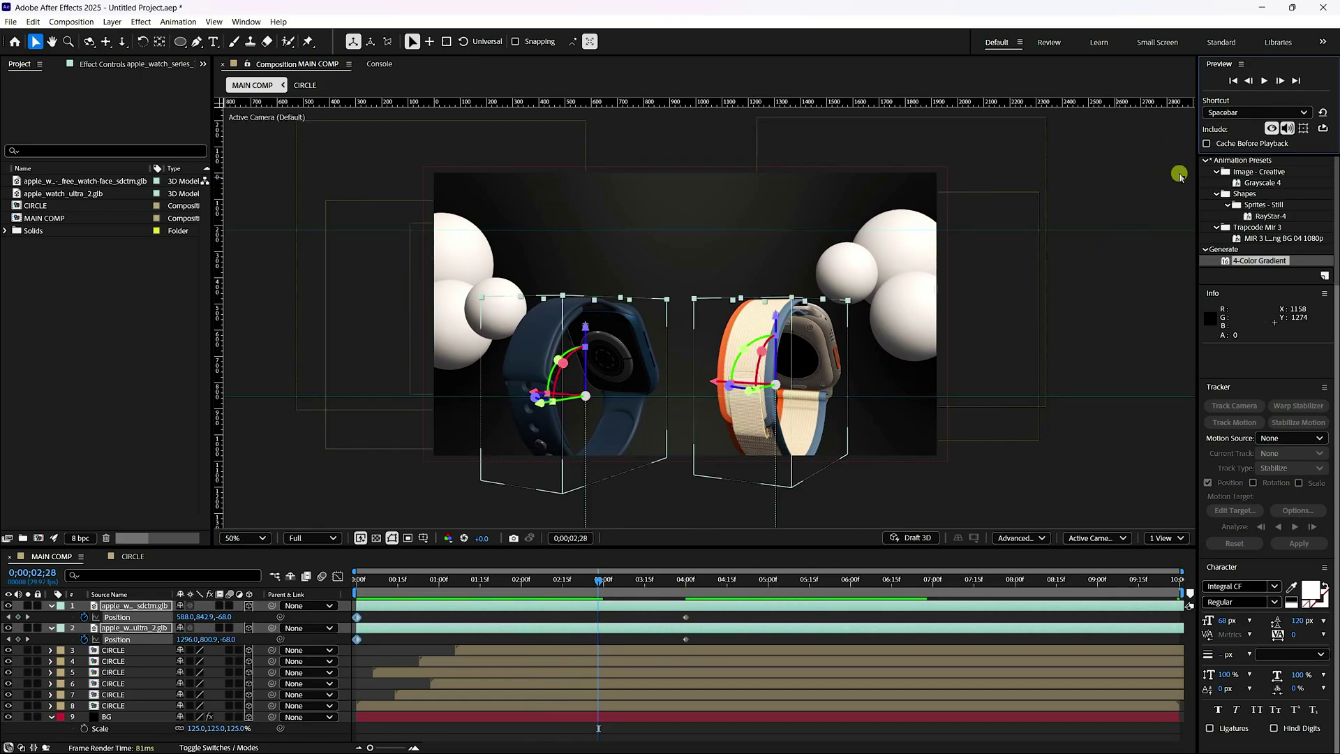
pyautogui.click(1232, 80)
pyautogui.click(1264, 80)
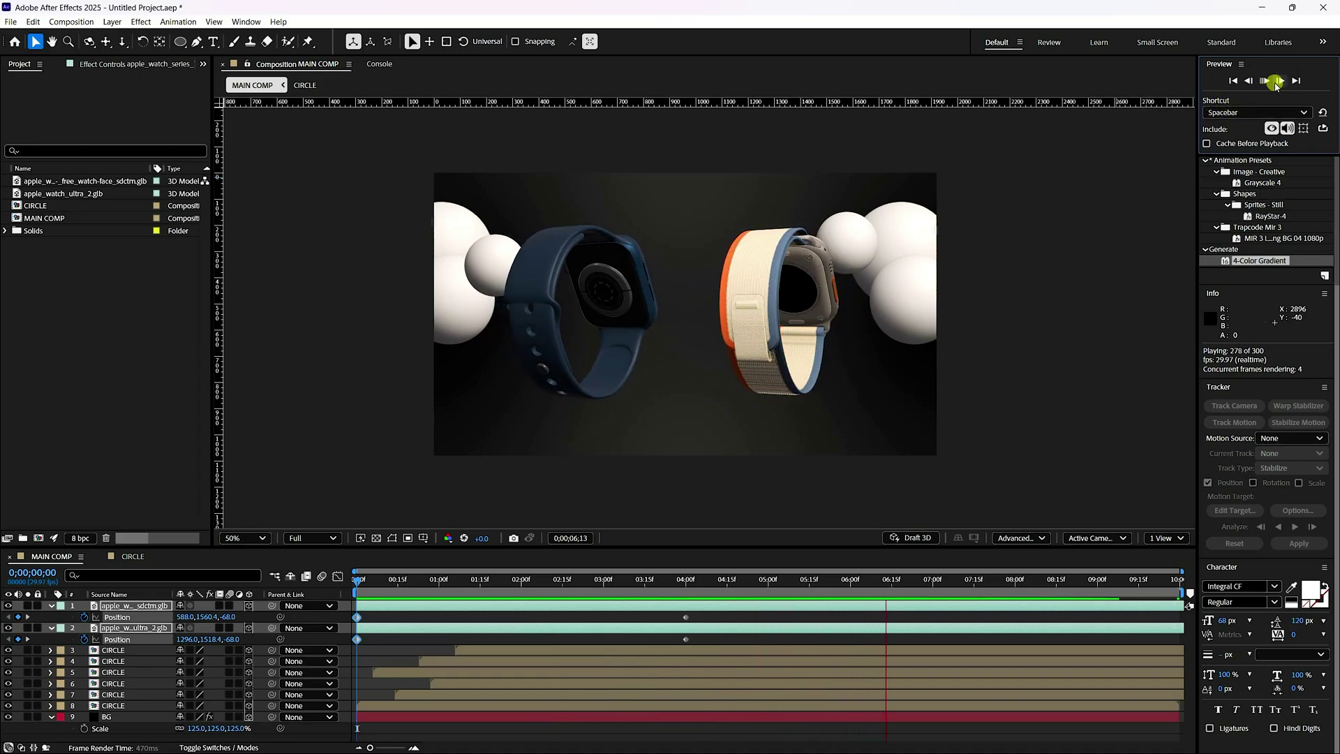
pyautogui.click(1243, 81)
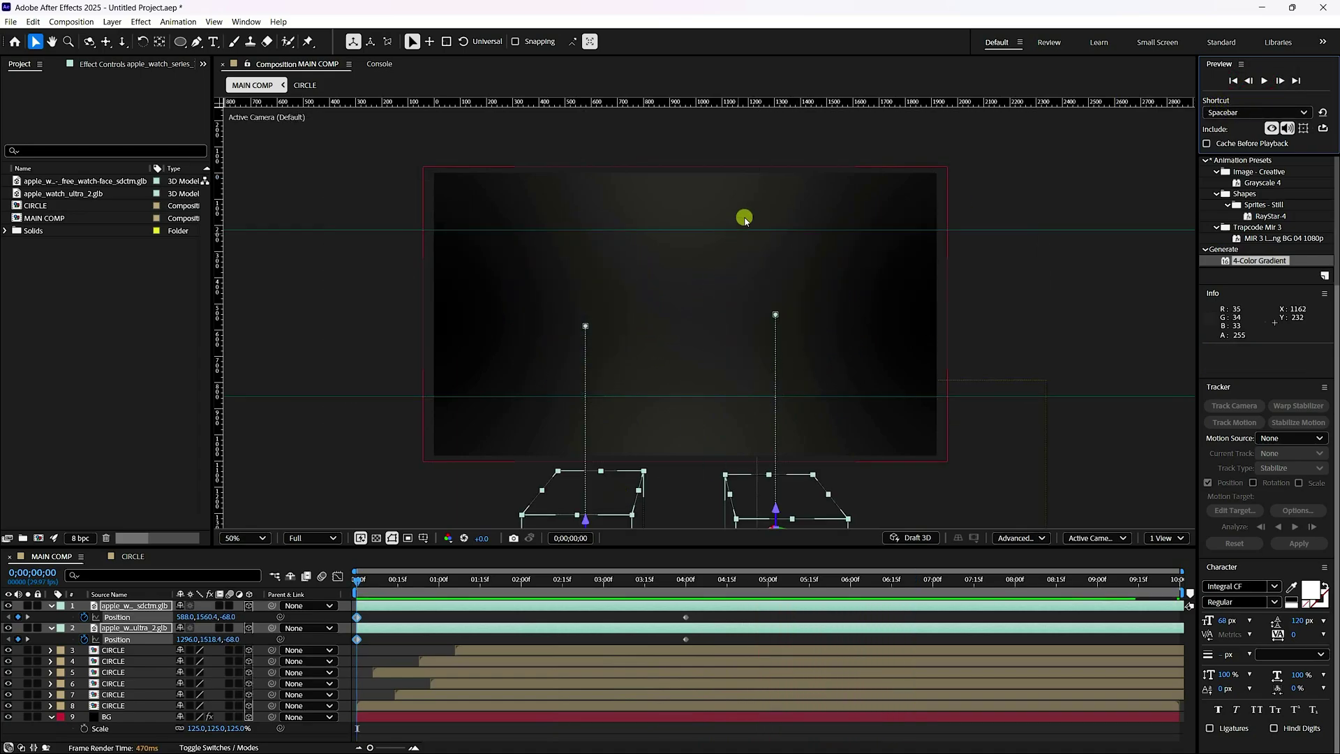
# Try a new horizontal guide above the frame, undo it, and at 0;00;05;00 move the guide near the straps' lower ends further down
pyautogui.moveTo(700, 108); pyautogui.dragTo(687, 165)
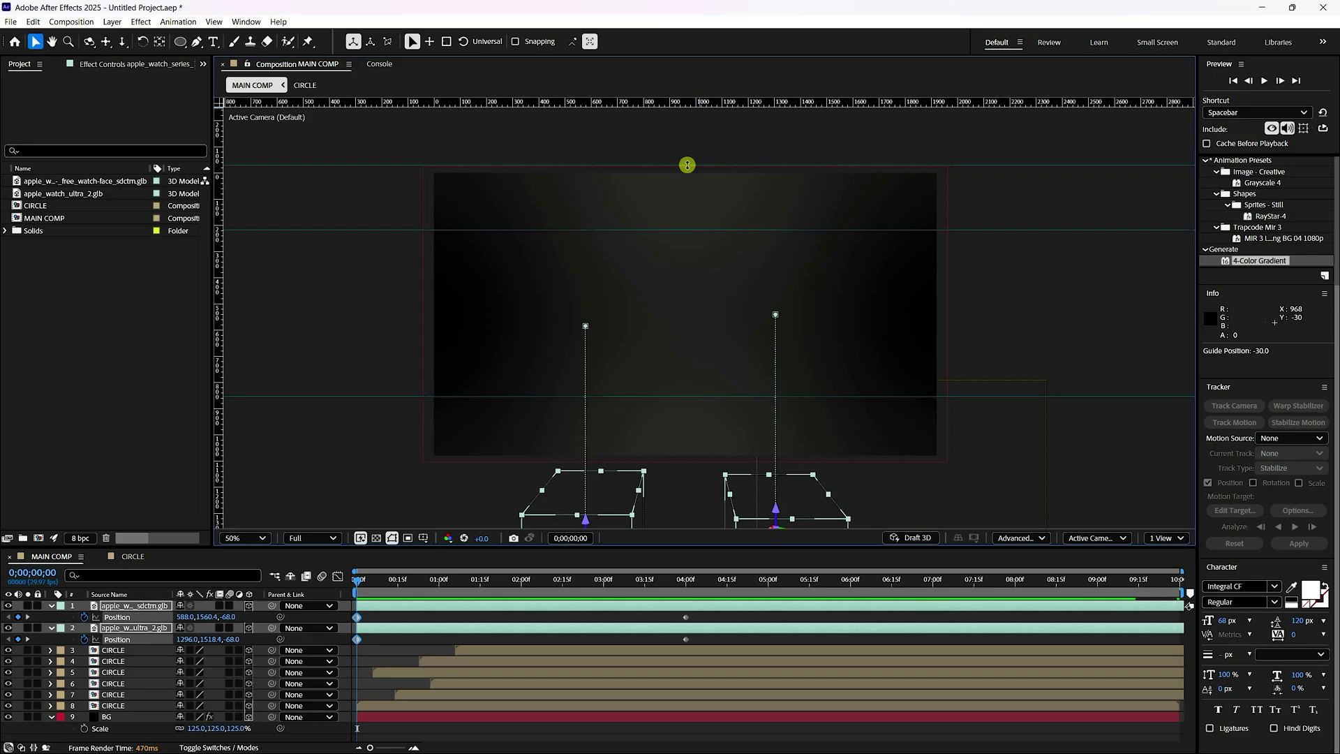
pyautogui.hotkey('ctrl', 'z')
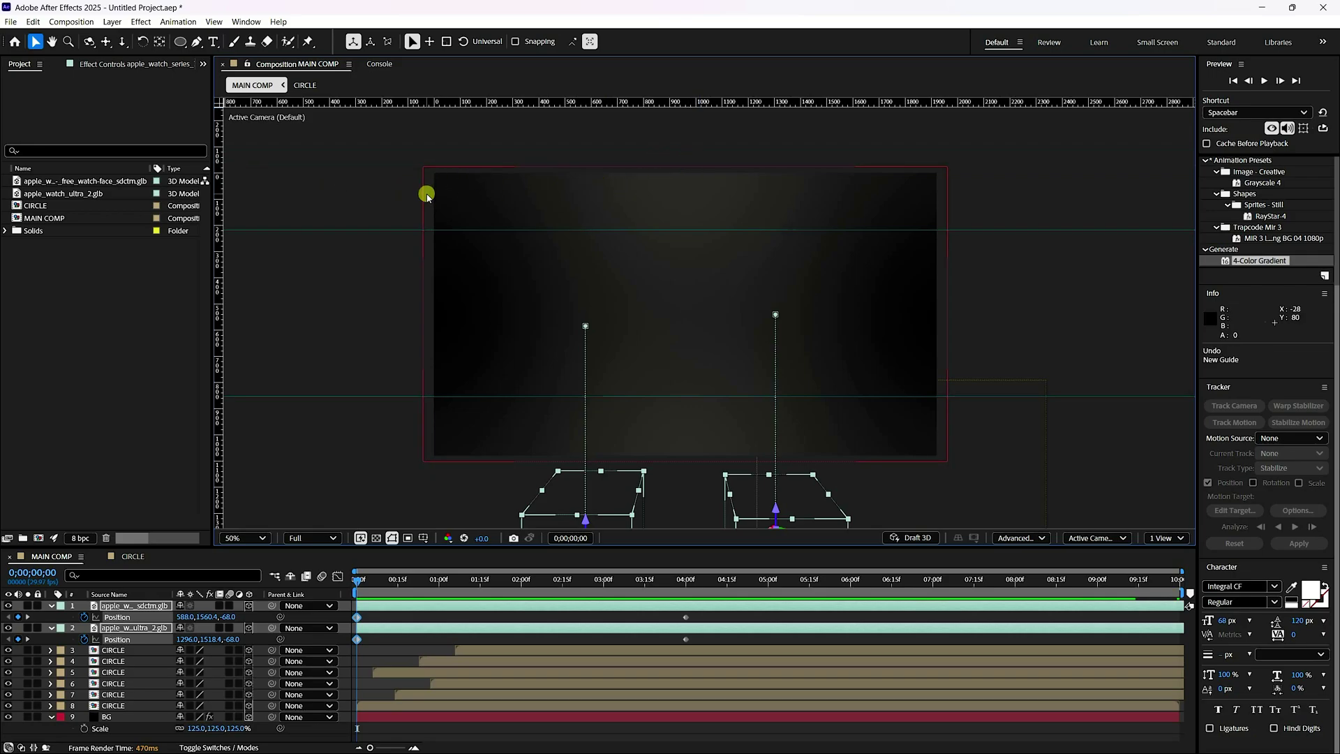
pyautogui.click(770, 583)
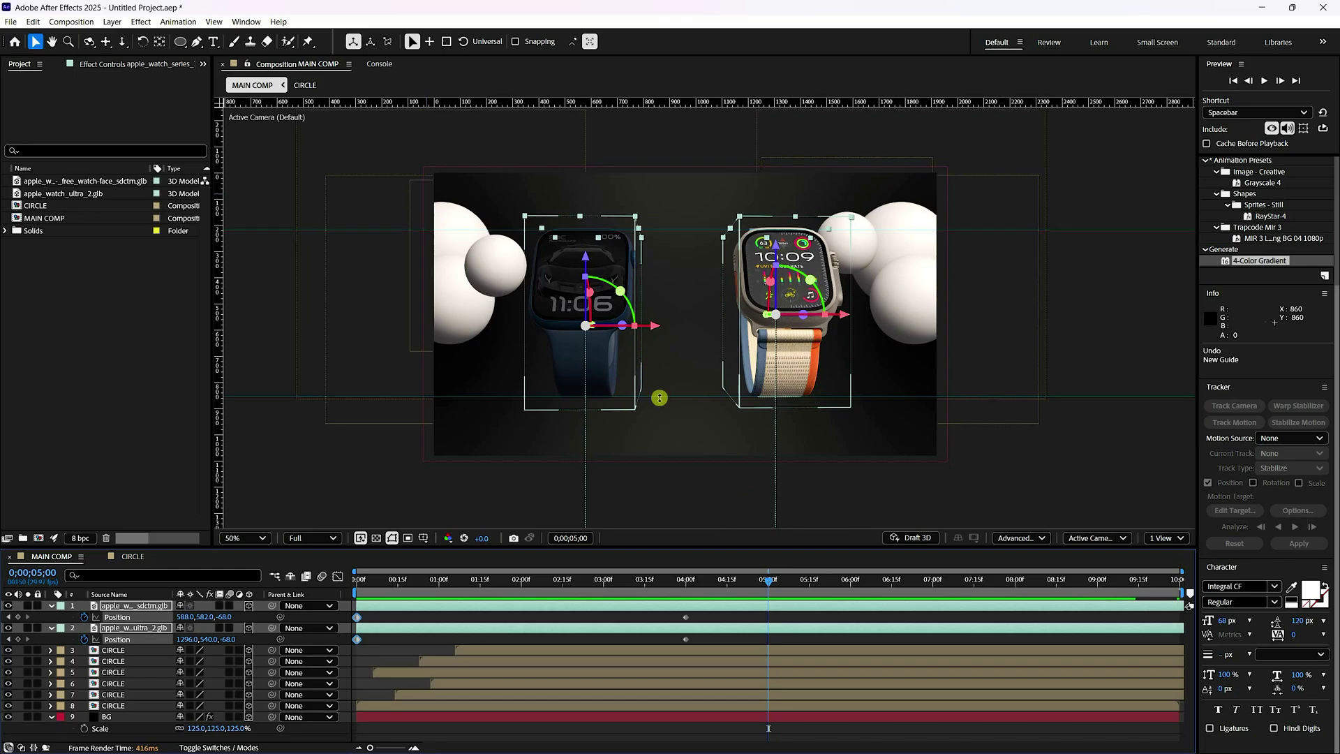
pyautogui.moveTo(657, 401); pyautogui.dragTo(656, 434)
pyautogui.hotkey('ctrl', 'z')
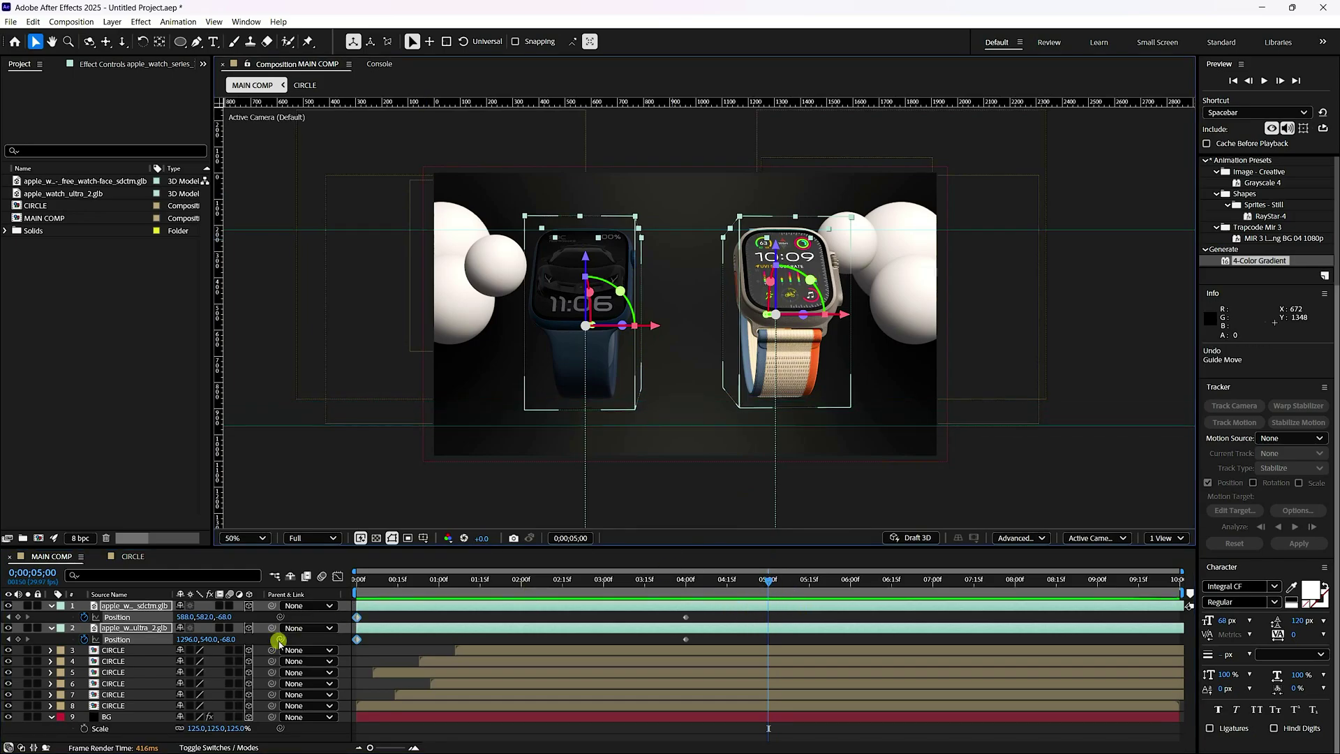
# Keyframe both watches' Y positions (Series 7/Ultra 2) as a bob: 683/641 at 0;00;05;00, 599/557 at 0;00;06;00 and 683/641 at 0;00;07;00
pyautogui.moveTo(208, 639); pyautogui.dragTo(276, 636)
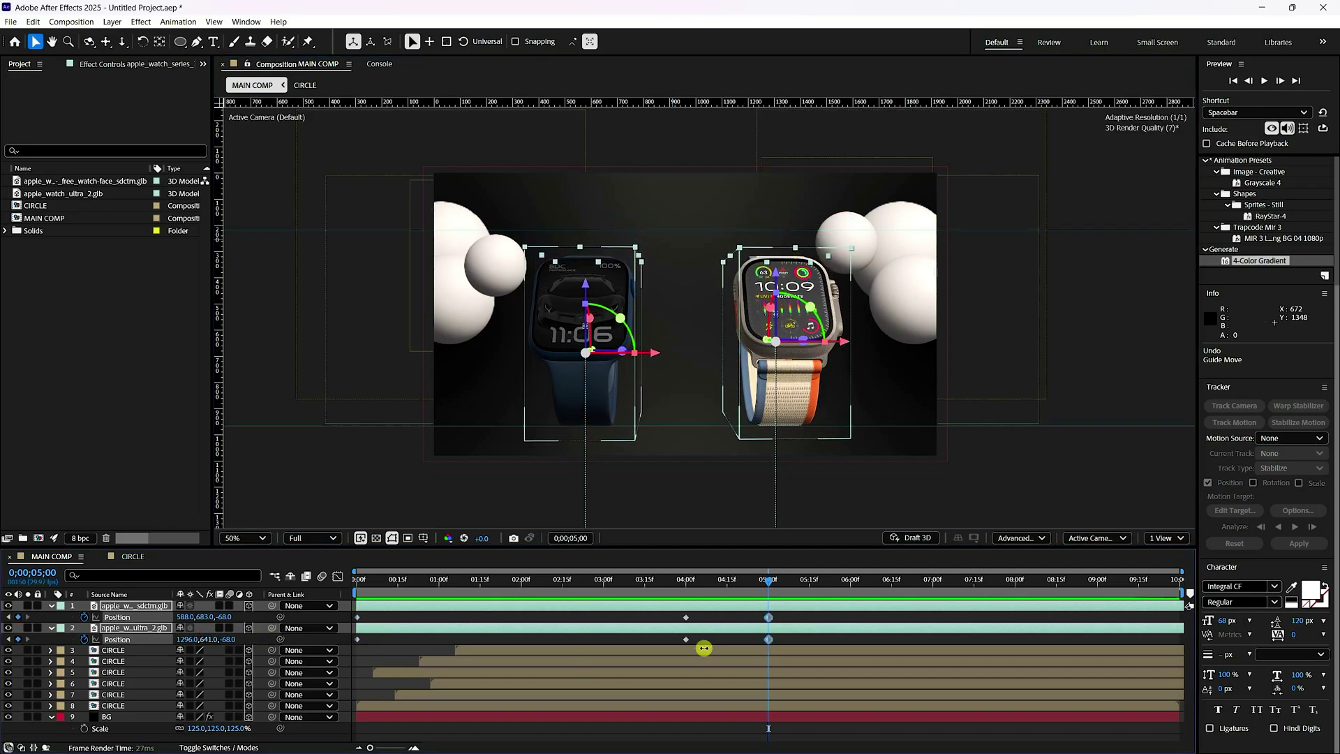
pyautogui.click(850, 582)
pyautogui.moveTo(204, 639); pyautogui.dragTo(144, 645)
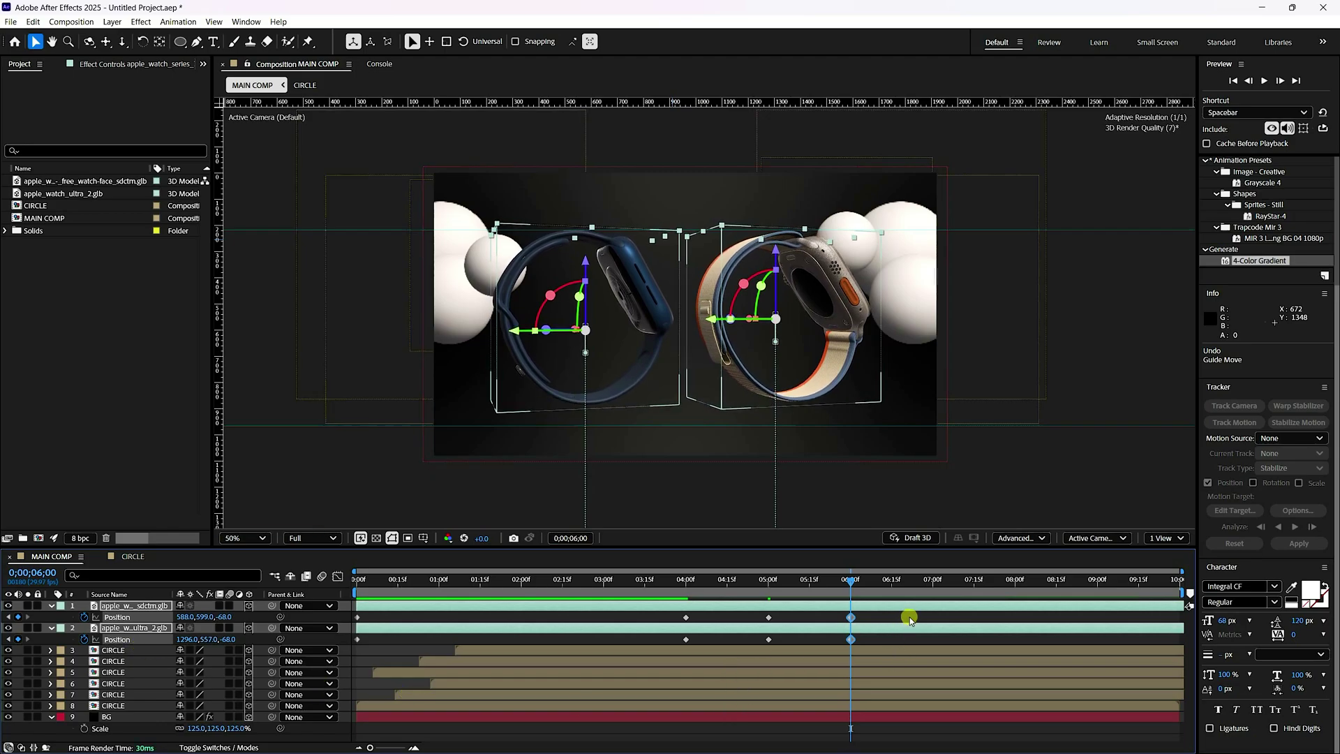
pyautogui.click(932, 584)
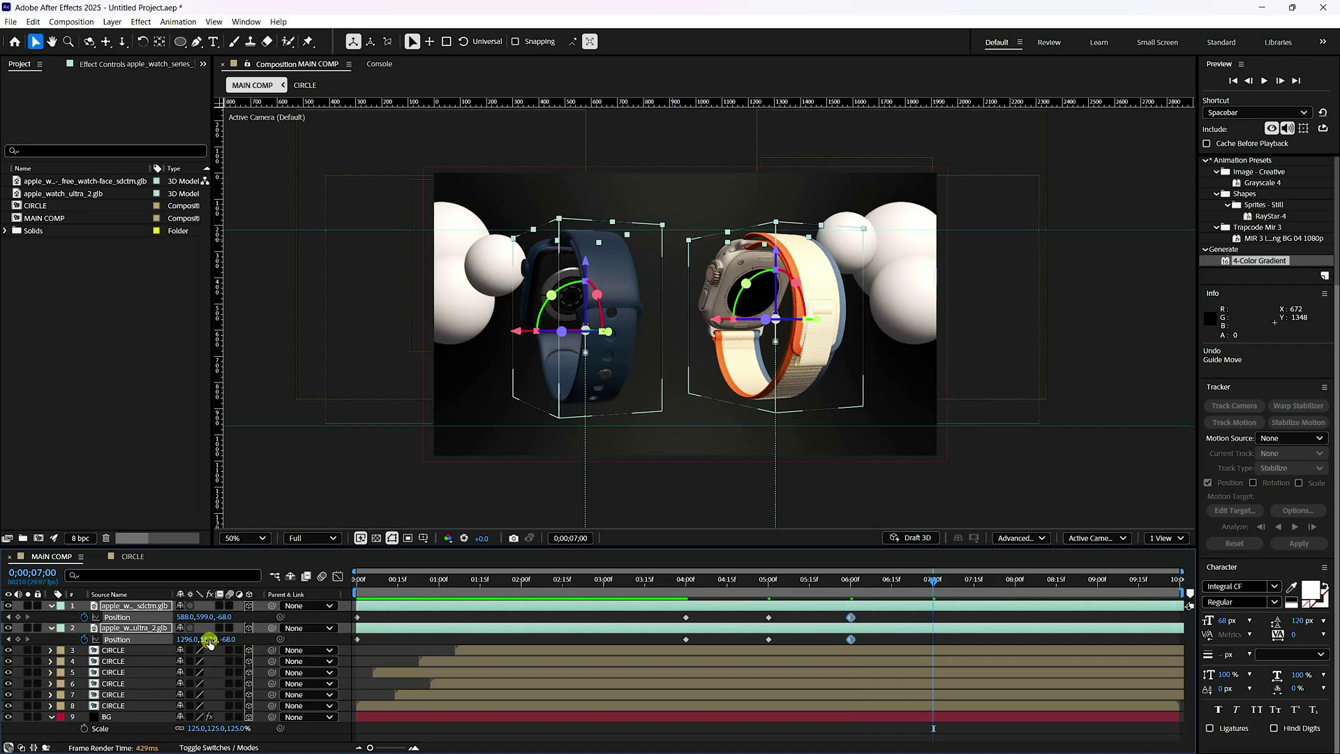
pyautogui.moveTo(210, 642); pyautogui.dragTo(261, 642)
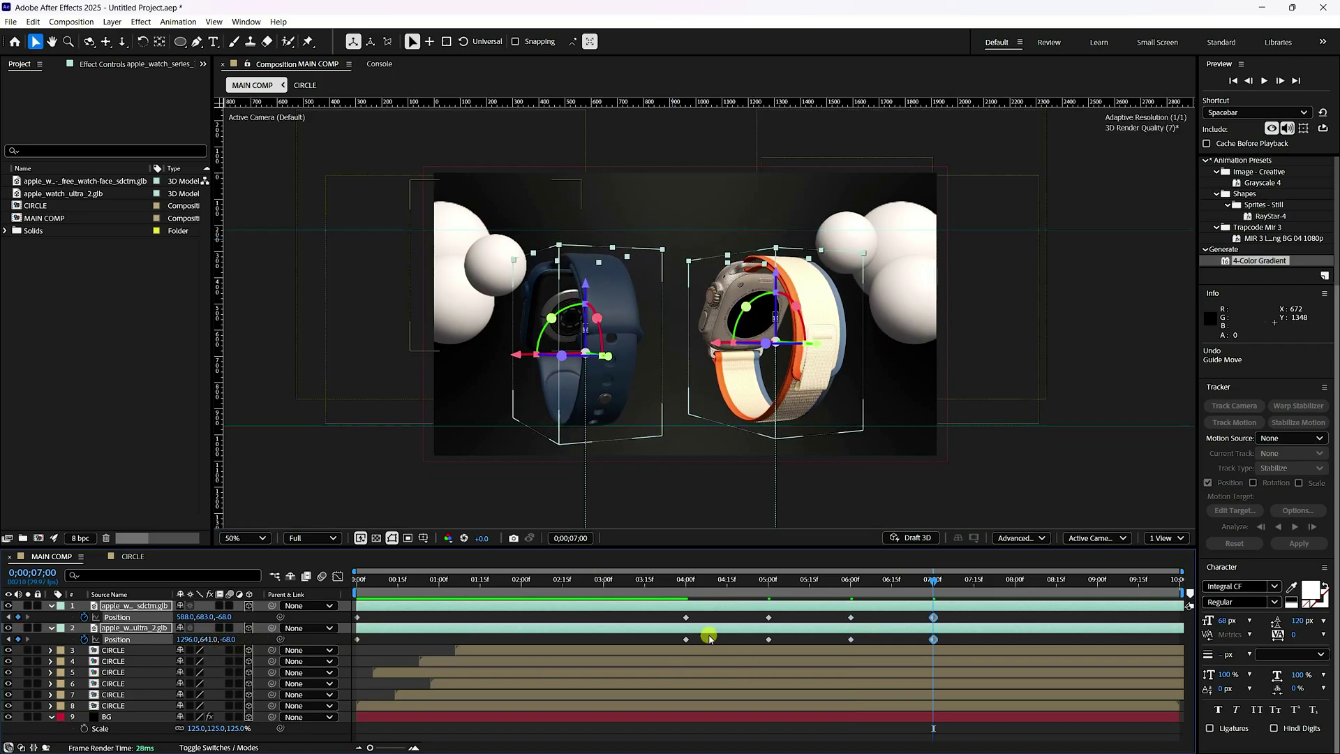
# Continue both watches' Y bob (Series 7/Ultra 2) with Position keyframes: raised at 0;00;08;00, 680/638 at 0;00;09;00 and 602/560 at 0;00;09;29
pyautogui.click(1015, 579)
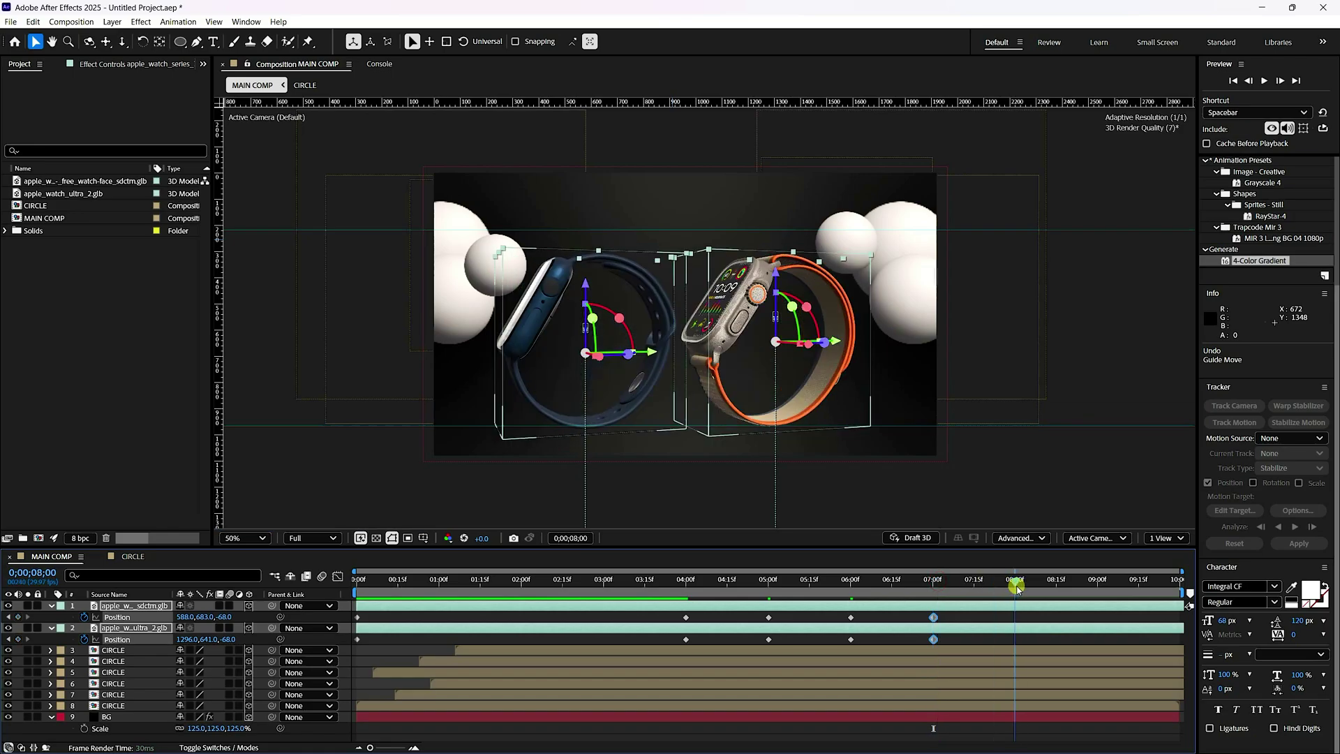
pyautogui.moveTo(209, 640); pyautogui.dragTo(252, 639)
pyautogui.click(1094, 580)
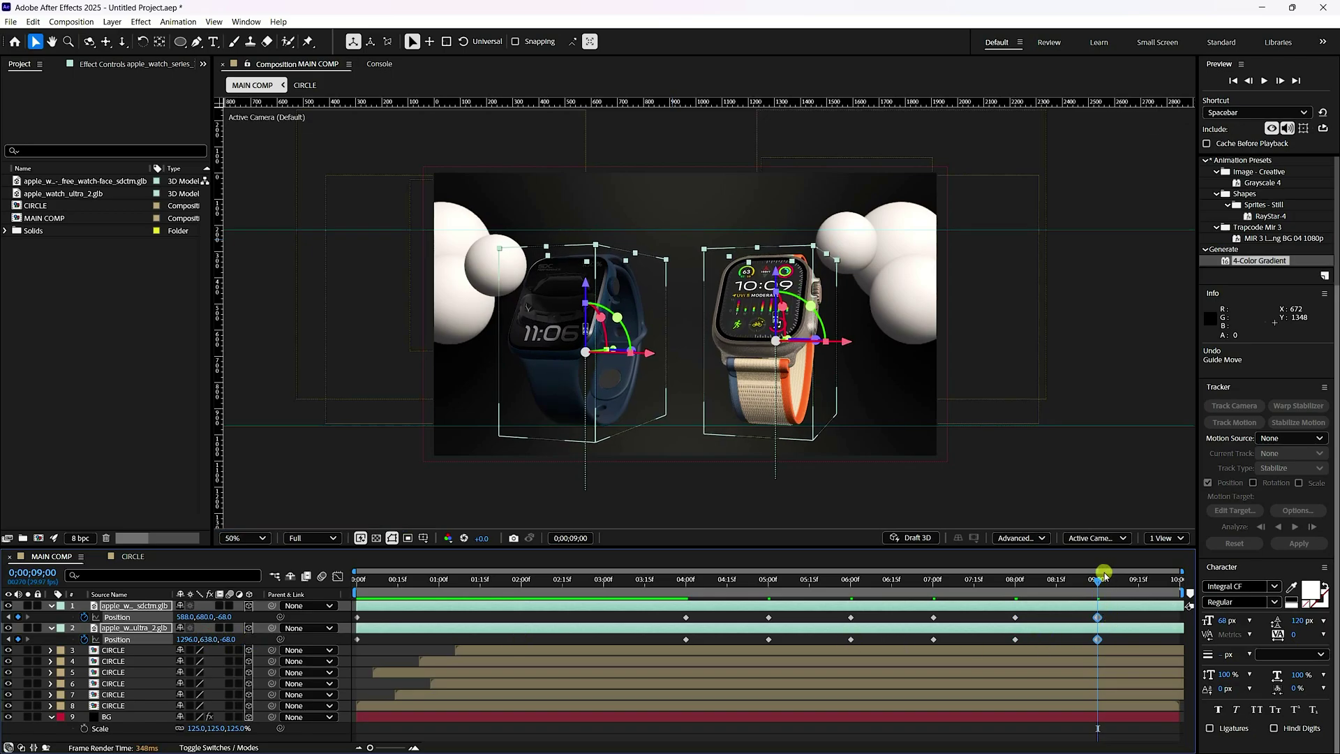
pyautogui.click(1189, 585)
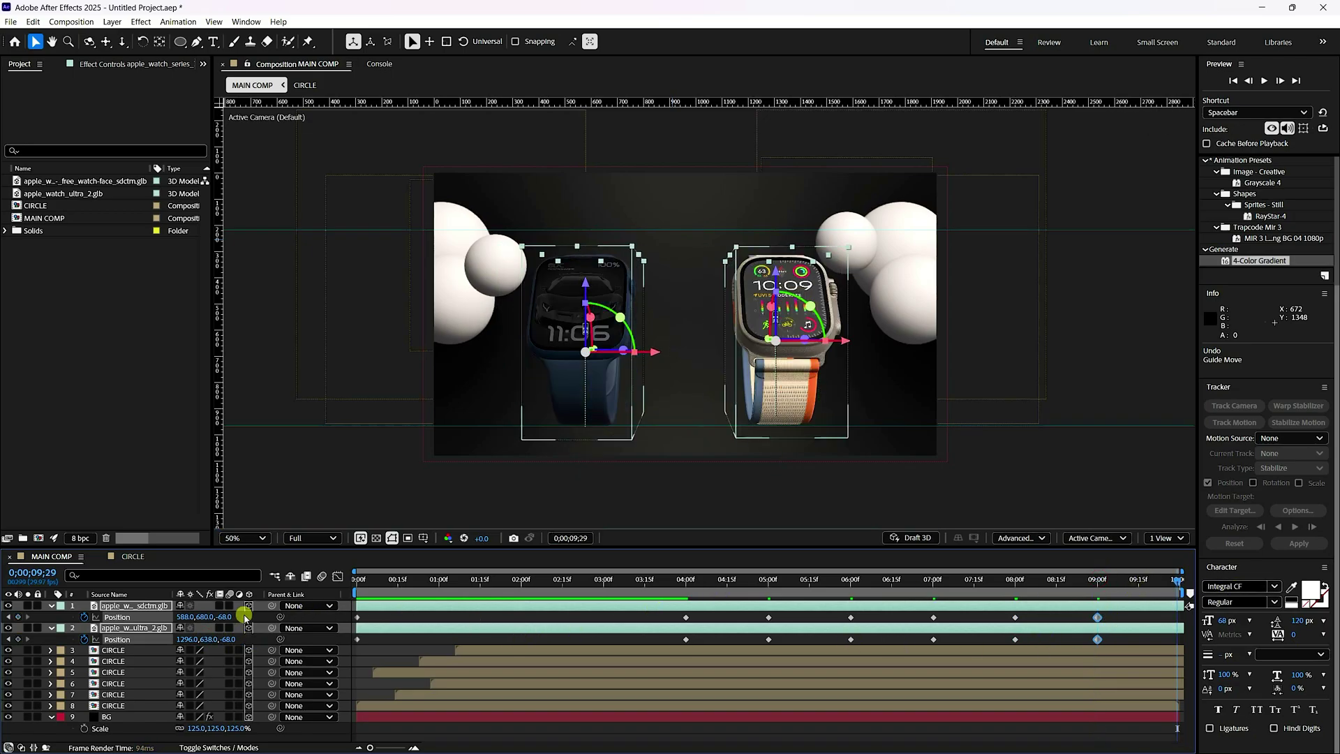
pyautogui.moveTo(206, 618); pyautogui.dragTo(152, 619)
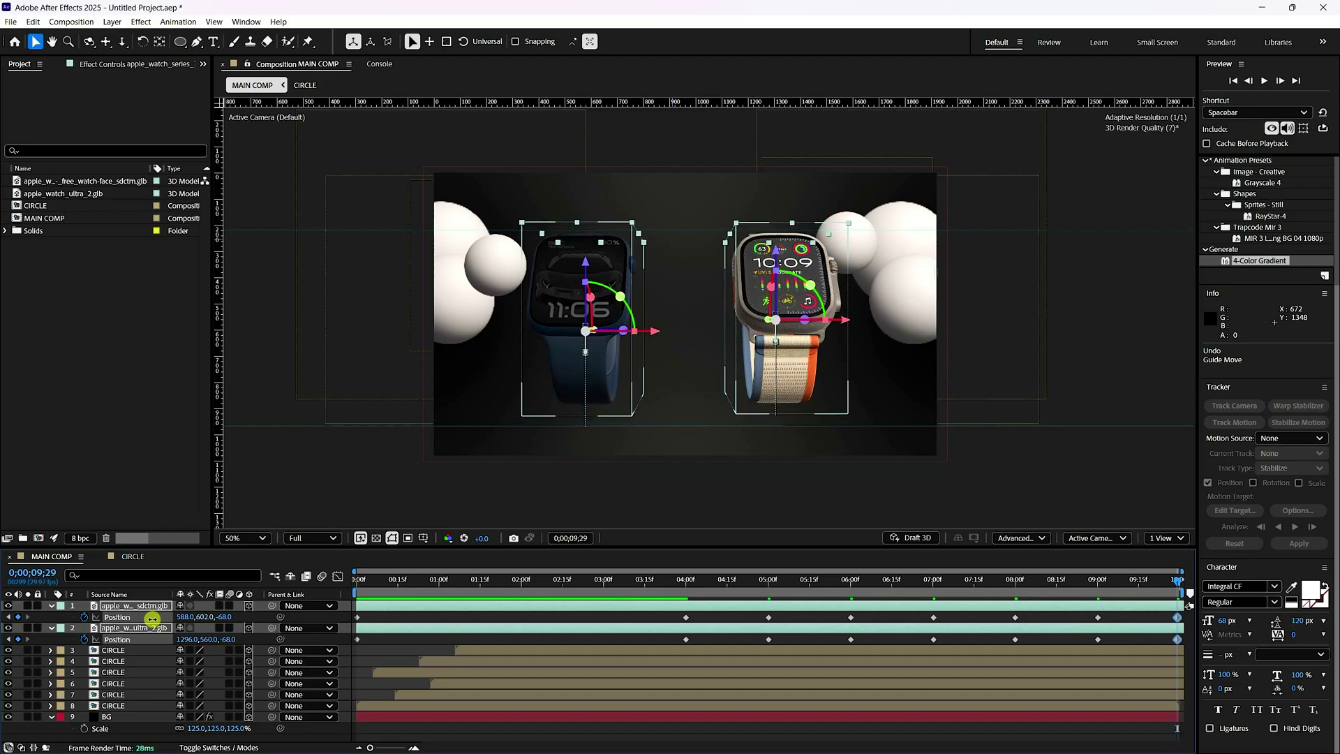
# Apply Easy Ease to all Position keyframes of both watch layers
pyautogui.click(382, 615)
pyautogui.moveTo(381, 616); pyautogui.dragTo(349, 646)
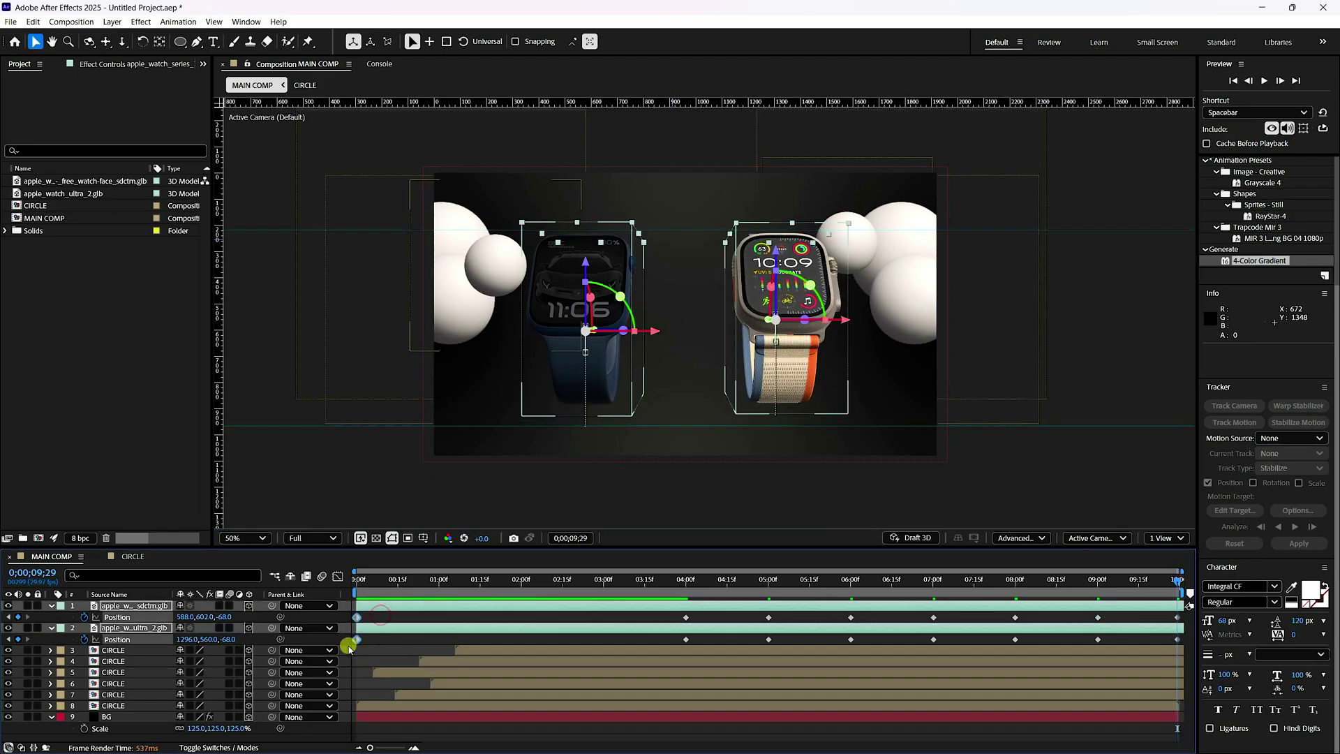
pyautogui.press('F9')
pyautogui.moveTo(663, 620); pyautogui.dragTo(1193, 647)
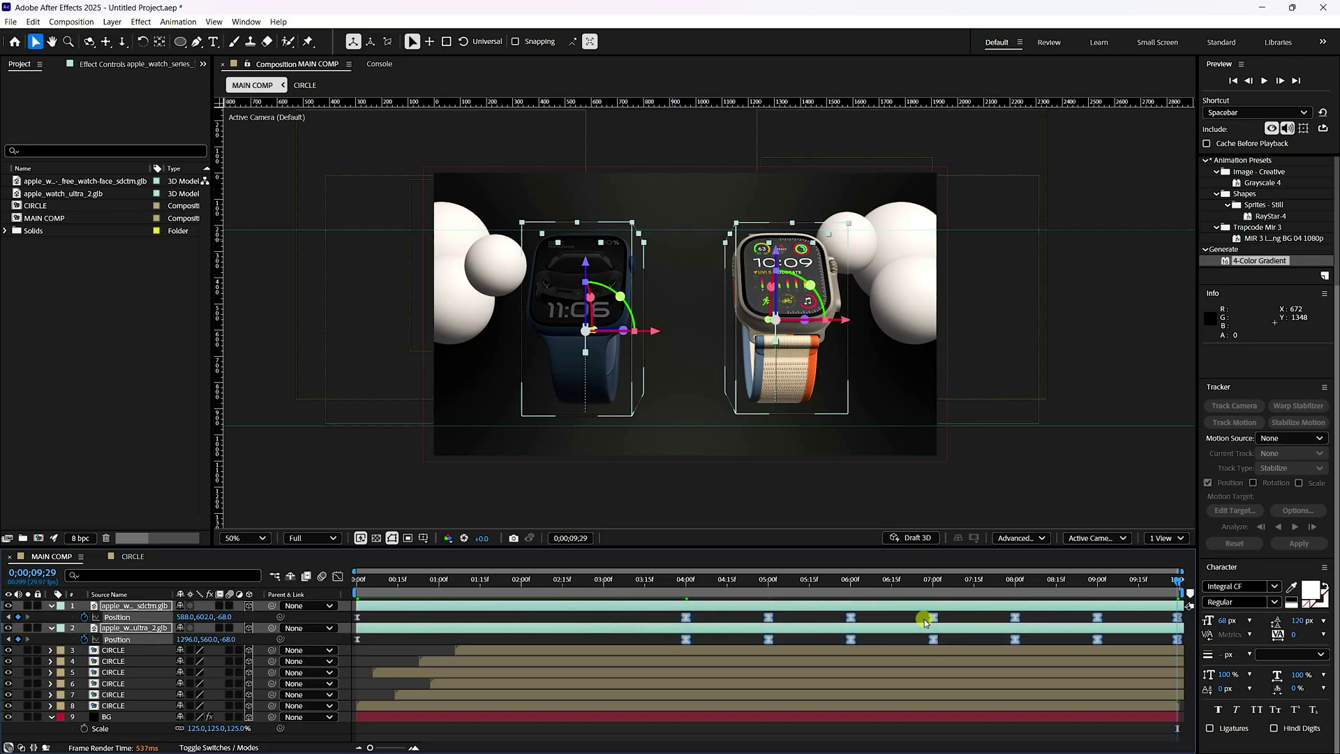
# Preview the eased watch animation from the start of the composition and stop it at about two seconds
pyautogui.click(1232, 81)
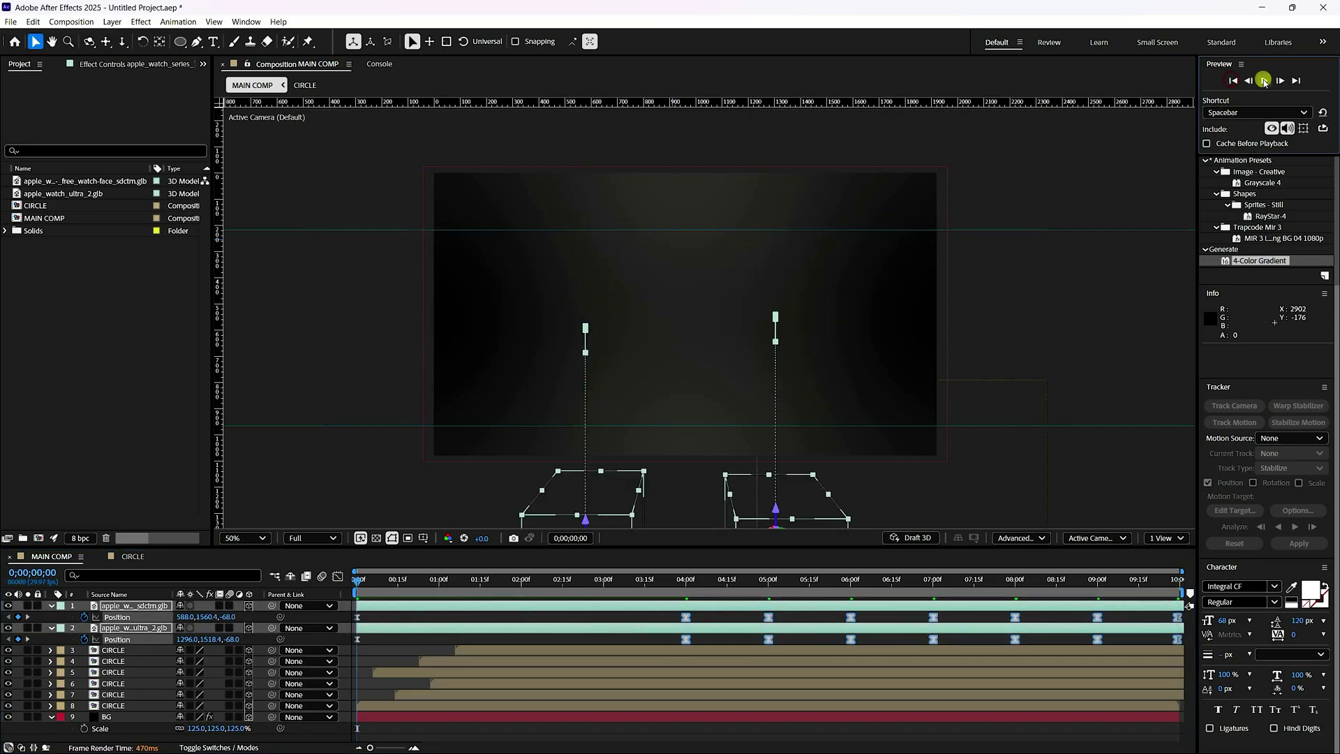
pyautogui.click(1264, 81)
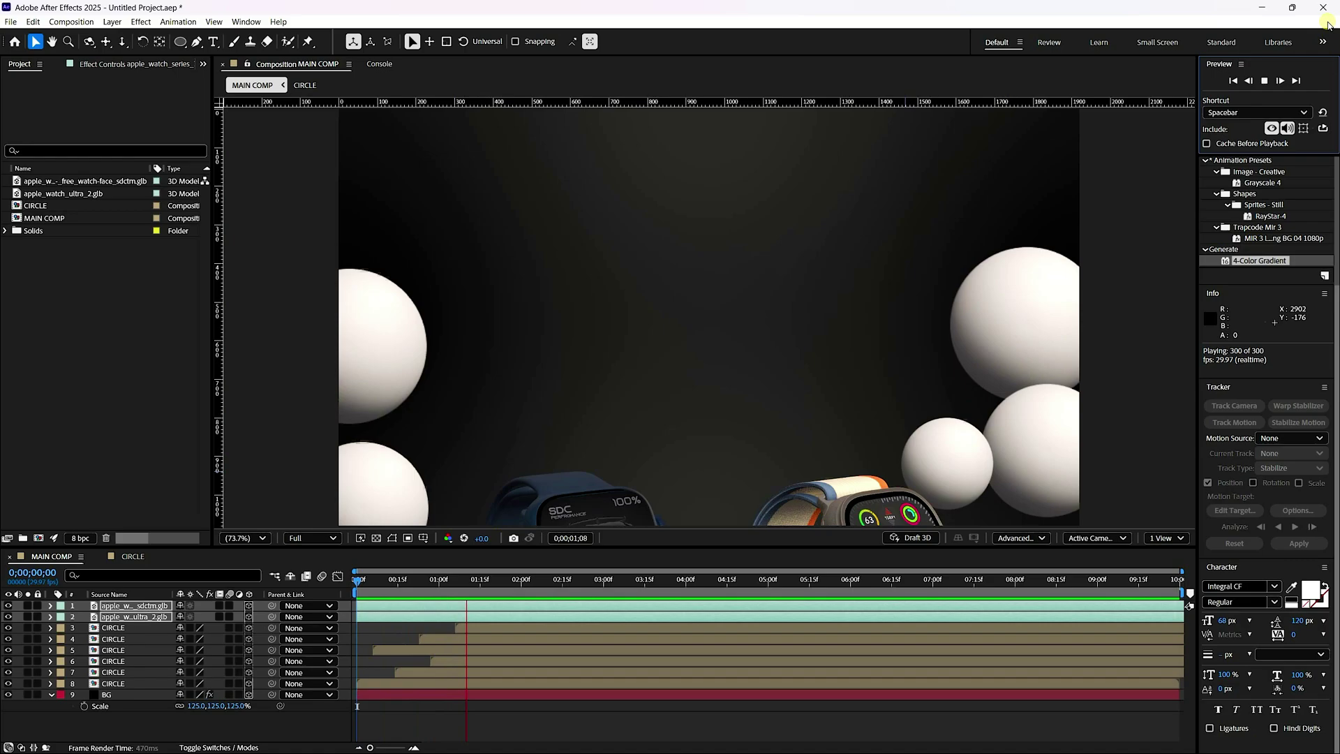
pyautogui.press('space')
# Add an Environment light to MAIN COMP with 100% intensity and shadow casting at 100% shadow darkness
pyautogui.rightClick(120, 717)
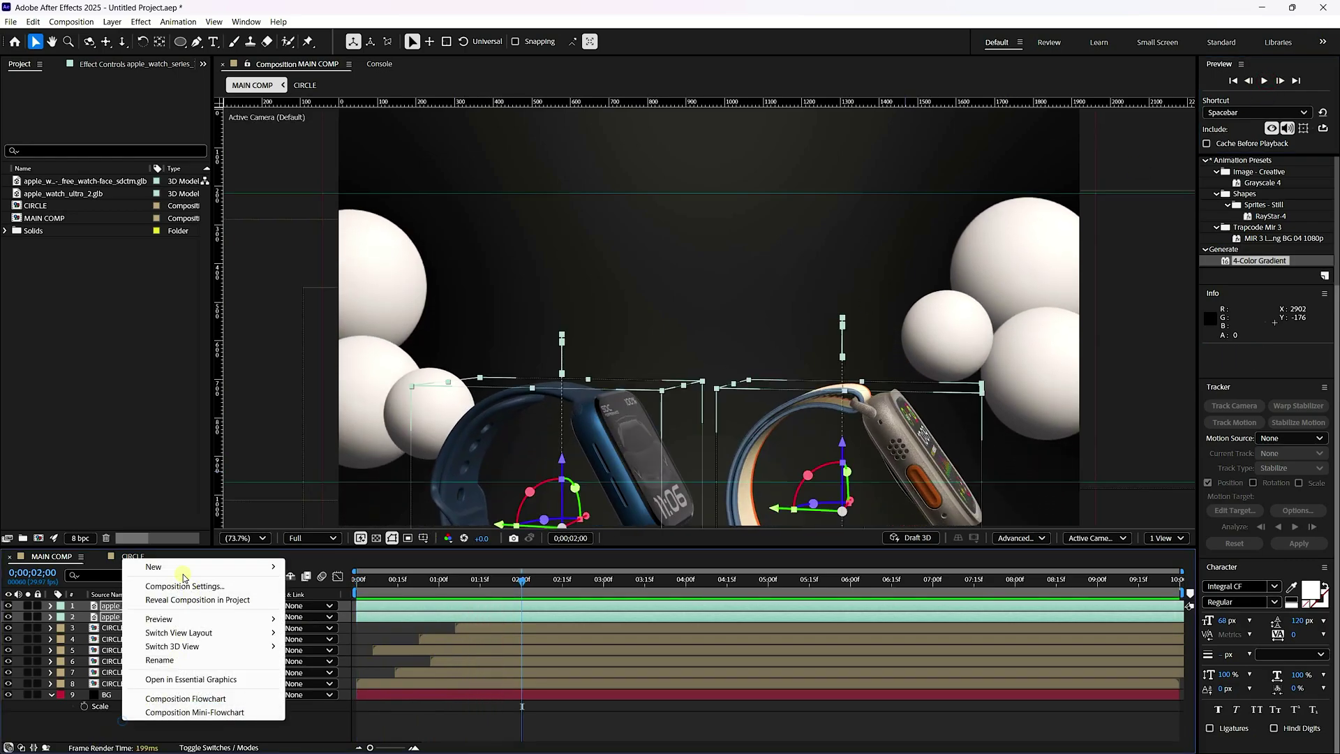
pyautogui.moveTo(188, 569)
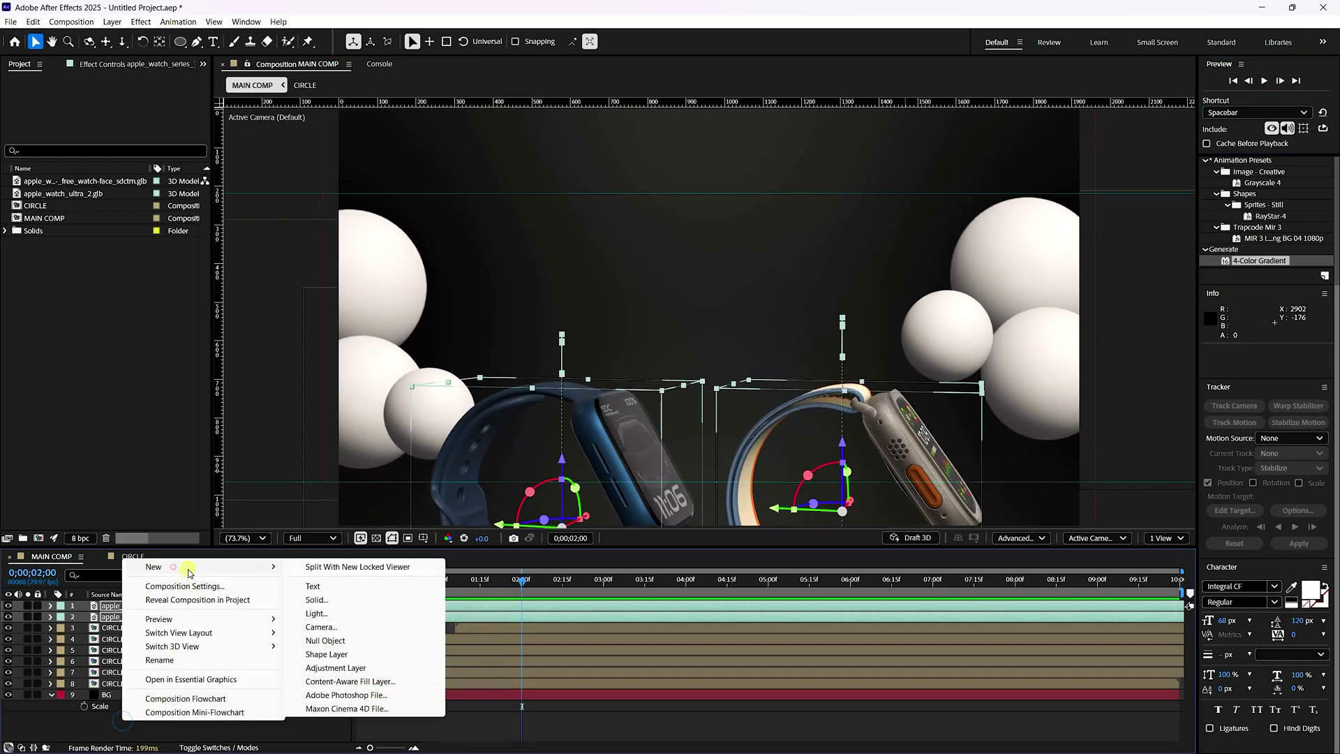
pyautogui.click(316, 613)
pyautogui.click(675, 246)
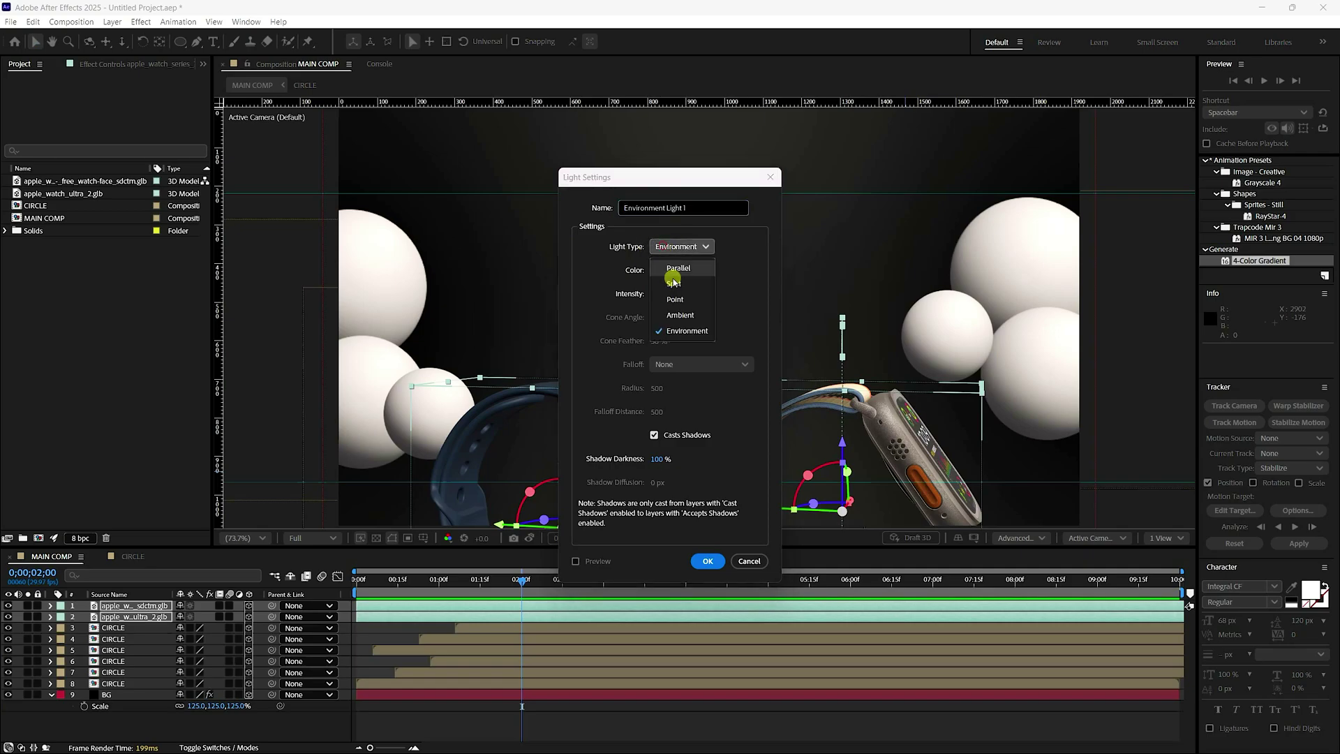
pyautogui.click(676, 333)
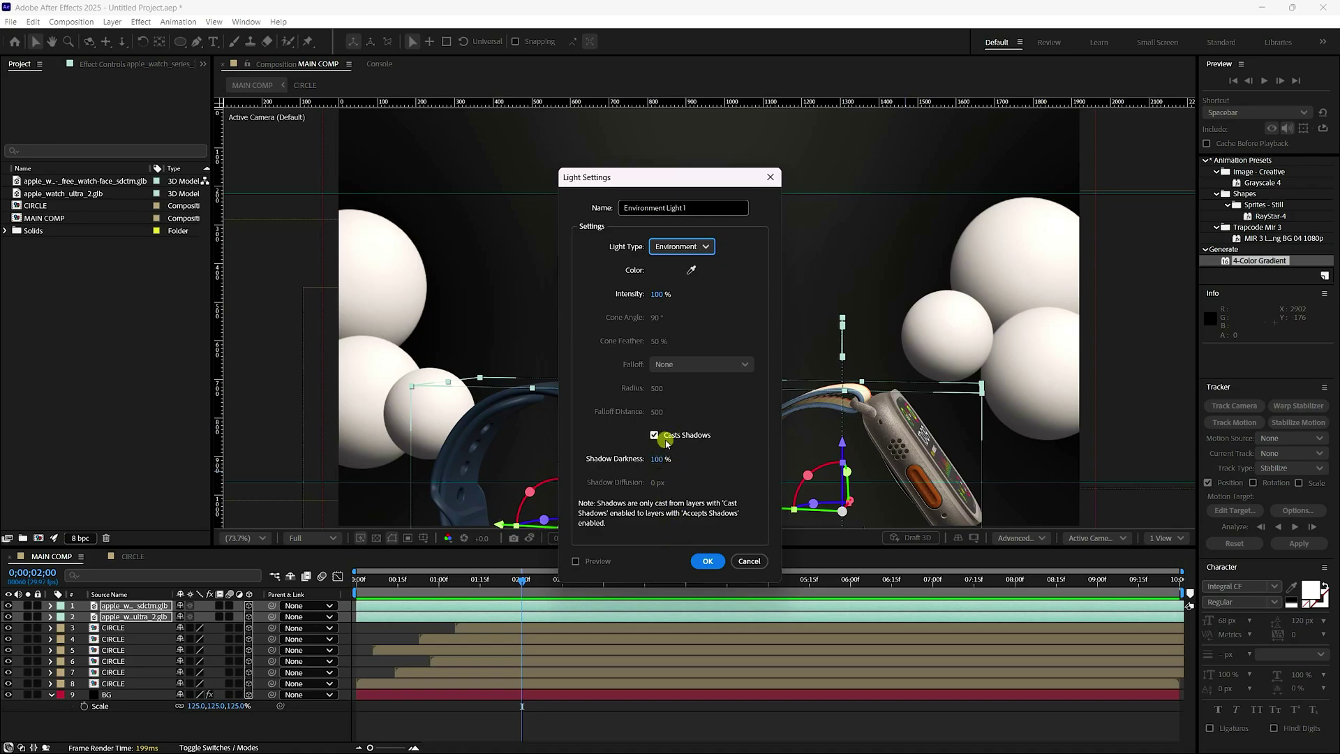
pyautogui.click(707, 561)
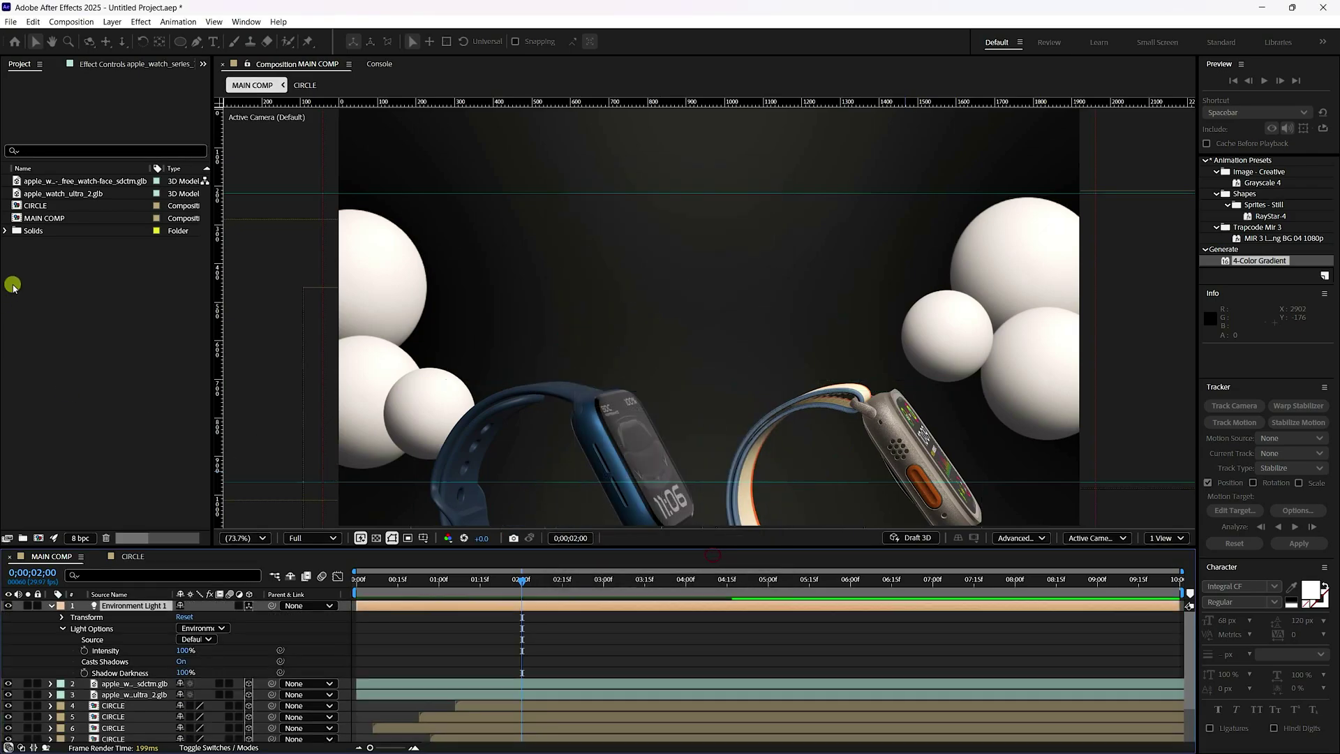
# Import christmas_photo_studio_04_4k.hdr from the Apple Watch folder and place it as the top layer of MAIN COMP
pyautogui.rightClick(63, 293)
pyautogui.moveTo(117, 362)
pyautogui.click(259, 357)
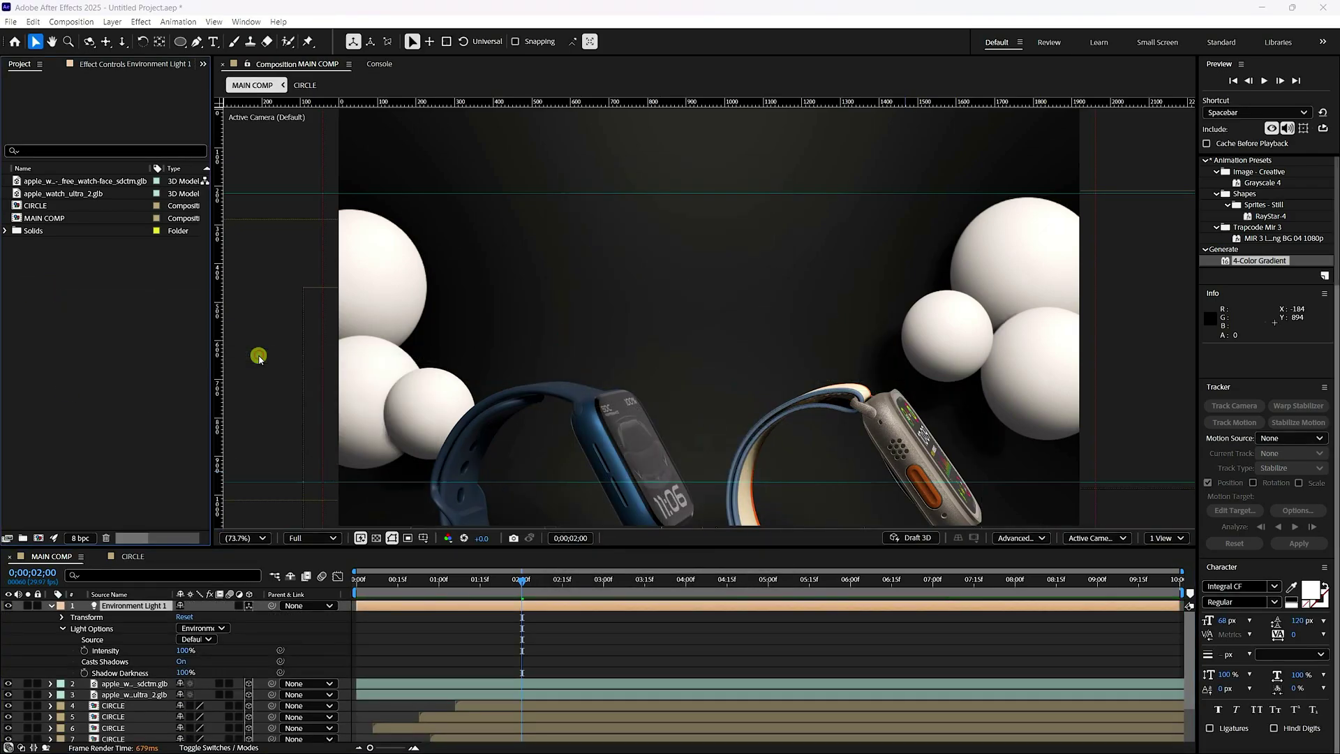
pyautogui.click(142, 172)
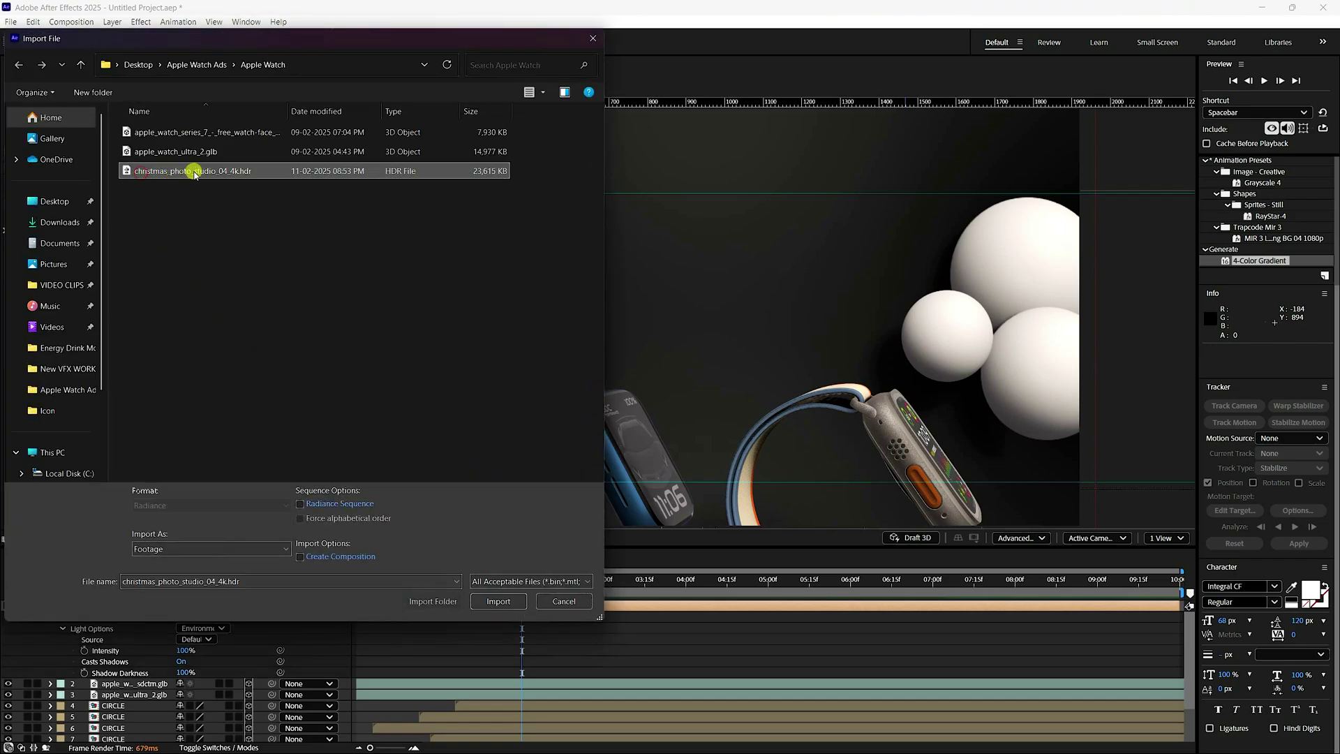
pyautogui.click(504, 600)
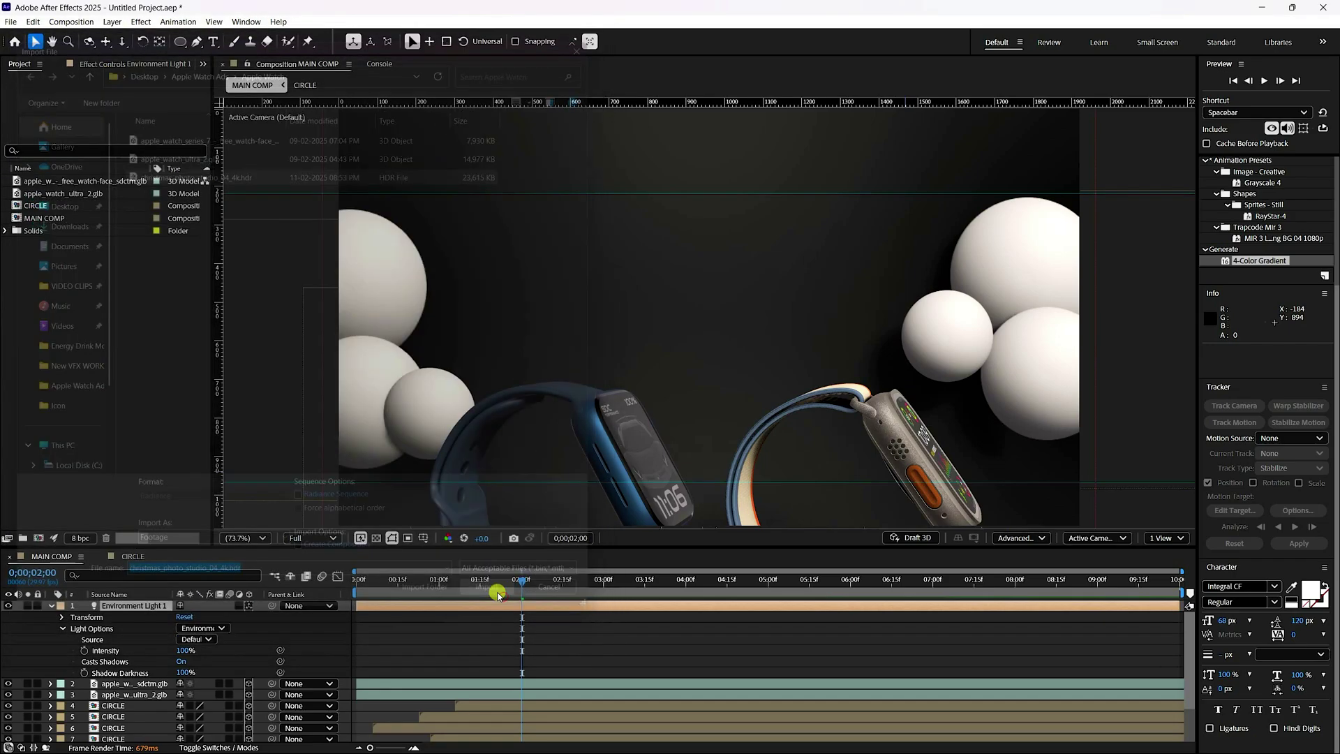
pyautogui.moveTo(56, 201); pyautogui.dragTo(125, 602)
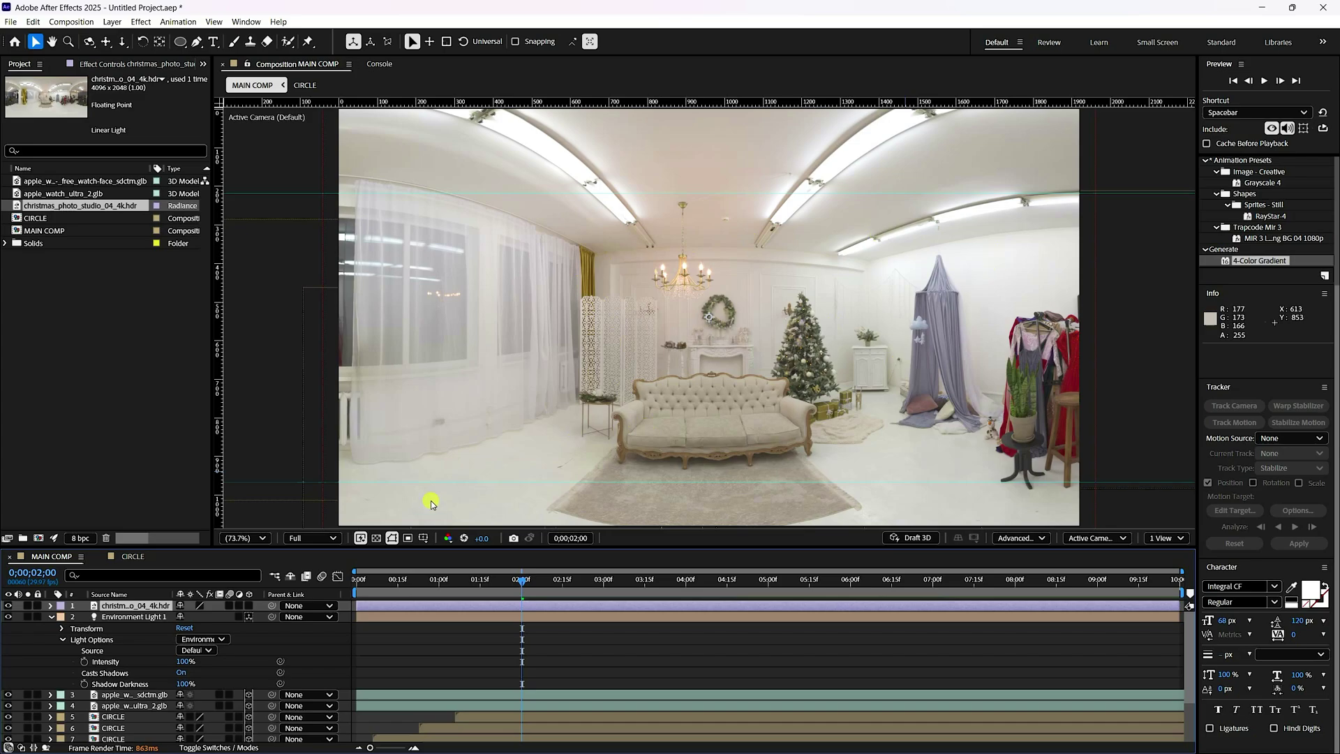
# Set the environment light's source to christmas_photo_studio_04_4k.hdr and go to 0;00;04;24, where both watch faces show
pyautogui.click(193, 650)
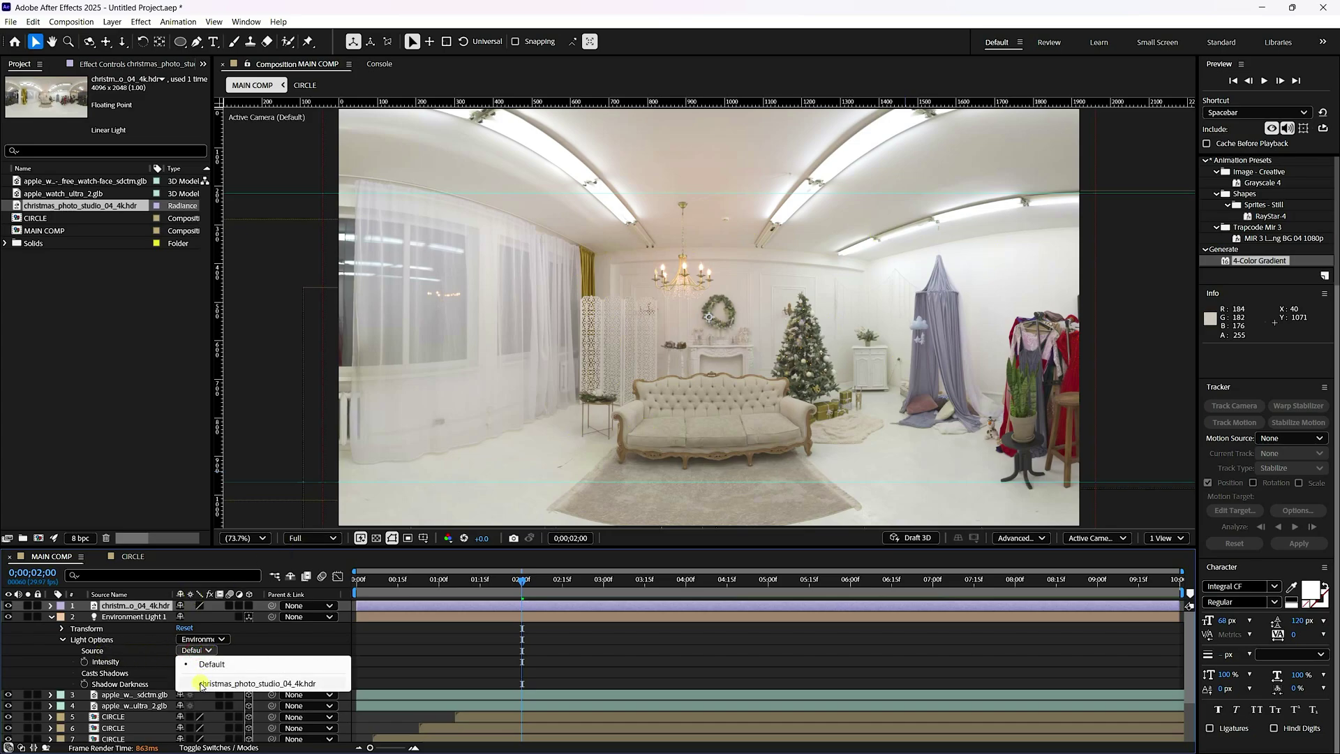
pyautogui.click(202, 684)
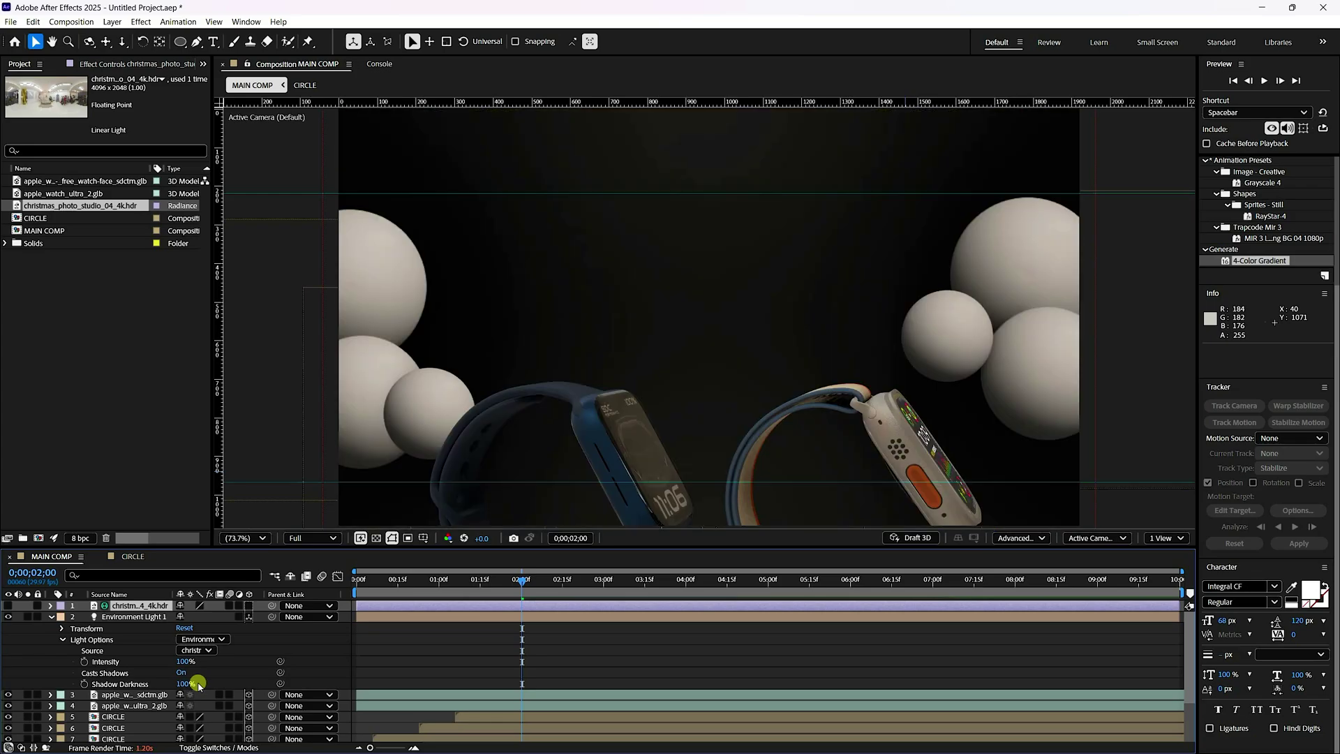
pyautogui.moveTo(526, 583); pyautogui.dragTo(751, 585)
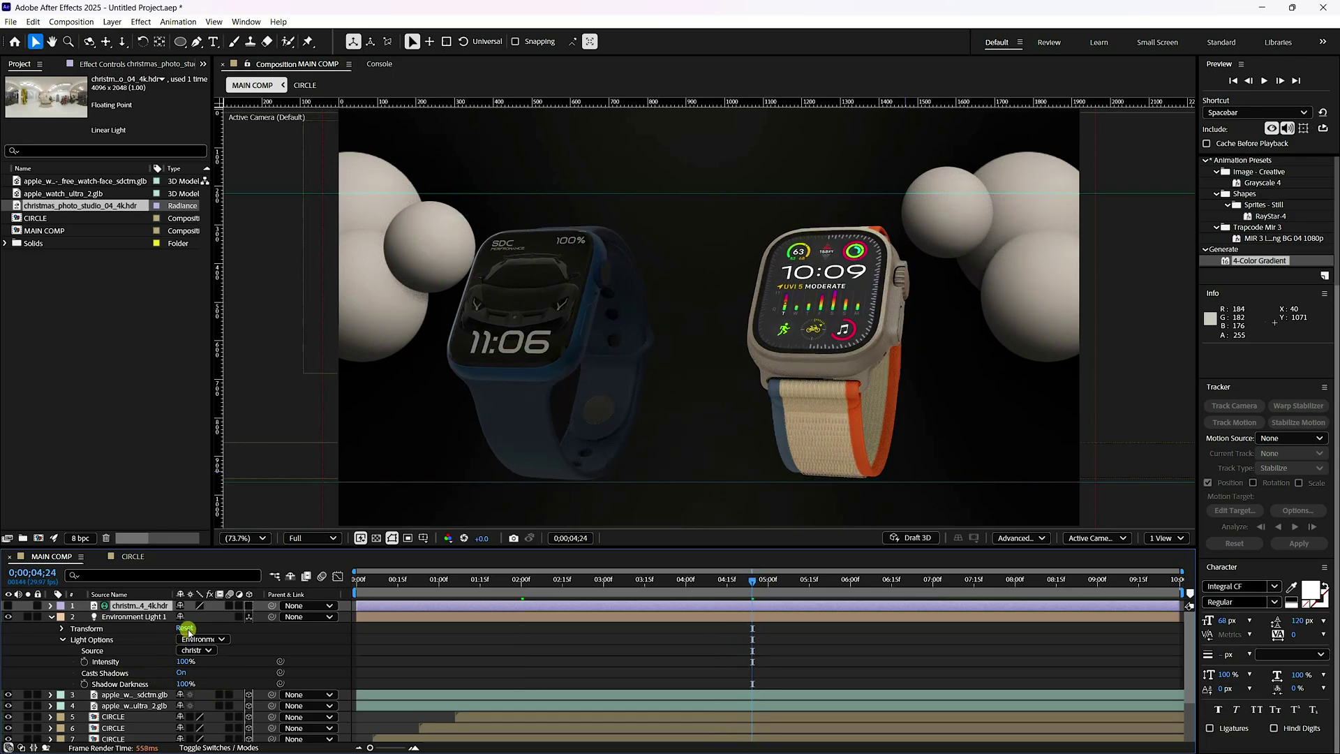
# Set the environment light's X Rotation to 180° and its Intensity to 150%
pyautogui.click(61, 630)
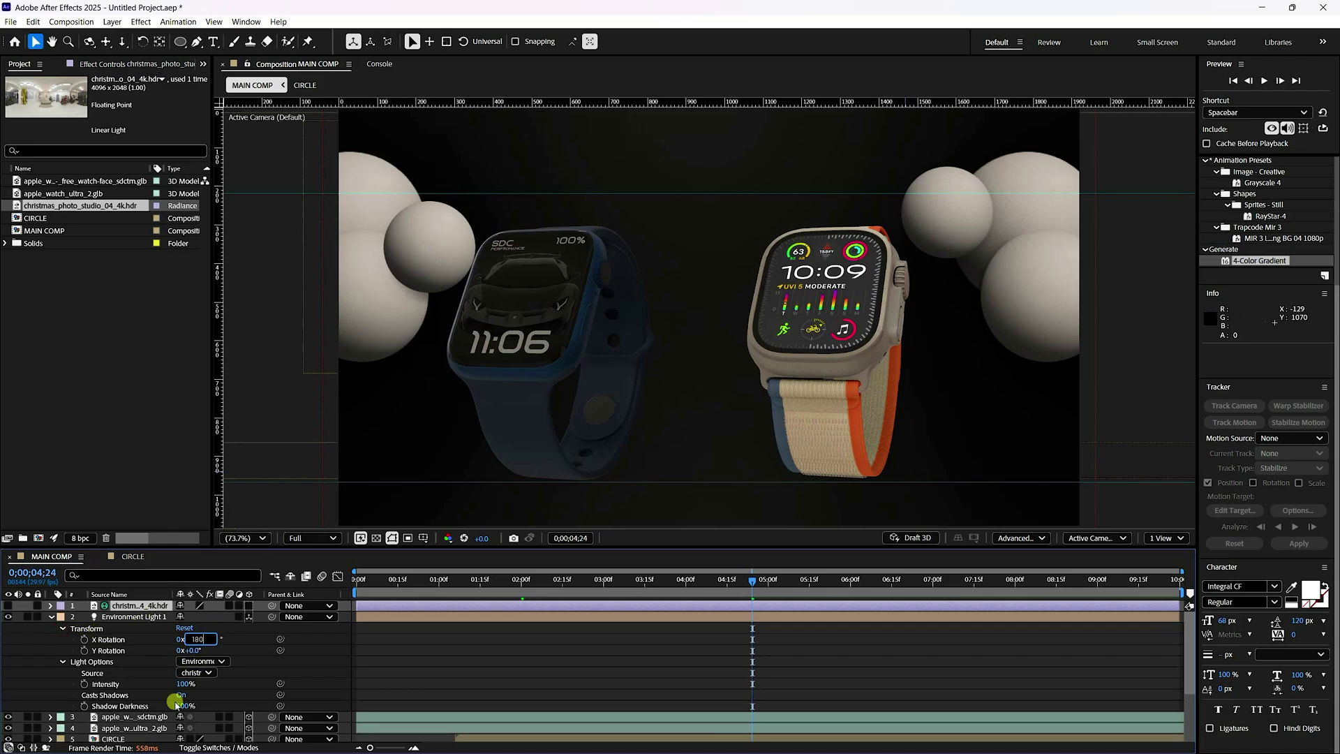
pyautogui.press('Return')
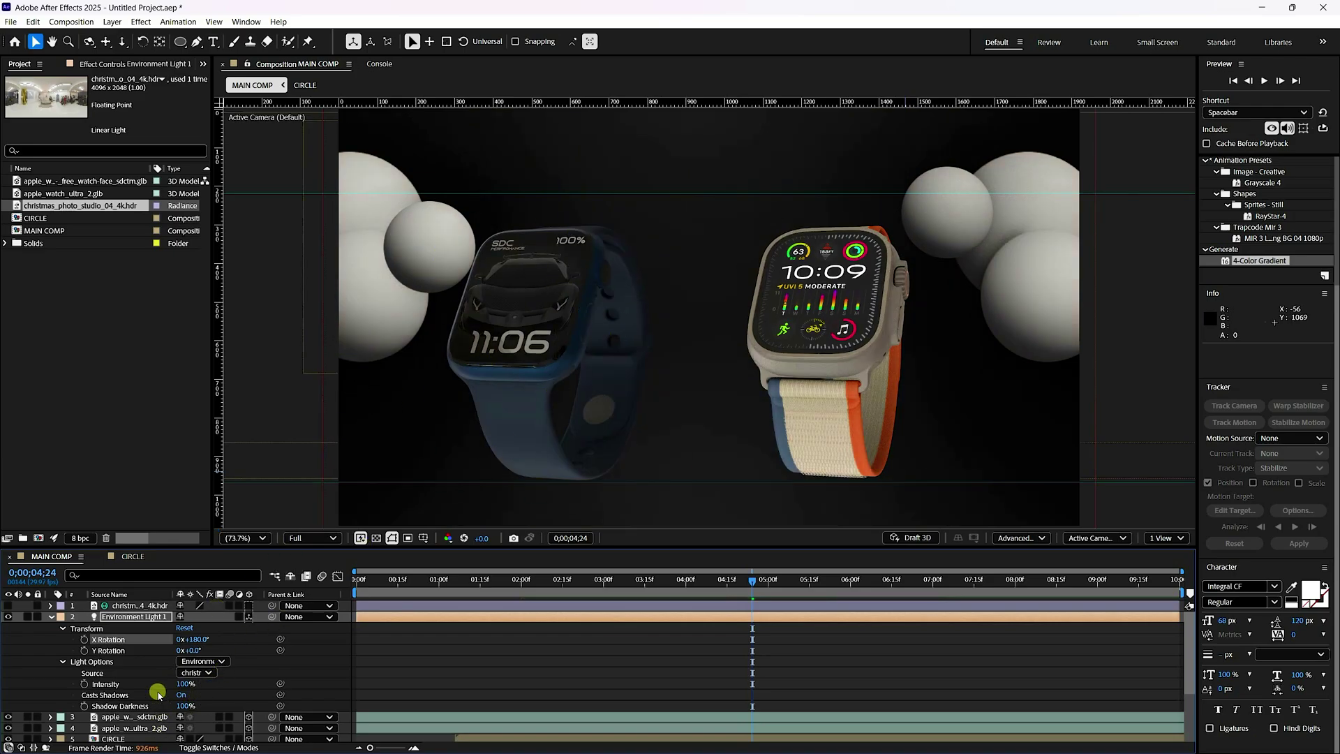
pyautogui.click(185, 683)
pyautogui.press('Return')
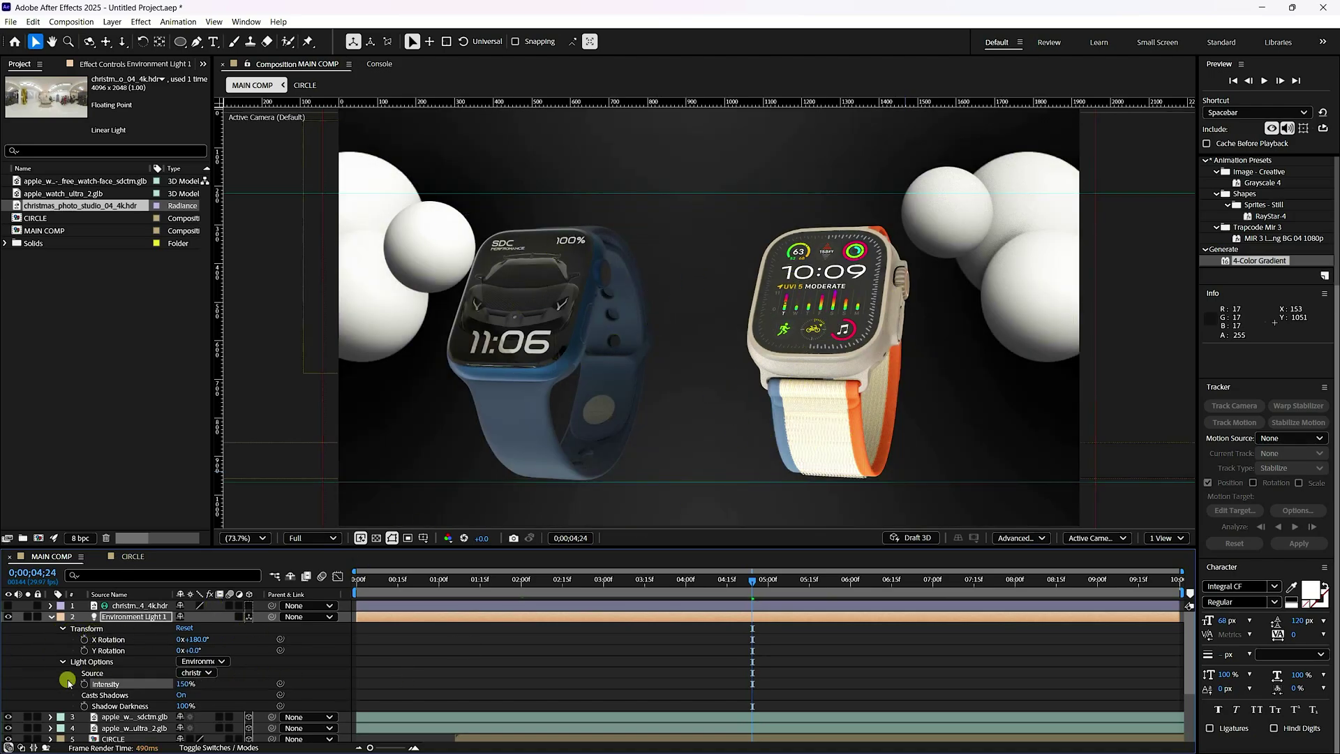
# Compare the watches with and without the environment light by toggling its visibility repeatedly, leaving it on
pyautogui.click(8, 618)
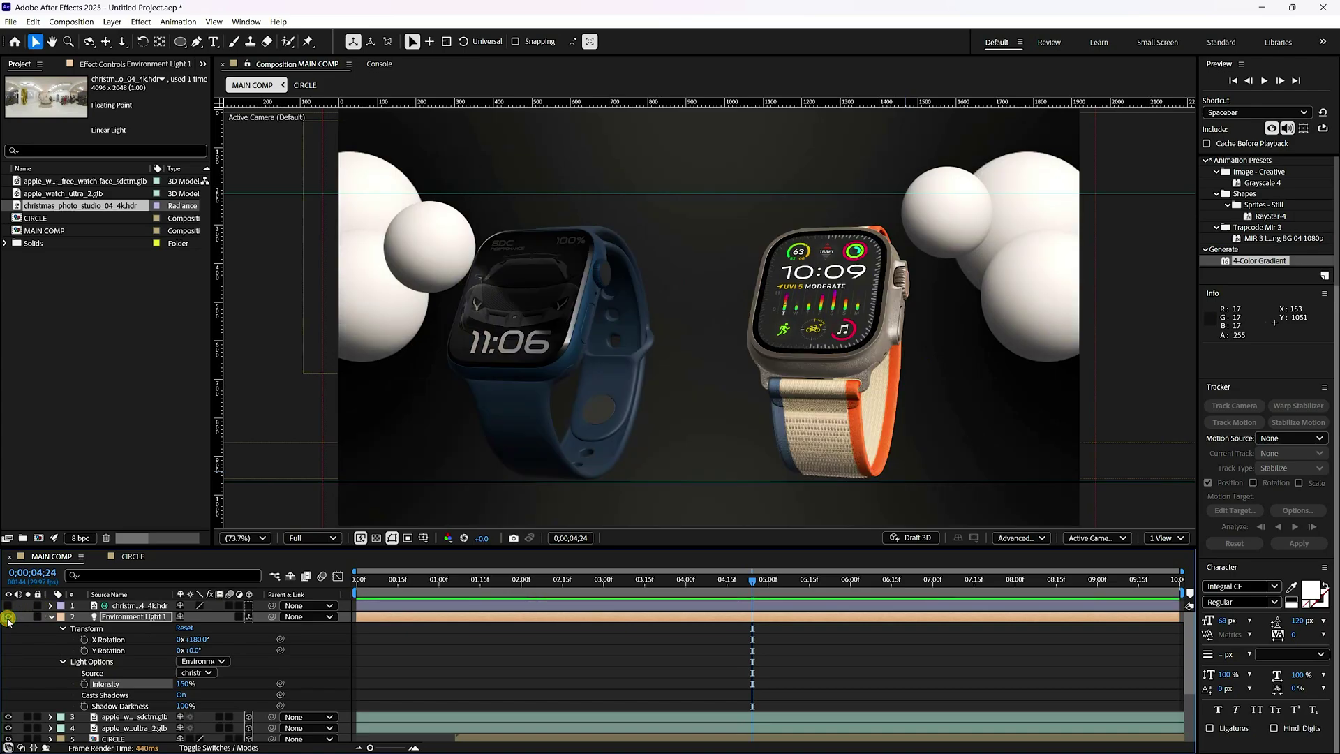
pyautogui.click(8, 618)
pyautogui.click(8, 618)
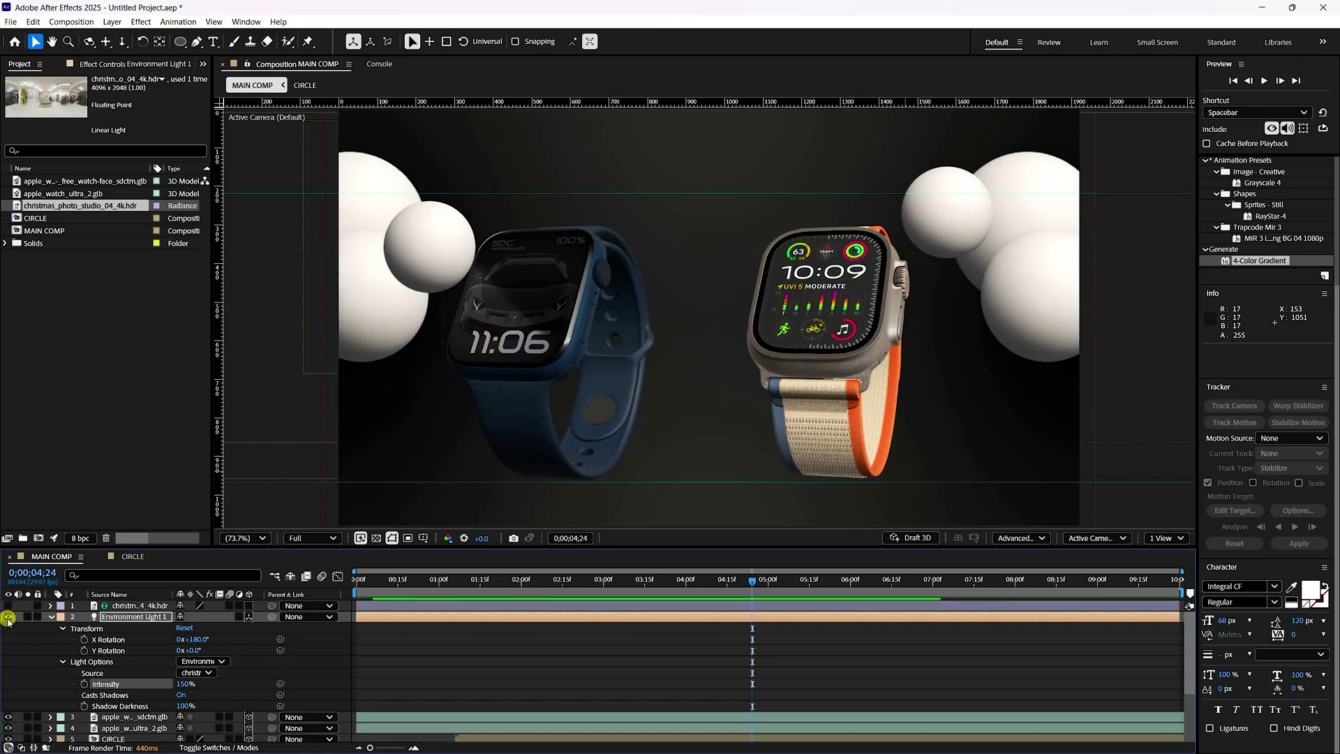
pyautogui.click(8, 618)
pyautogui.click(8, 618)
pyautogui.click(9, 618)
pyautogui.click(8, 619)
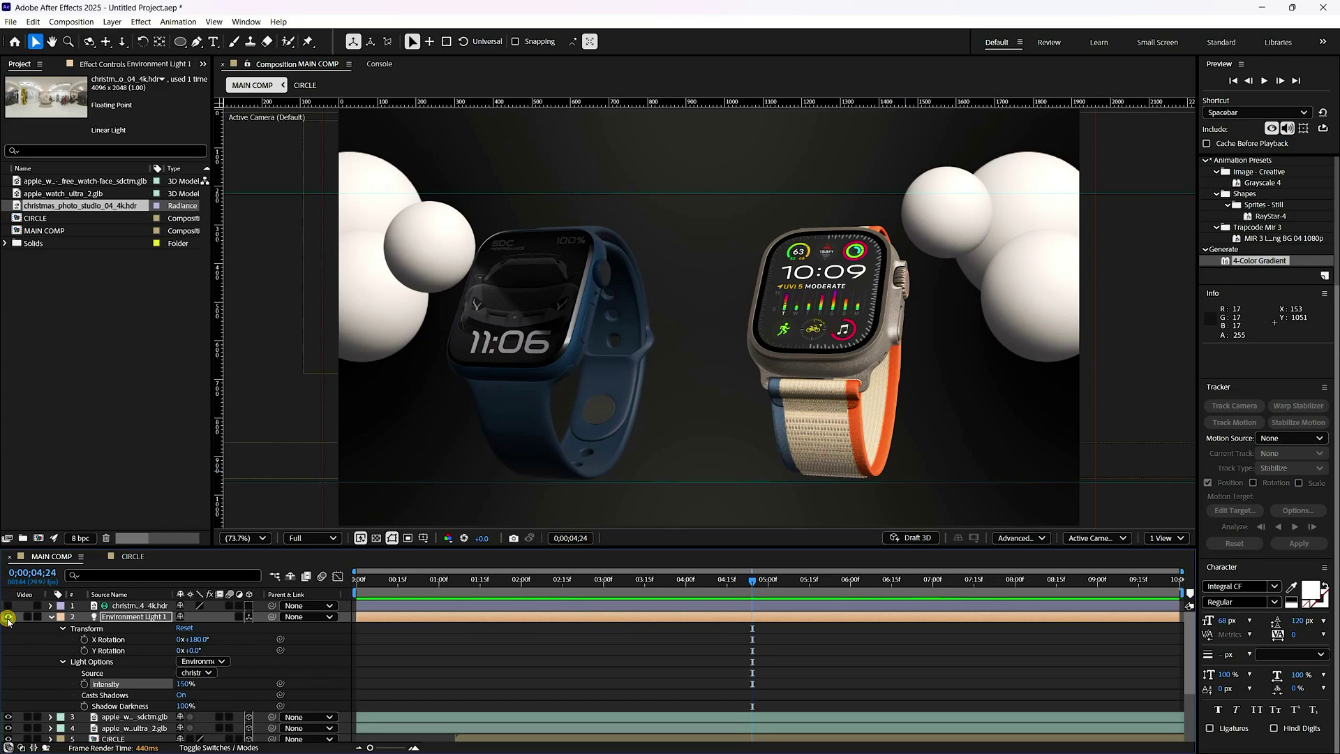
pyautogui.click(9, 618)
pyautogui.click(8, 618)
pyautogui.click(8, 619)
pyautogui.click(9, 619)
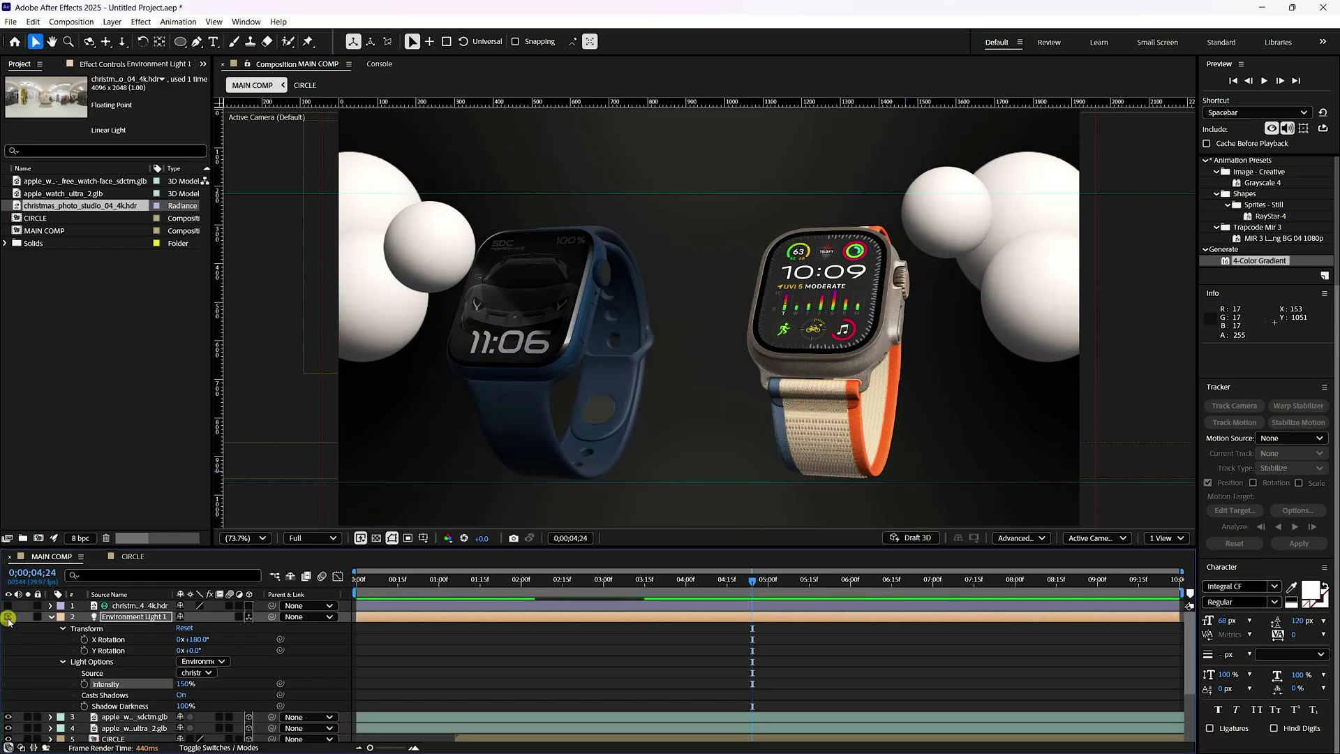
pyautogui.click(9, 618)
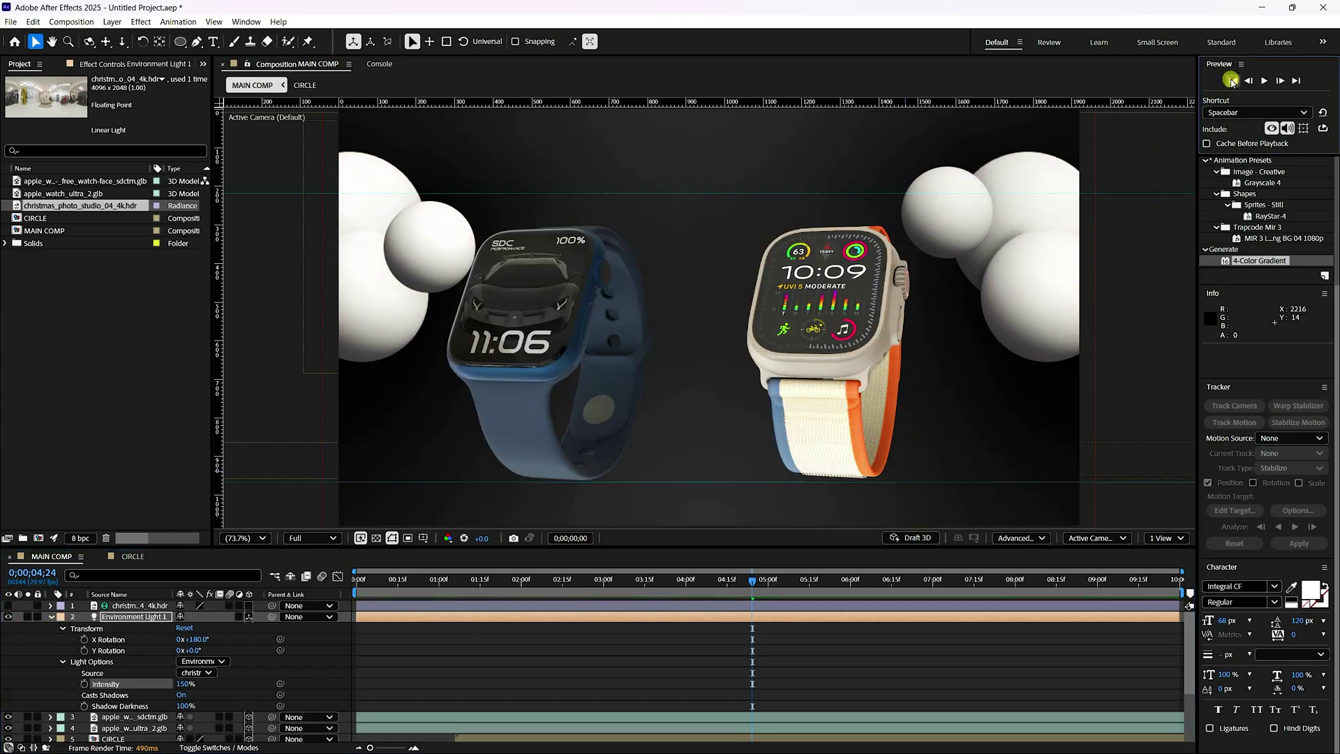
# Preview the scene with the HDR lighting from the start of the composition and stop it near 0;00;05;25
pyautogui.press('Home')
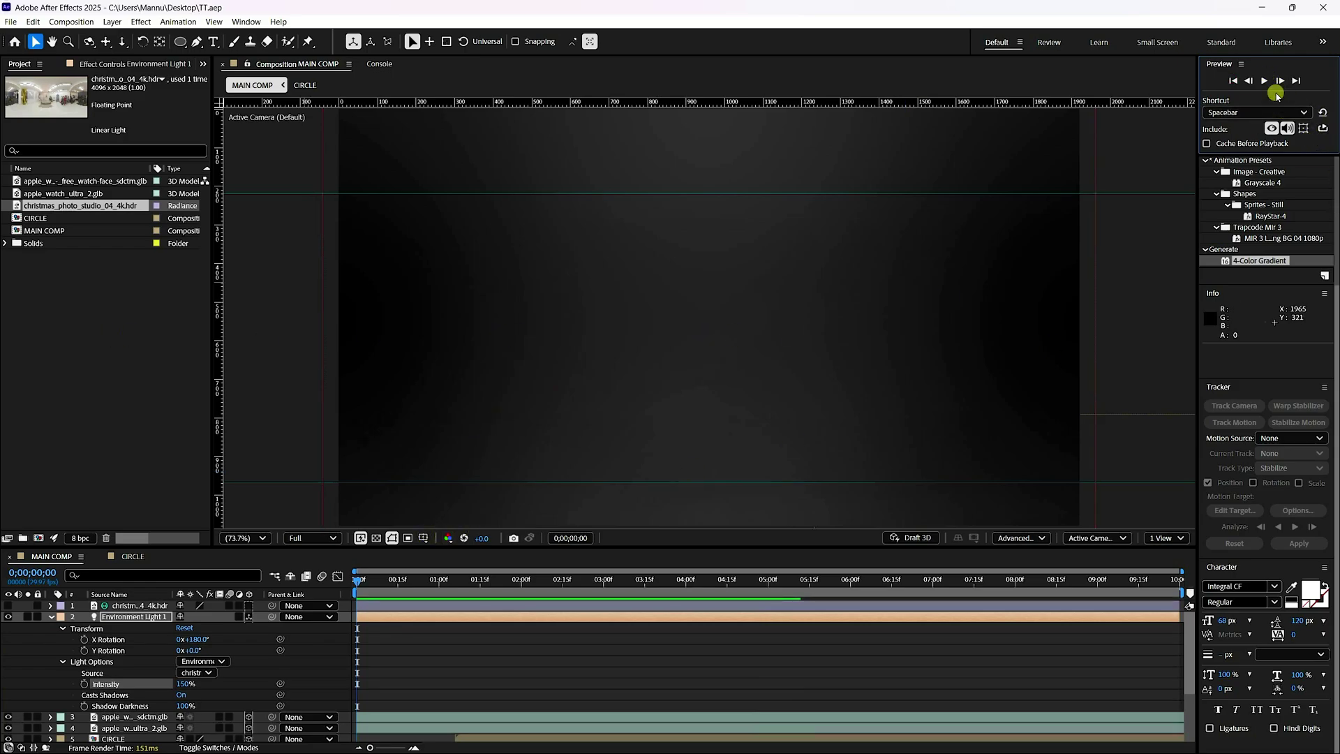
pyautogui.click(1267, 81)
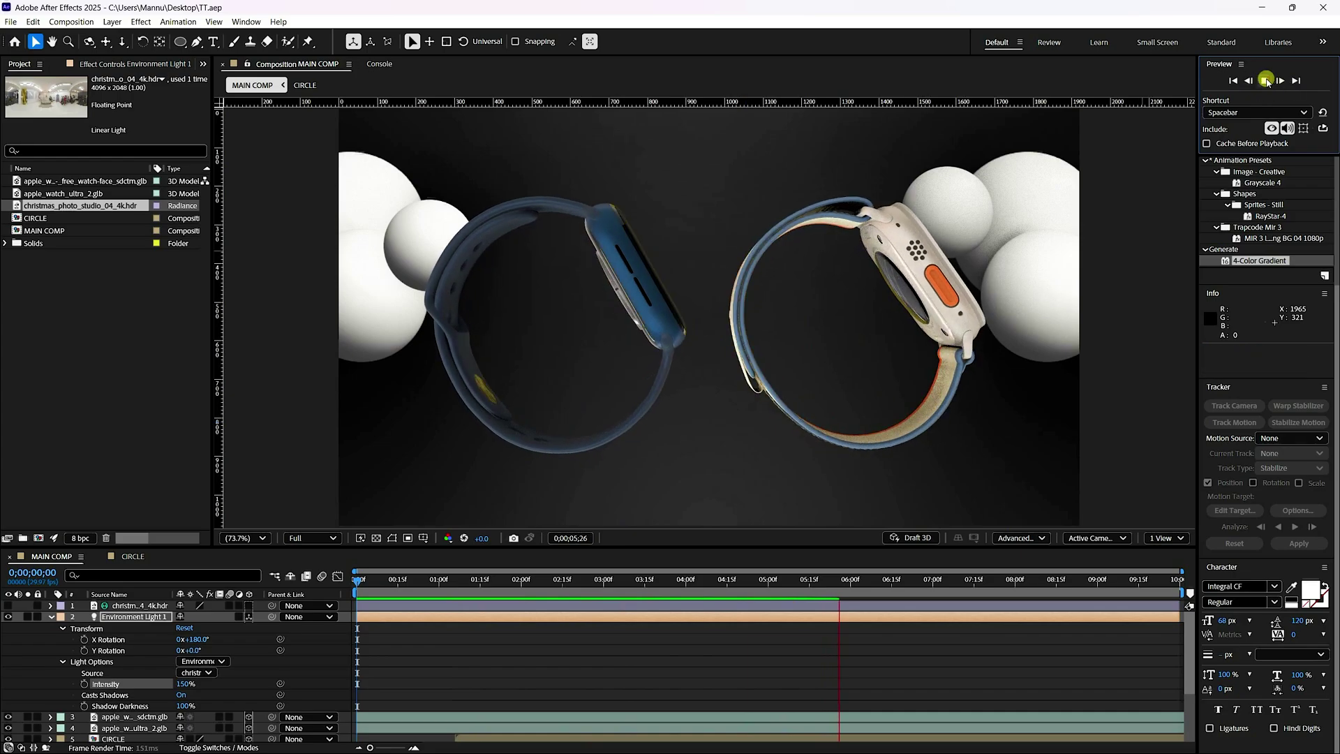
pyautogui.press('space')
# Import Apple_Watch_official_logo.svg.png from the Apple Watch Ads folder and place it as the top layer of MAIN COMP
pyautogui.rightClick(63, 344)
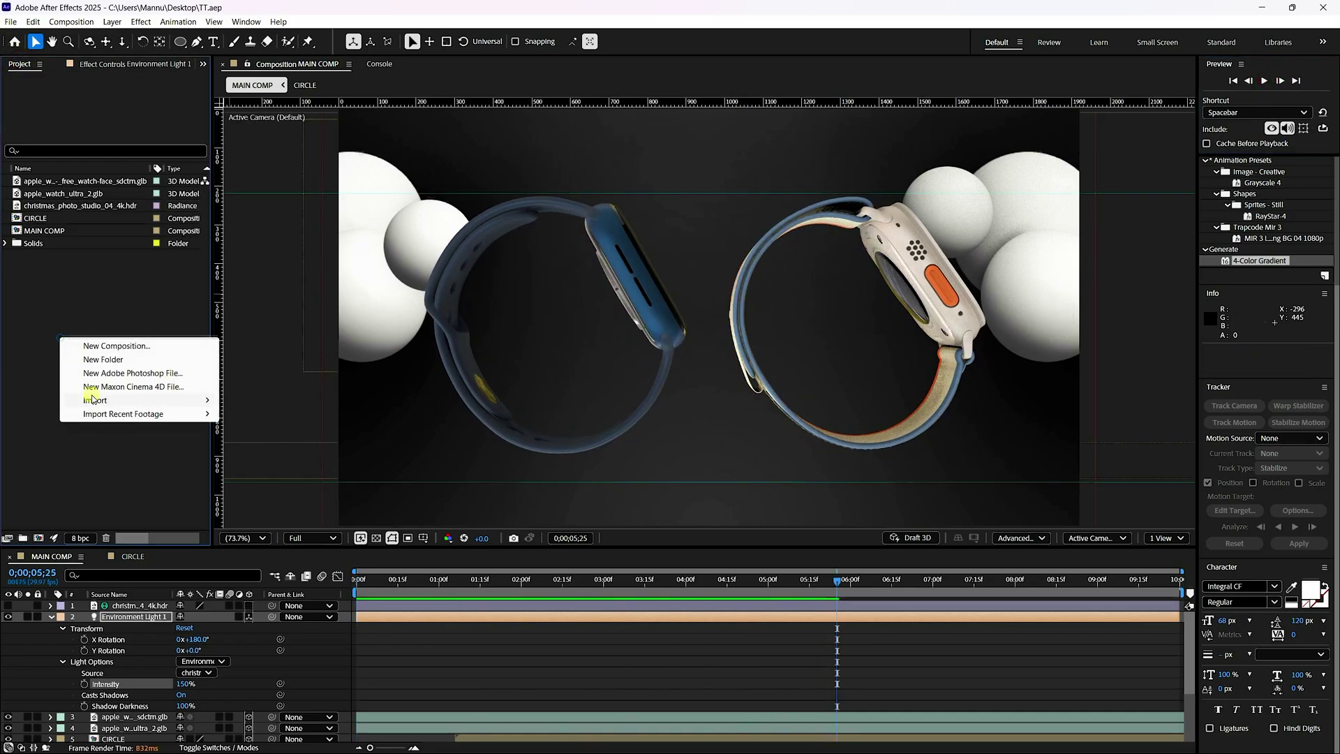
pyautogui.click(97, 402)
pyautogui.click(276, 402)
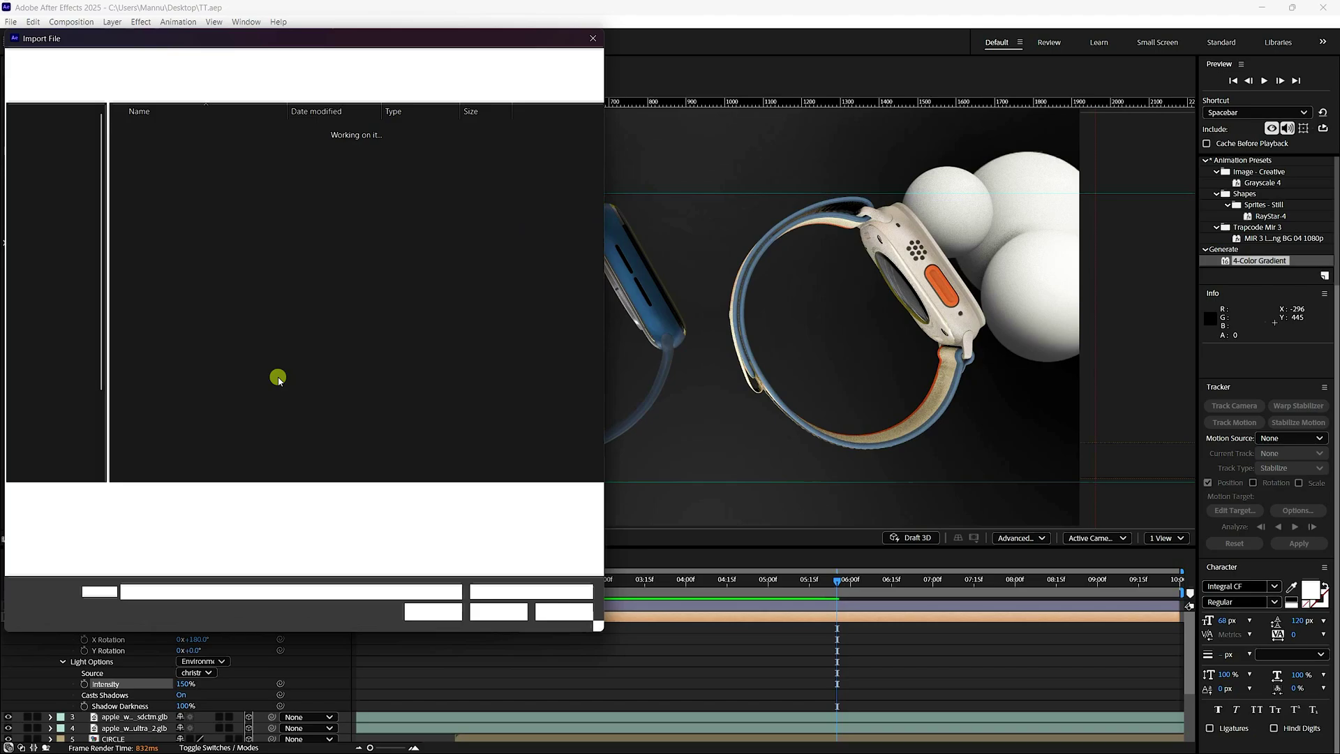
pyautogui.click(76, 65)
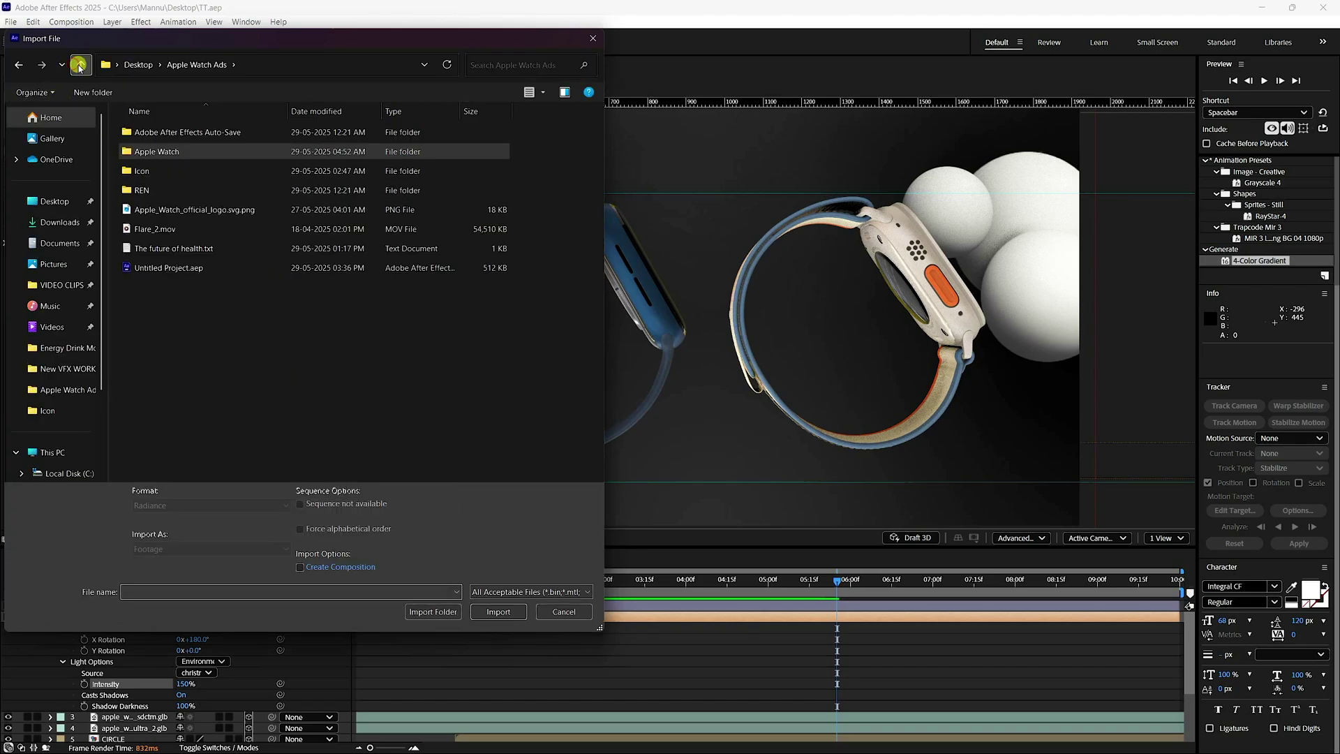
pyautogui.click(176, 210)
pyautogui.click(498, 601)
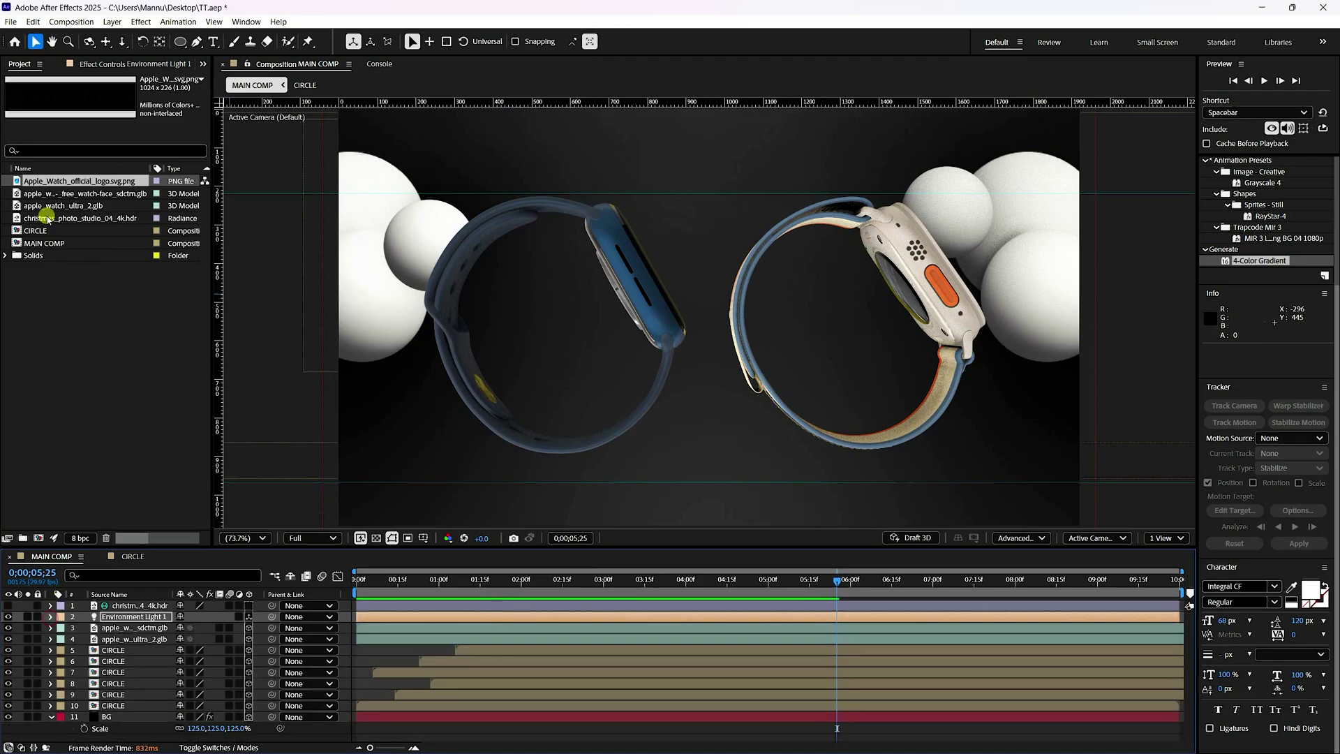
pyautogui.moveTo(51, 181); pyautogui.dragTo(134, 602)
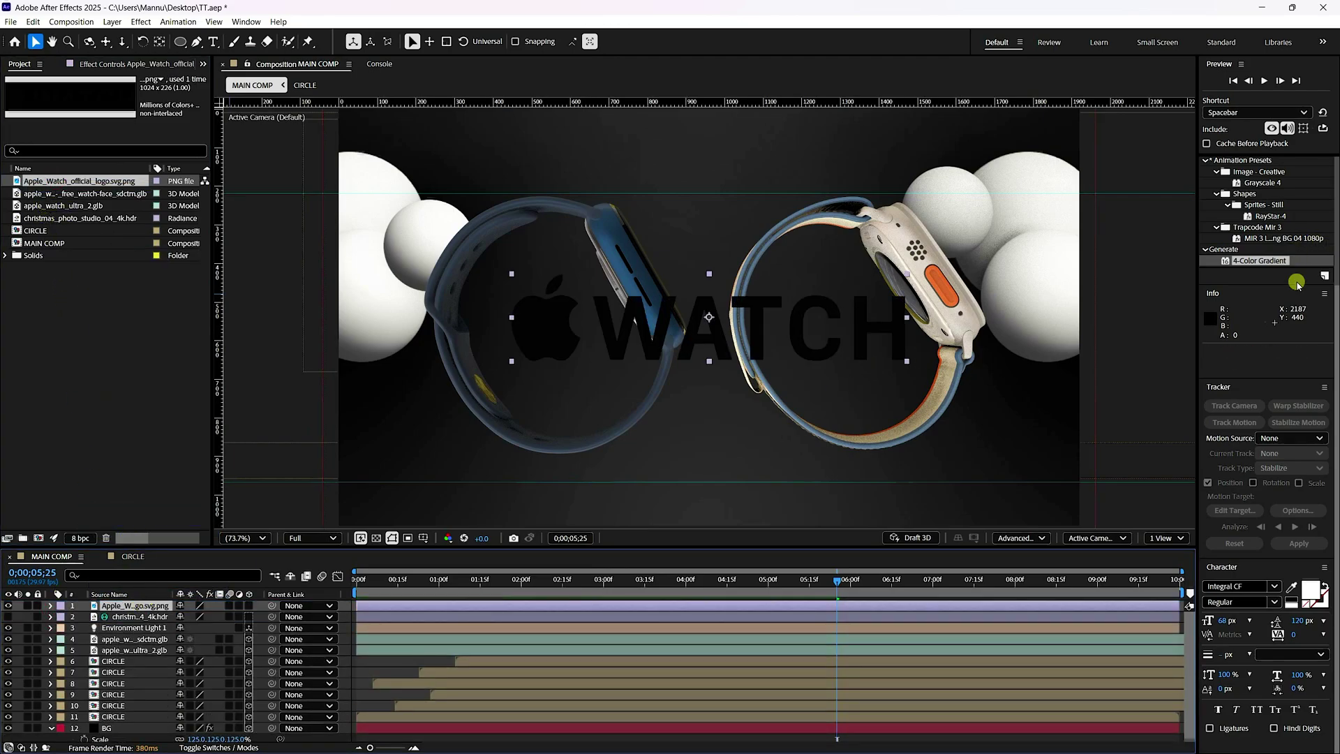
# Apply the Fill effect to the Apple Watch logo layer and set its fill colour to white, FFFFFF
pyautogui.scroll(4, 1229, 223)
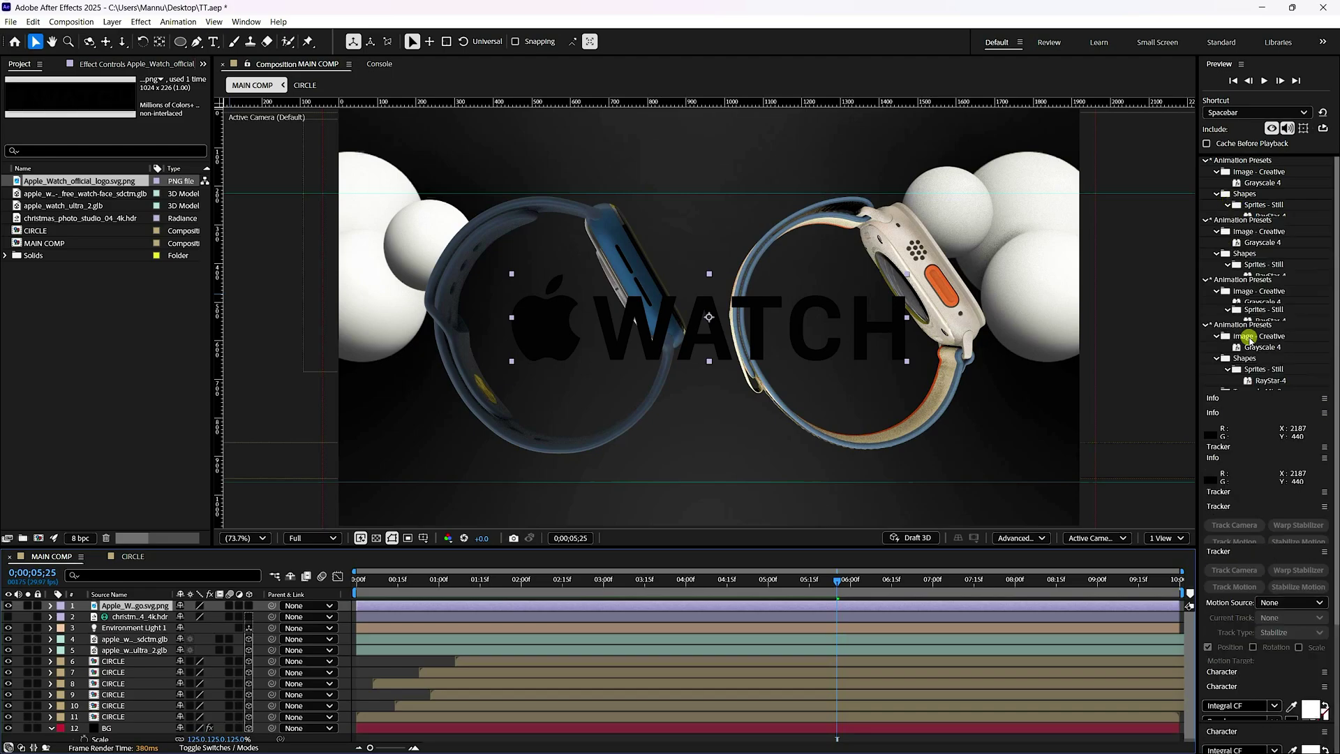
pyautogui.click(1241, 312)
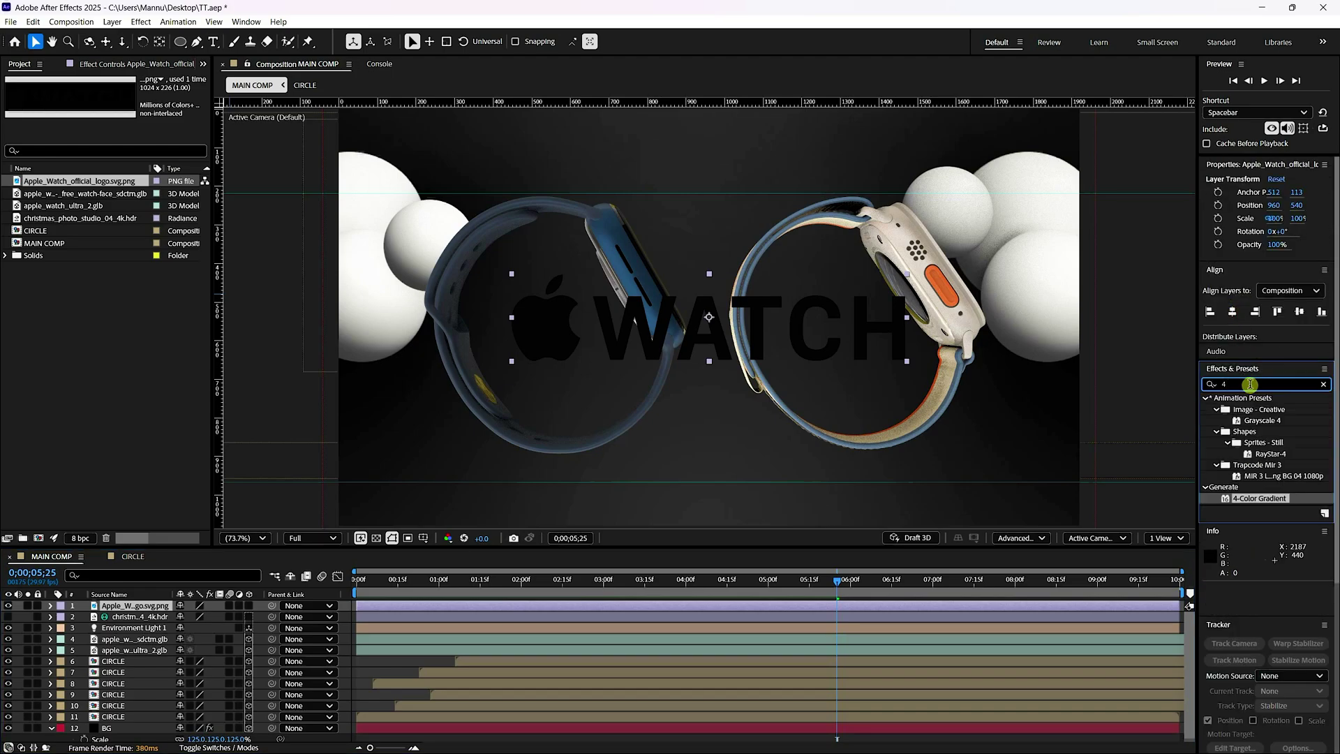
pyautogui.moveTo(1249, 384); pyautogui.dragTo(1194, 392)
pyautogui.write('fill')
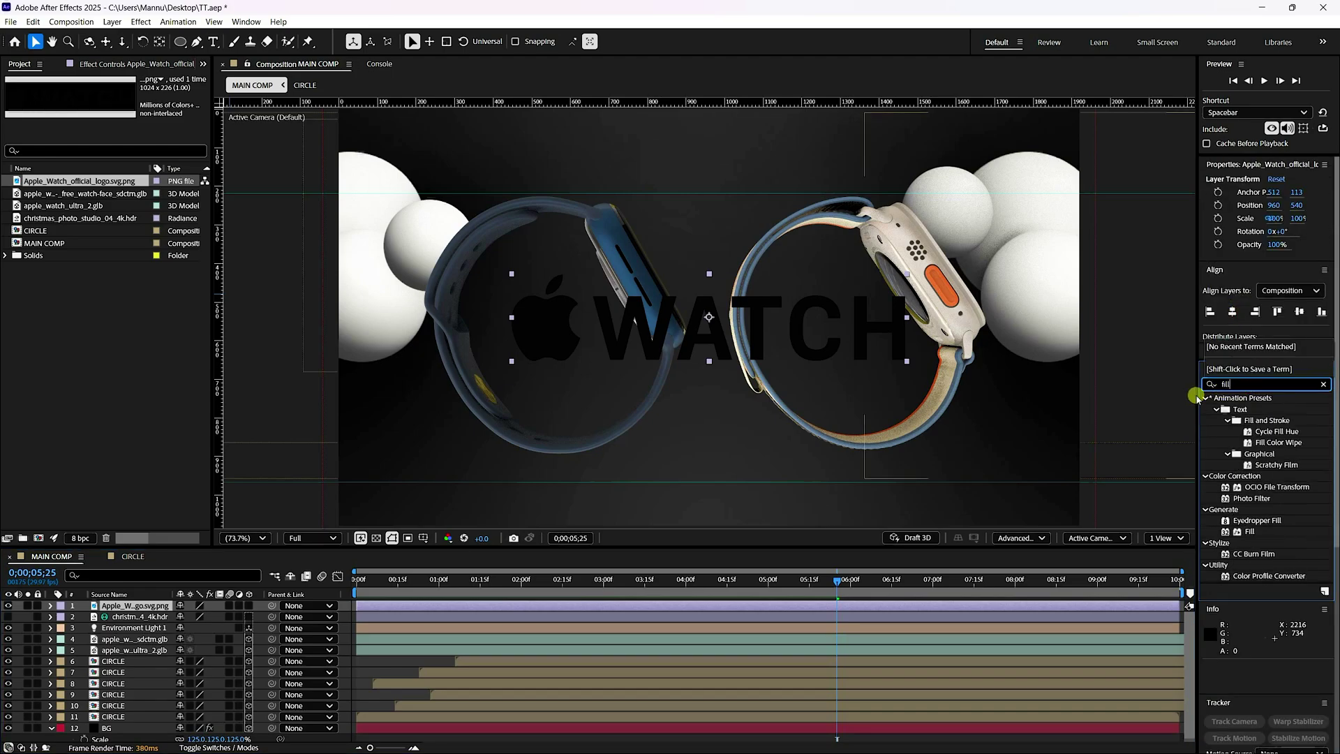
pyautogui.moveTo(1249, 475); pyautogui.dragTo(132, 606)
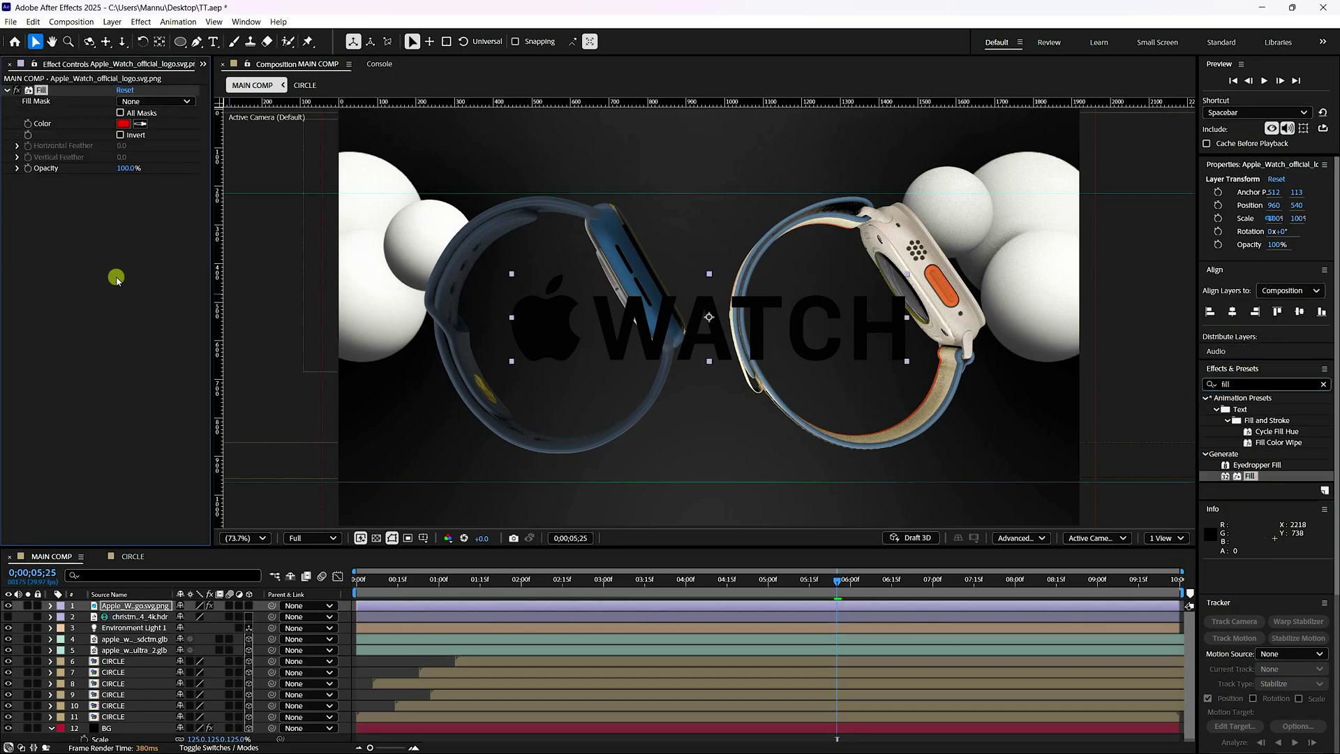
pyautogui.click(123, 123)
pyautogui.click(522, 302)
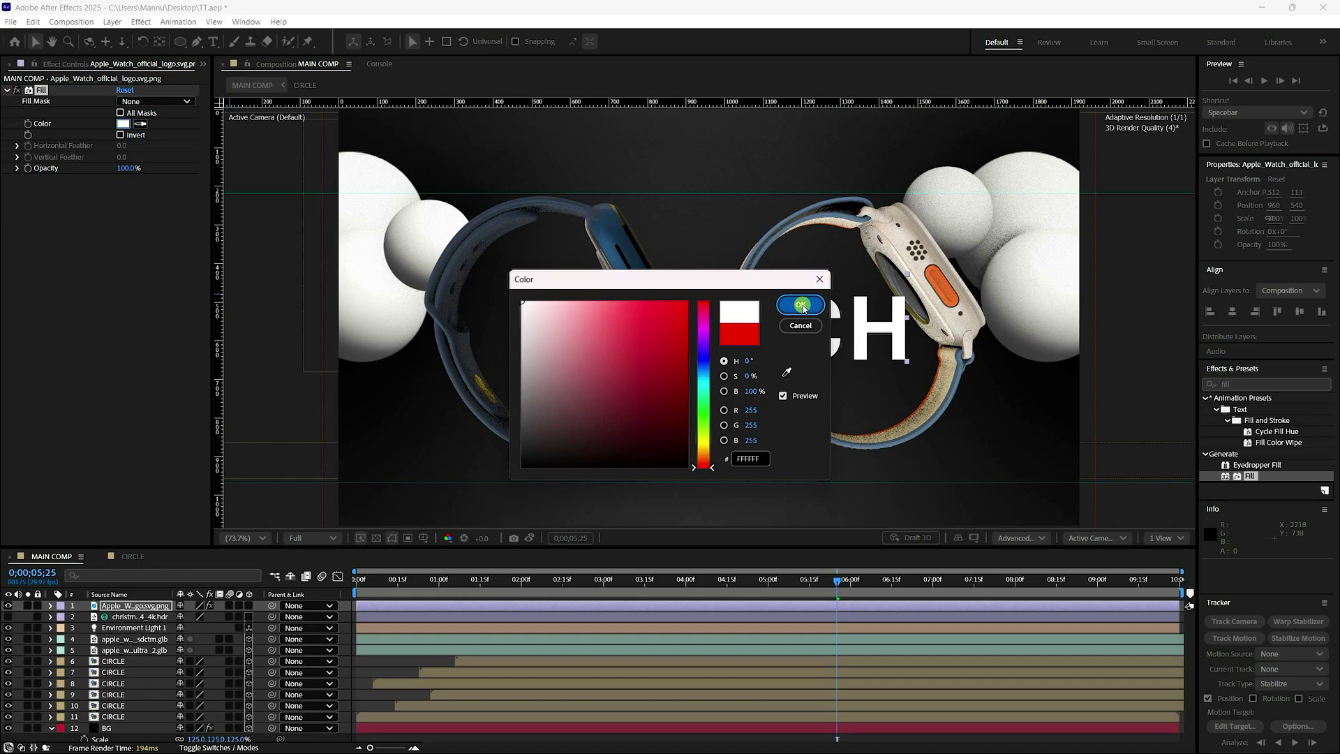
pyautogui.click(796, 303)
# Scale the logo to 30% and lower it to position 960, 997
pyautogui.click(126, 606)
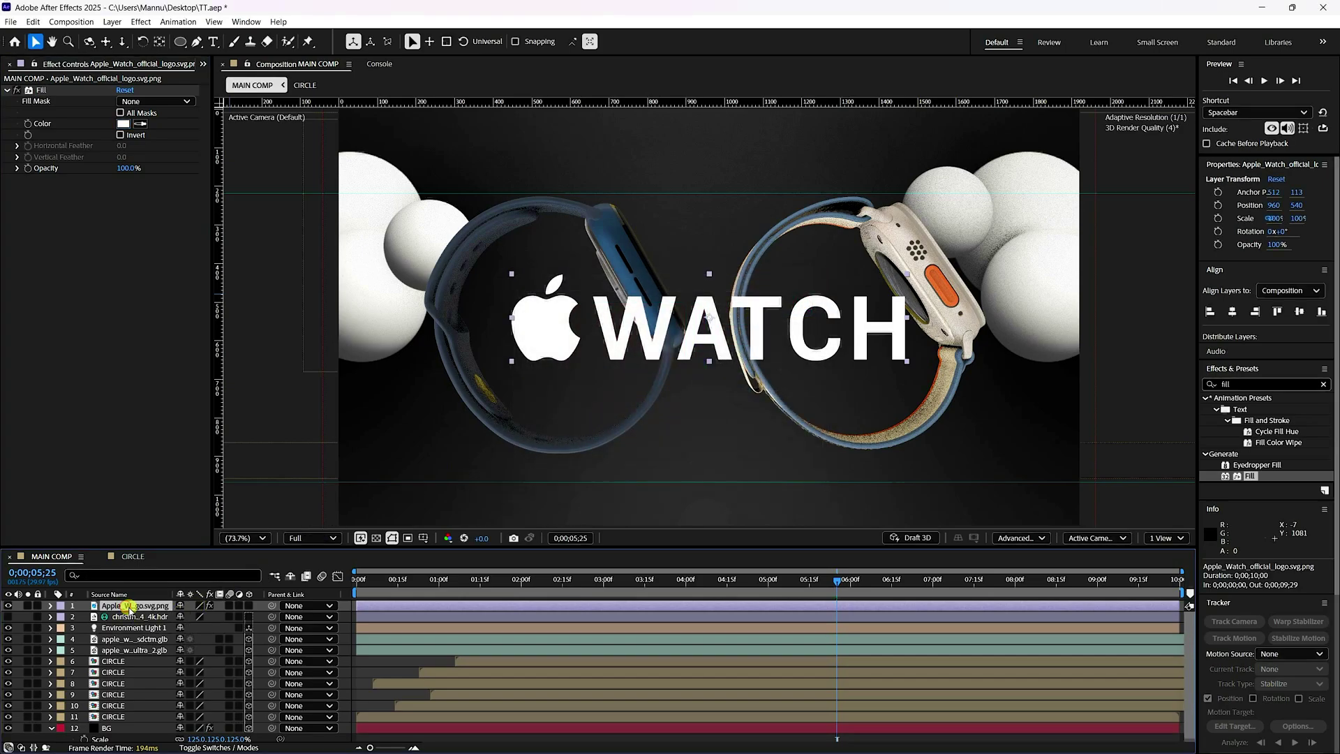
pyautogui.press('s')
pyautogui.click(196, 617)
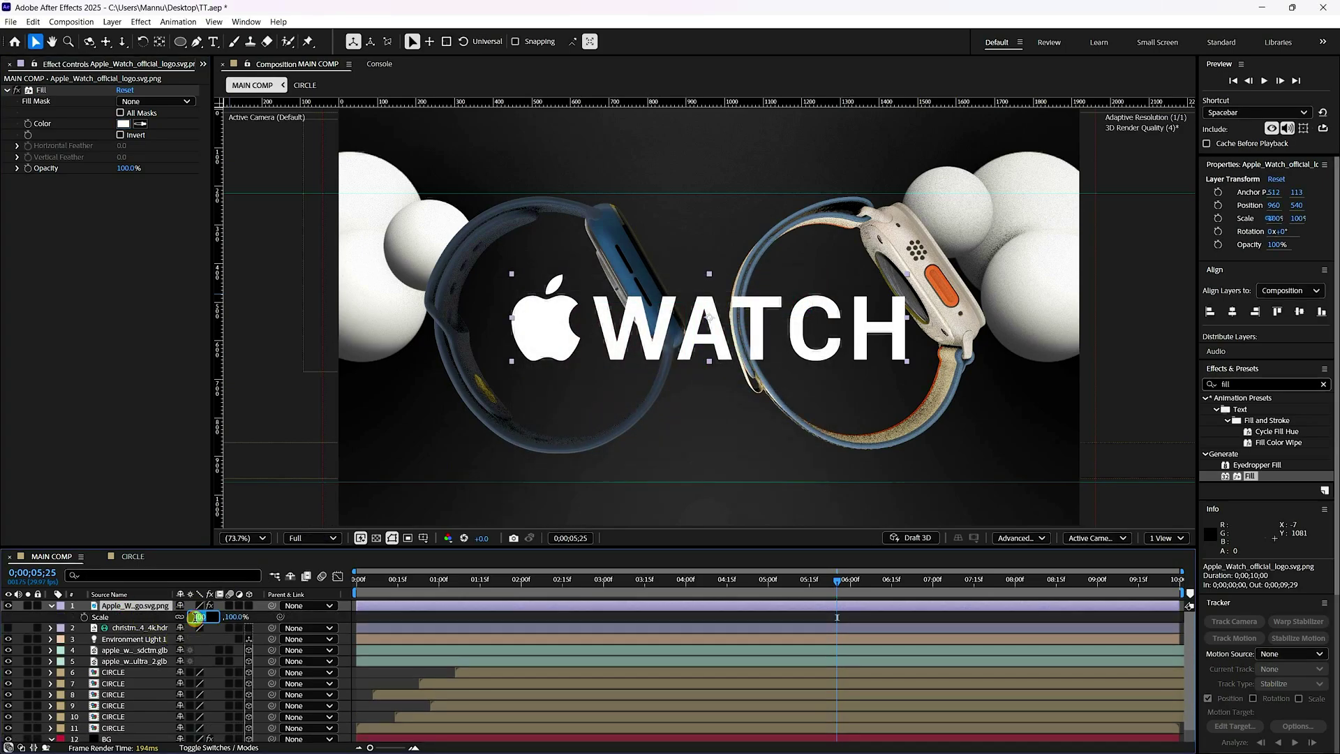
pyautogui.write('30')
pyautogui.press('Return')
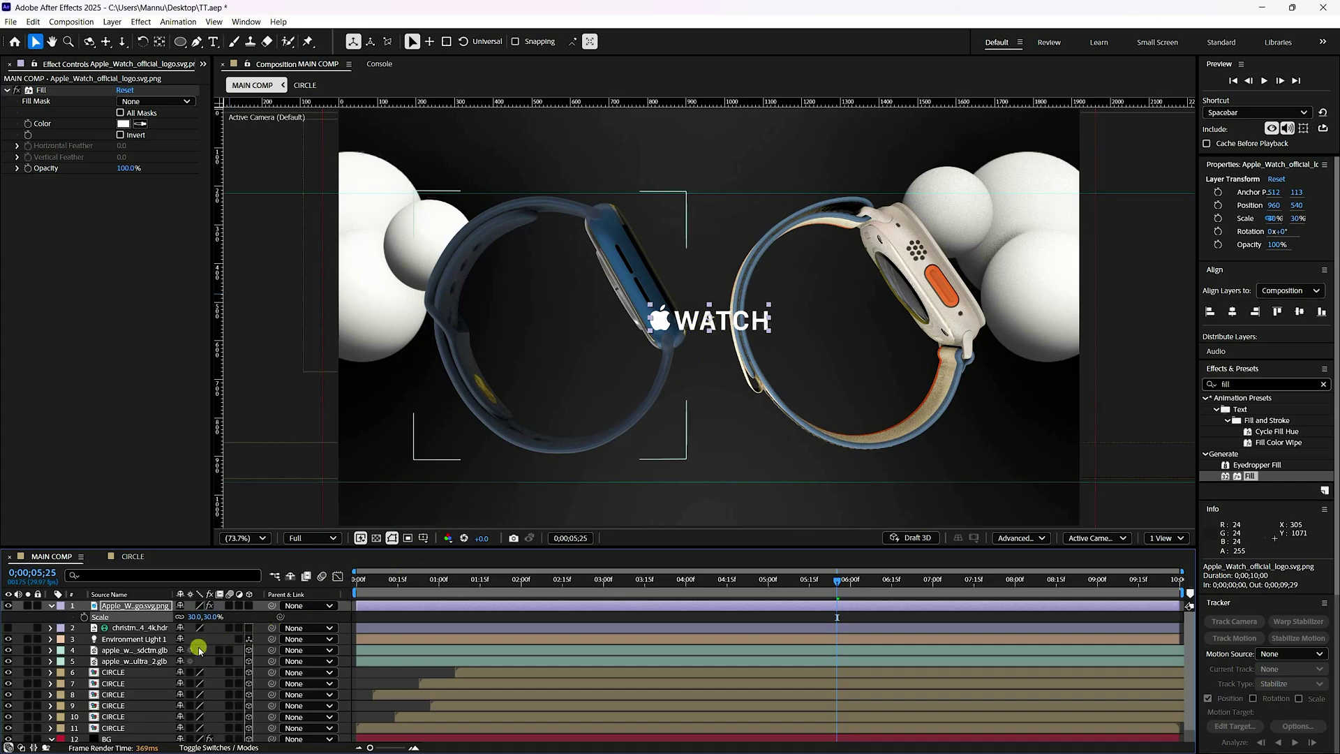
pyautogui.press('p')
pyautogui.moveTo(204, 617); pyautogui.dragTo(494, 621)
# Animate the logo's position with eased keyframes, rising from Y 1140 at 0;00;04;00 to Y 997 at 0;00;05;00
pyautogui.click(767, 579)
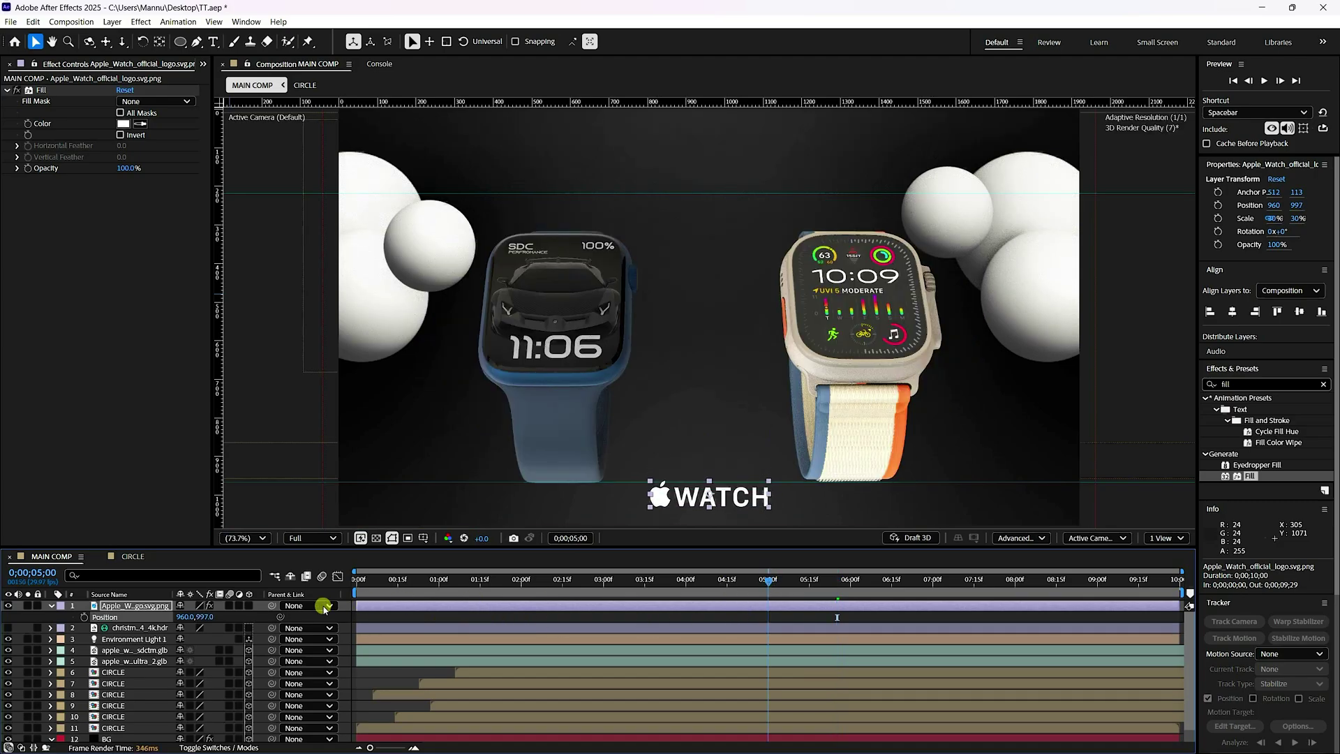
pyautogui.click(83, 616)
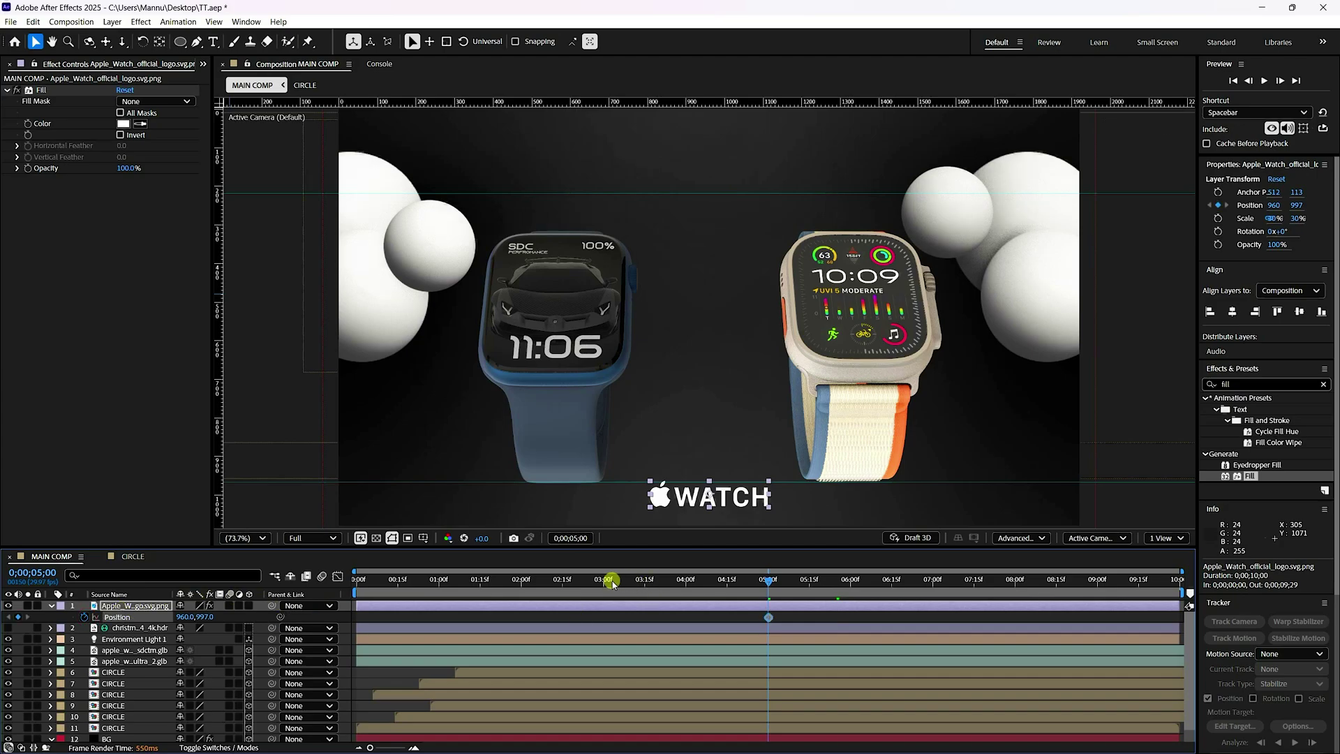
pyautogui.click(685, 579)
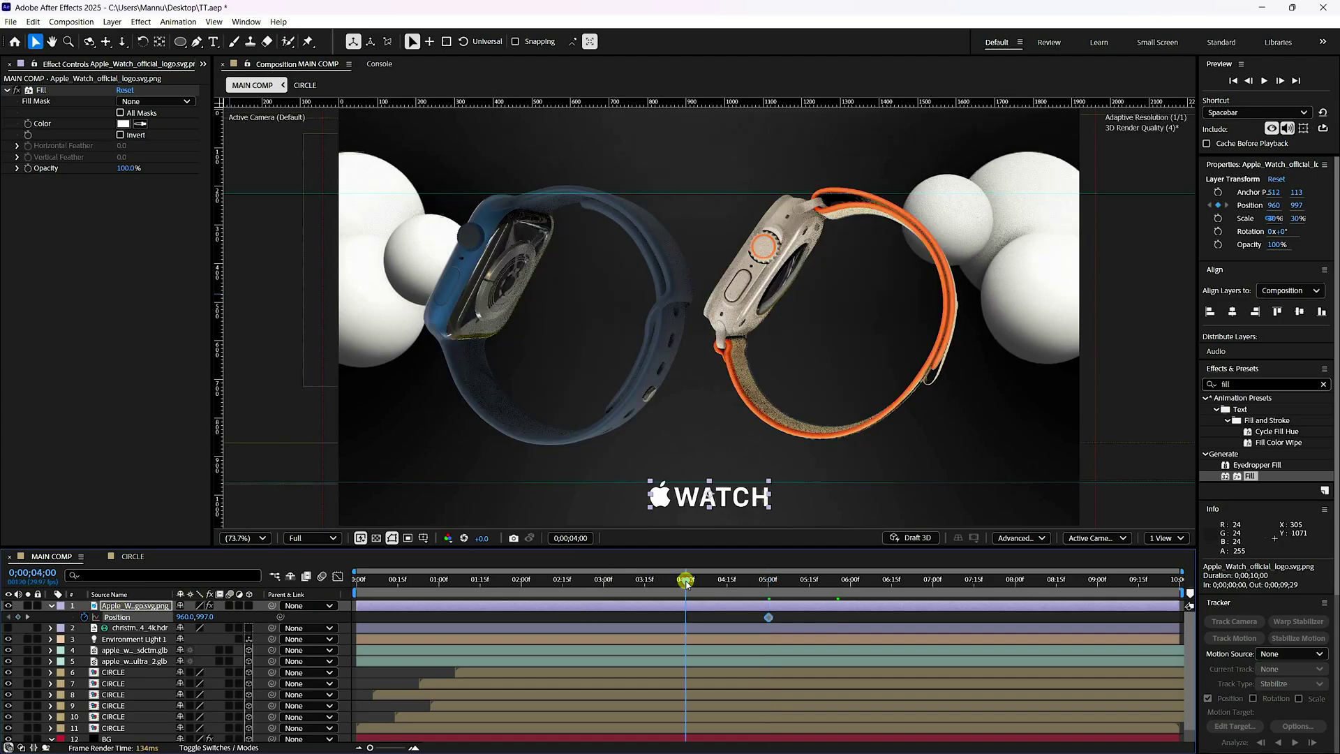
pyautogui.click(207, 616)
pyautogui.write('1034')
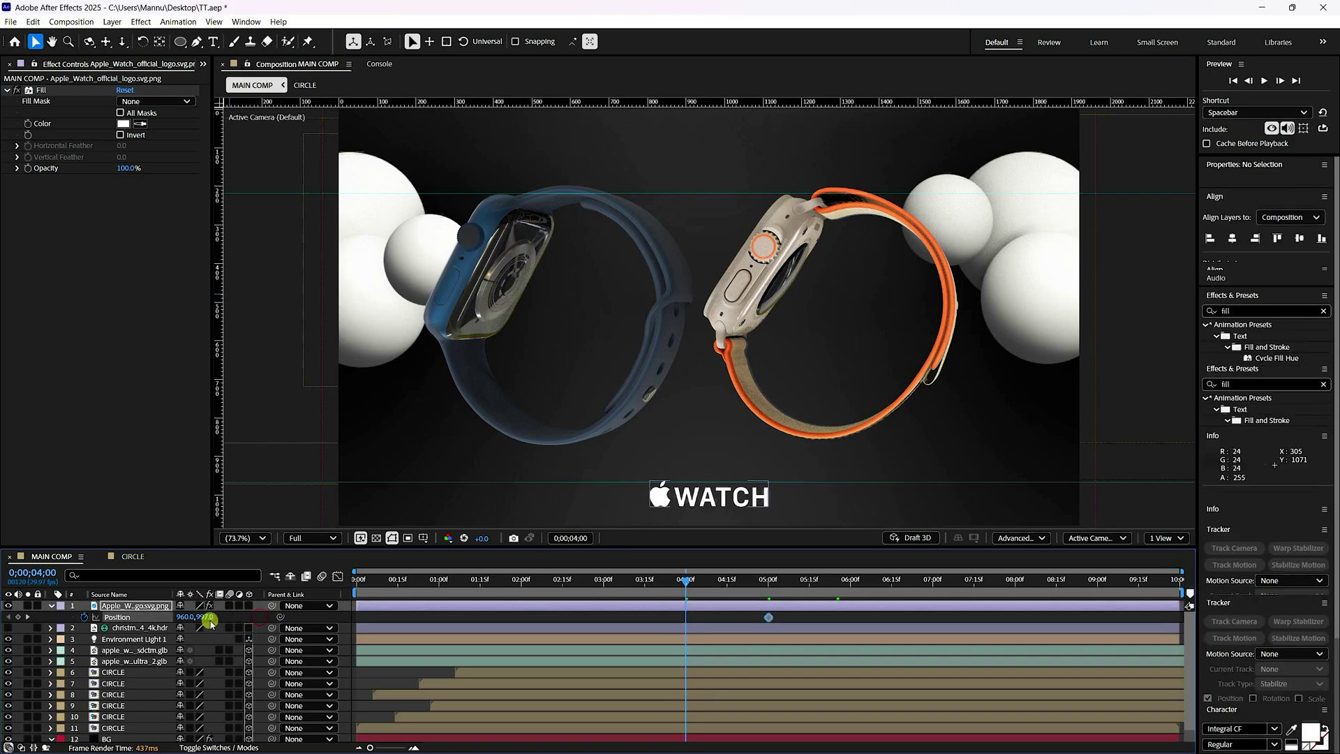
pyautogui.press('Return')
pyautogui.moveTo(239, 619); pyautogui.dragTo(301, 619)
pyautogui.moveTo(774, 615); pyautogui.dragTo(673, 597)
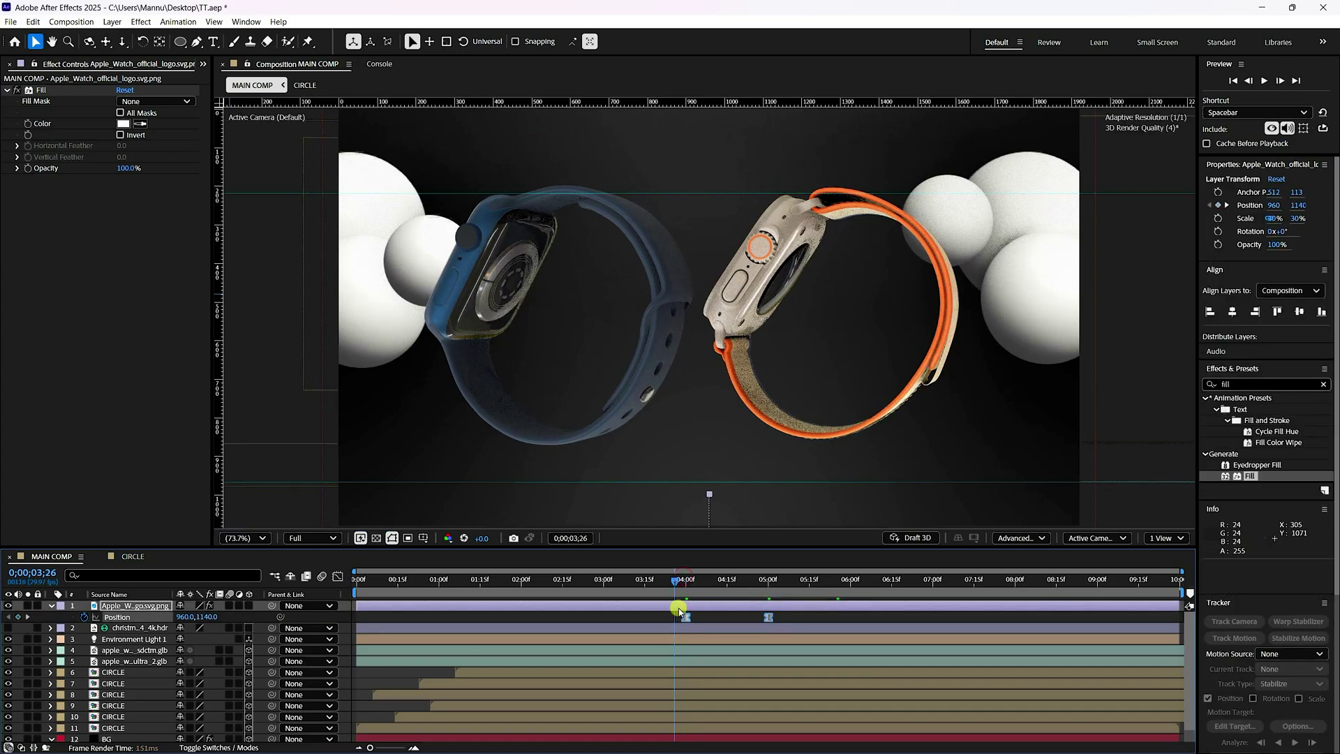
# Preview the logo's entrance from 0;00;03;26, return to the start of the composition and collapse the logo layer
pyautogui.press('space')
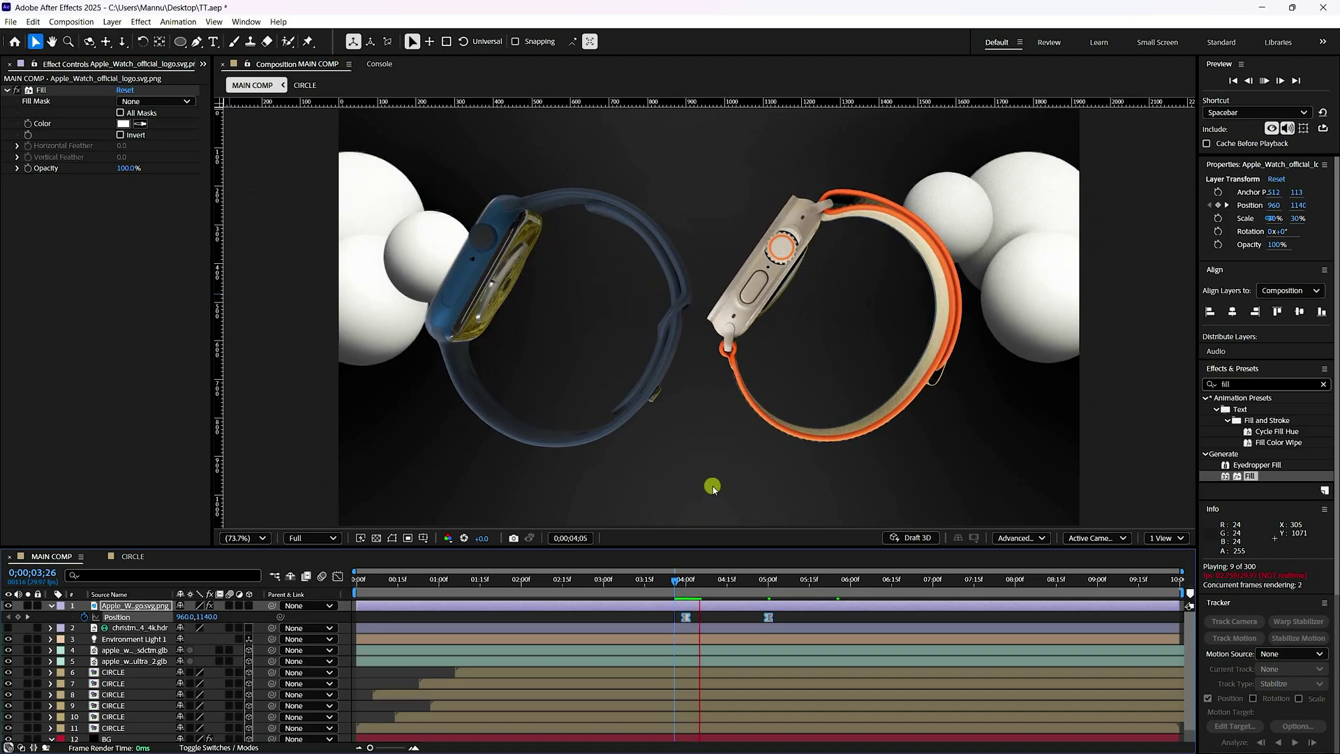
pyautogui.press('/')
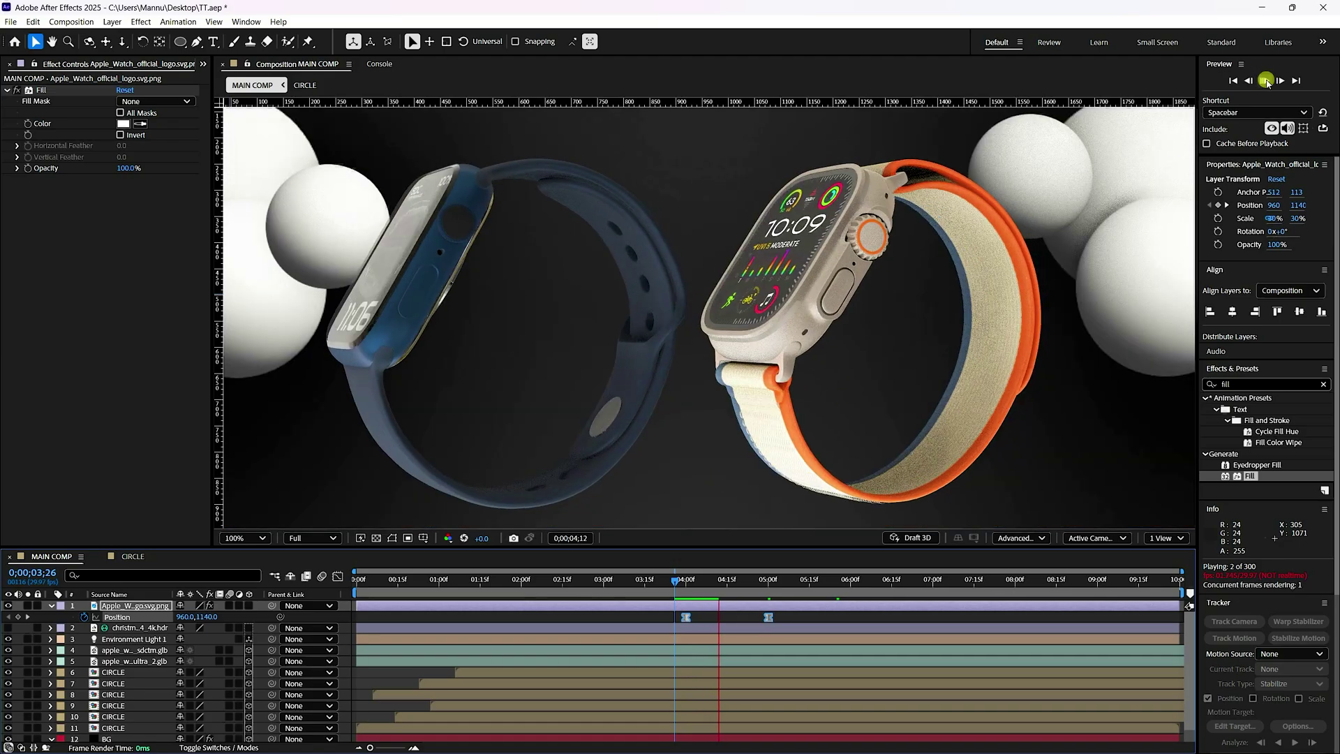
pyautogui.press('space')
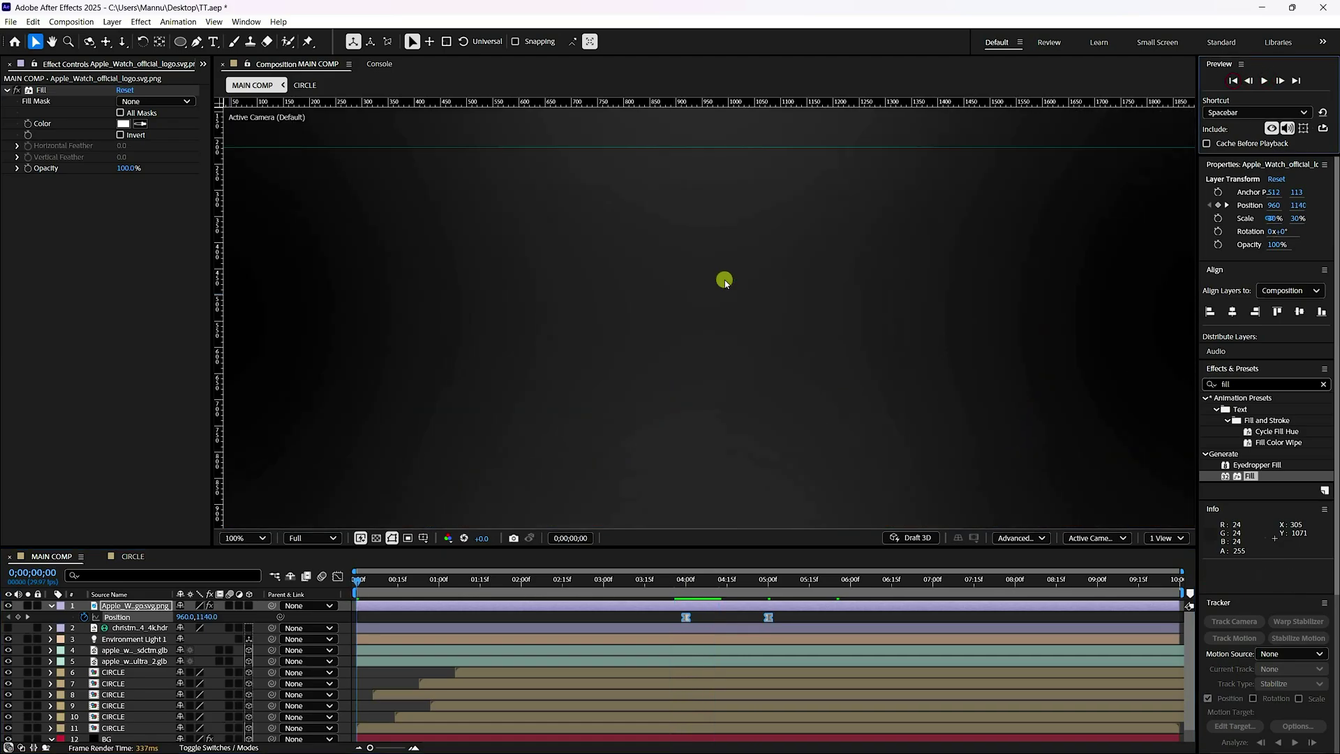
pyautogui.press(',')
pyautogui.press(',')
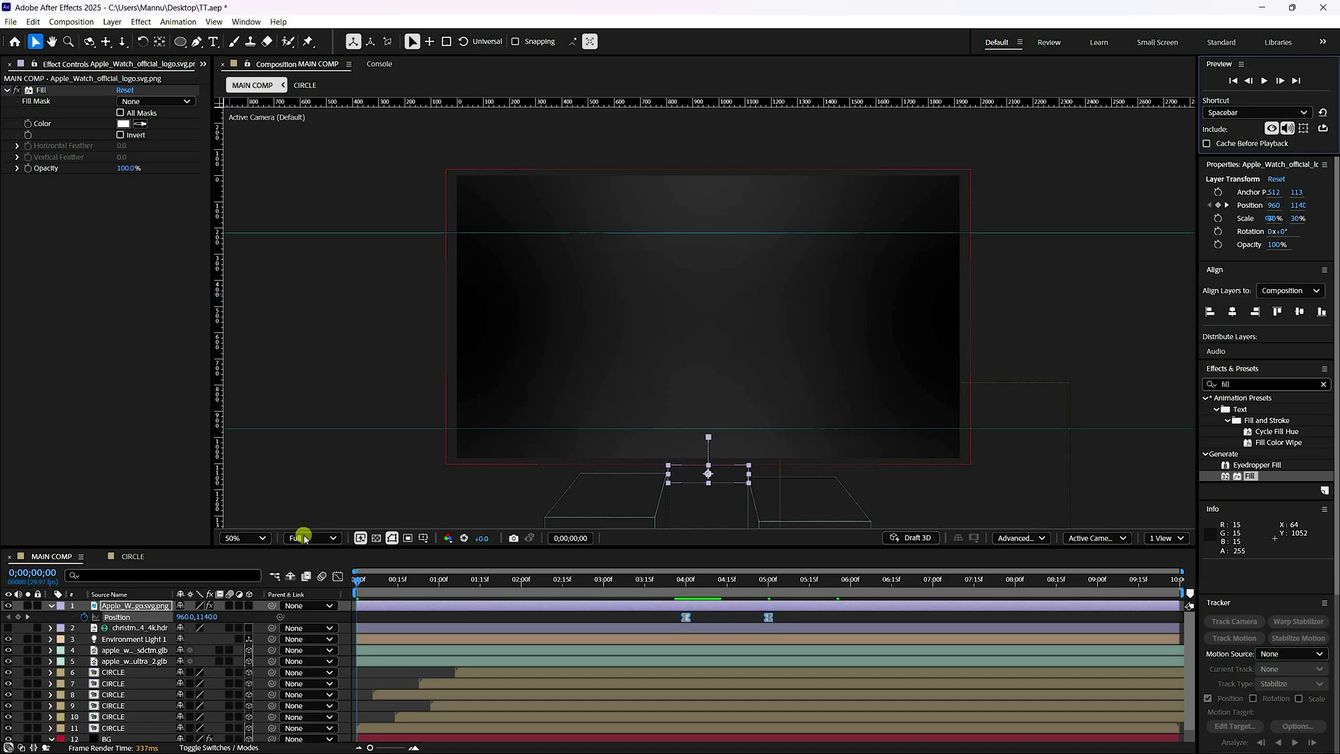
pyautogui.click(51, 606)
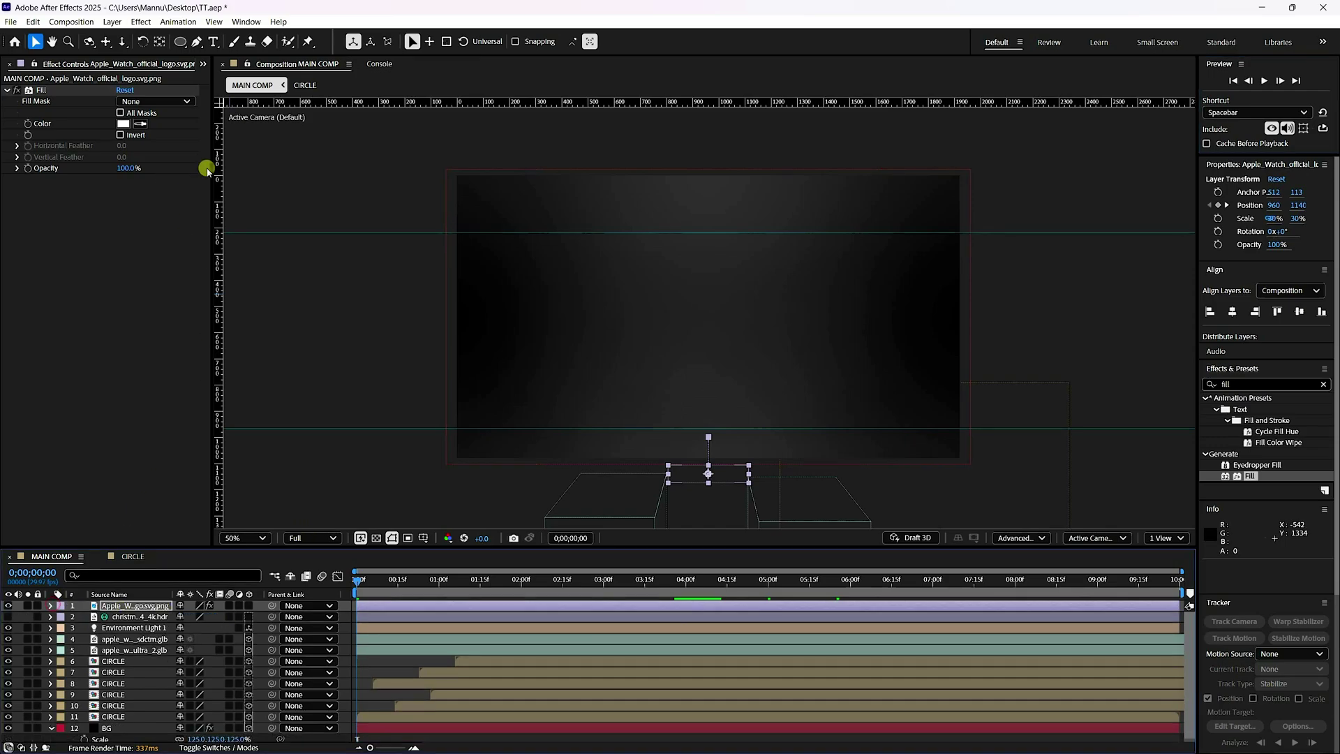
# Add the text "3D Product Design" near the upper edge of the composition frame
pyautogui.click(211, 41)
pyautogui.click(594, 210)
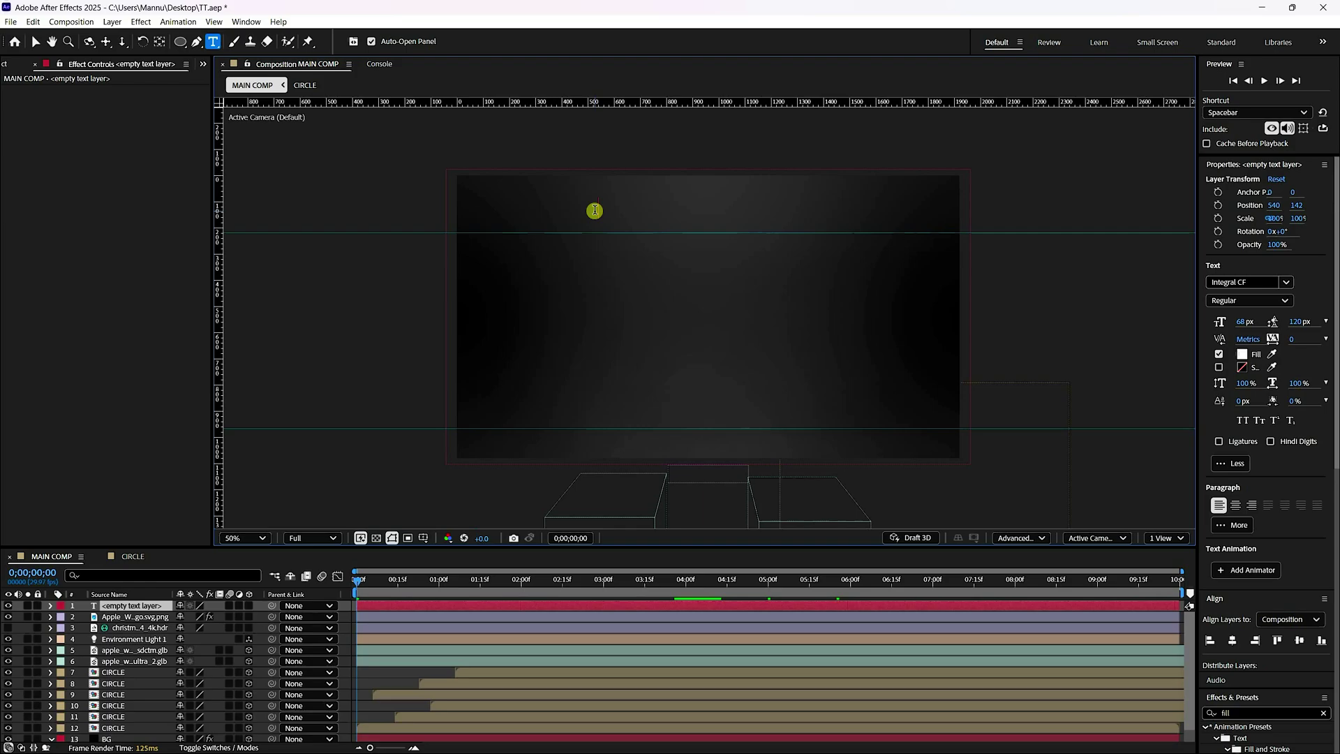
pyautogui.write('3D')
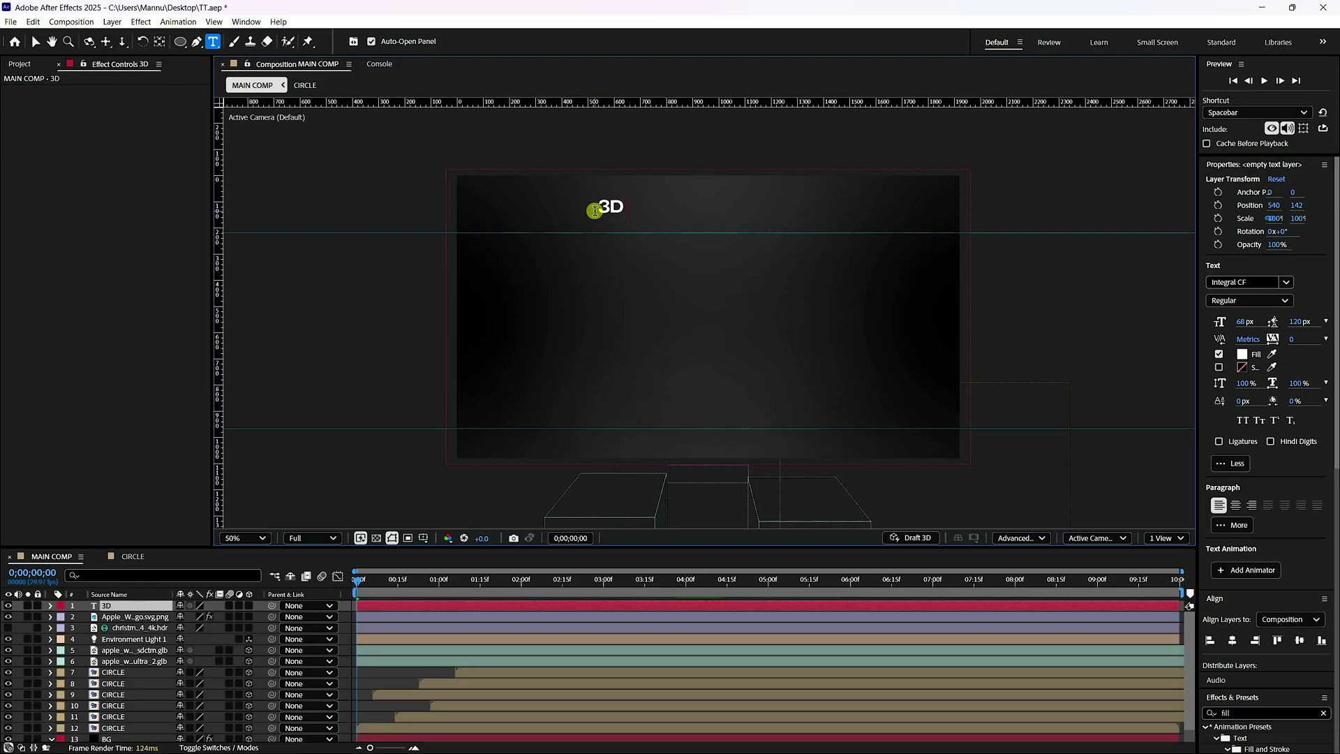
pyautogui.write(' PRoduct De')
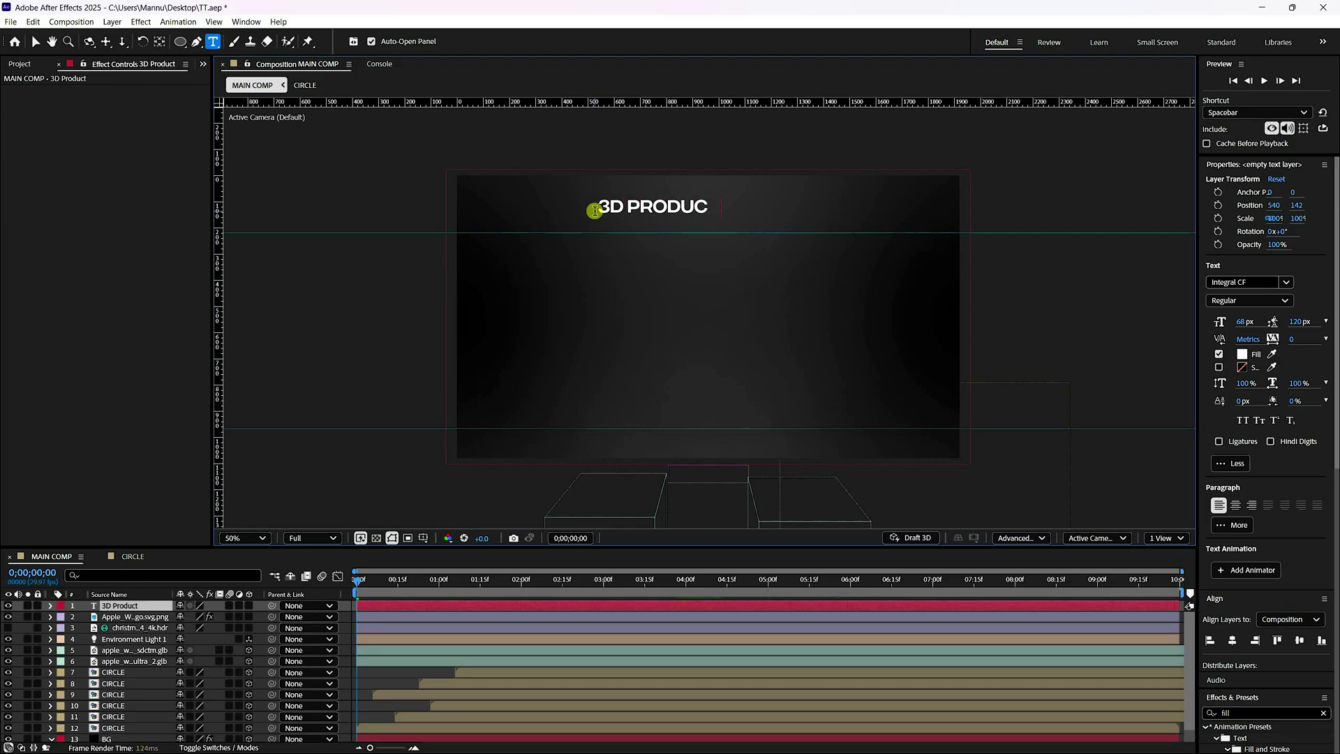
pyautogui.write('sign')
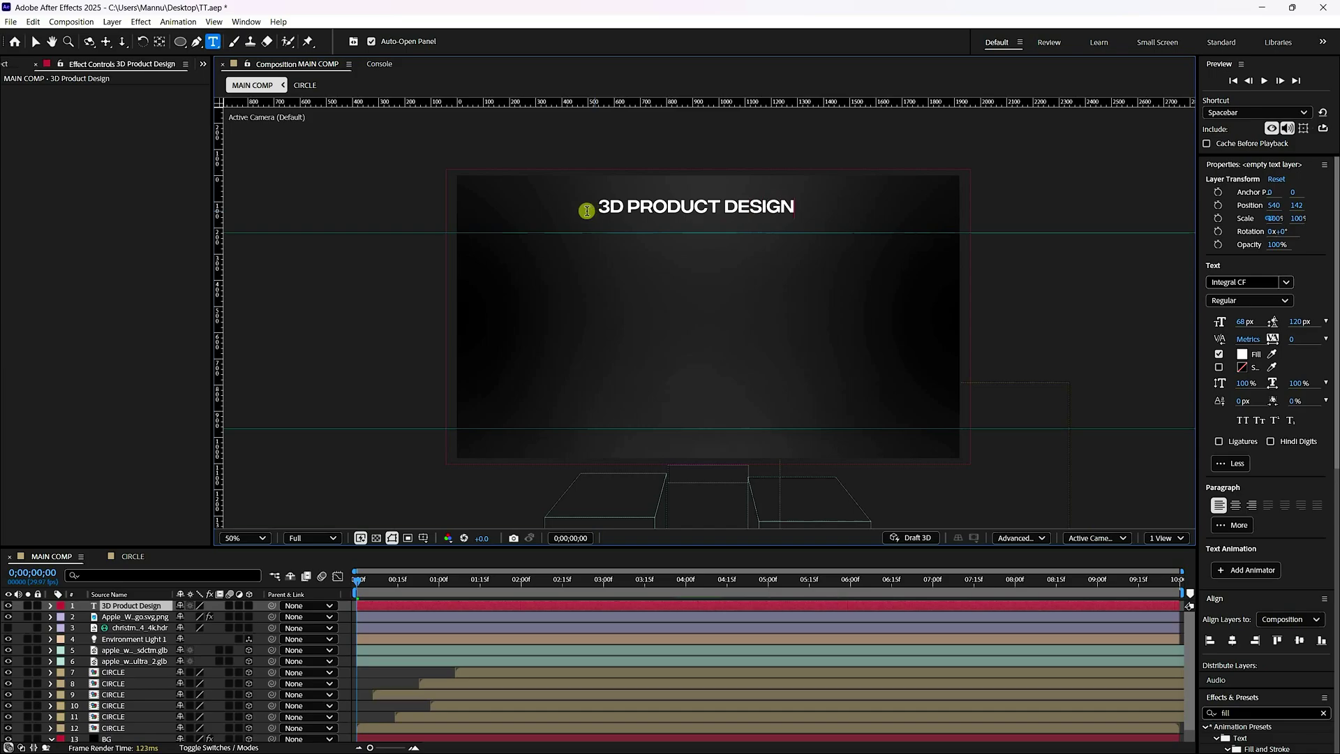
pyautogui.click(38, 41)
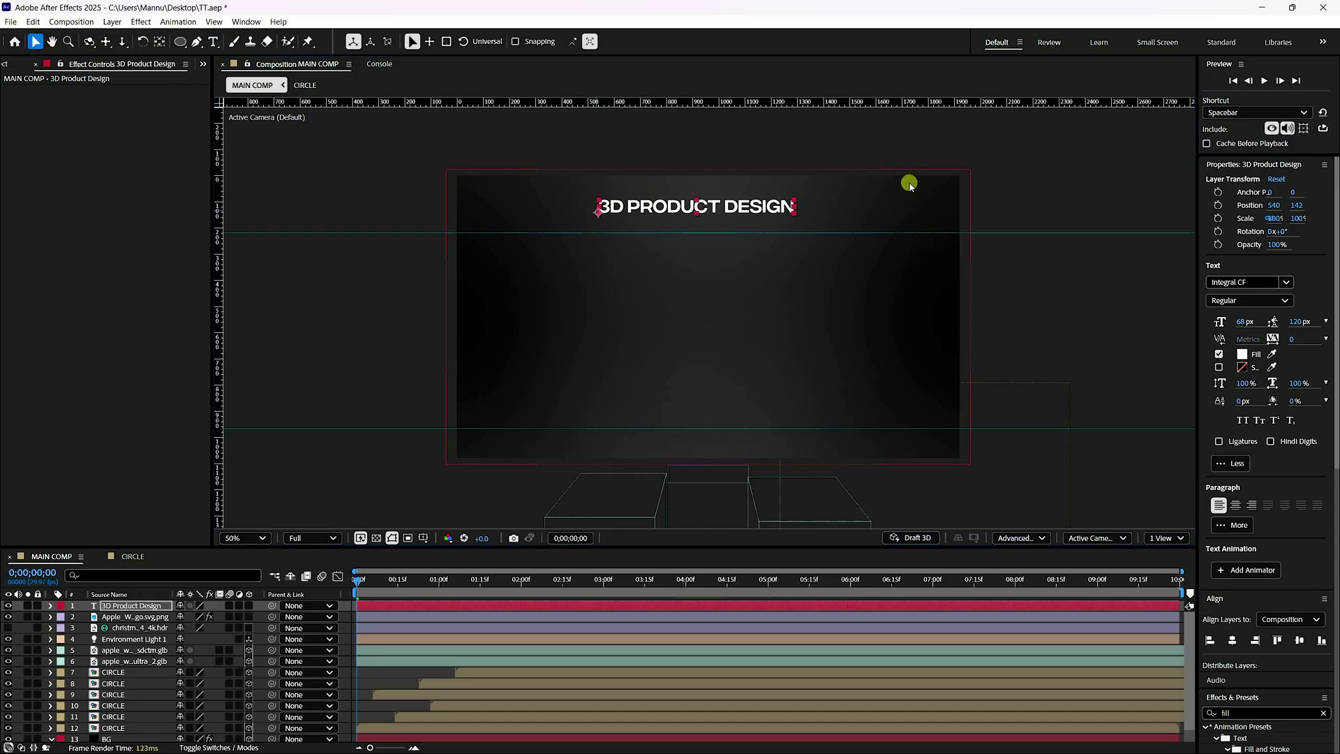
# Try the title at 70 px, move to 0;00;04;00 and set its font size to 100 px
pyautogui.click(1249, 321)
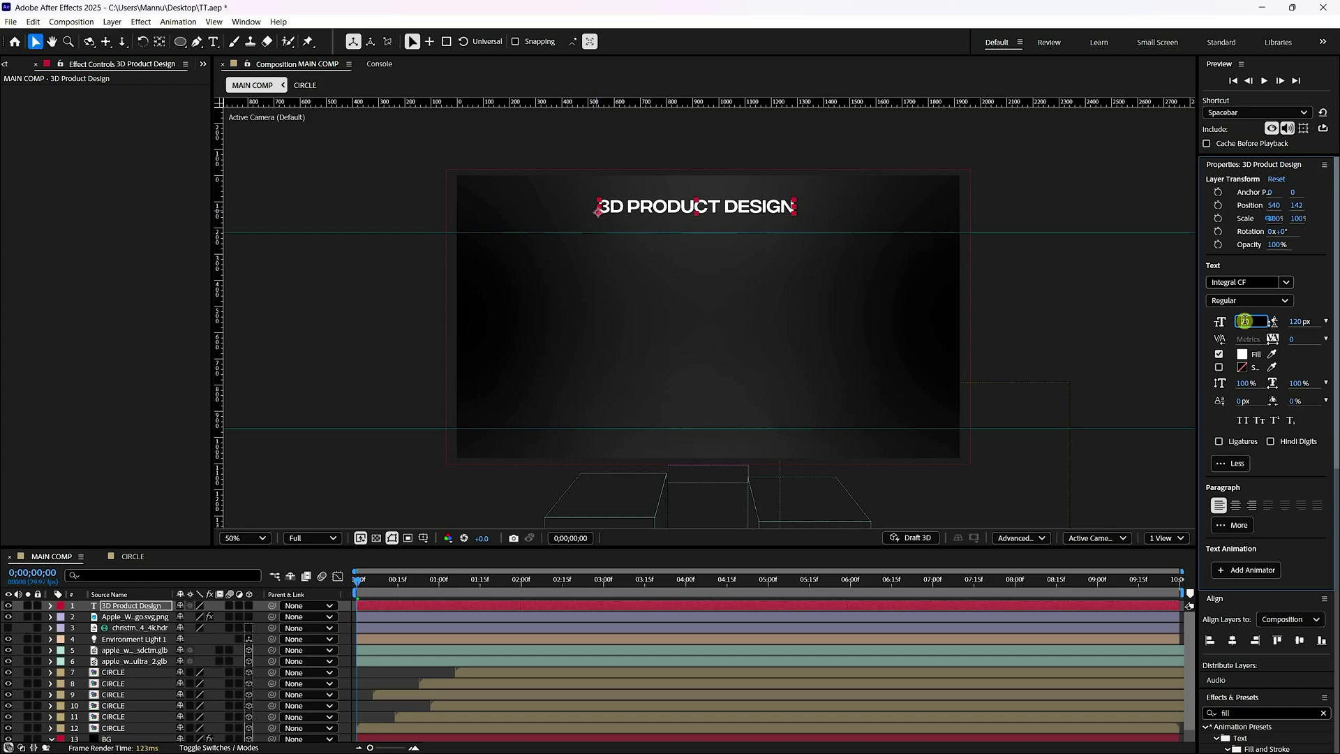
pyautogui.press('Return')
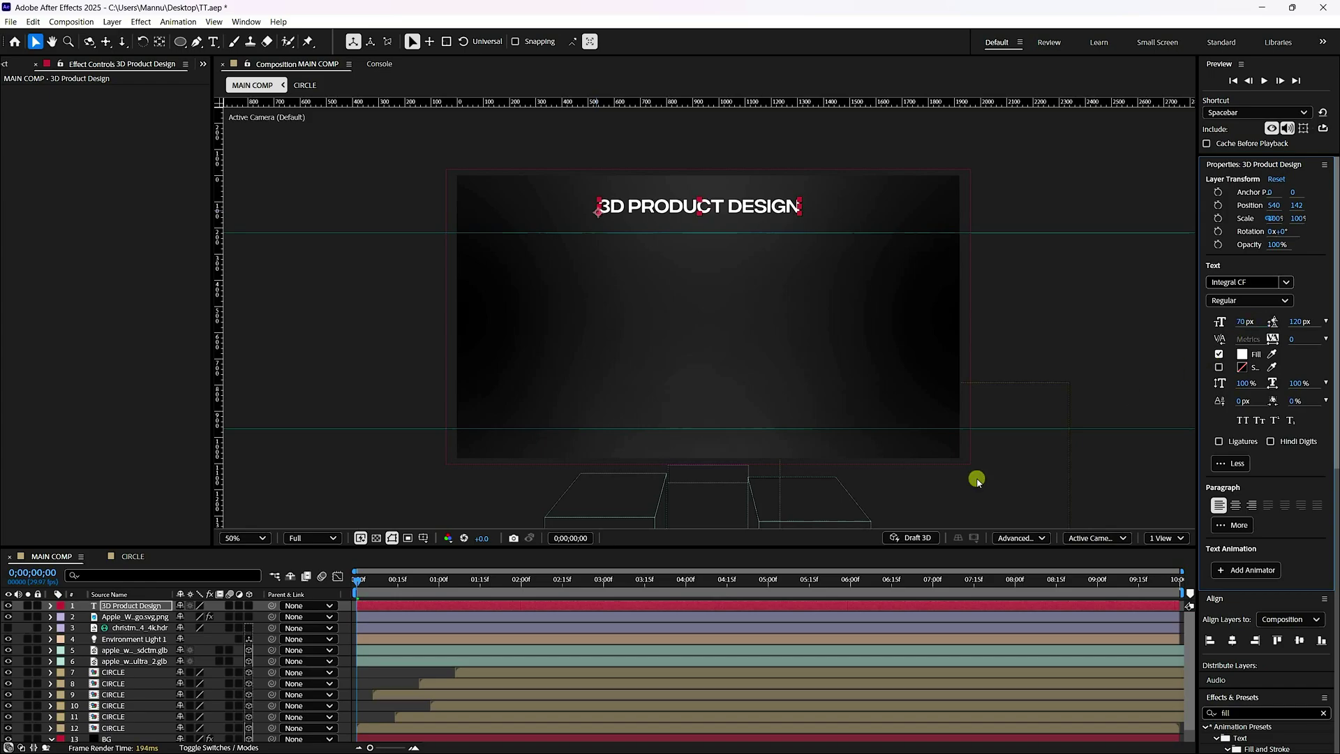
pyautogui.click(687, 581)
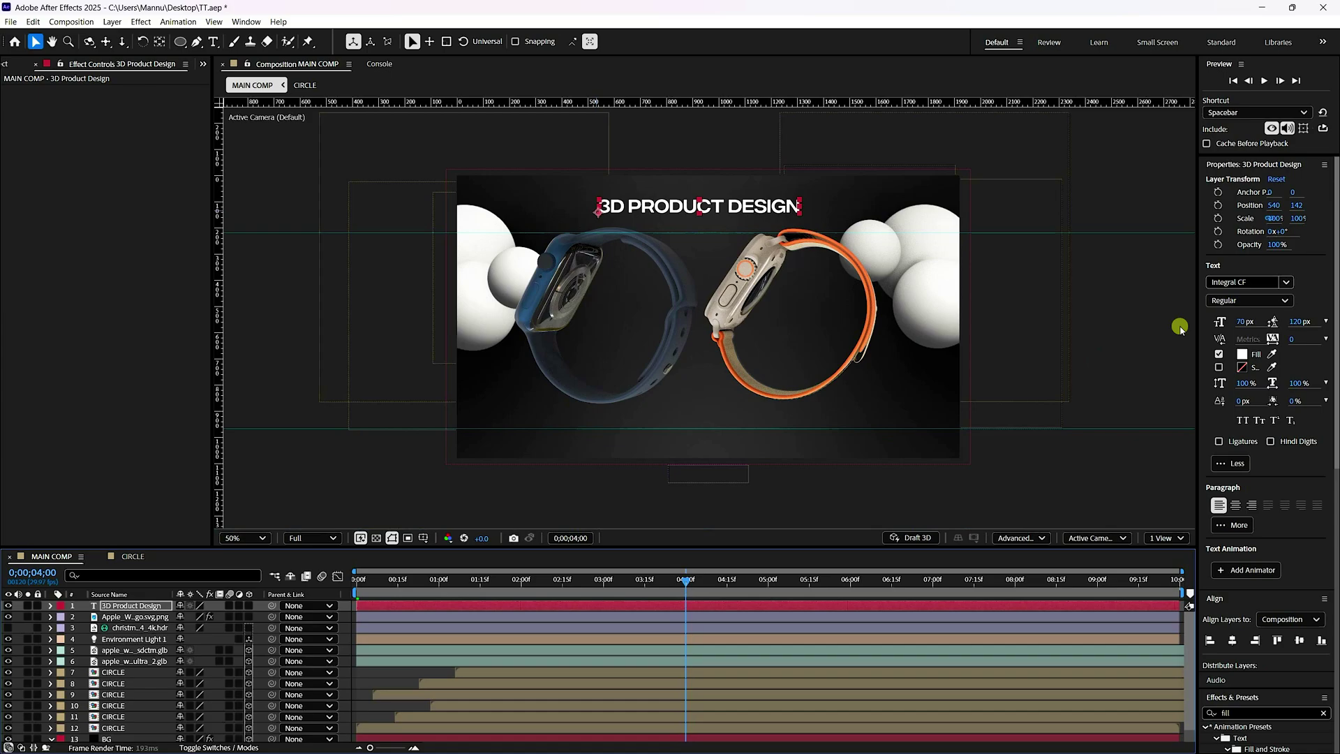
pyautogui.click(1244, 322)
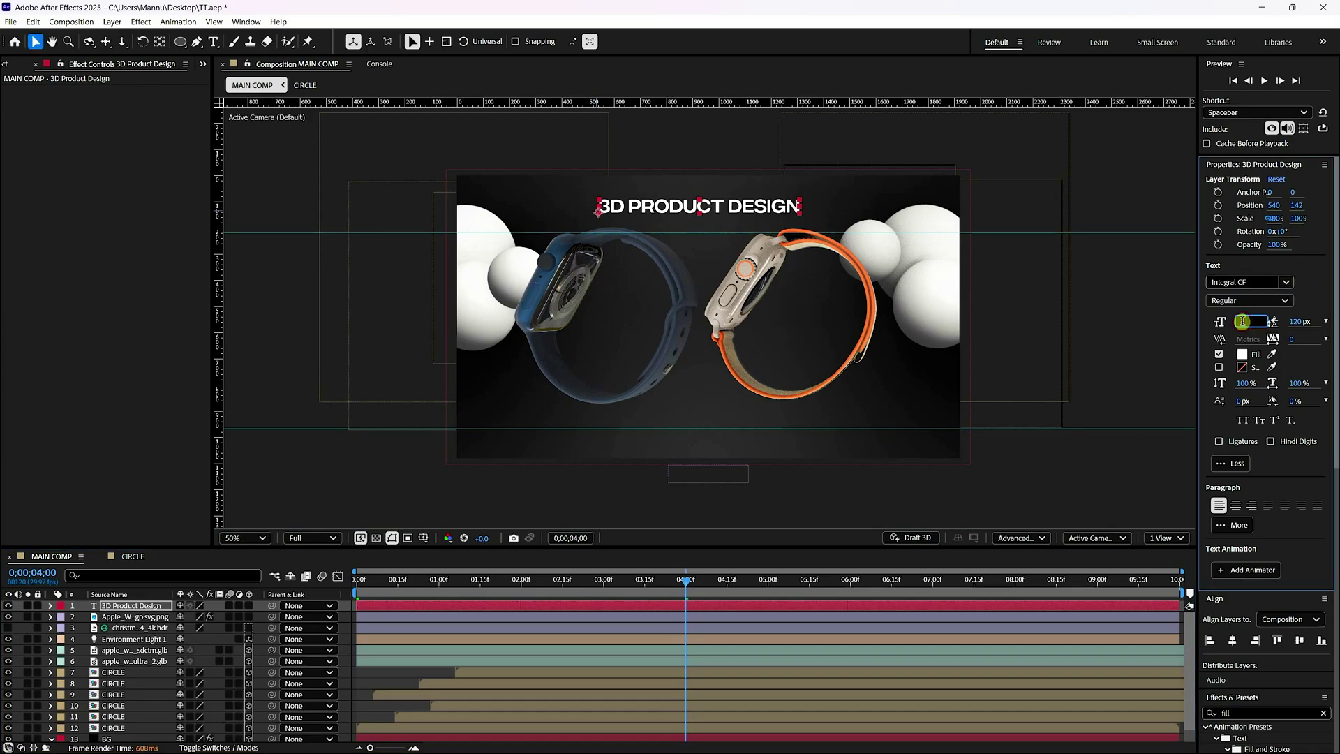
pyautogui.write('100')
pyautogui.press('Return')
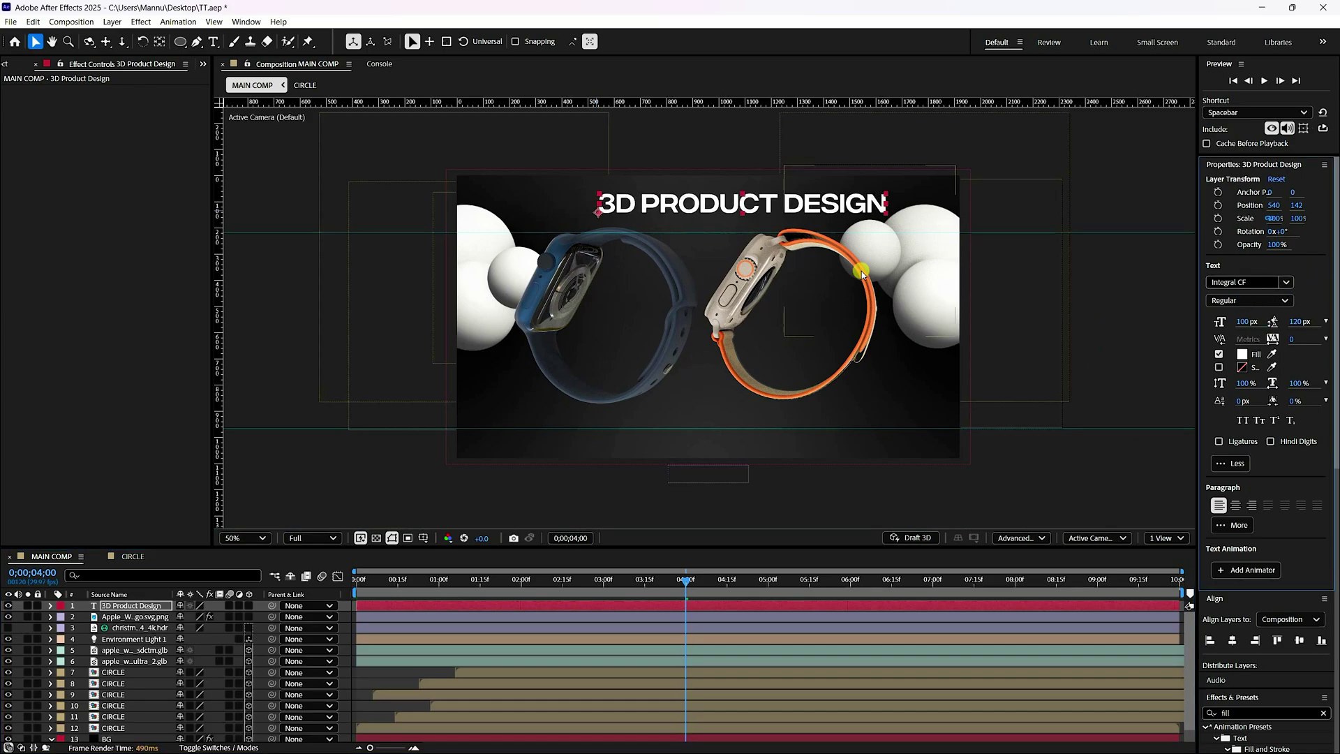
# Center the title's anchor point in its layer content and align the title horizontally to the centre of the composition
pyautogui.rightClick(716, 207)
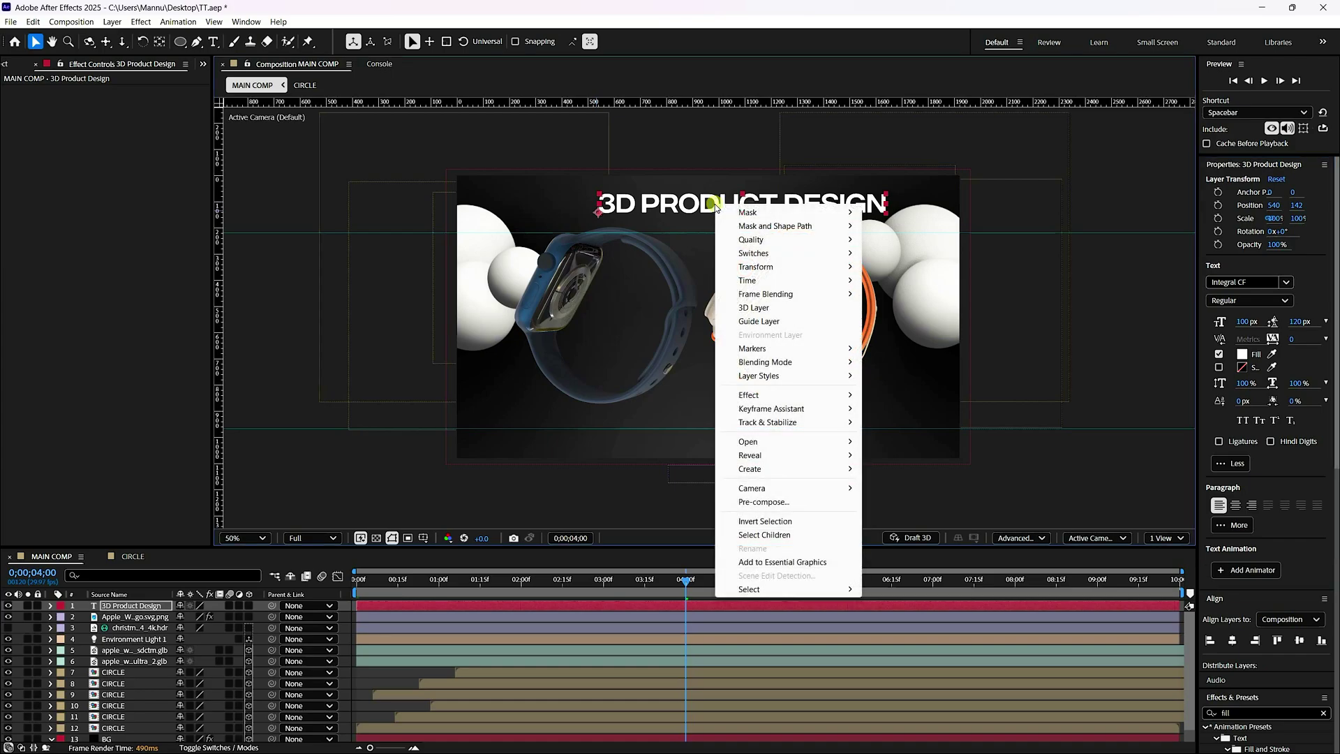
pyautogui.moveTo(749, 269)
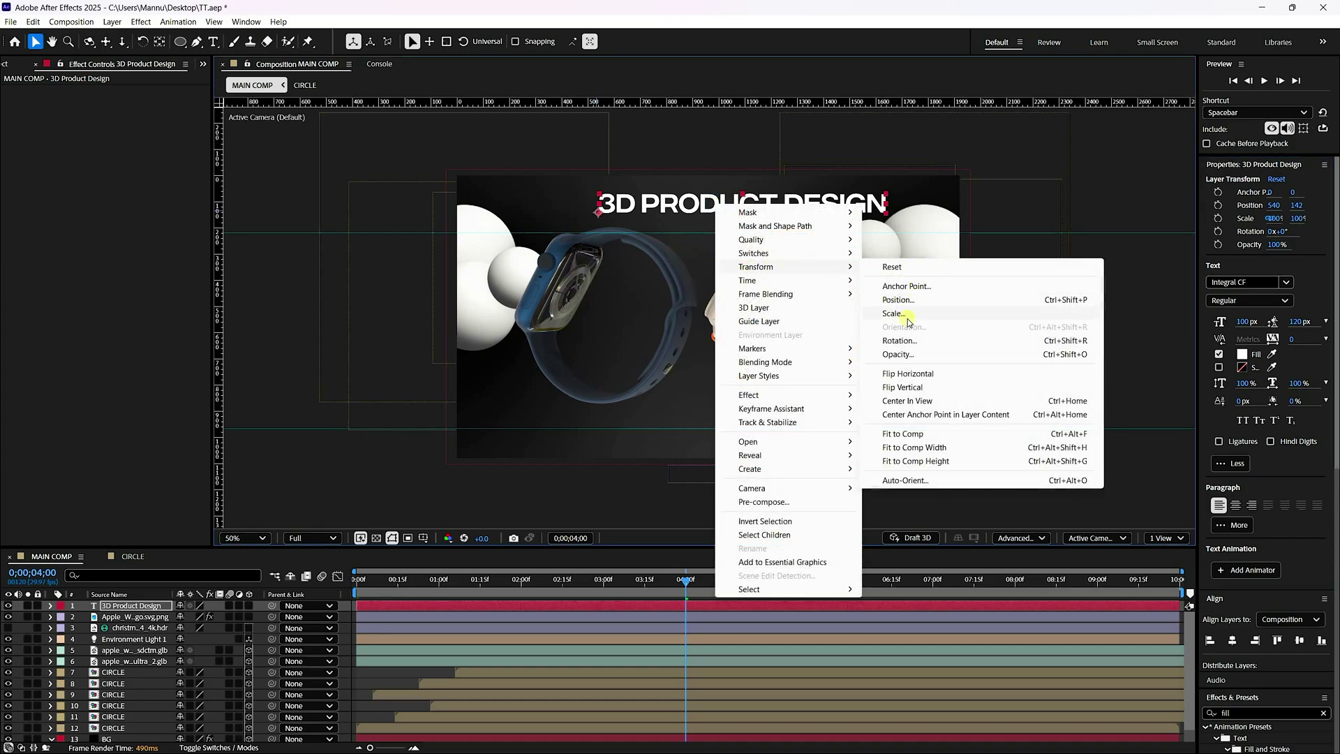
pyautogui.click(899, 415)
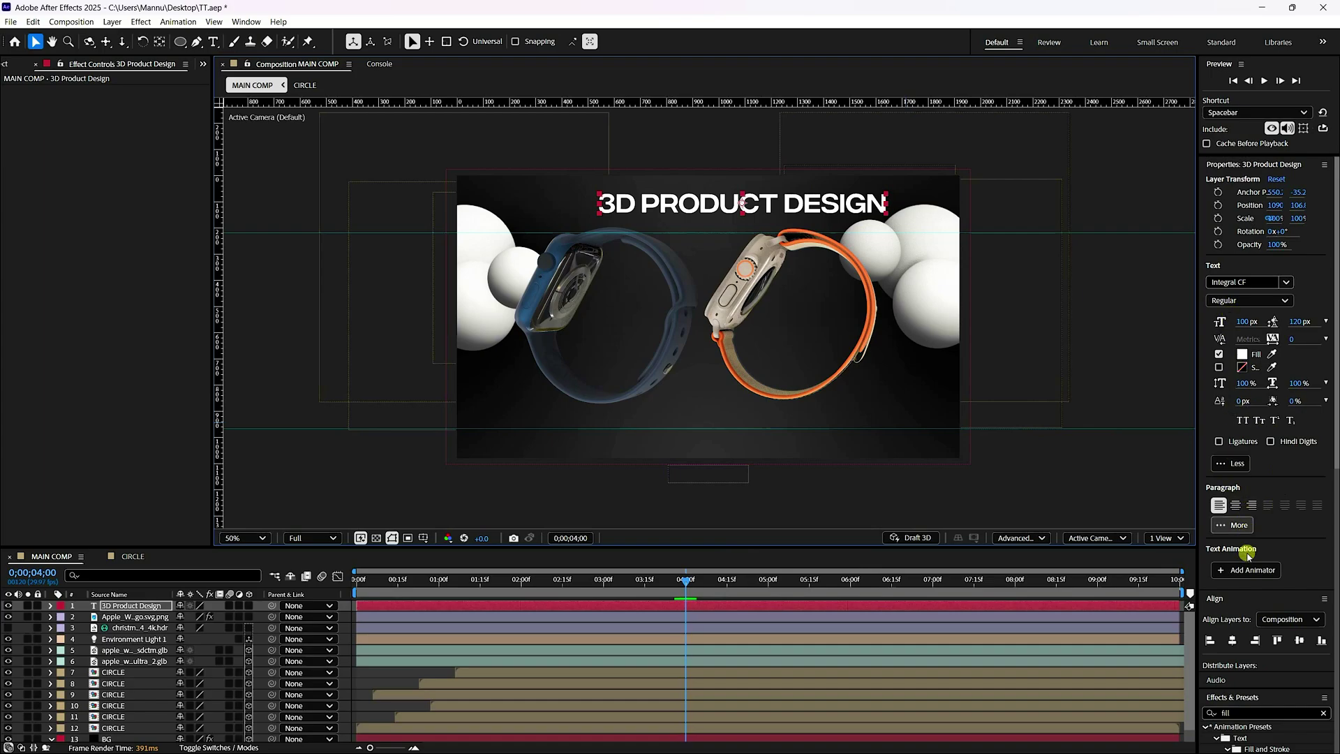
pyautogui.click(1232, 639)
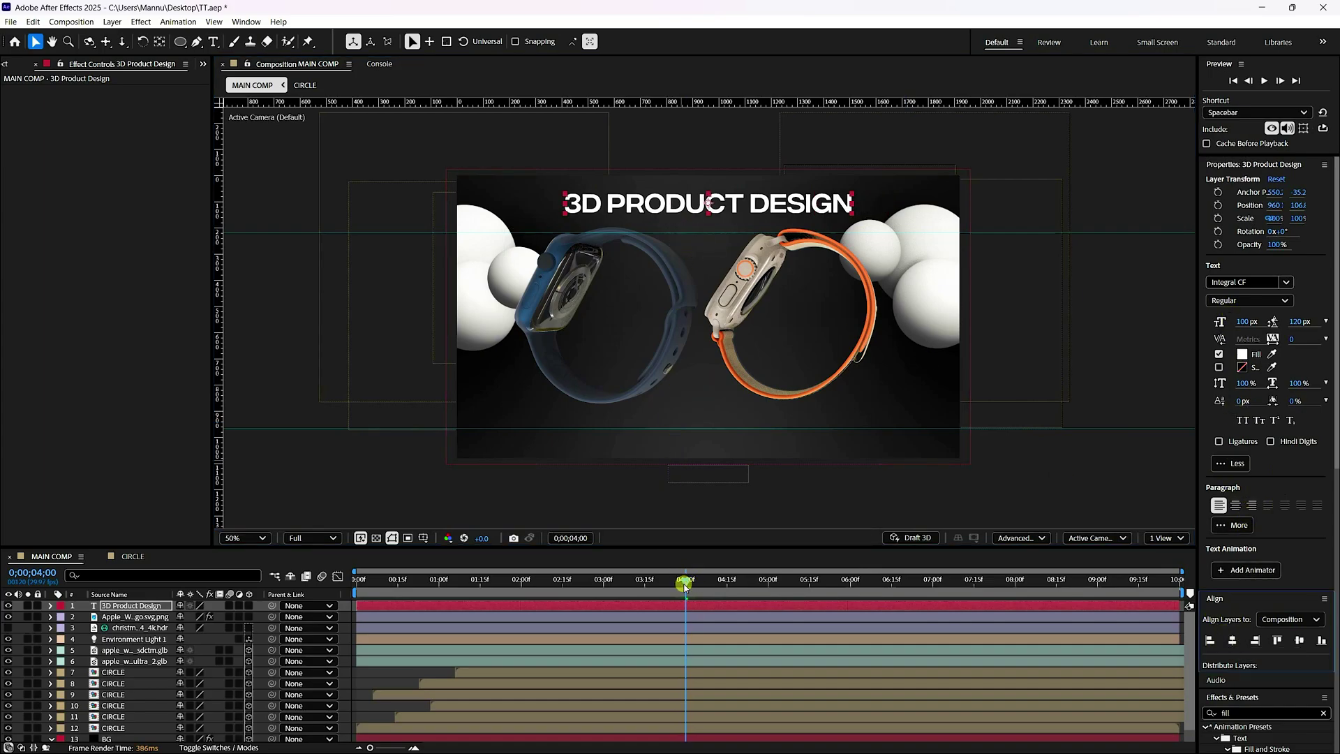
# Keyframe the title's position at 0;00;04;00, move it above the frame to Y -61.2 at 0;00;03;00 and easy-ease both keyframes
pyautogui.click(127, 607)
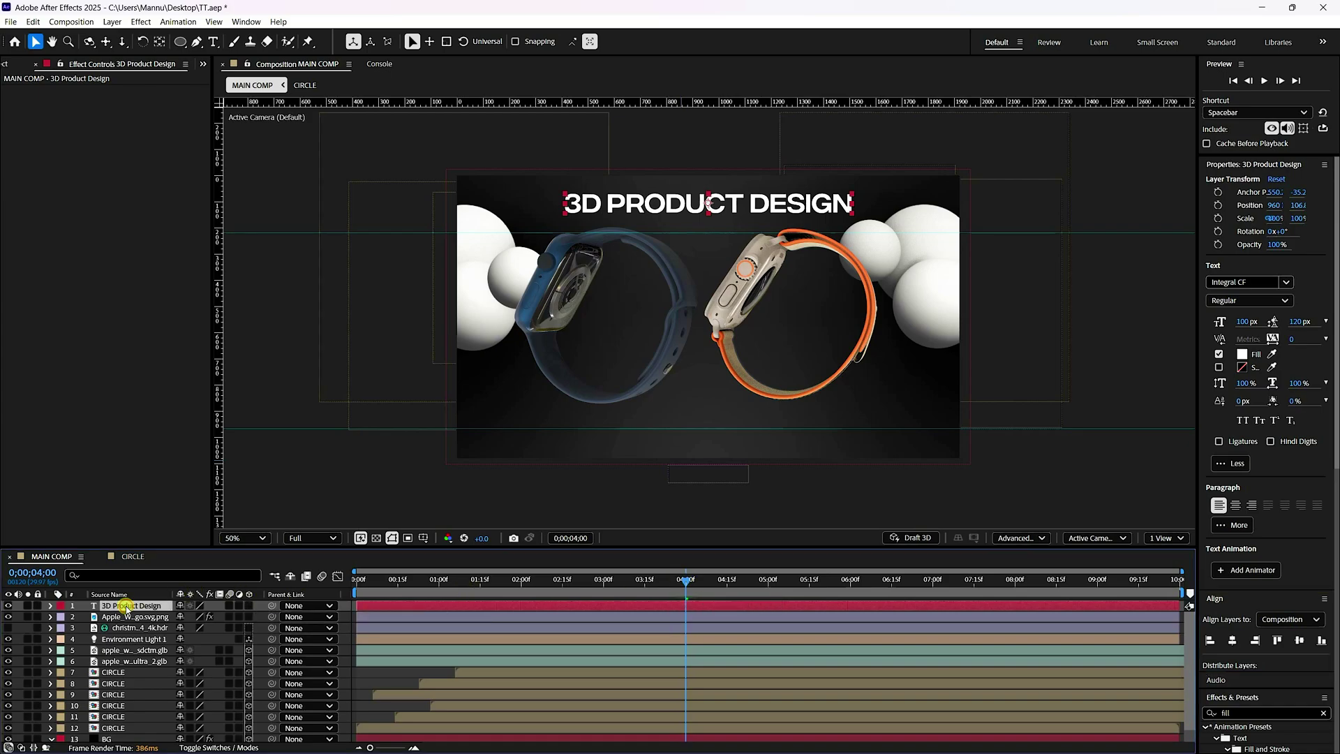
pyautogui.press('p')
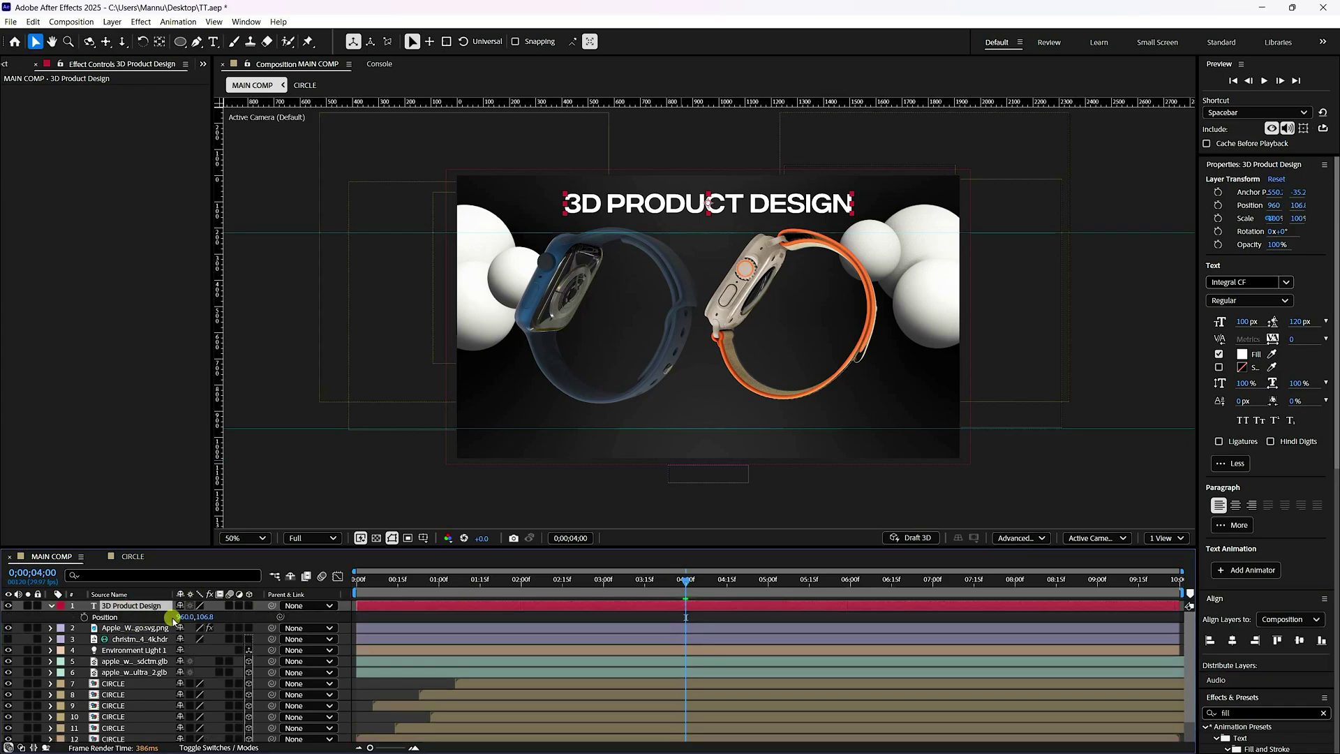
pyautogui.click(84, 618)
pyautogui.click(604, 580)
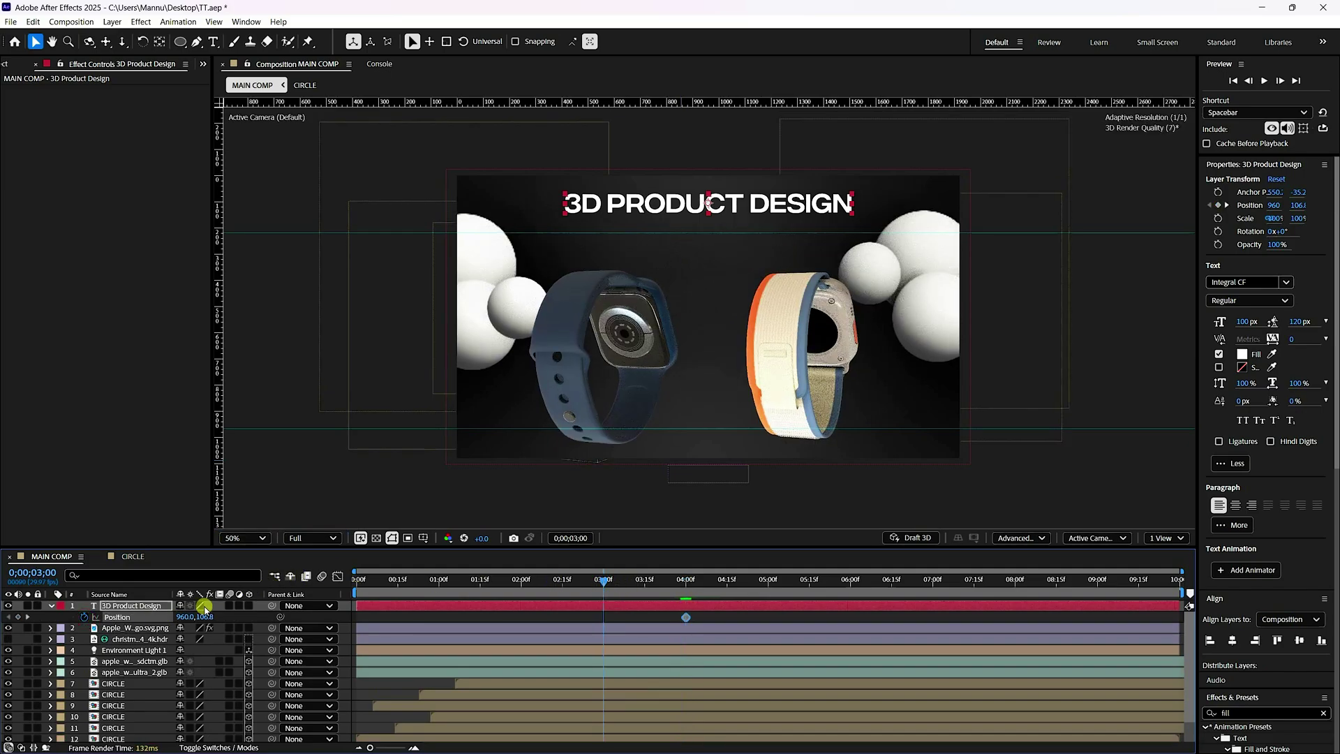
pyautogui.moveTo(206, 616); pyautogui.dragTo(80, 631)
pyautogui.moveTo(705, 609); pyautogui.dragTo(589, 628)
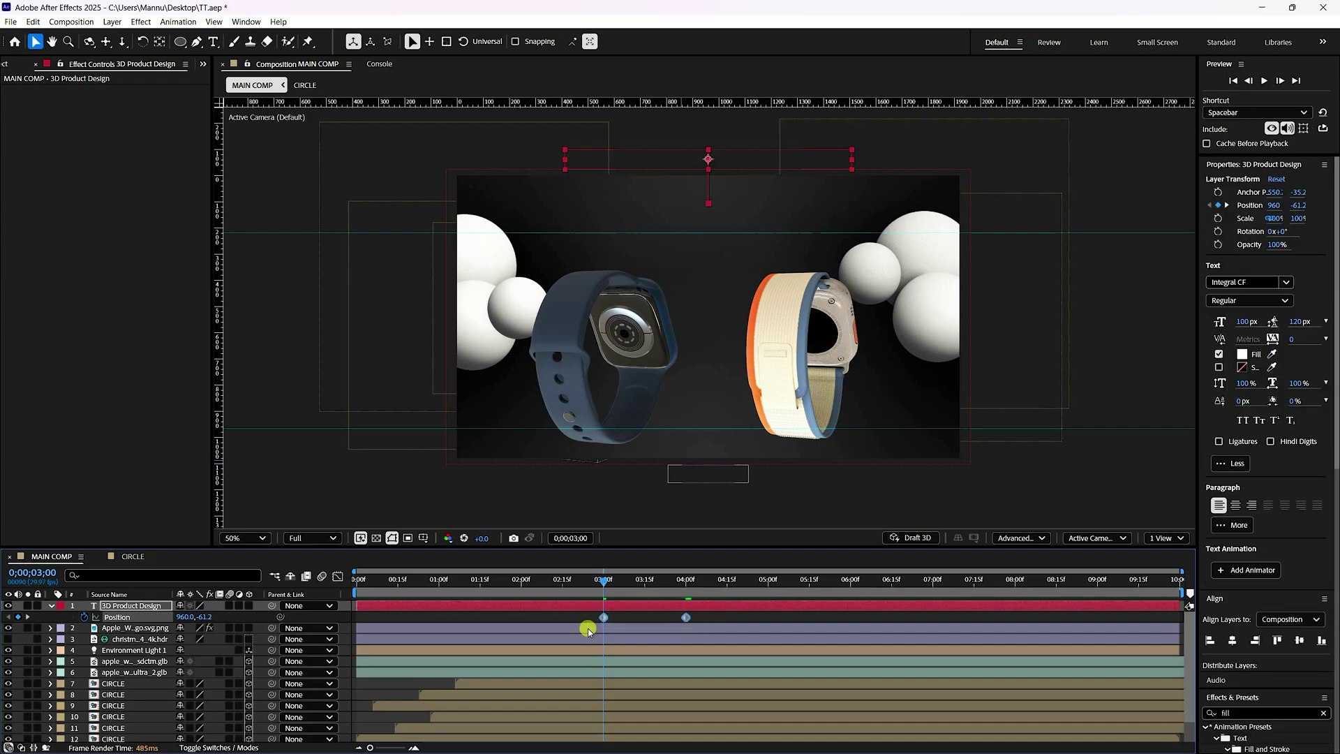
# Set the composition view to Fit up to 100% and preview the animation from the start
pyautogui.click(1232, 80)
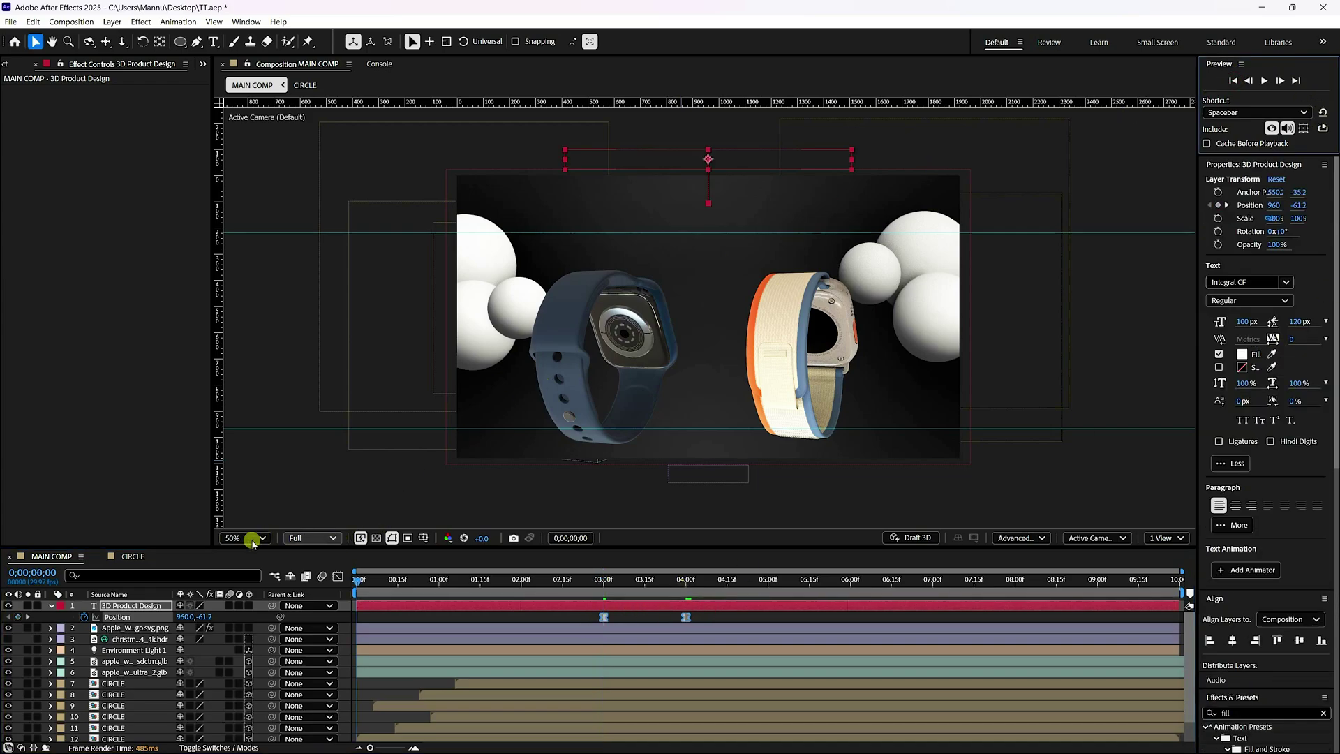
pyautogui.click(251, 539)
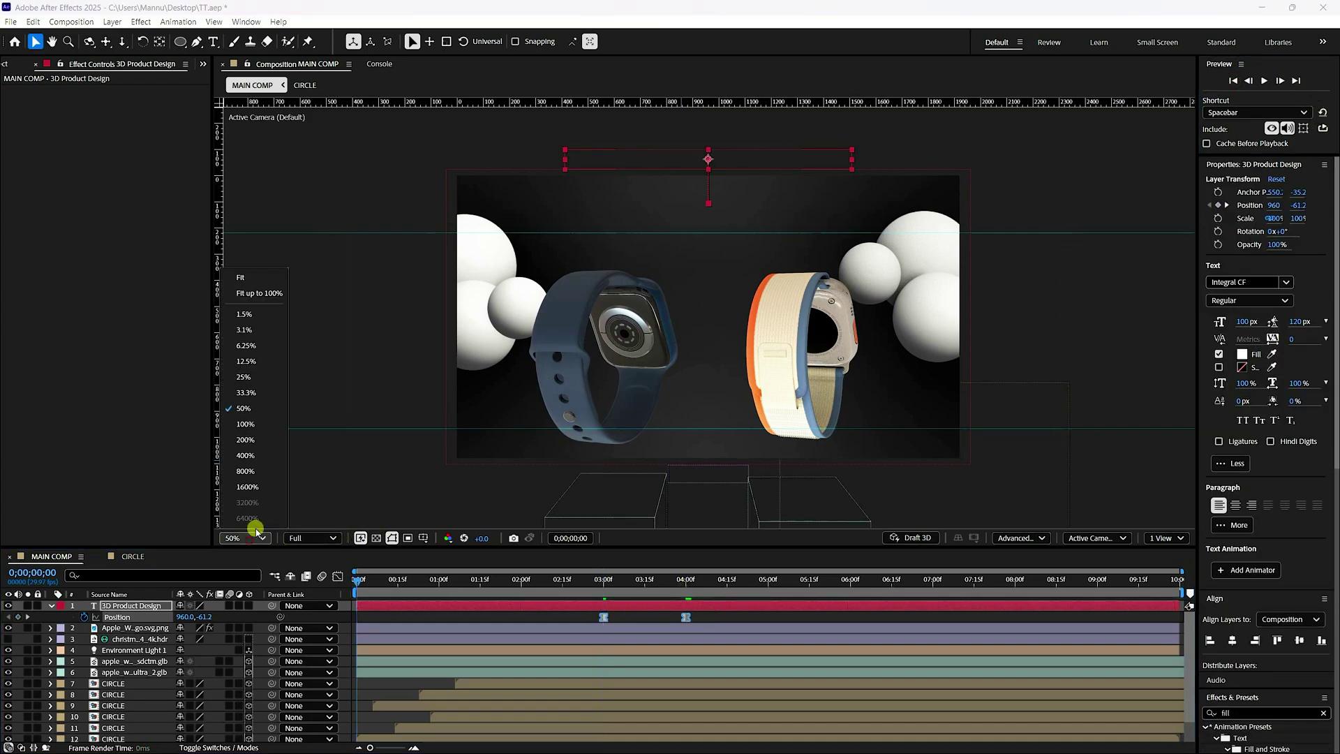
pyautogui.click(274, 291)
pyautogui.press('space')
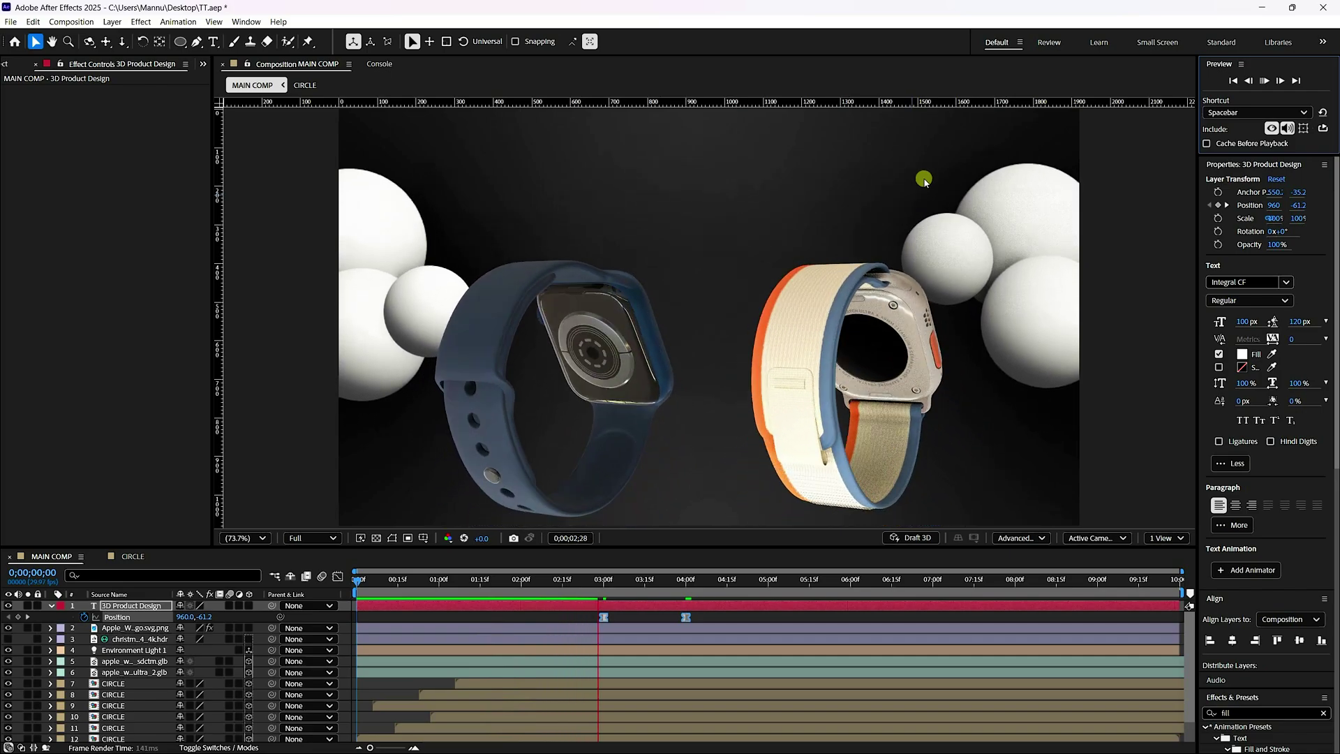
pyautogui.click(1264, 80)
# Import Flare_2.mov from the Apple Watch Ads folder and add it to MAIN COMP above the title layer
pyautogui.click(9, 63)
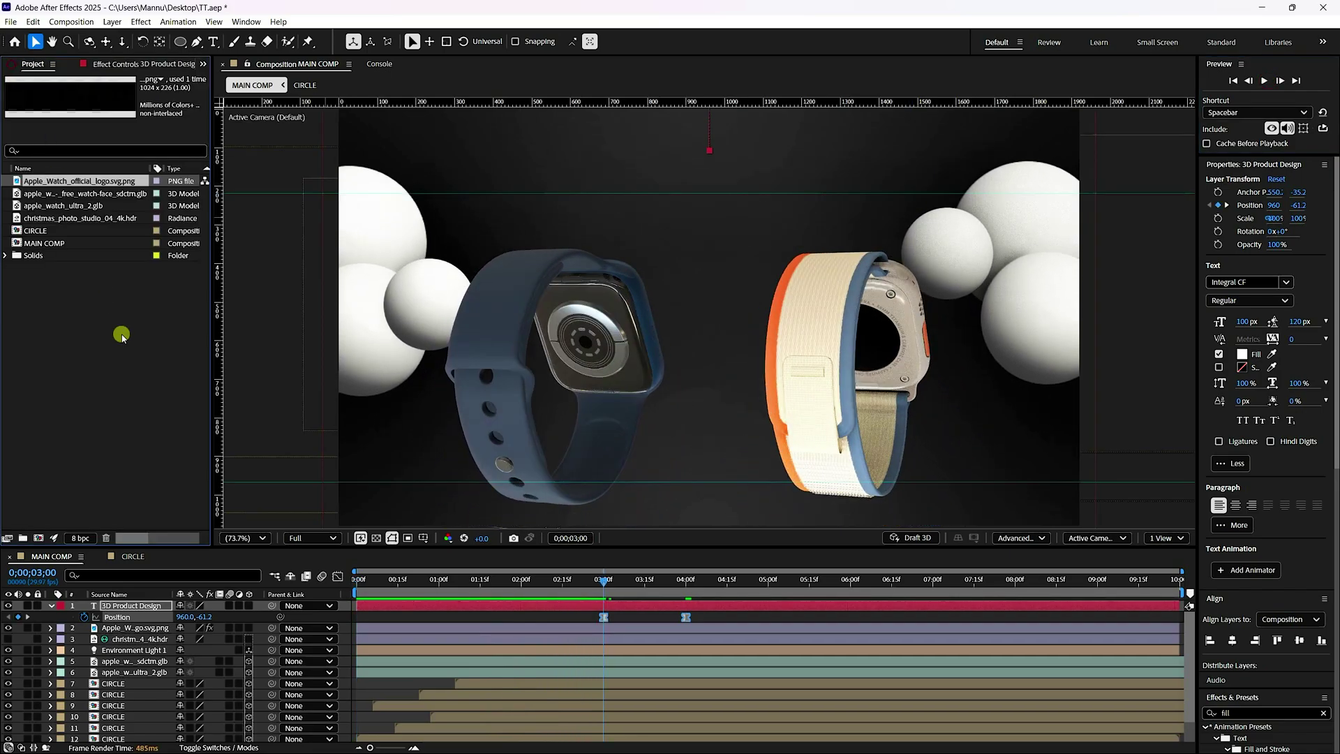
pyautogui.rightClick(108, 359)
pyautogui.moveTo(130, 404)
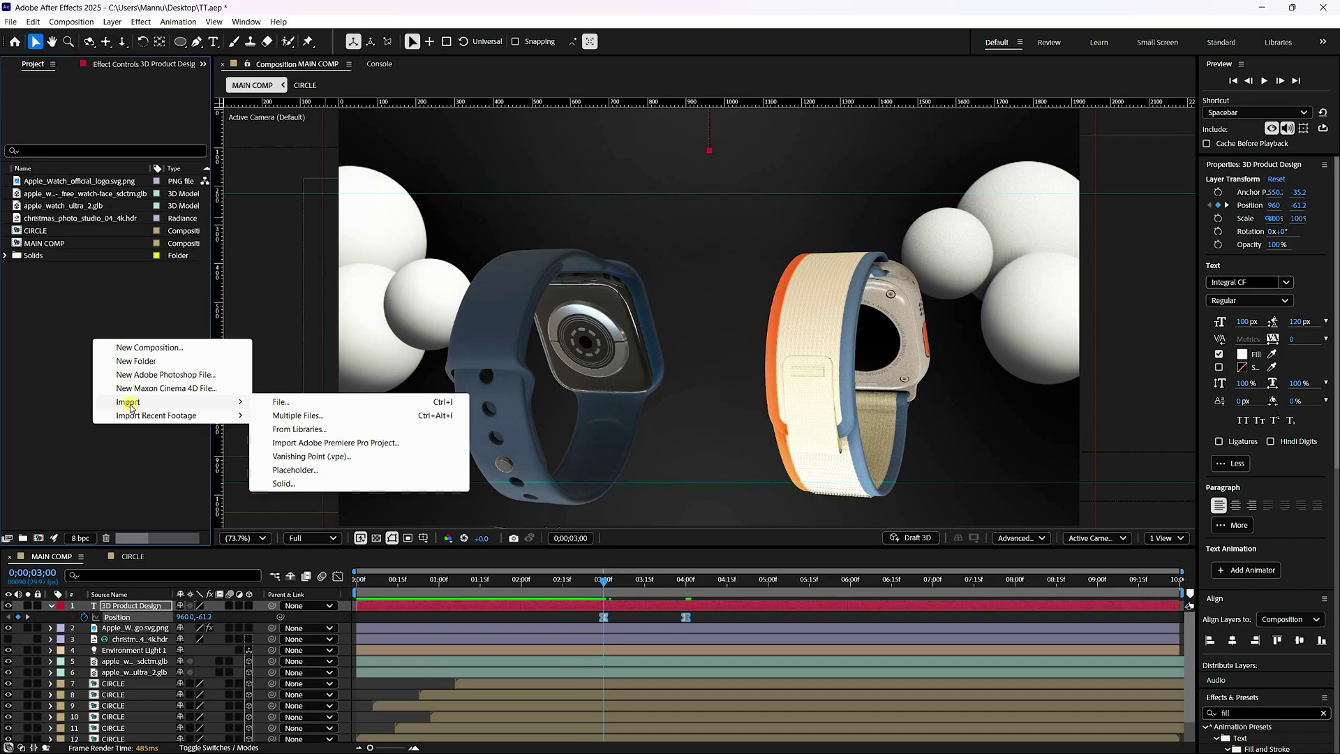
pyautogui.click(263, 401)
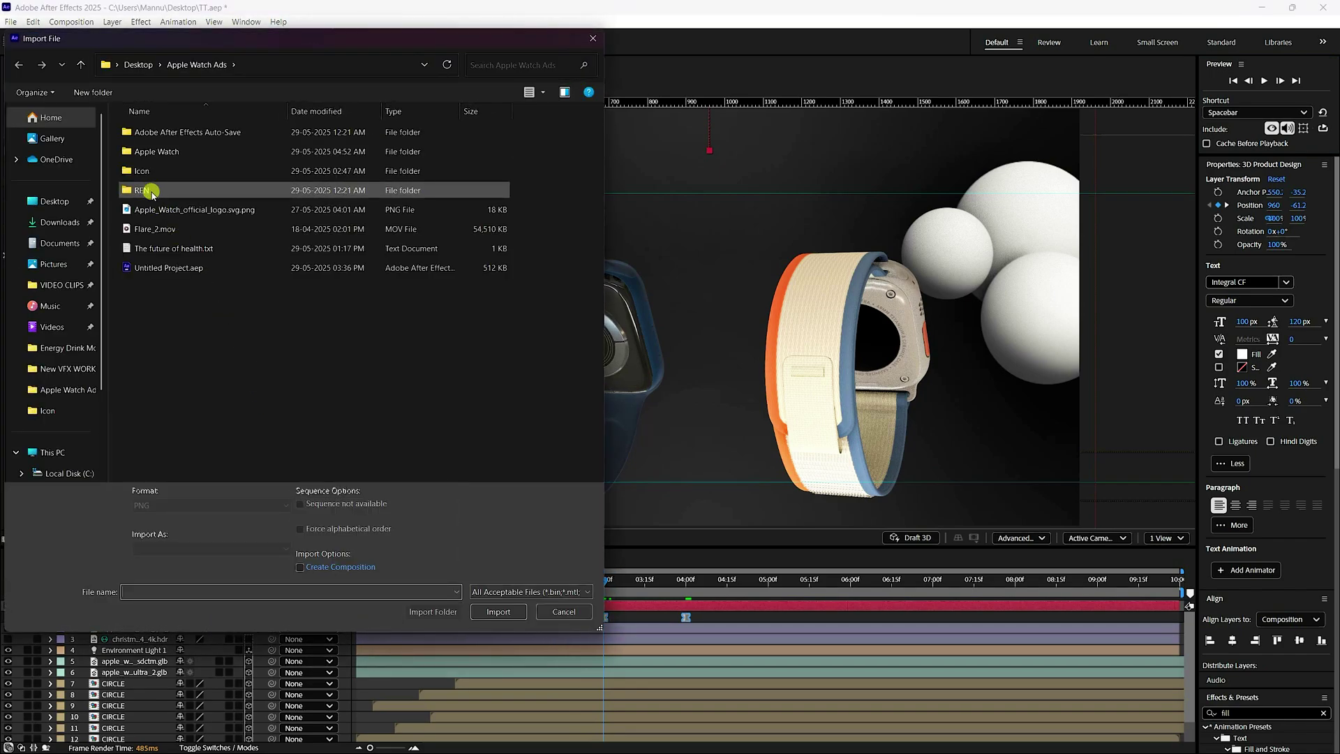
pyautogui.click(165, 230)
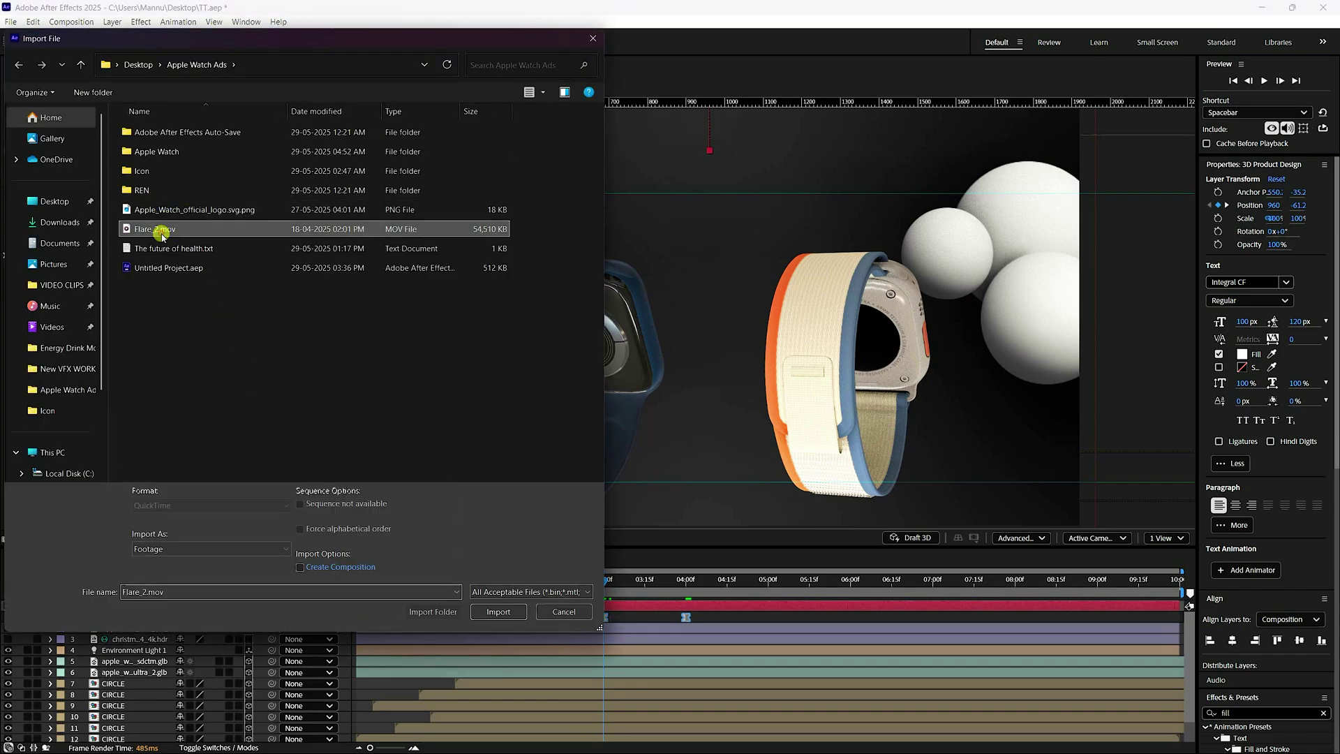
pyautogui.click(498, 612)
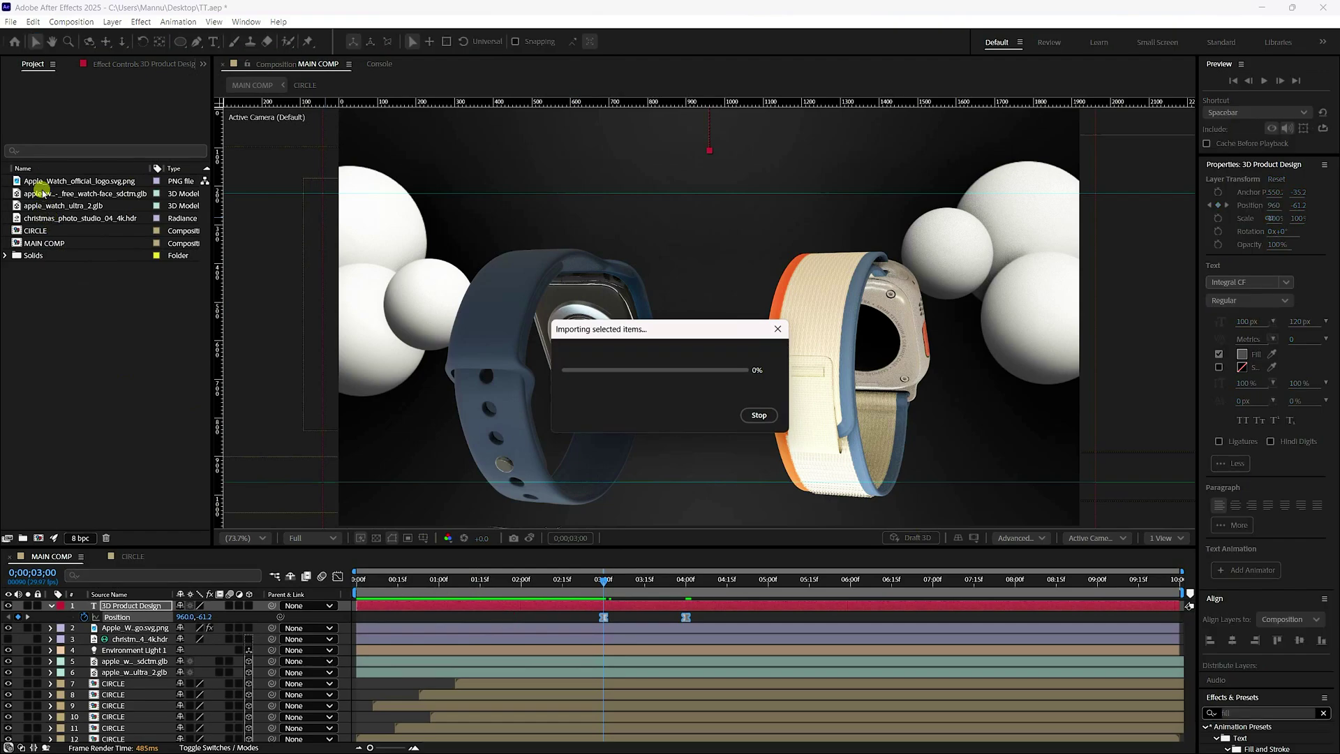
pyautogui.click(136, 607)
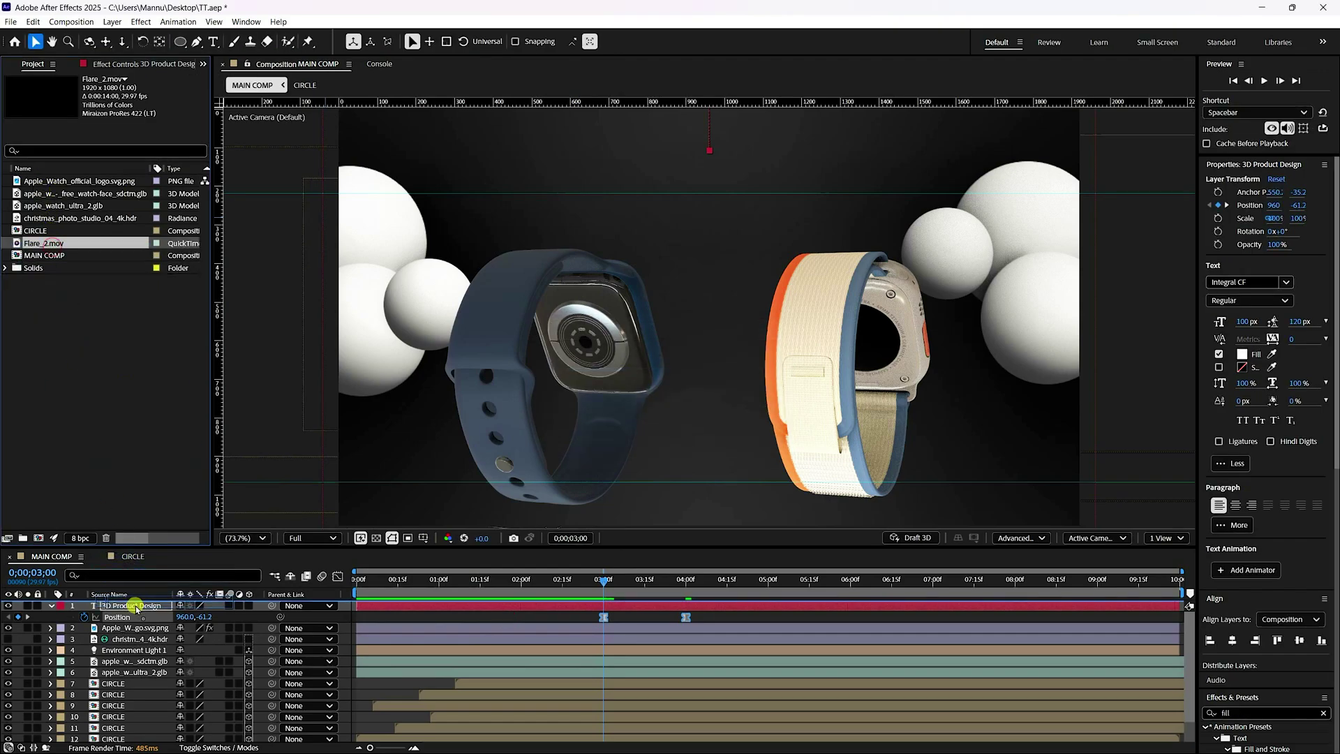
pyautogui.hotkey('ctrl', '/')
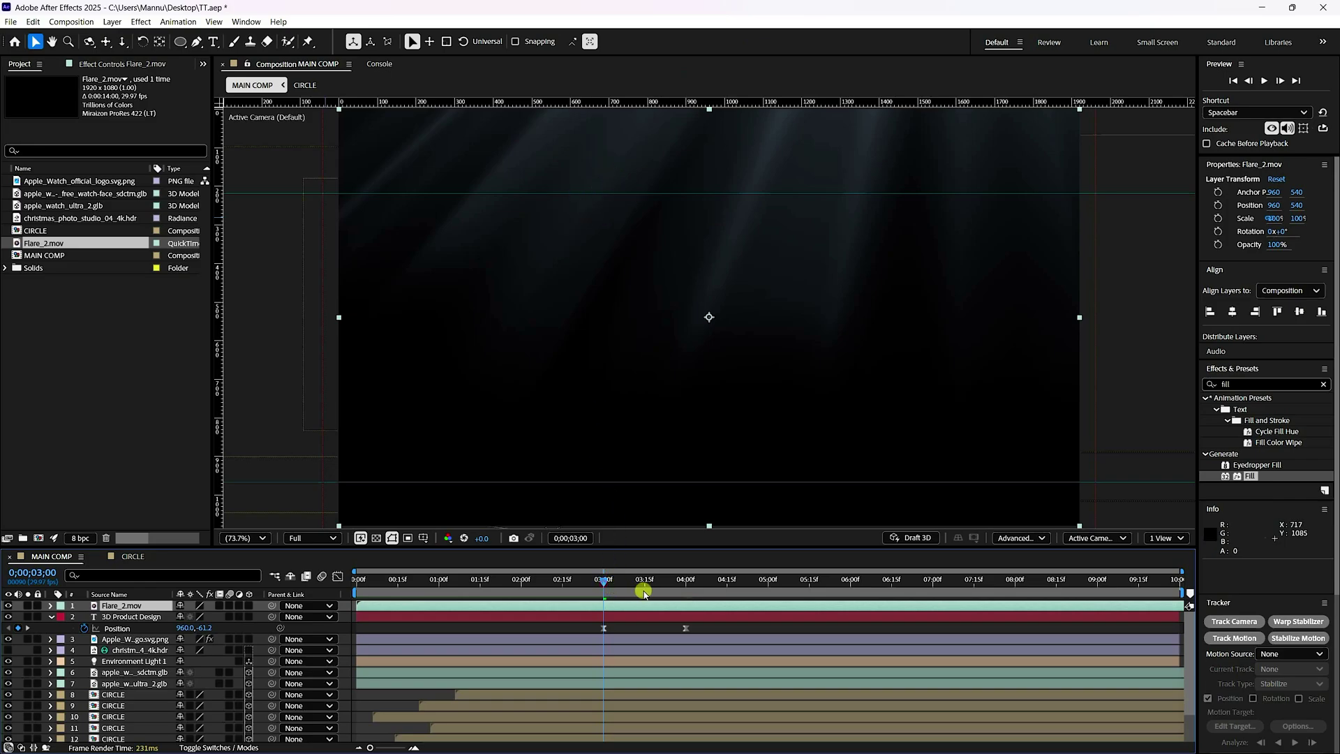
# Fade in the Flare_2.mov layer with opacity keyframes of 0% at 0;00;03;00 and 100% at 0;00;04;00
pyautogui.moveTo(643, 593); pyautogui.dragTo(685, 593)
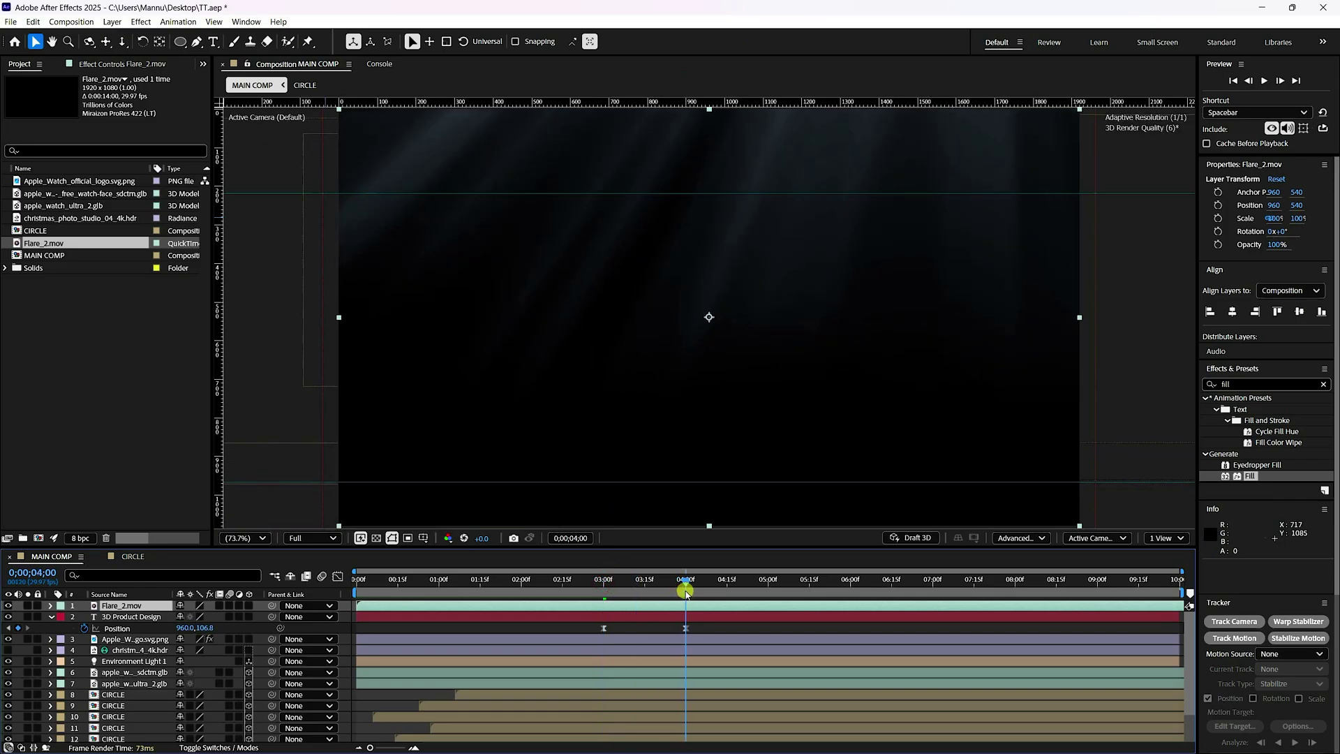
pyautogui.click(136, 607)
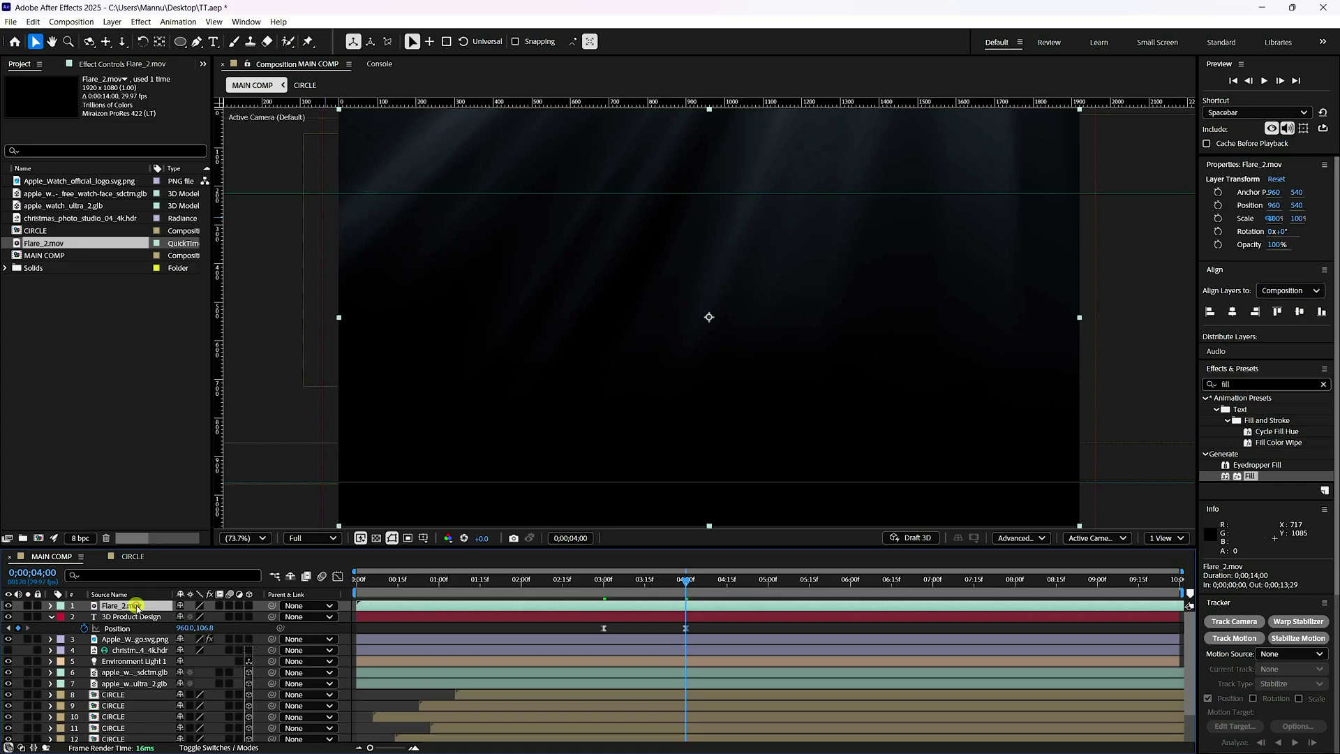
pyautogui.press('t')
pyautogui.click(84, 618)
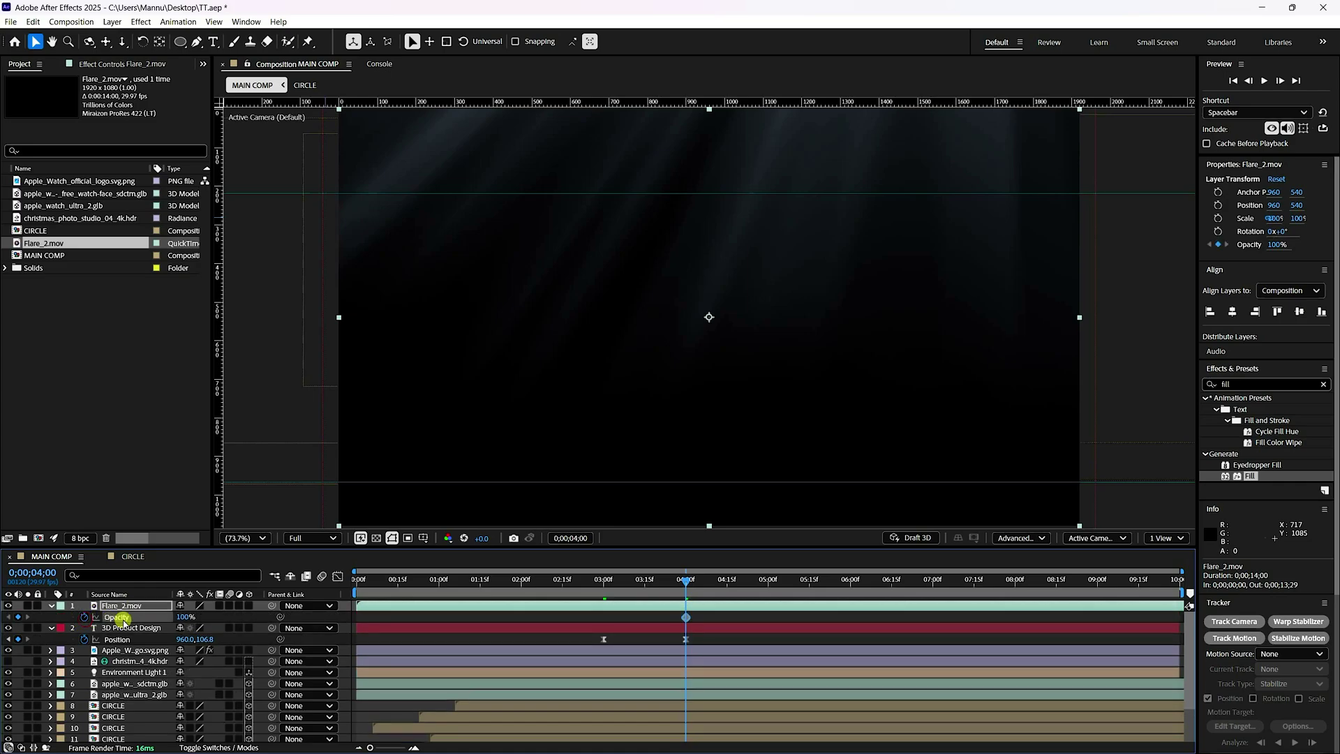
pyautogui.click(604, 585)
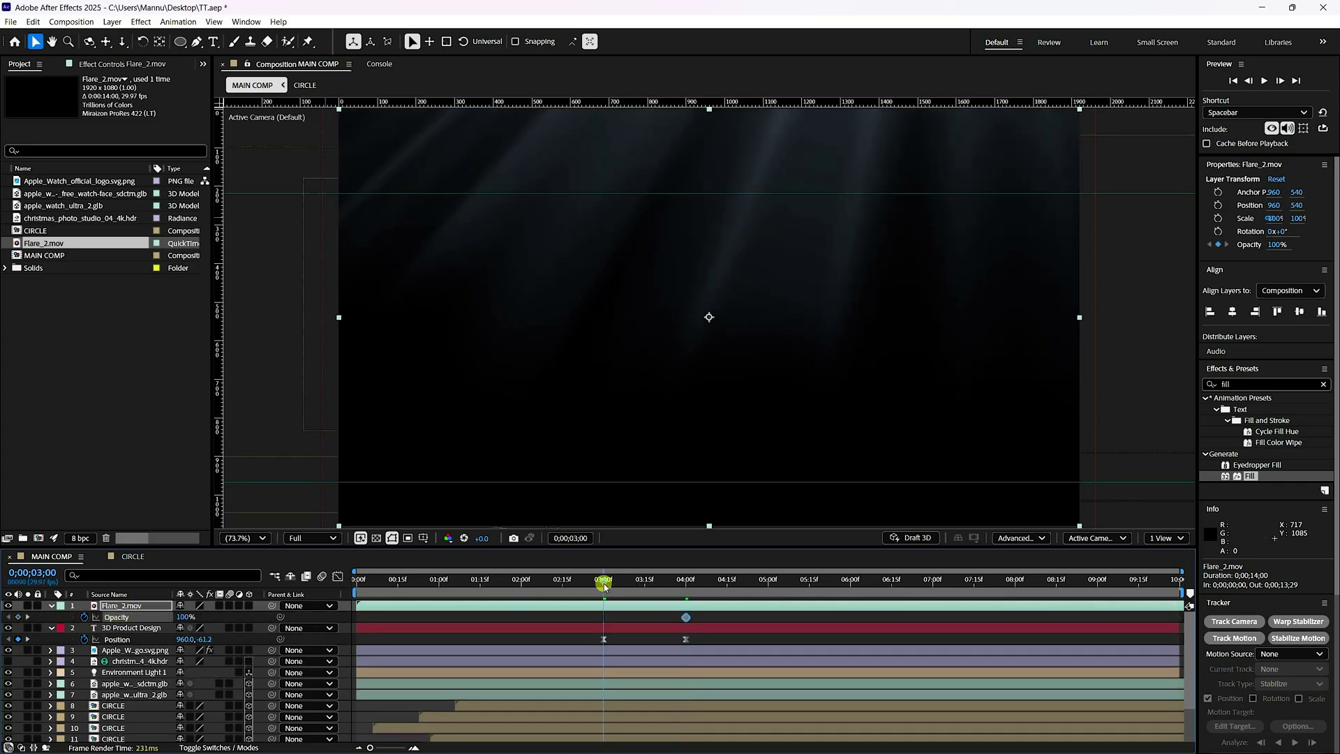
pyautogui.moveTo(604, 585); pyautogui.dragTo(604, 585)
pyautogui.write('0')
pyautogui.press('Return')
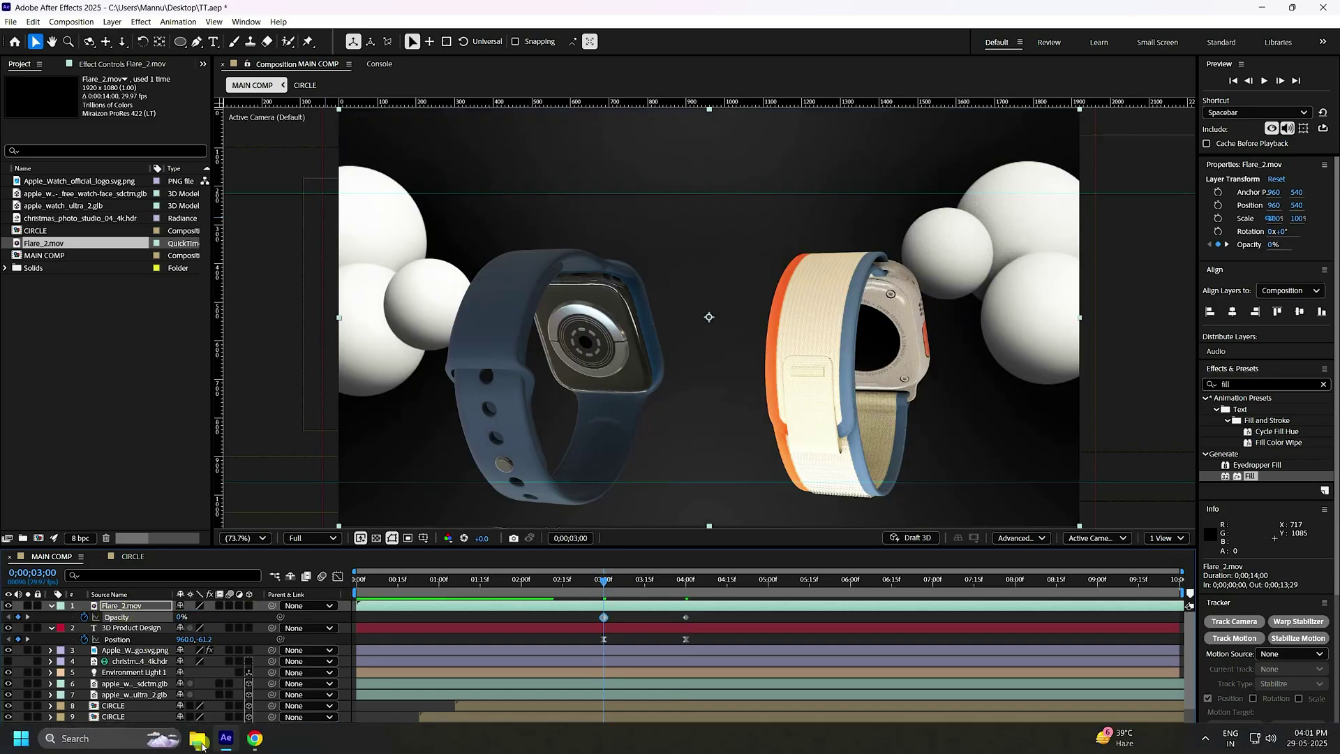
# Set the Flare_2.mov layer's blending mode to Add and easy-ease both of its opacity keyframes
pyautogui.click(209, 746)
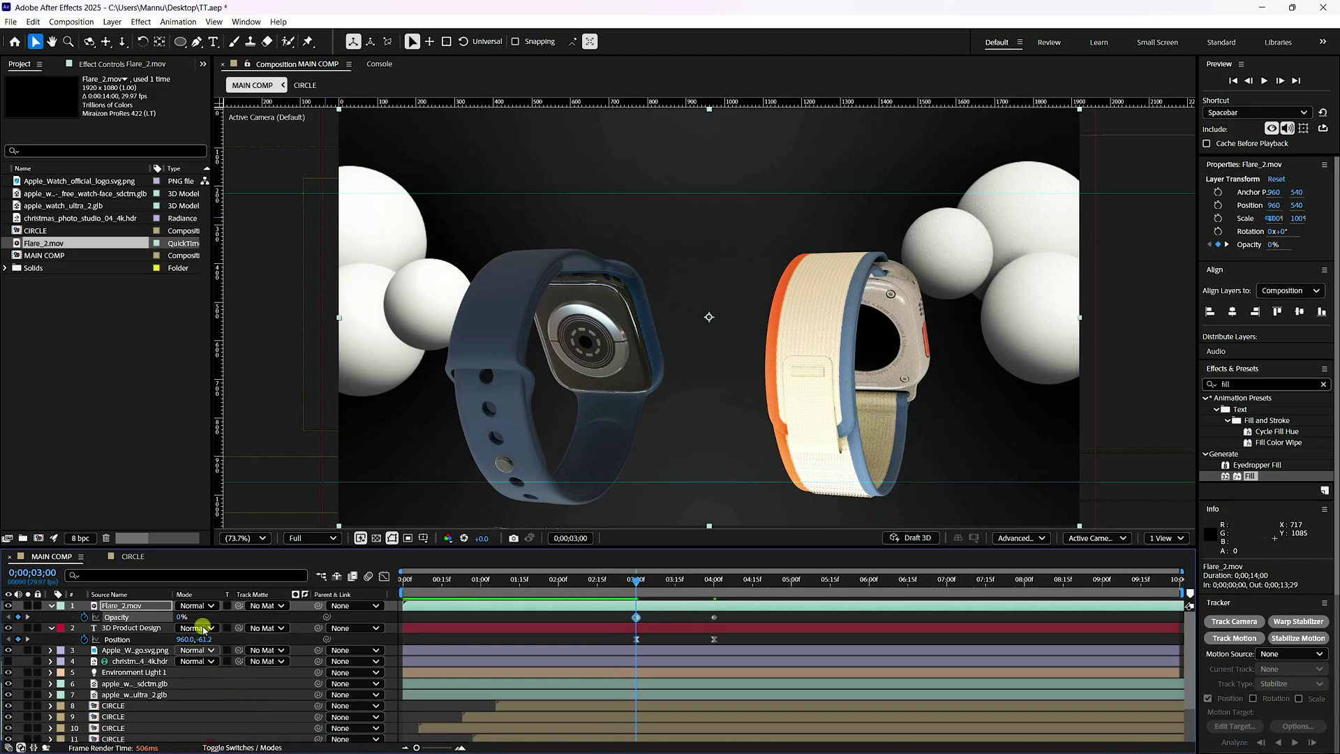
pyautogui.click(197, 605)
pyautogui.click(205, 183)
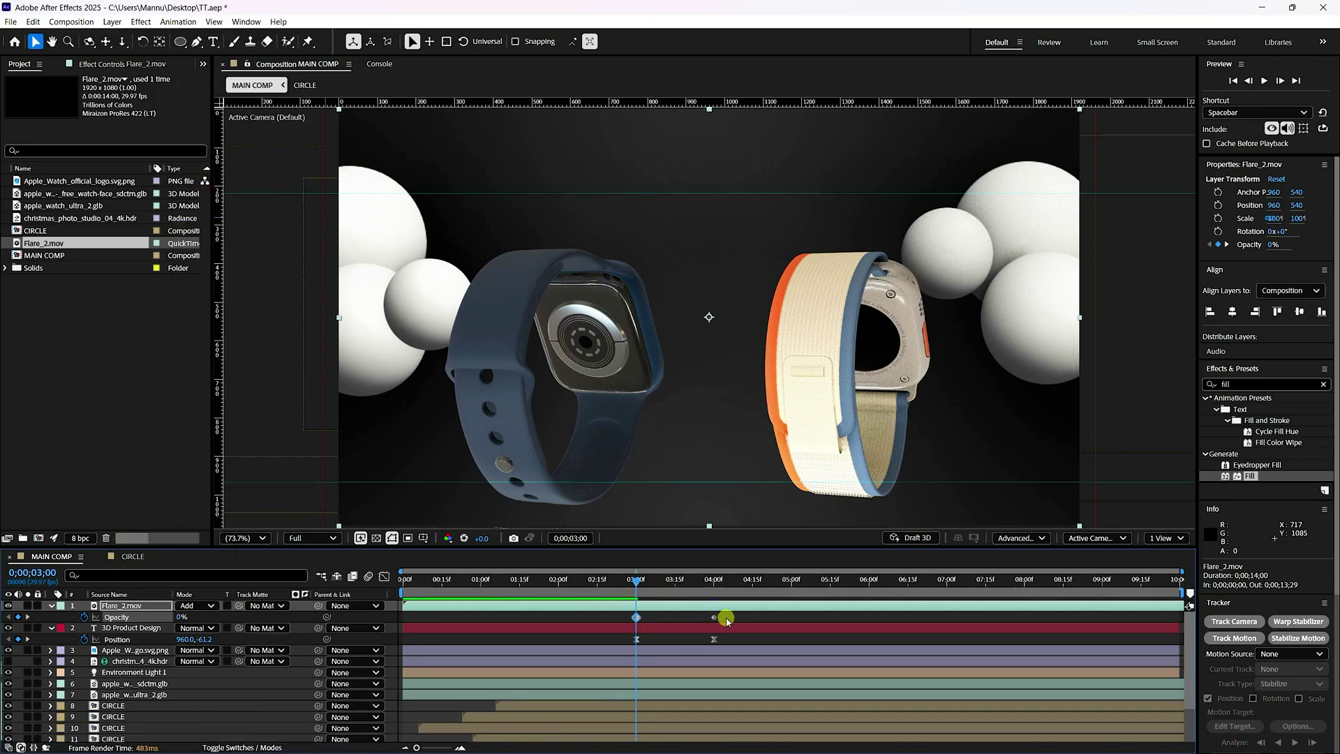
pyautogui.moveTo(726, 620); pyautogui.dragTo(630, 630)
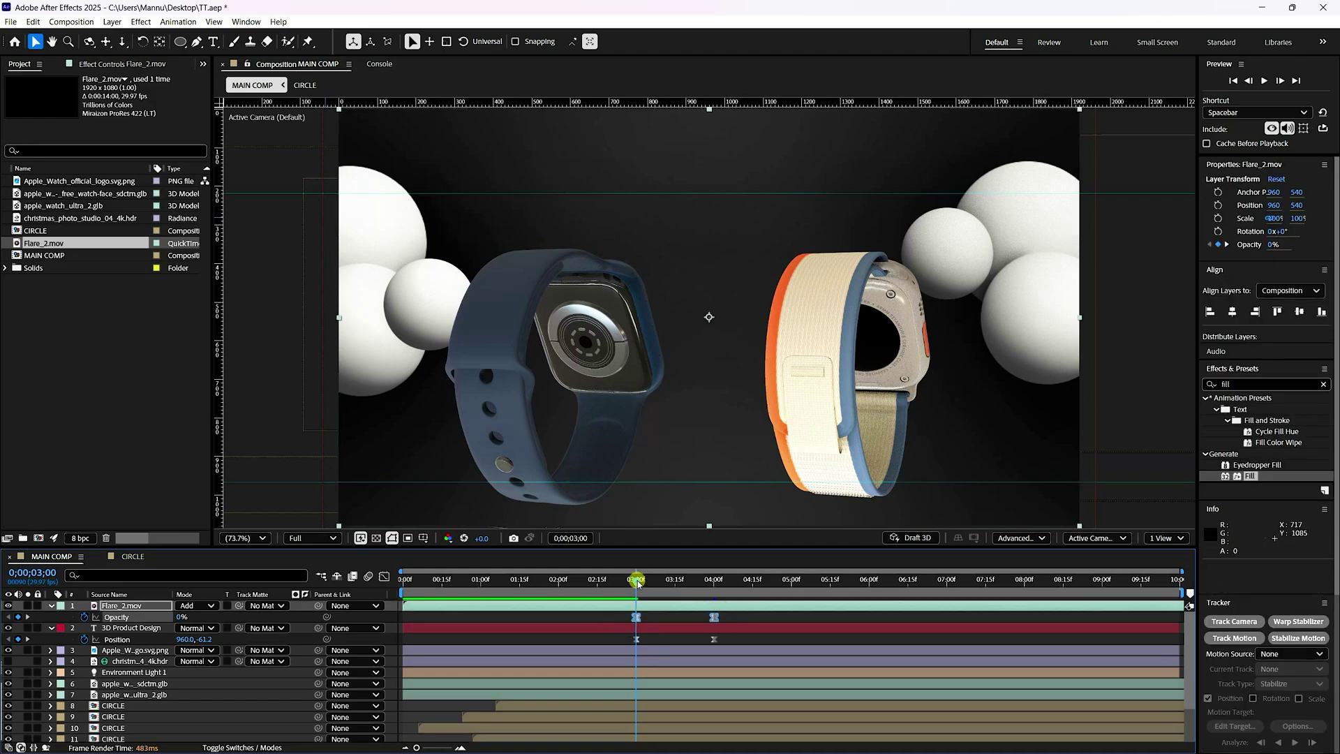
# Check the flare's fade-in up to 0;00;03;29 and preview the composition from the start
pyautogui.moveTo(638, 582); pyautogui.dragTo(711, 582)
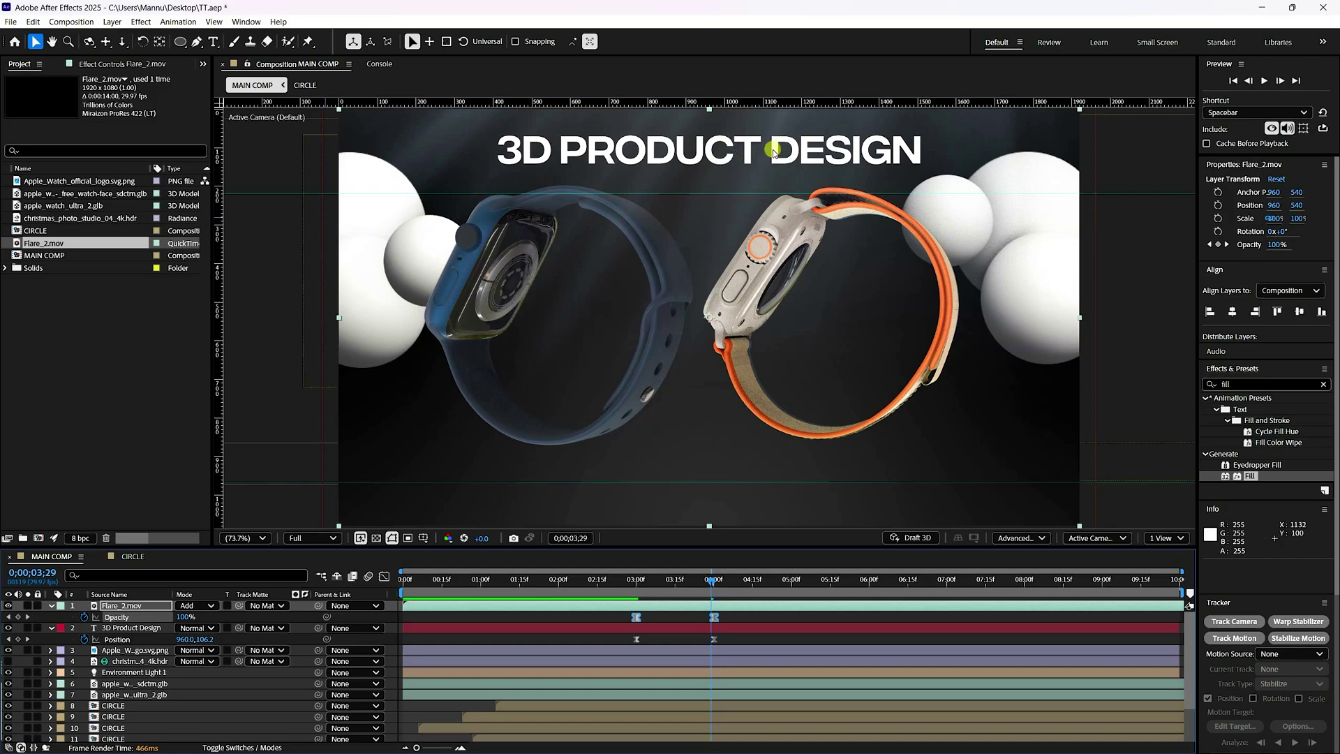
pyautogui.click(1239, 83)
pyautogui.click(1259, 83)
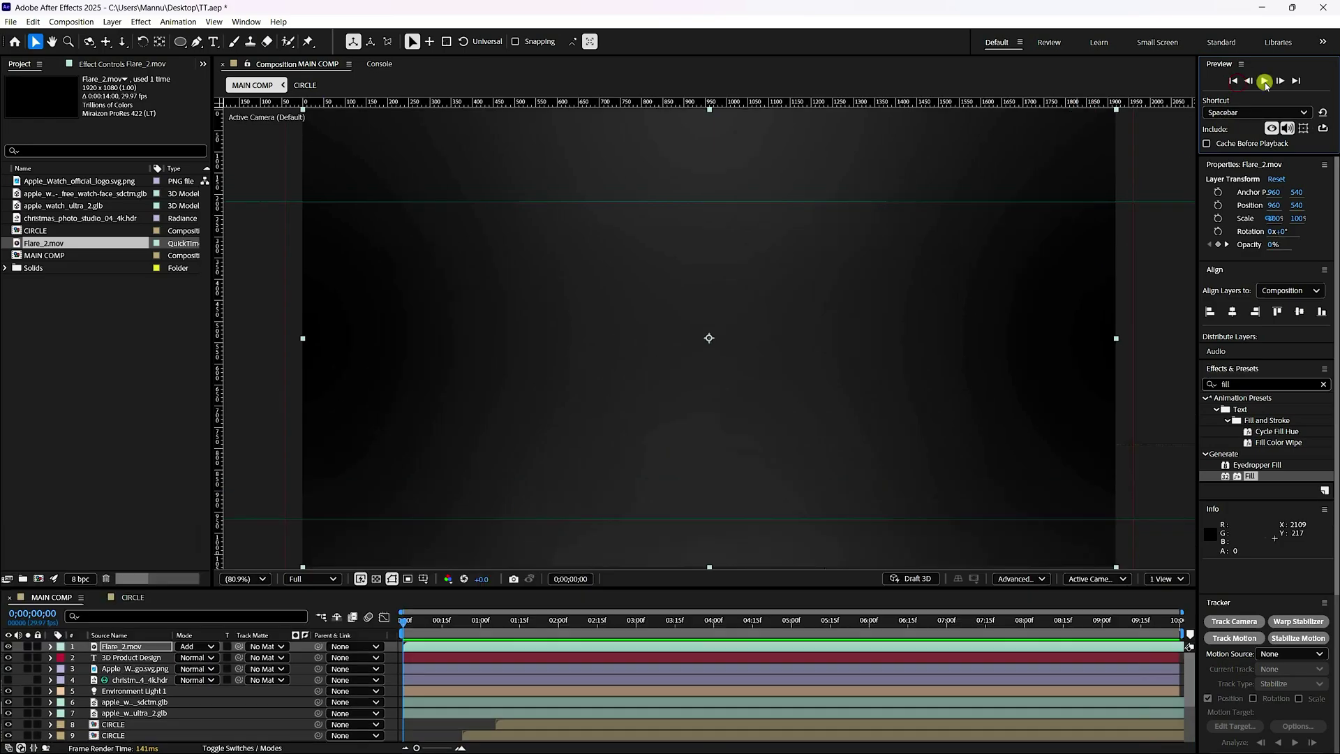